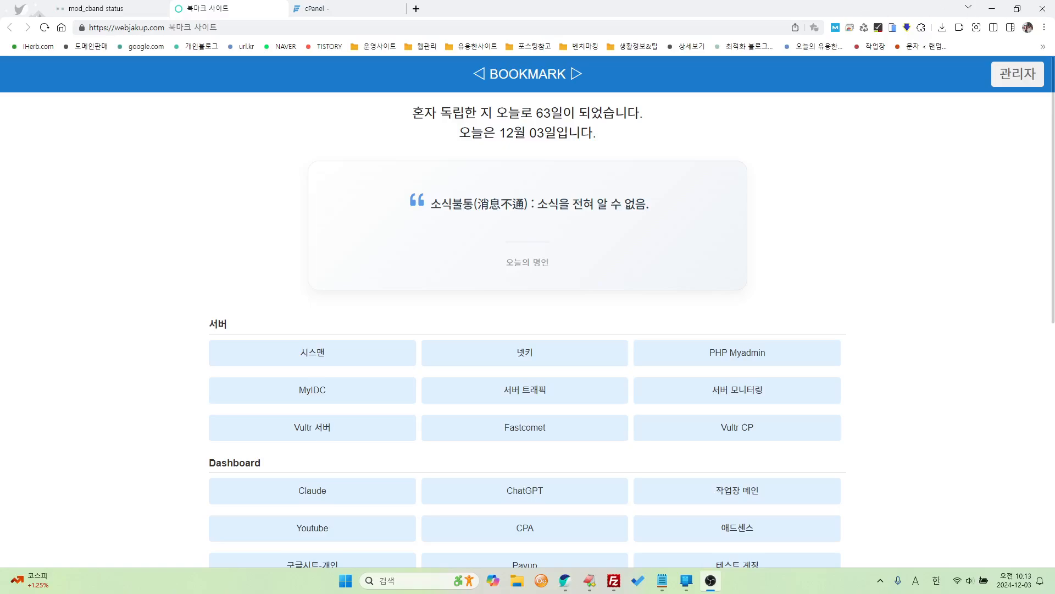
- Open weddingmates.com in a new browser tab to view the current WordPress site
key(ctrl+t)
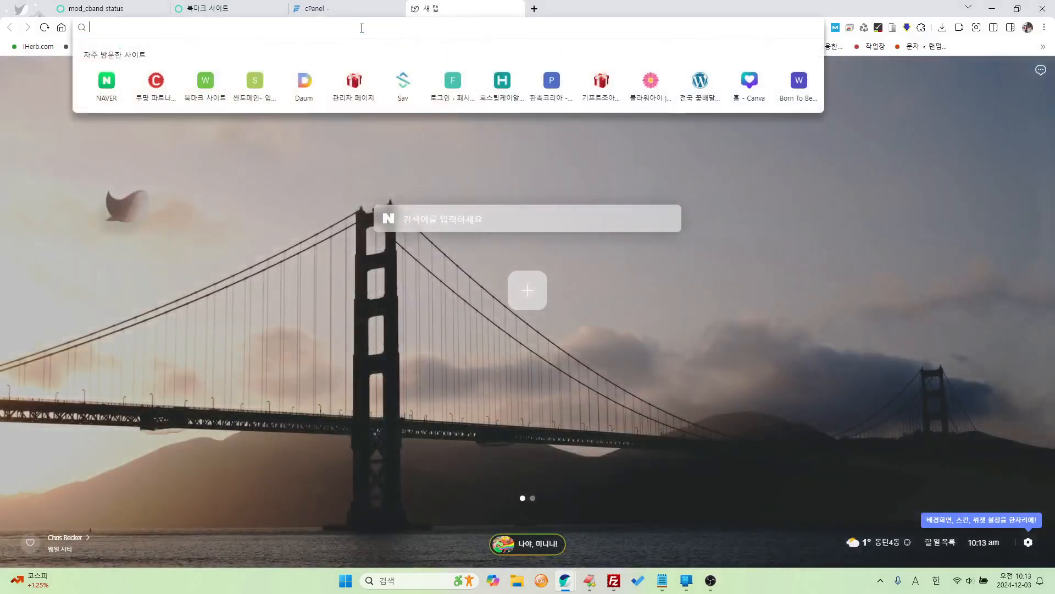
text(wedd)
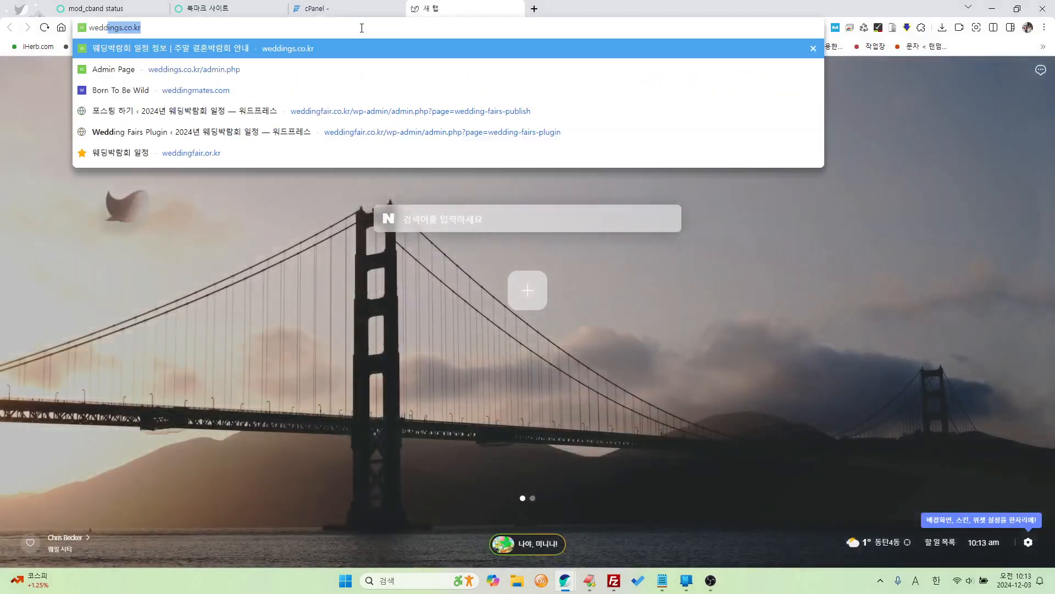
text(ingmate)
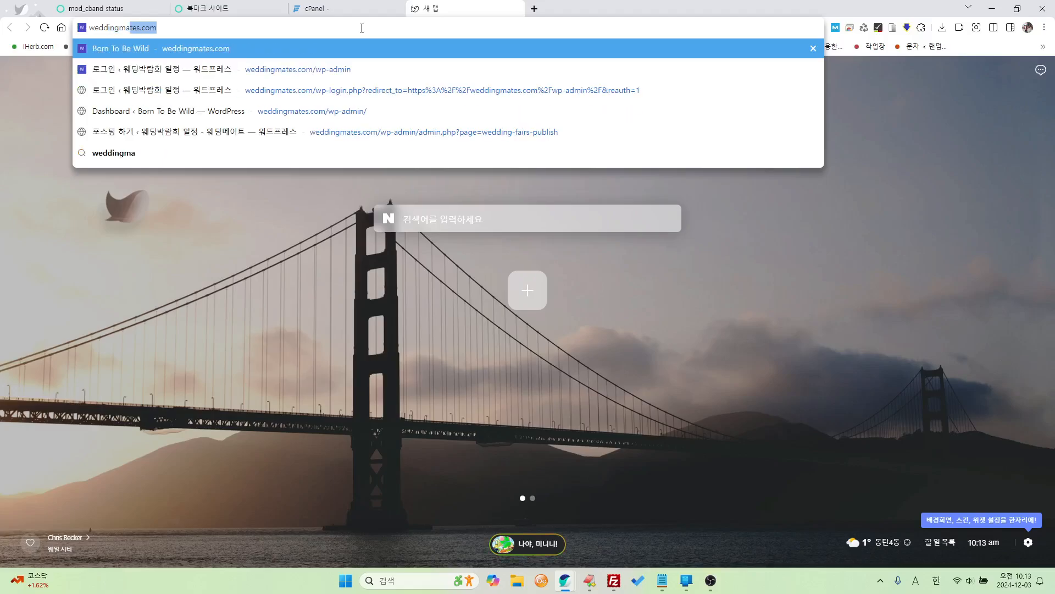
key(Return)
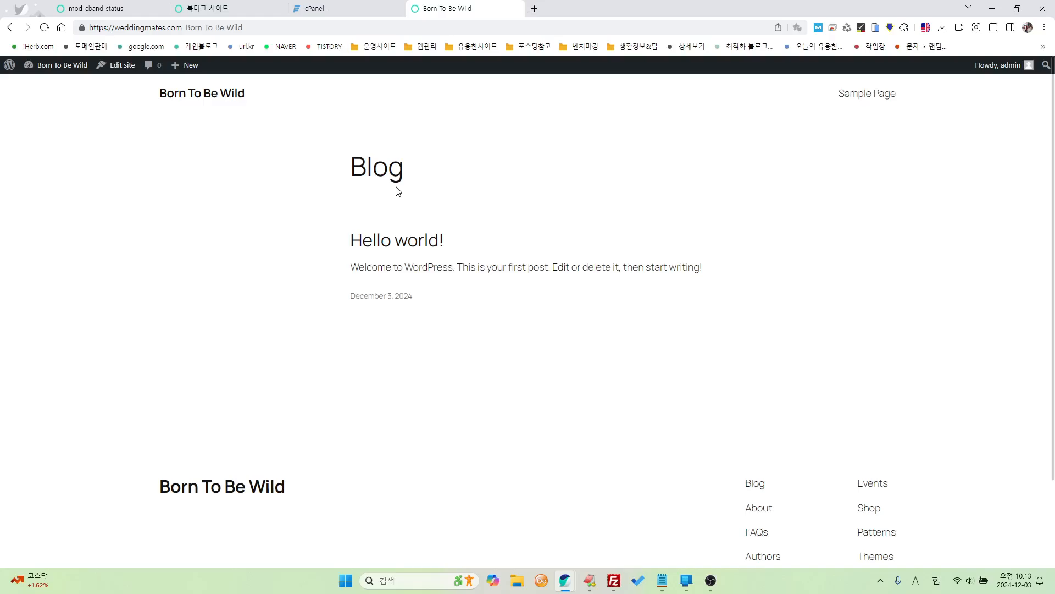
- Remove the weddingmates.com WordPress installation in WP Toolkit, including its database, database user and log file
click(342, 10)
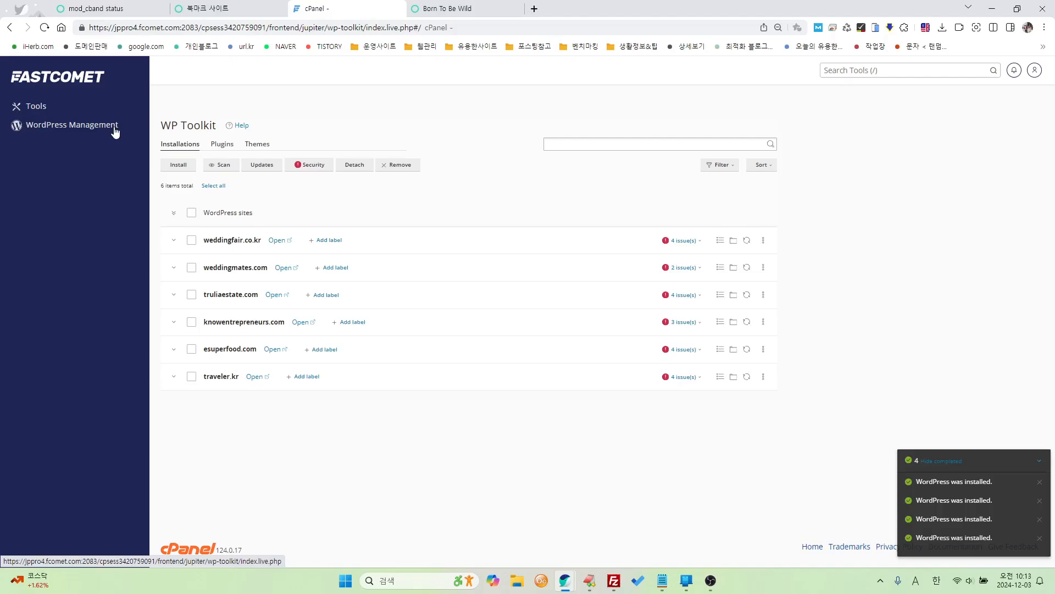
click(66, 132)
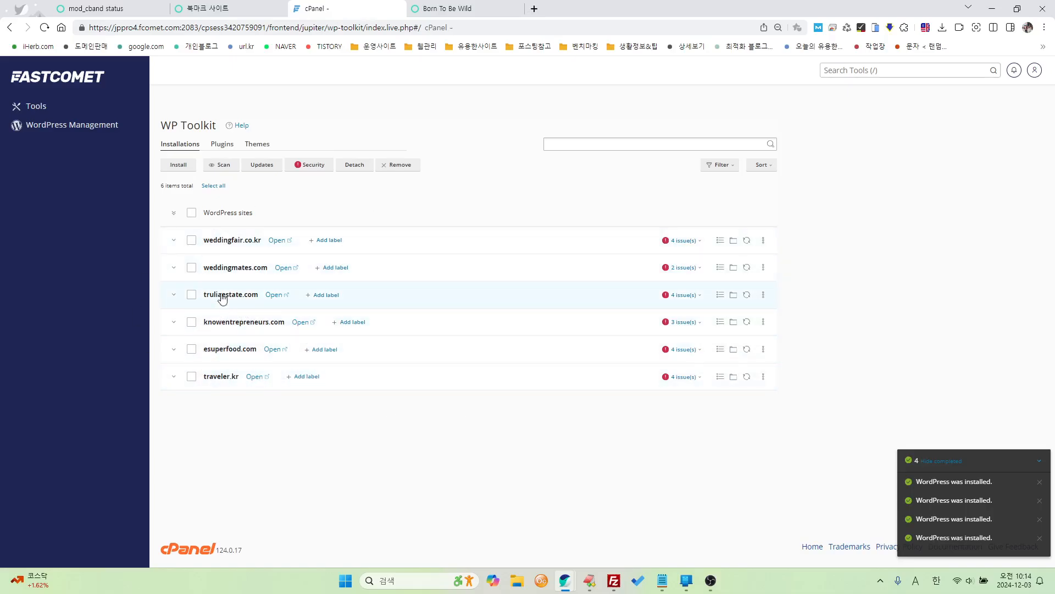
click(219, 273)
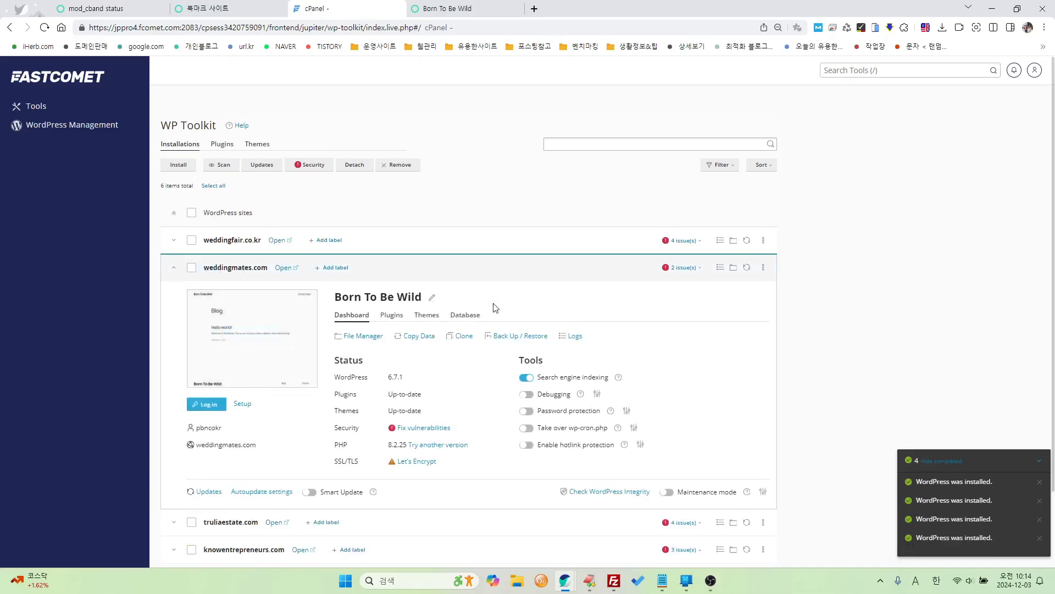
click(764, 268)
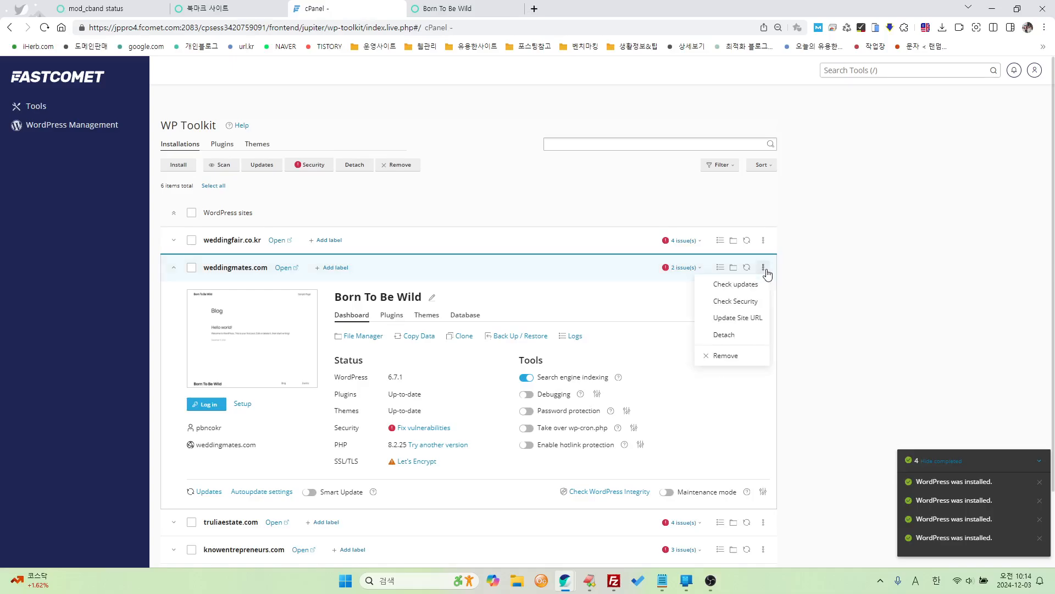
click(725, 356)
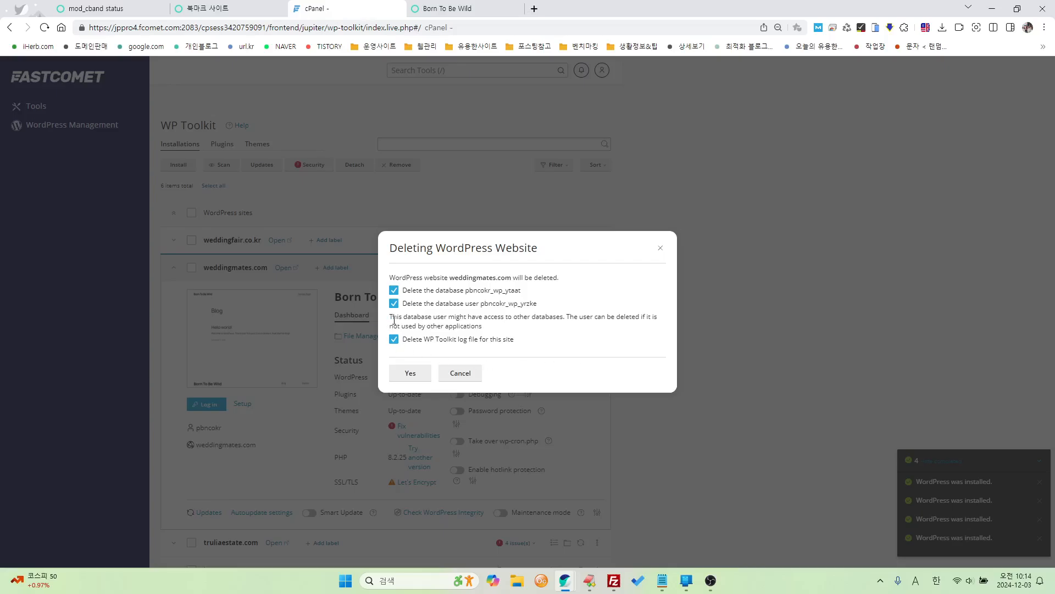
click(414, 378)
click(412, 376)
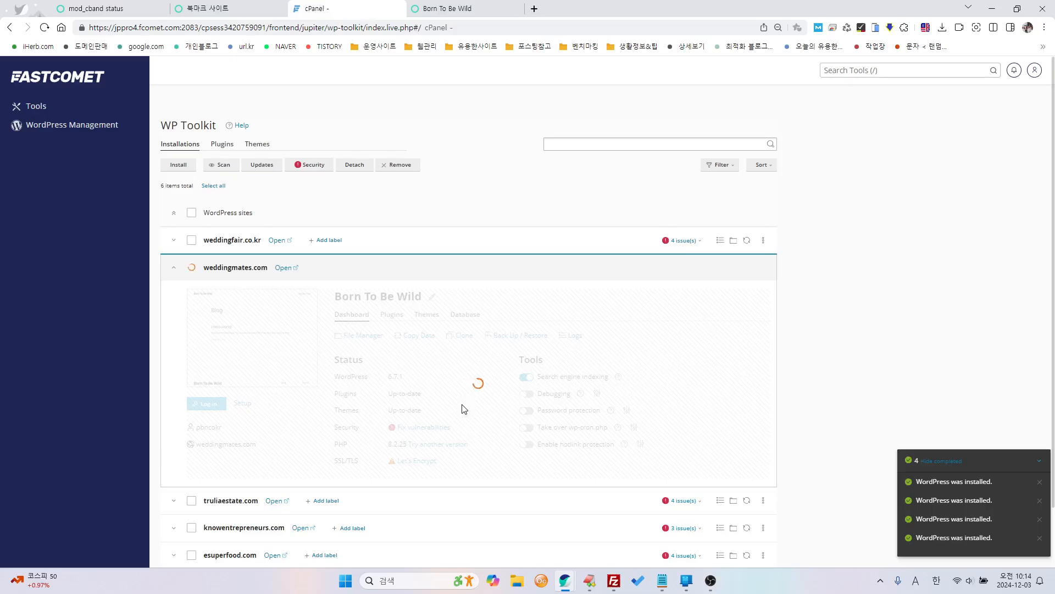
- Start a new WordPress installation in WP Toolkit with weddingmates.com as the domain of the installation path
click(474, 15)
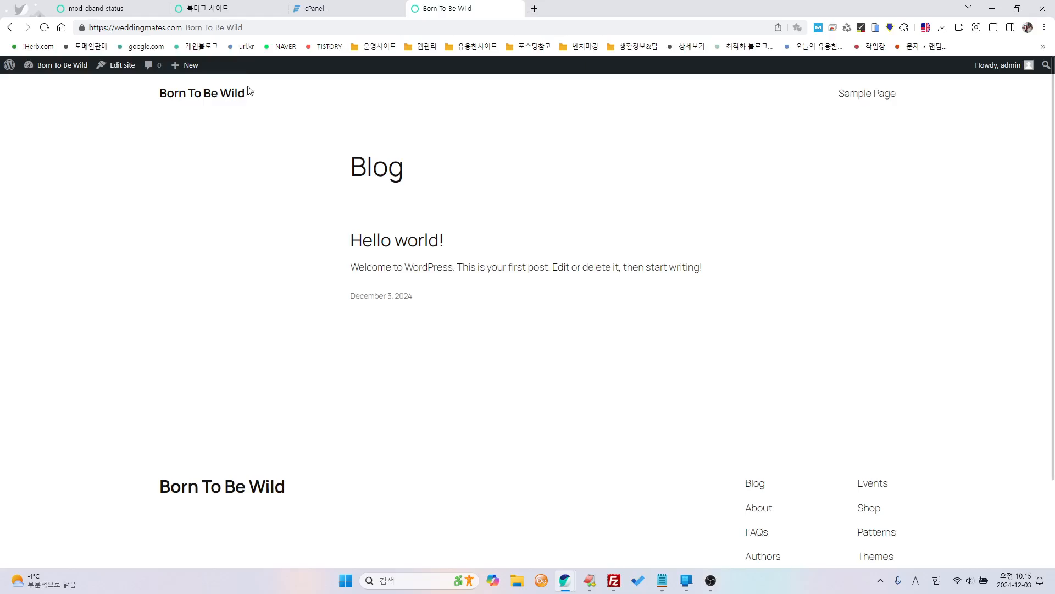
click(341, 9)
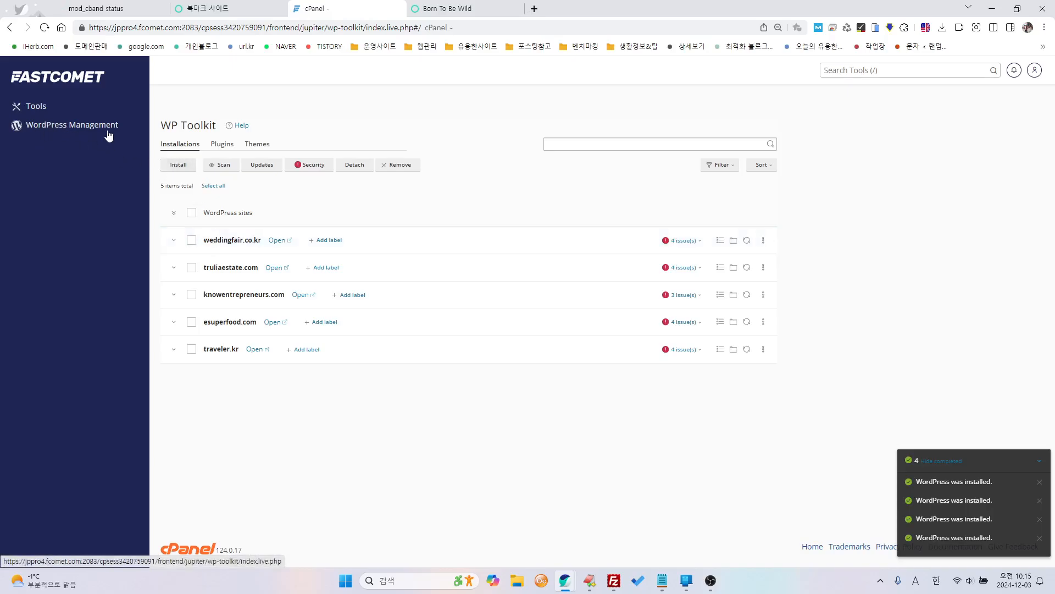
click(176, 165)
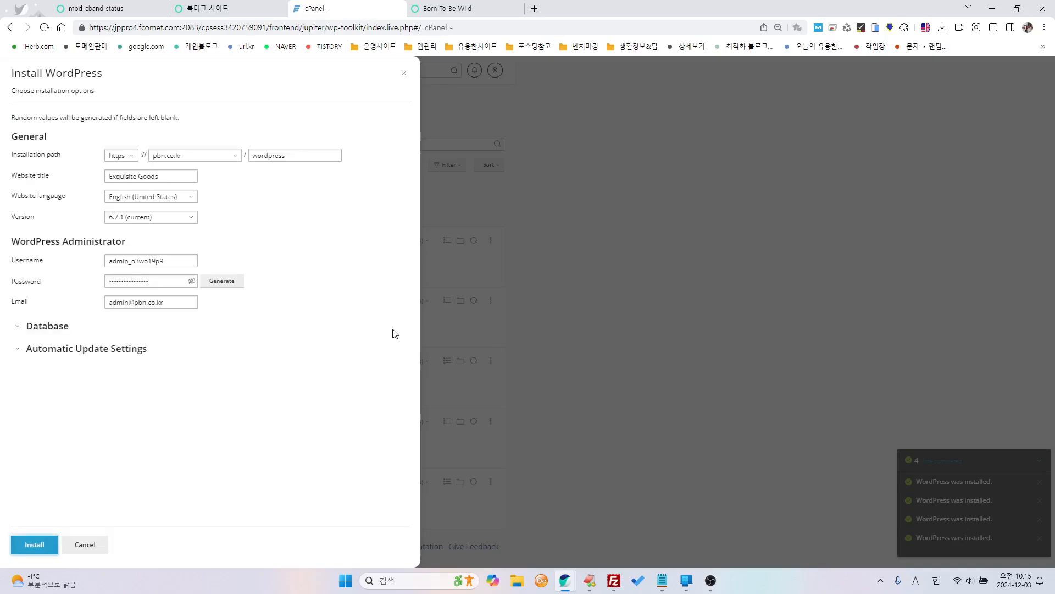
click(233, 156)
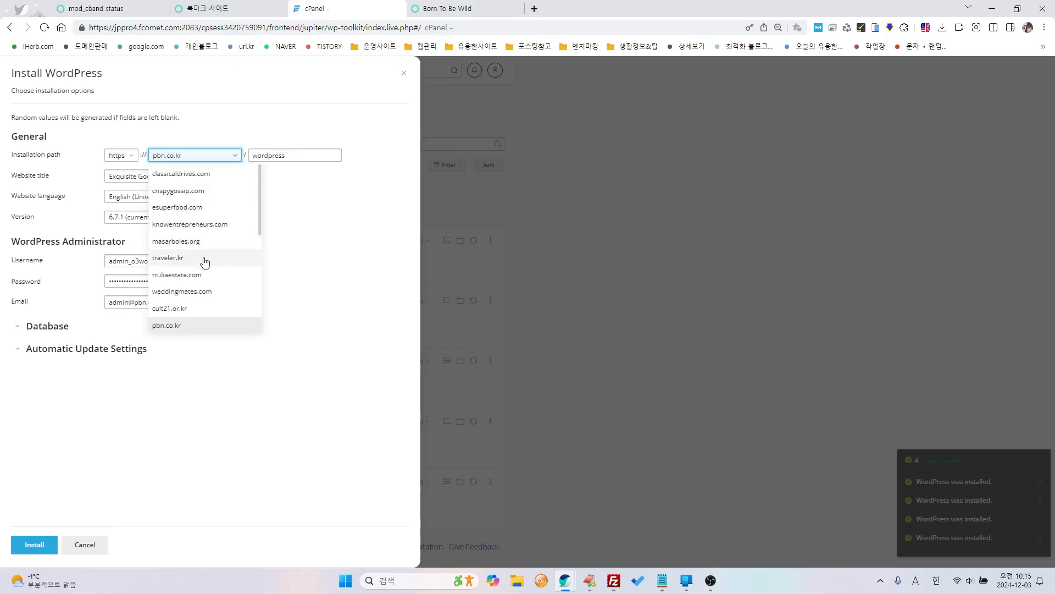
click(192, 296)
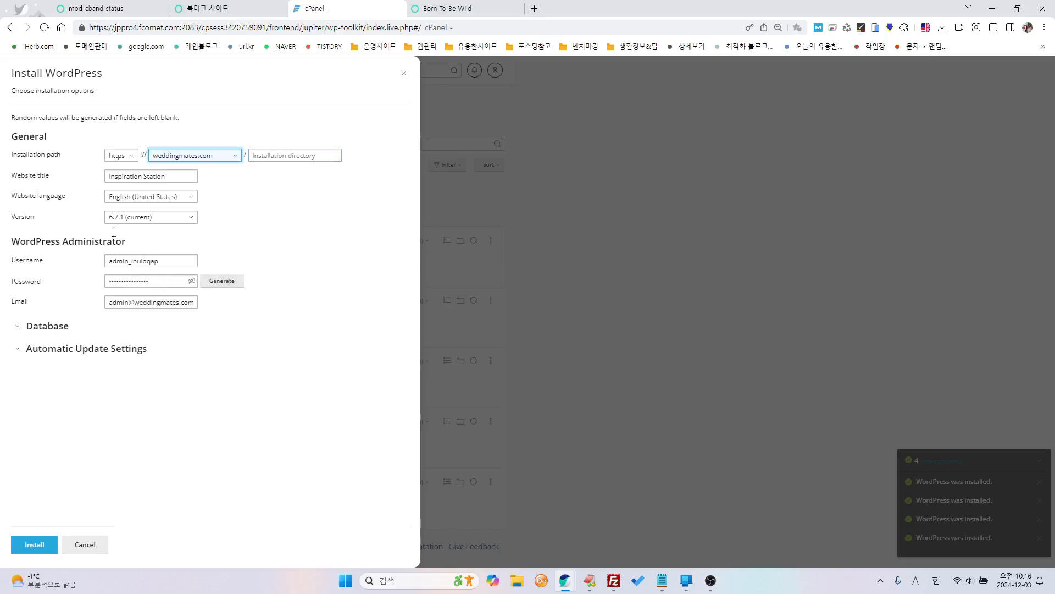
- Review the website title, available versions, database settings and automatic update settings of the new WordPress installation
click(184, 178)
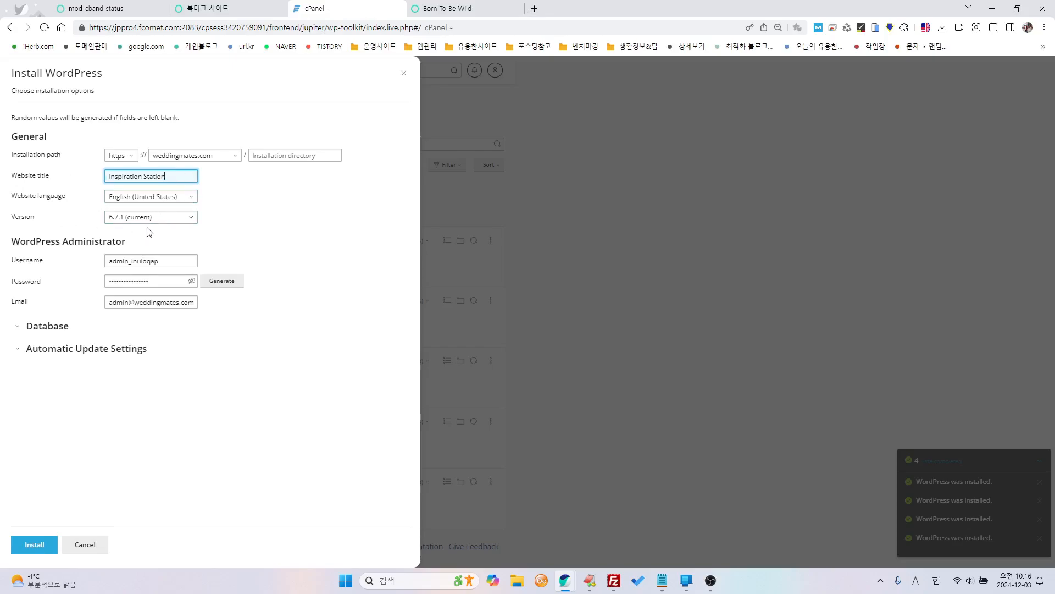
click(181, 219)
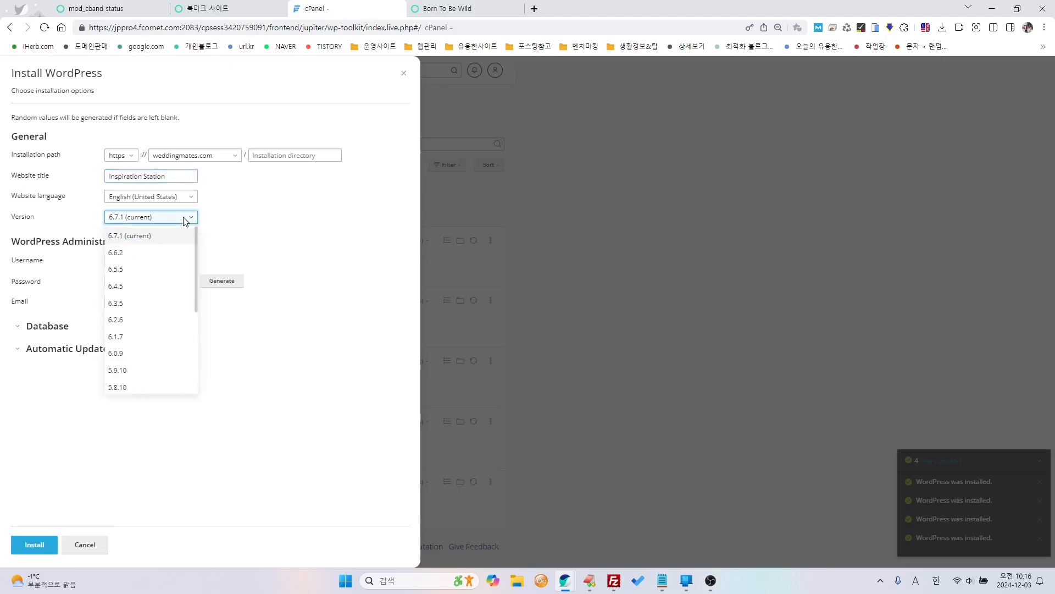
click(278, 224)
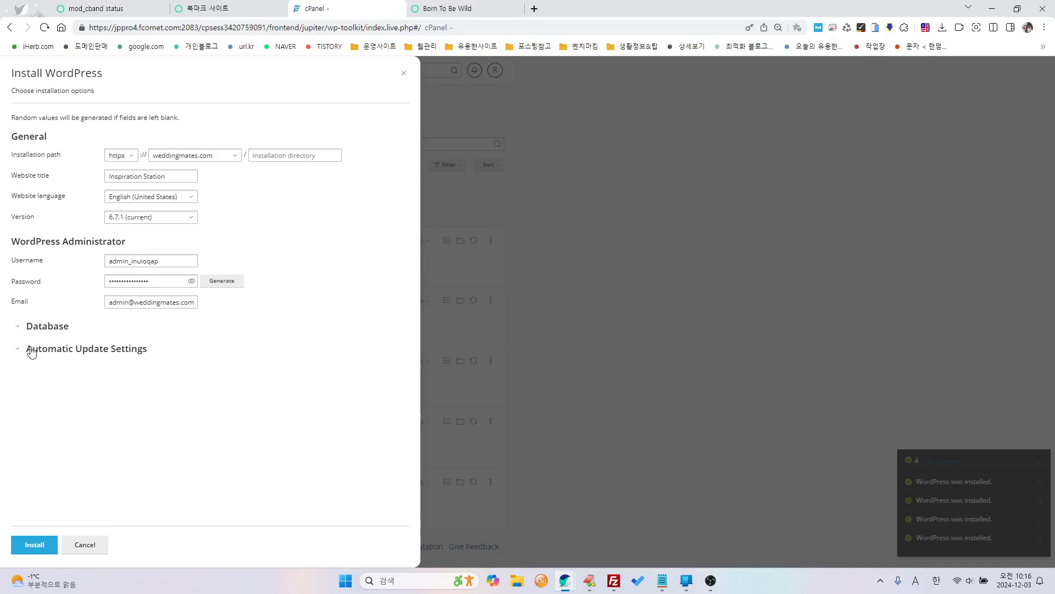
click(16, 329)
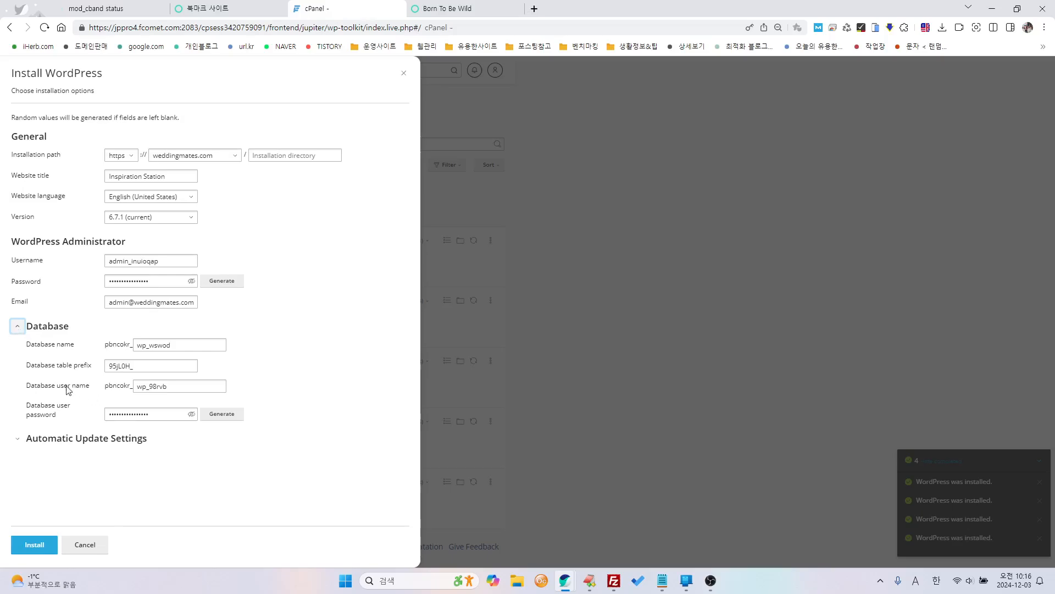
click(20, 443)
scroll(276, 471, down, 2)
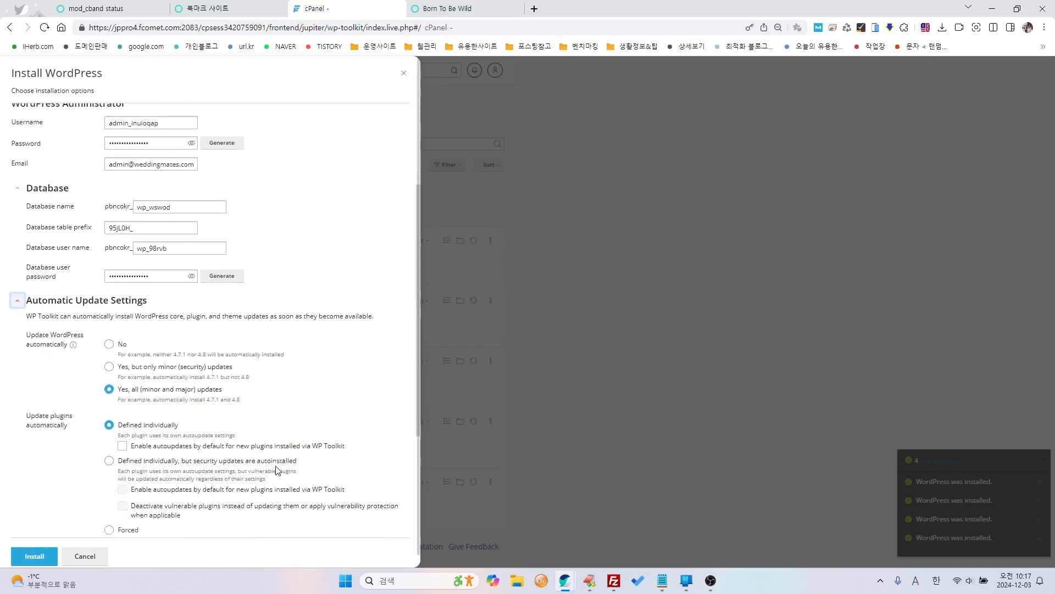
scroll(278, 471, down, 1)
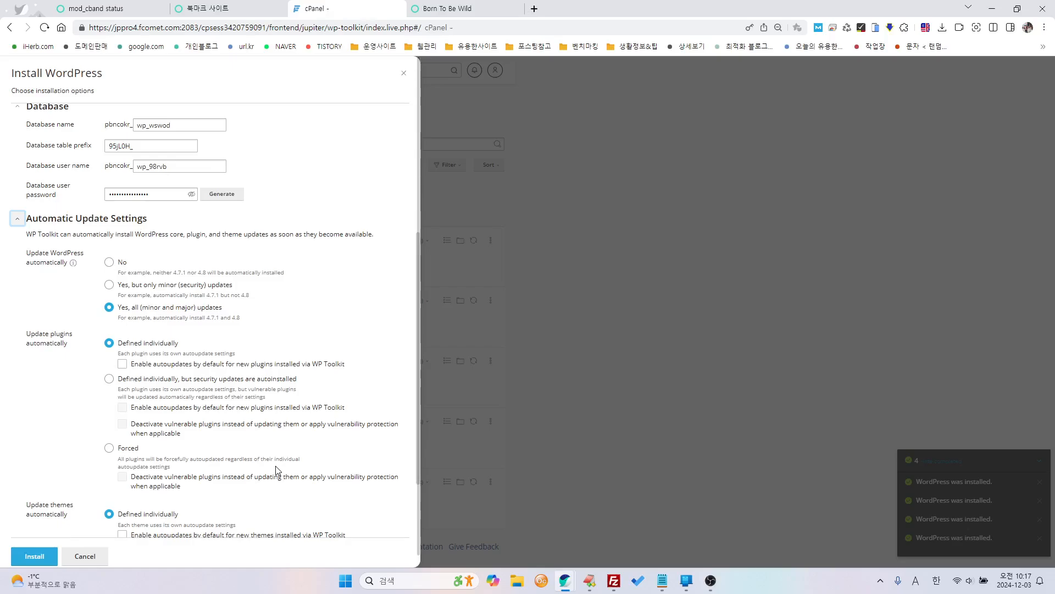
scroll(276, 471, down, 2)
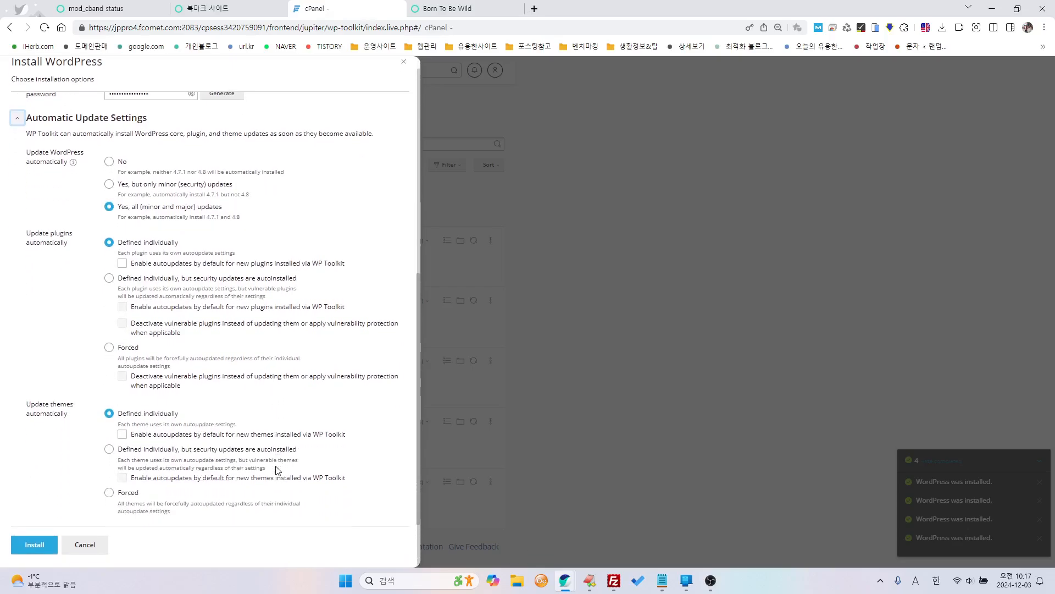
scroll(274, 467, up, 3)
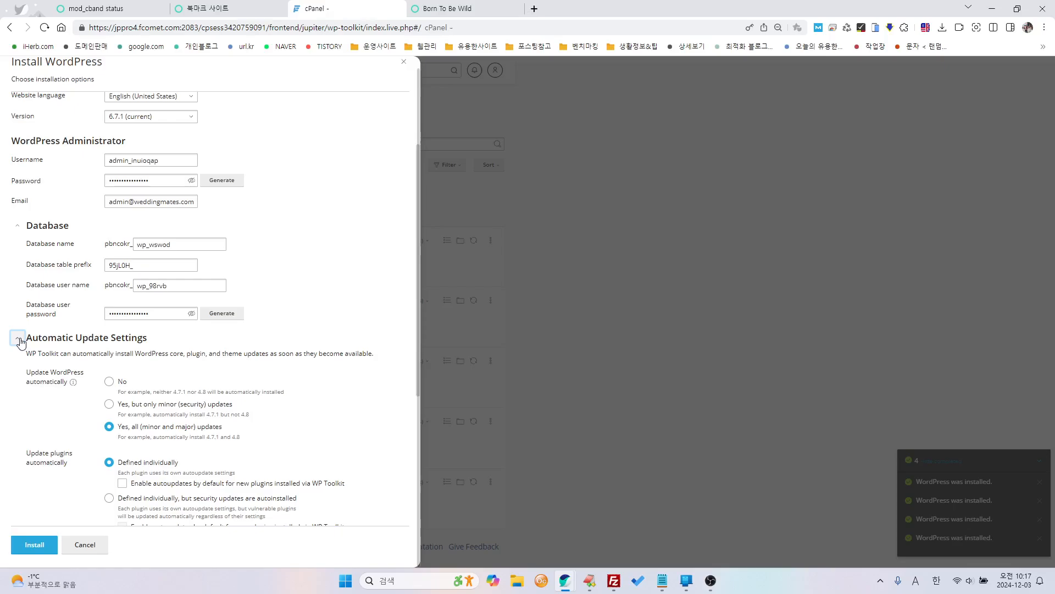
click(18, 333)
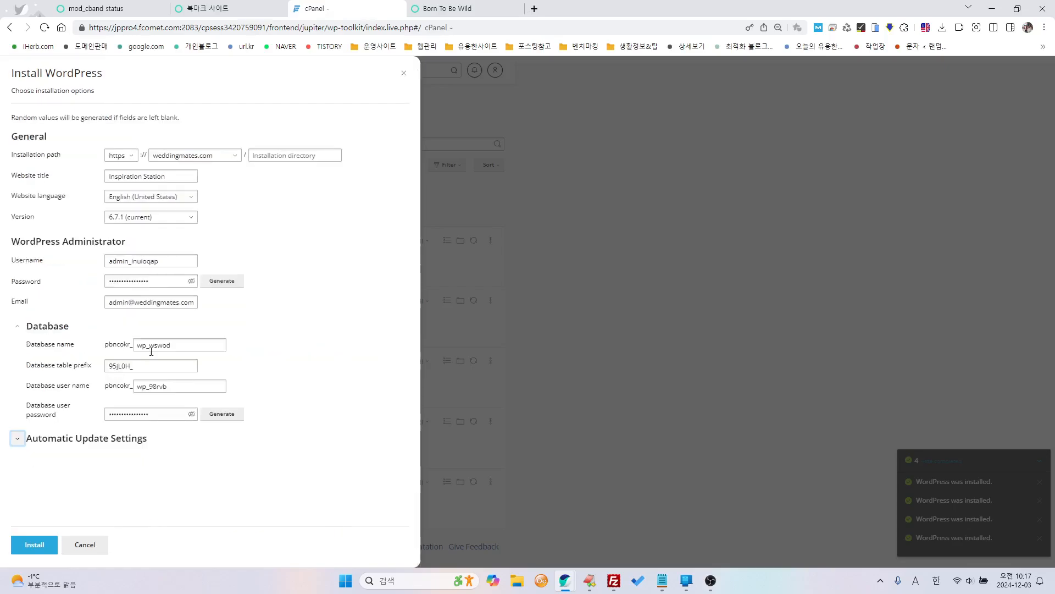
click(16, 328)
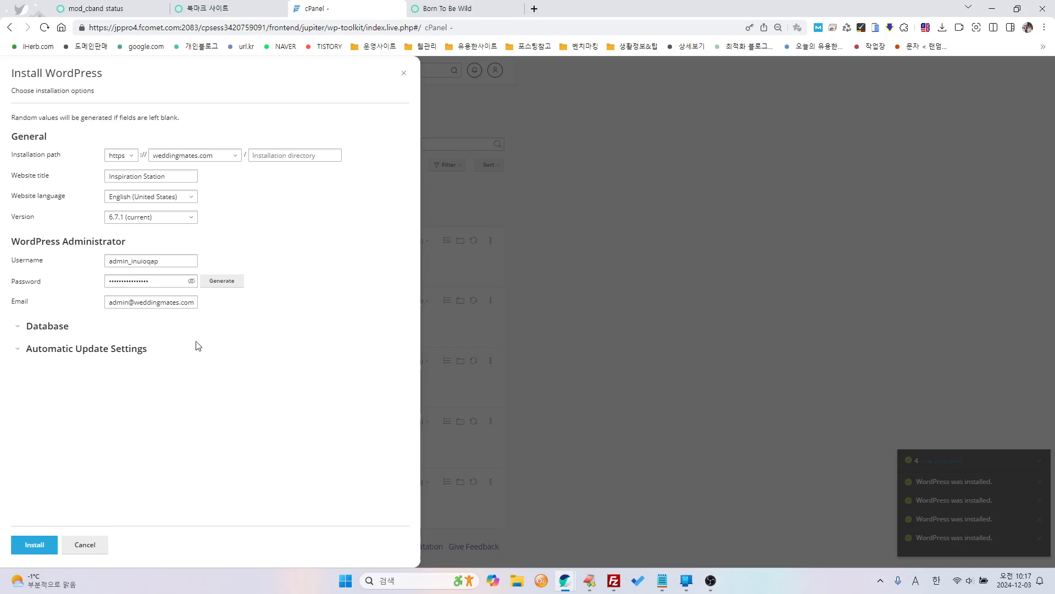
- Install WordPress on weddingmates.com with the generated settings and decline the offer to install plugins
click(131, 180)
click(31, 544)
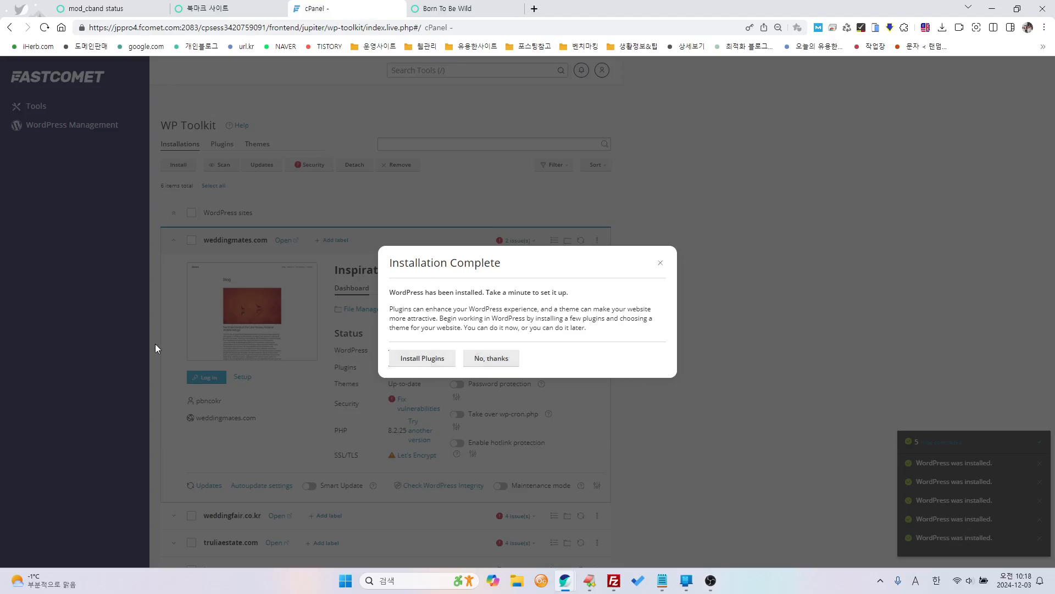
click(490, 364)
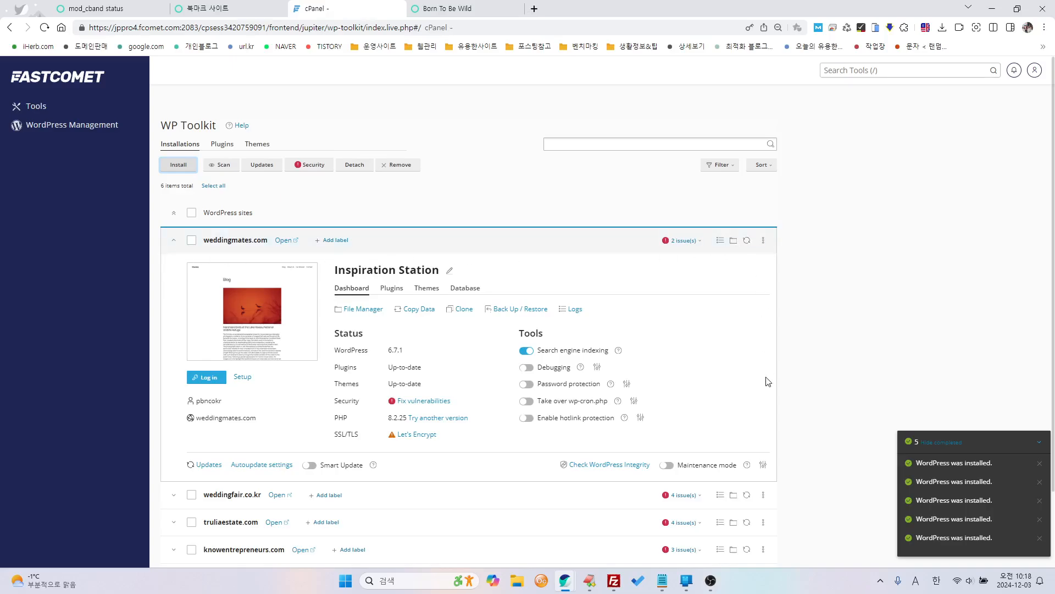
- Expand the weddingmates.com entry in WordPress Management and log in to its WordPress admin dashboard
click(65, 78)
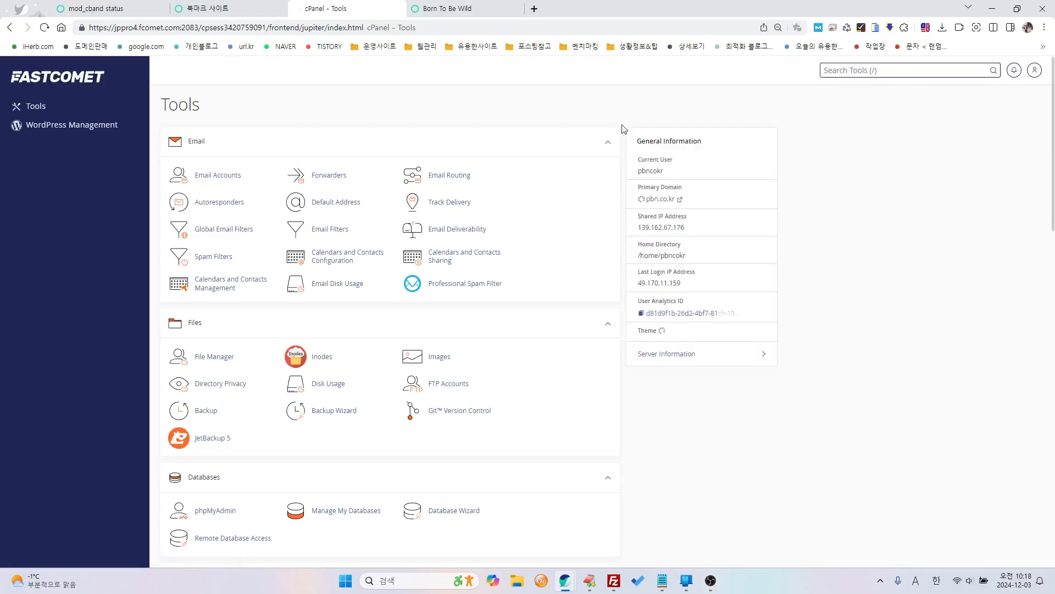
click(71, 126)
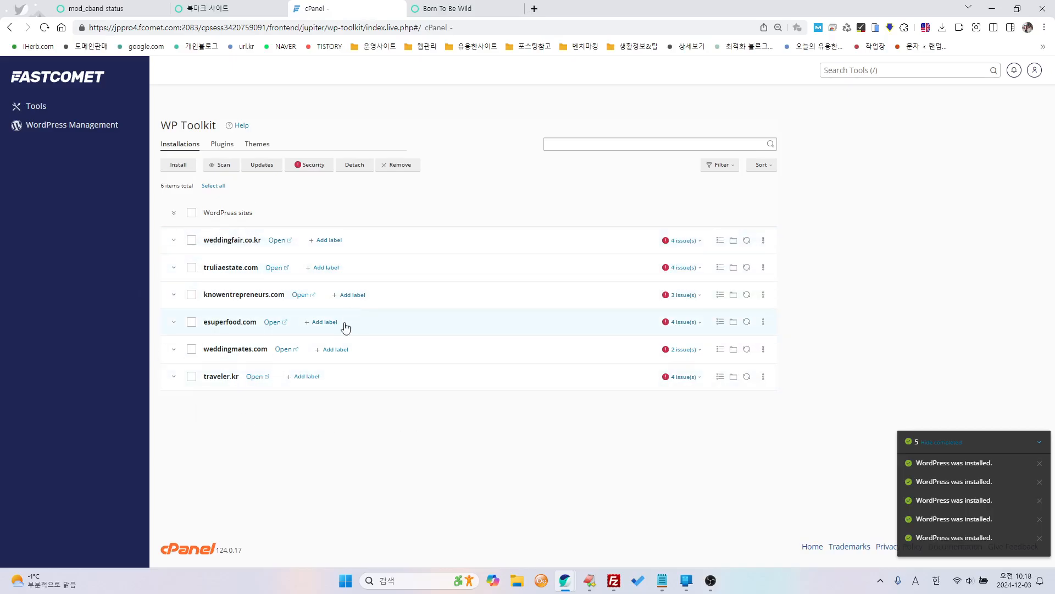
click(226, 352)
scroll(425, 380, down, 2)
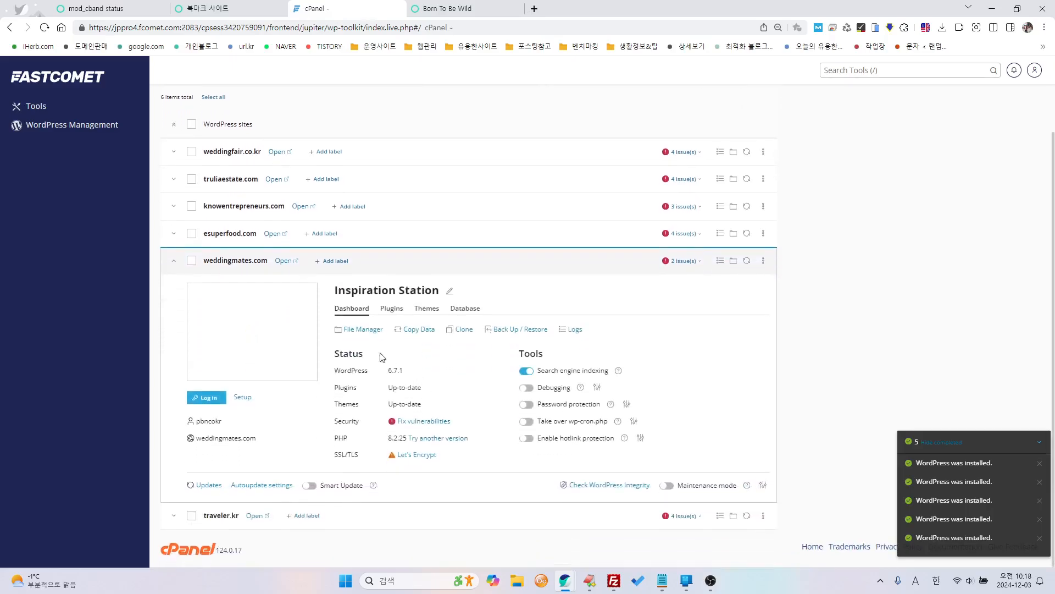
click(211, 403)
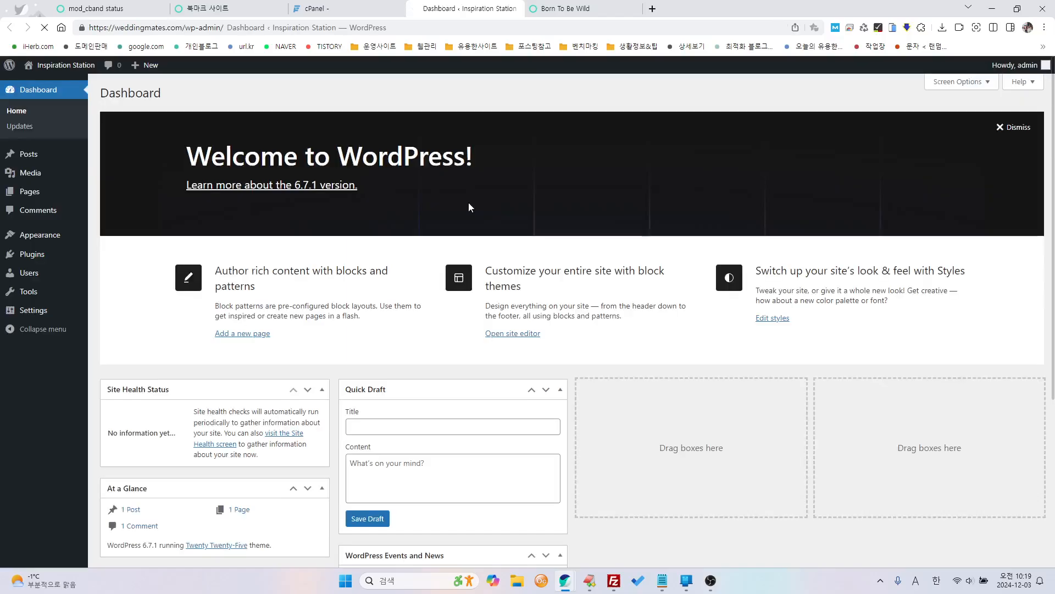
- Dismiss the Welcome to WordPress panel on the site's dashboard and return to WP Toolkit in cPanel
click(346, 9)
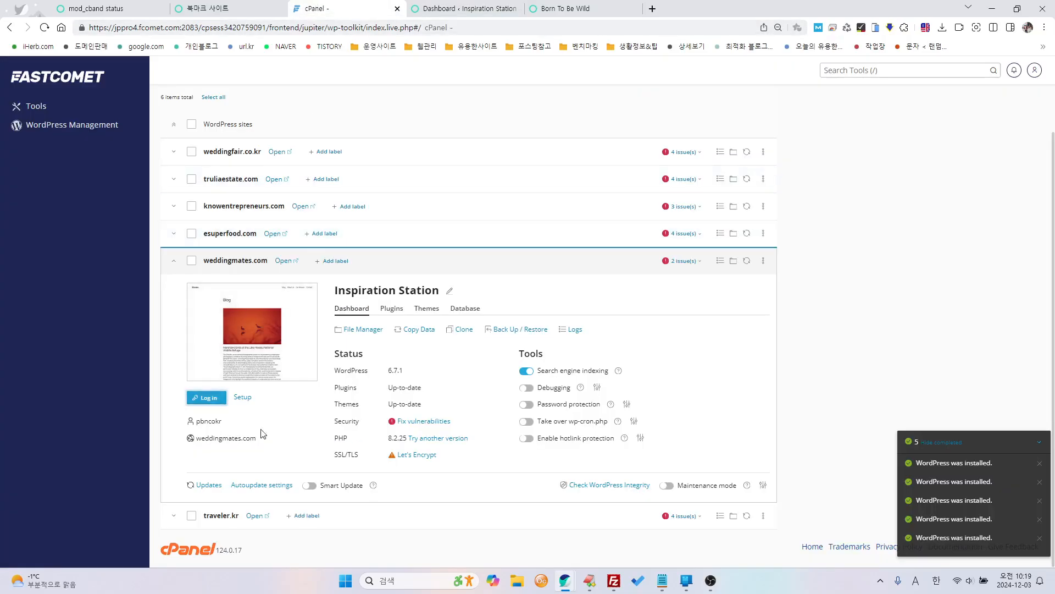
click(472, 8)
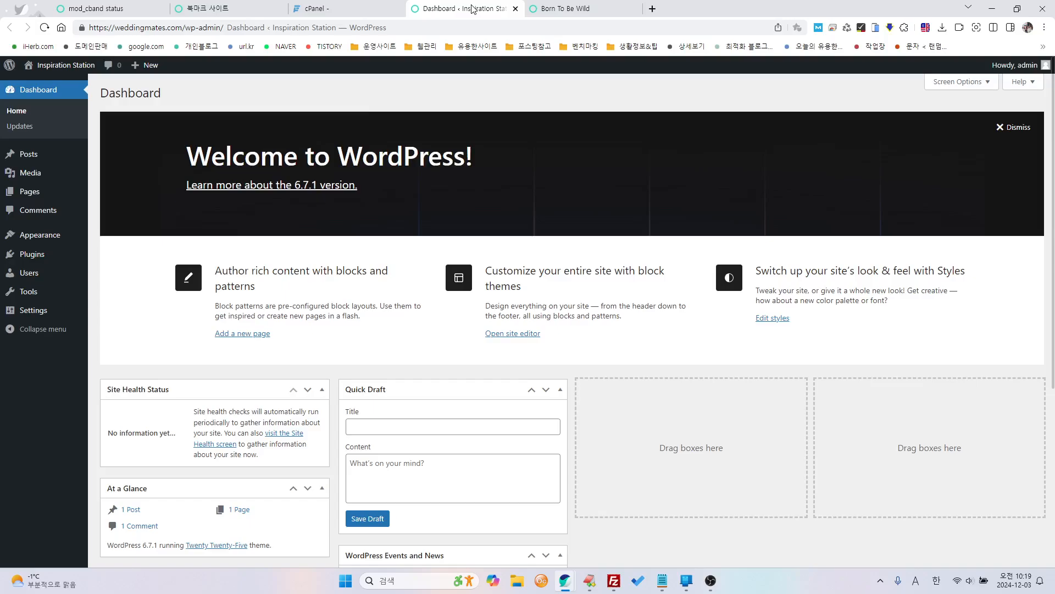
click(1016, 130)
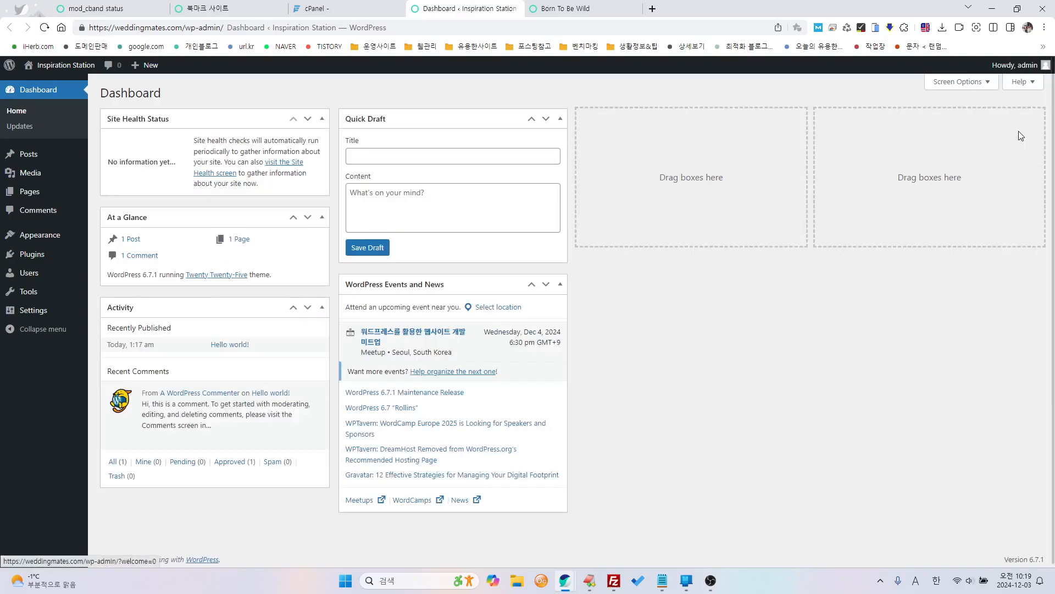
click(346, 8)
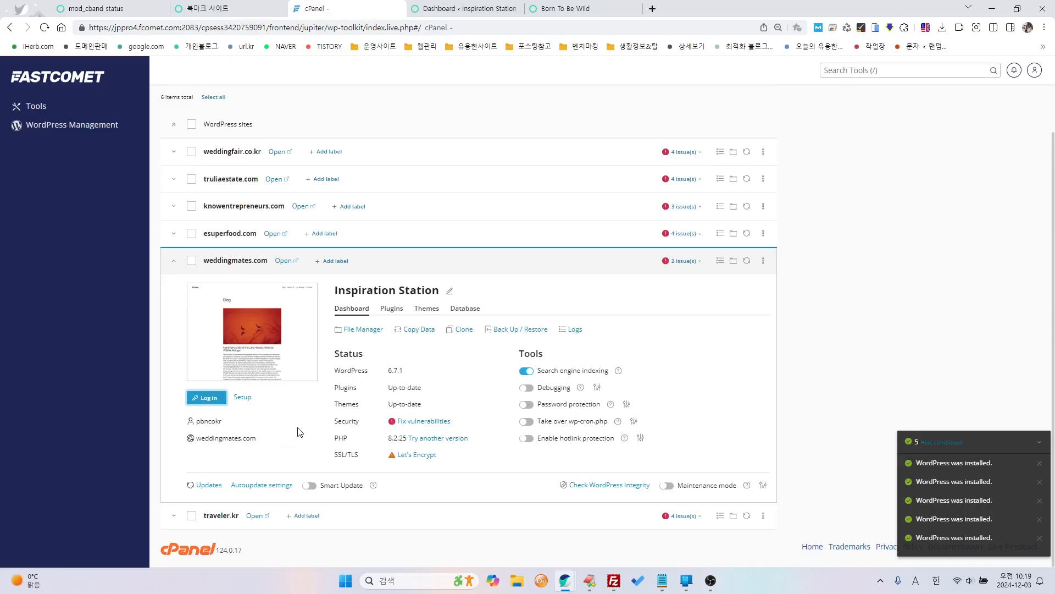
- Log in to the weddingmates.com admin again, look over the site's front page, and return to WP Toolkit in cPanel
click(203, 398)
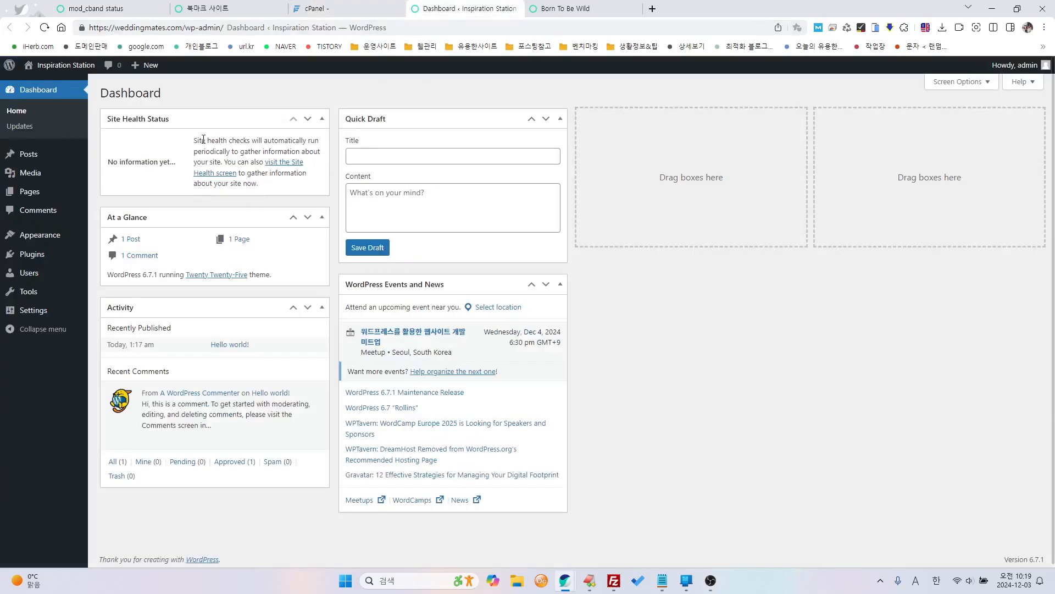
click(60, 64)
scroll(343, 466, down, 2)
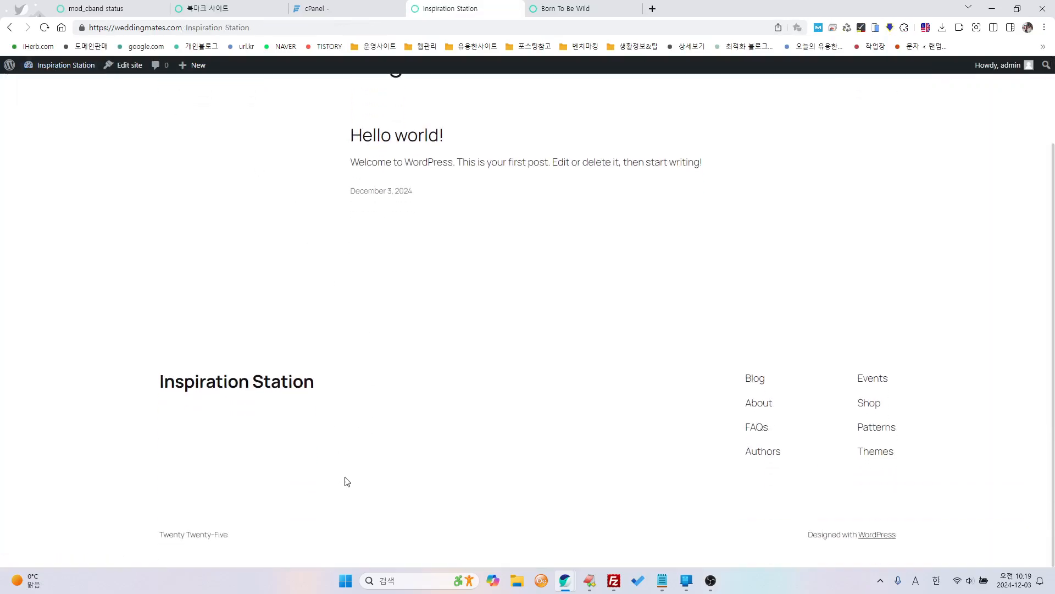
scroll(344, 481, up, 2)
click(347, 7)
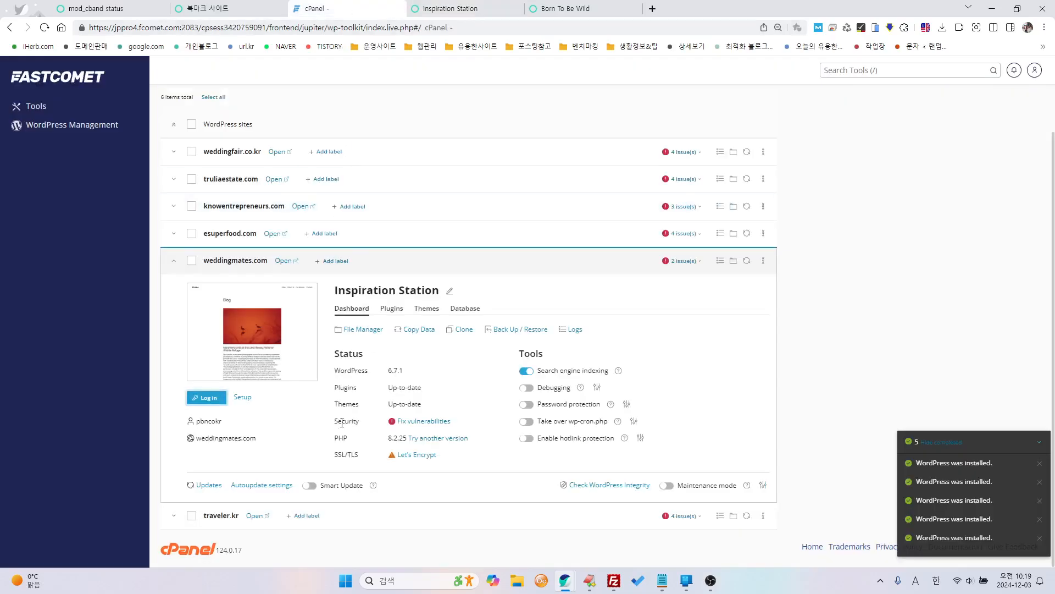
- Open the Setup of weddingmates.com and examine its login URL, the WordPress login page it leads to, and the administrator credentials
click(242, 398)
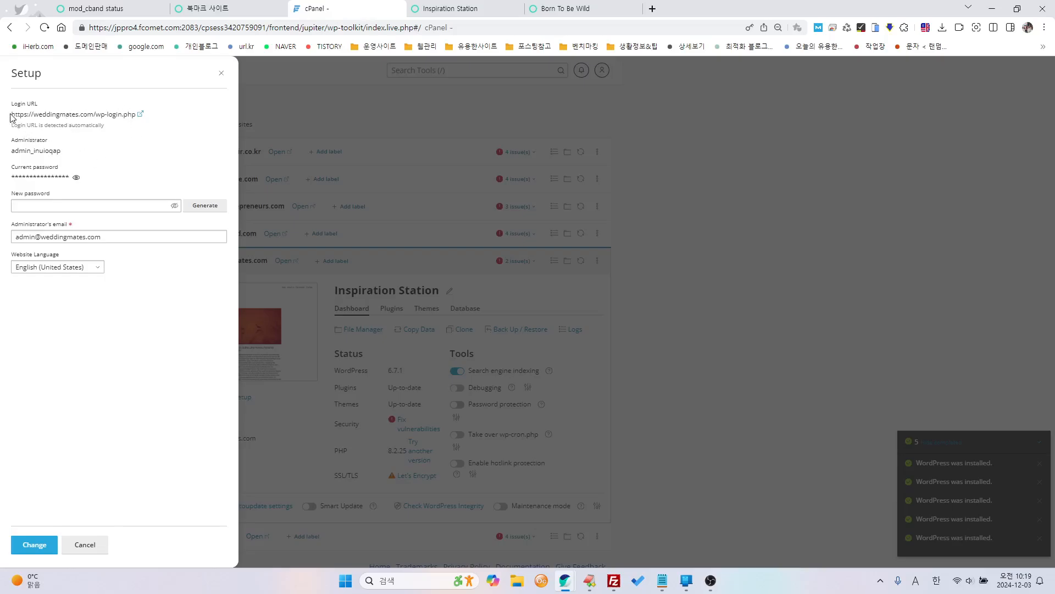
drag(11, 115, 141, 117)
click(127, 158)
click(141, 115)
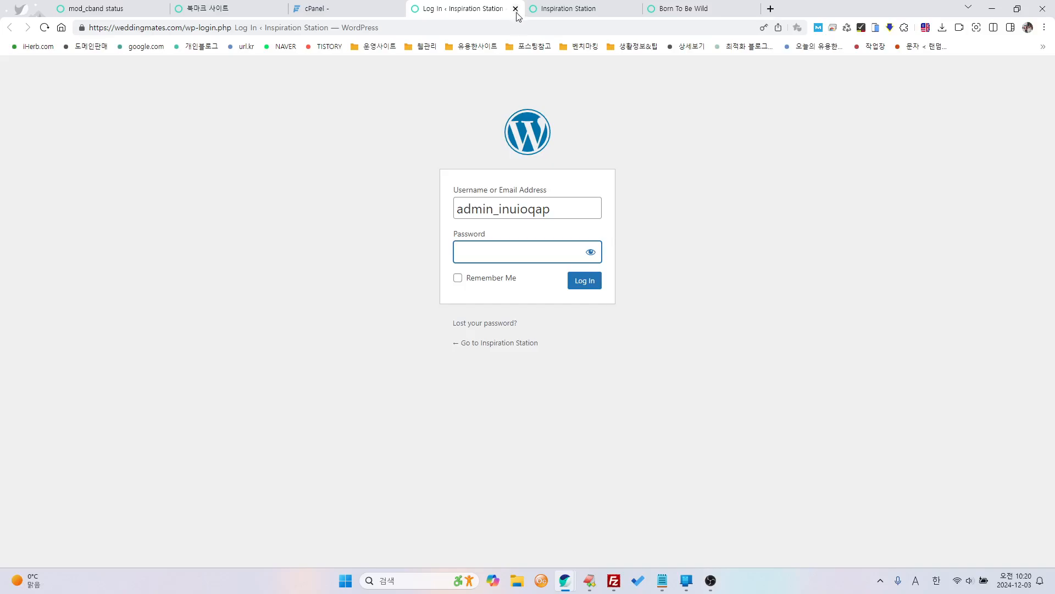
click(516, 9)
click(122, 240)
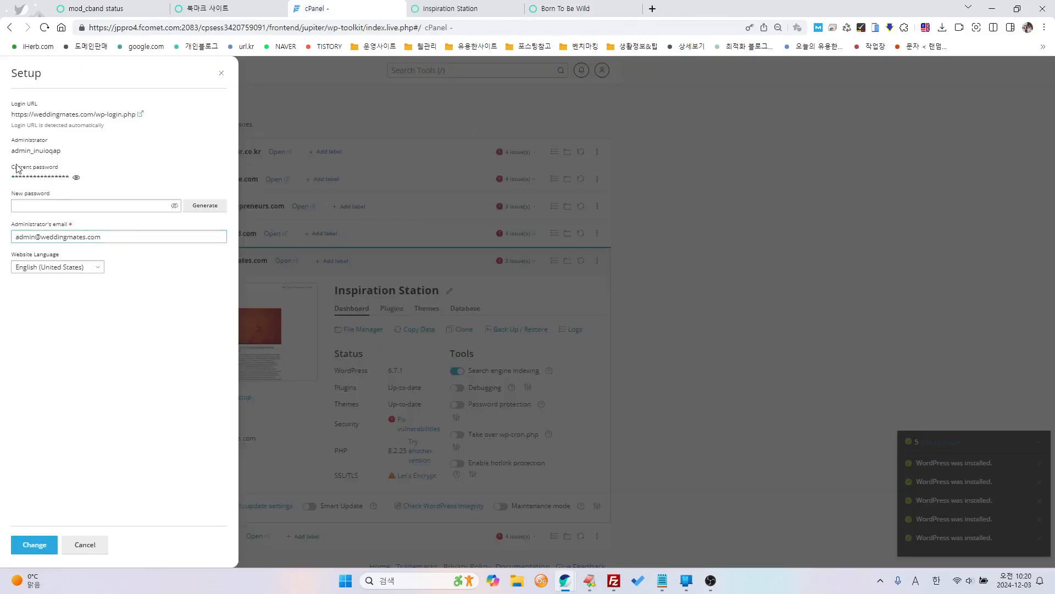
drag(12, 157, 71, 160)
click(77, 180)
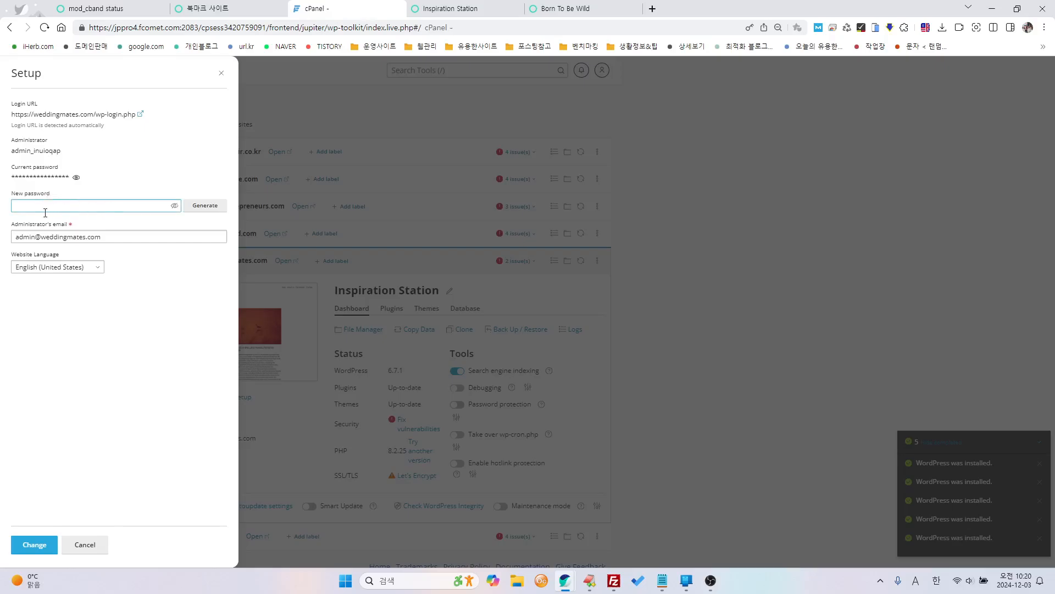
- Generate a new administrator password for weddingmates.com, regenerating it several times with the password shown
click(196, 208)
click(175, 205)
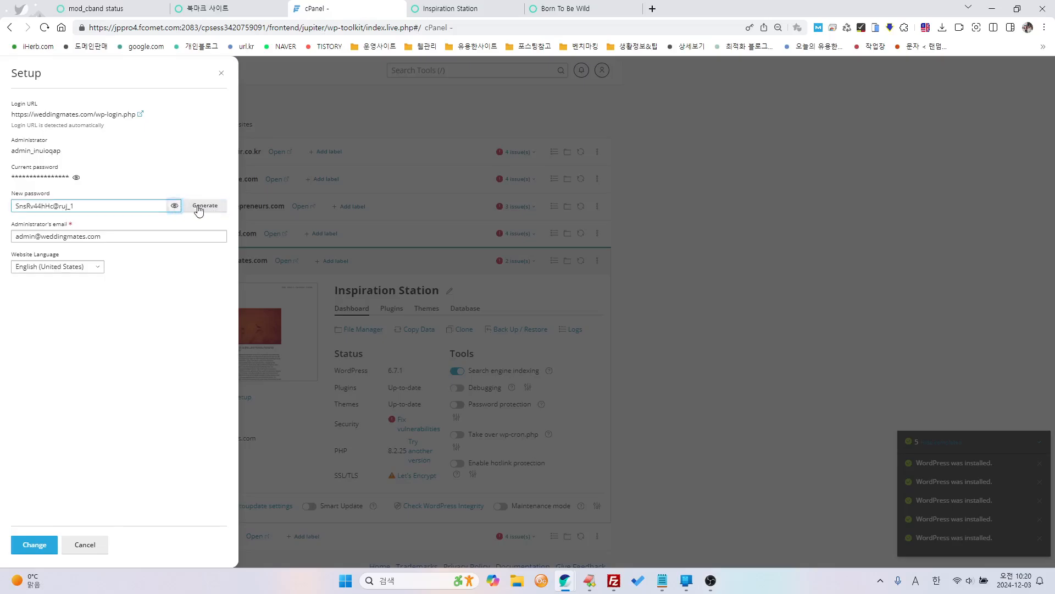
click(203, 208)
click(205, 209)
click(205, 209)
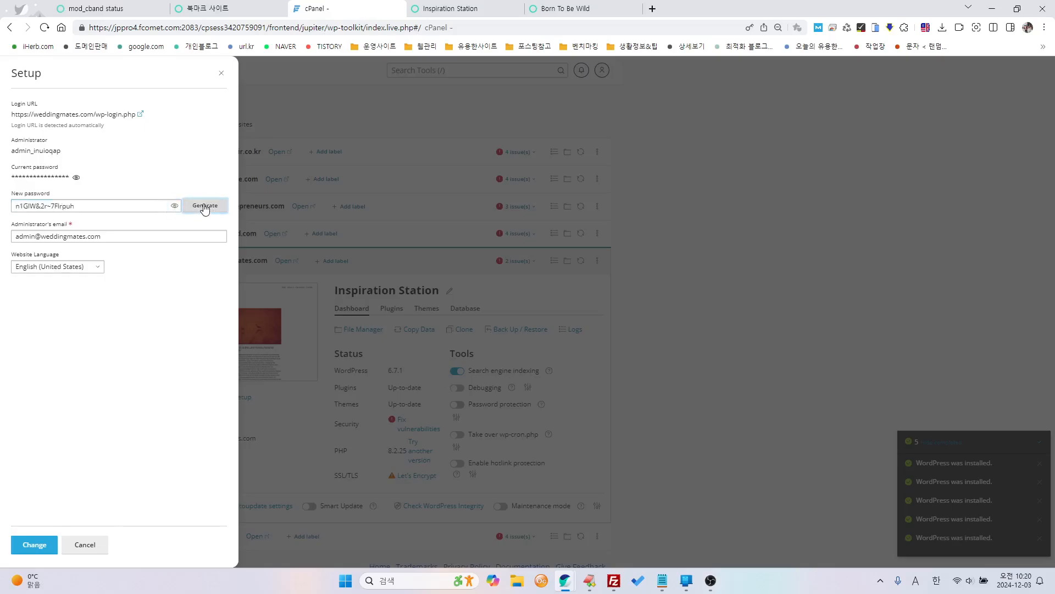
click(205, 209)
click(205, 209)
click(205, 209)
click(205, 209)
click(17, 235)
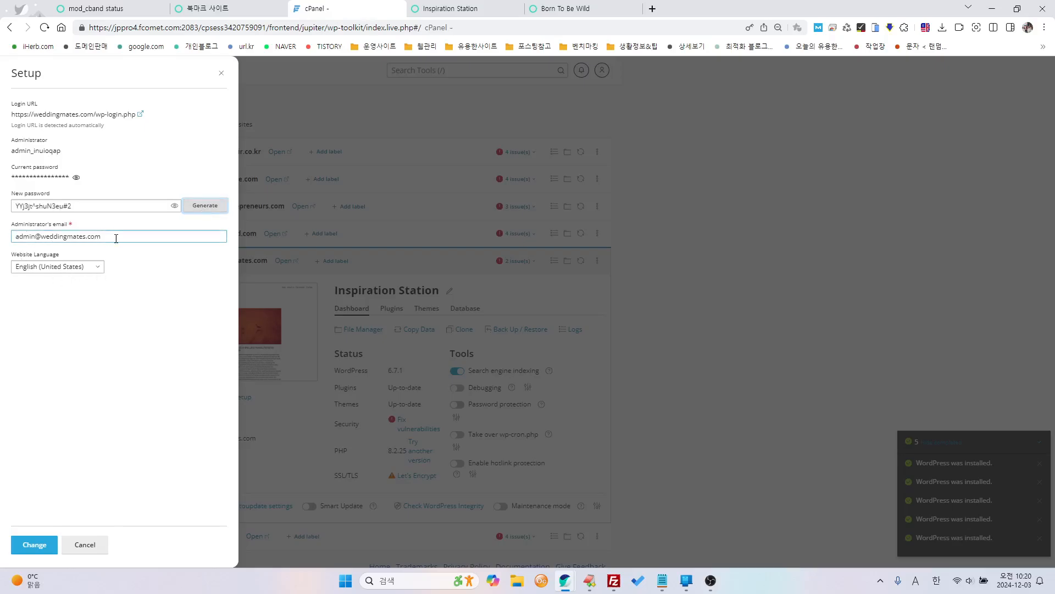
- Set the website language of weddingmates.com to 한국어
click(97, 269)
drag(118, 295, 109, 444)
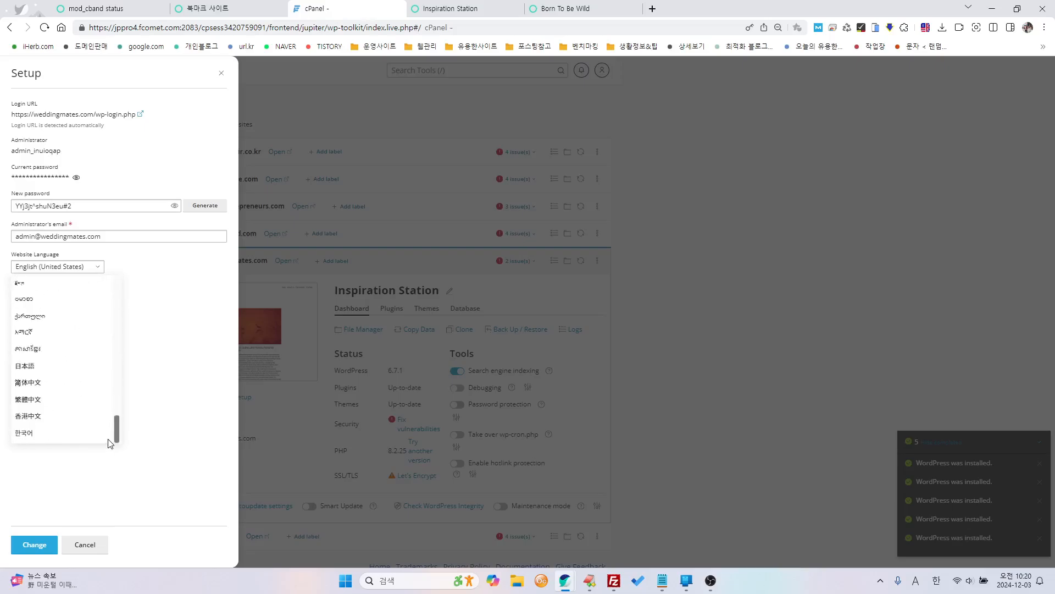
click(49, 435)
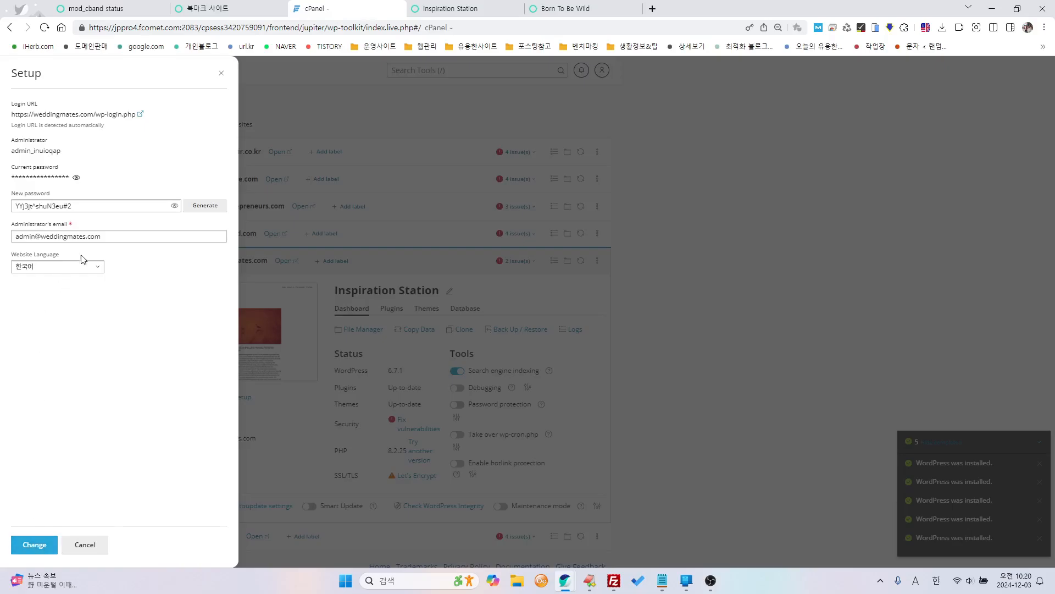
- Reveal the current administrator password, check the administrator name, and apply the changed setup of weddingmates.com
click(26, 202)
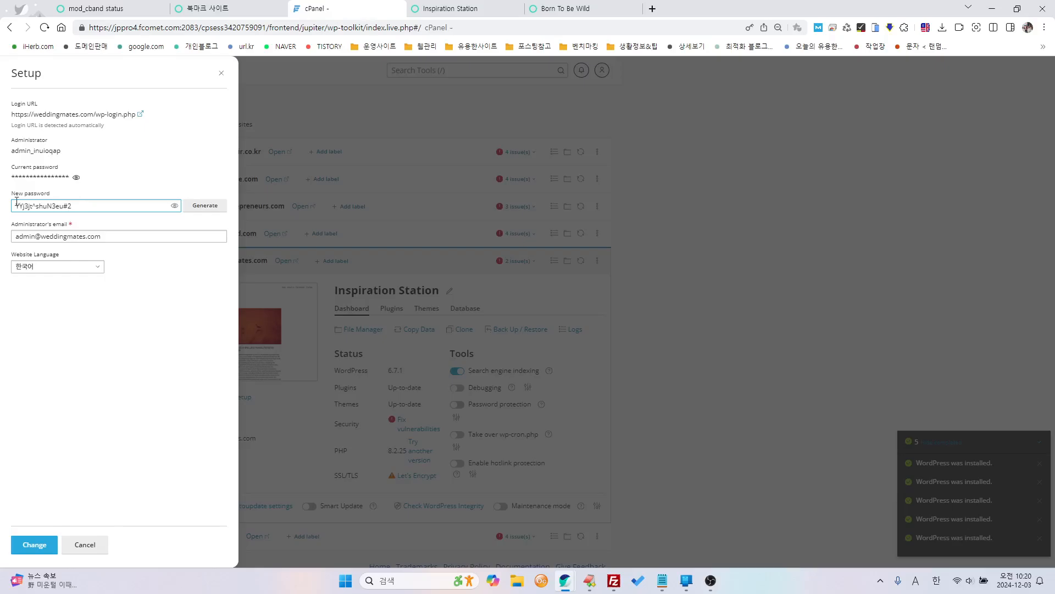
click(77, 177)
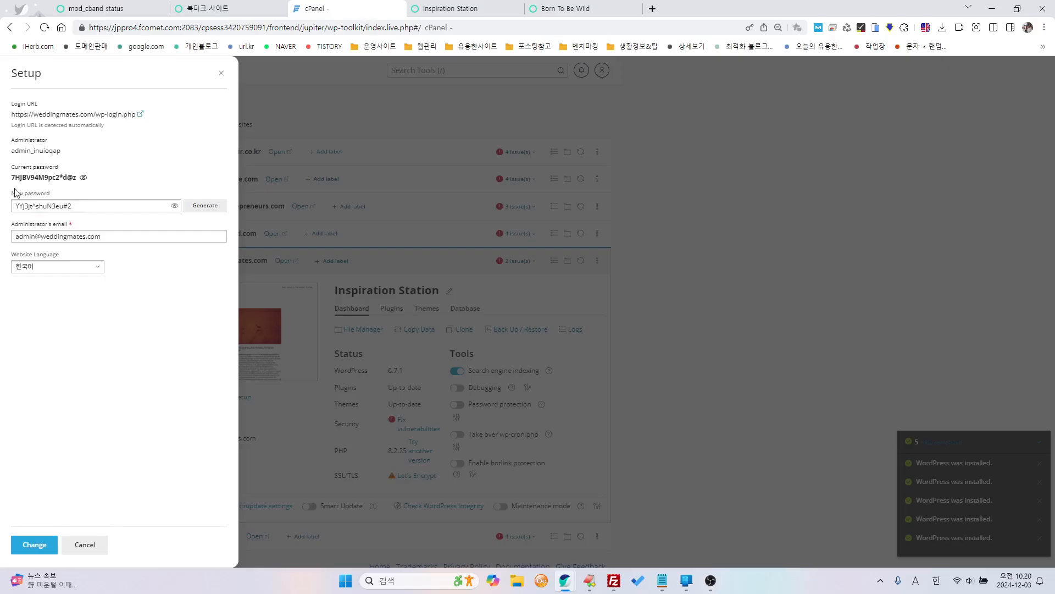
drag(12, 177, 77, 174)
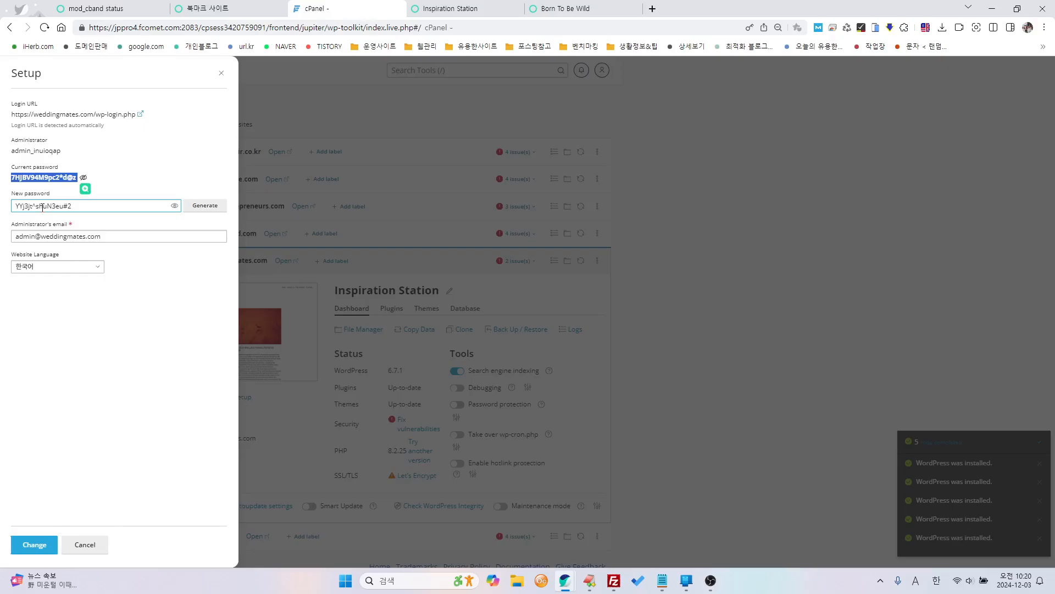
click(94, 354)
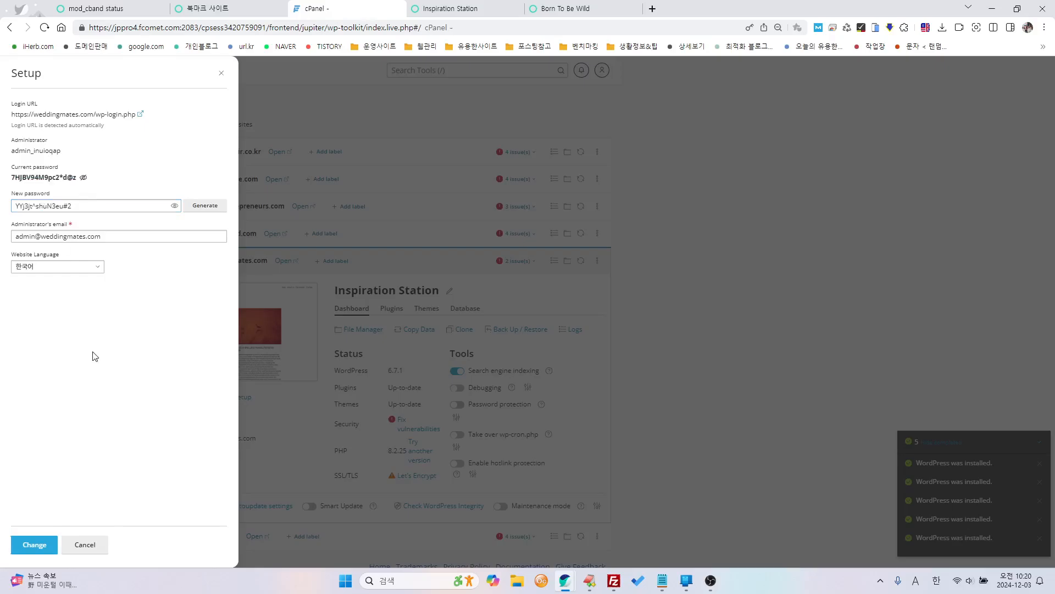
drag(11, 152, 73, 152)
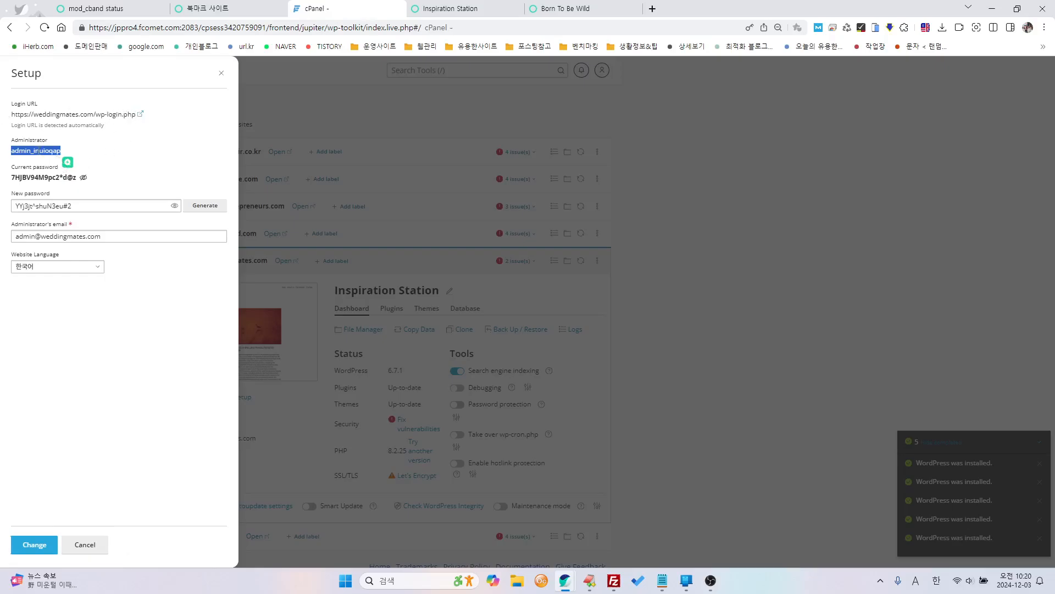
click(48, 207)
click(41, 544)
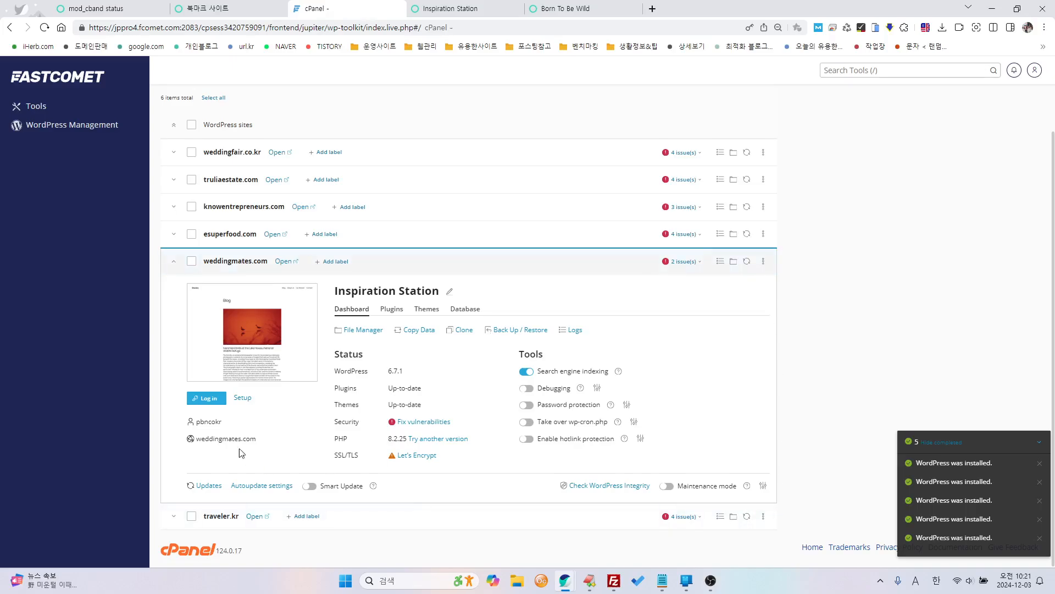
- Log in to the weddingmates.com WordPress admin and close the leftover Inspiration Station and Born To Be Wild browser tabs
click(214, 401)
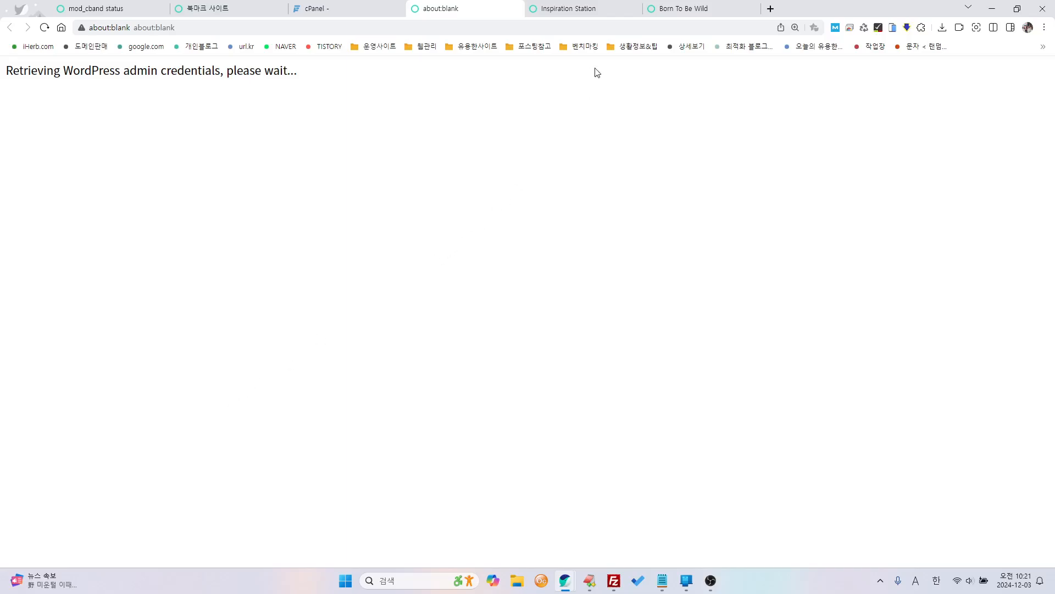
click(602, 15)
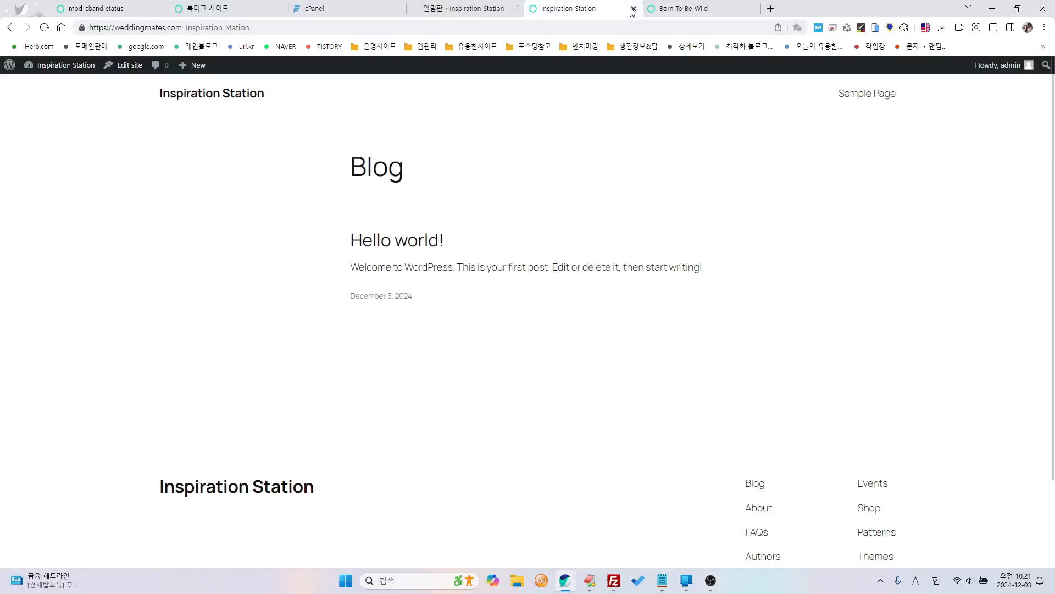
click(633, 8)
click(634, 8)
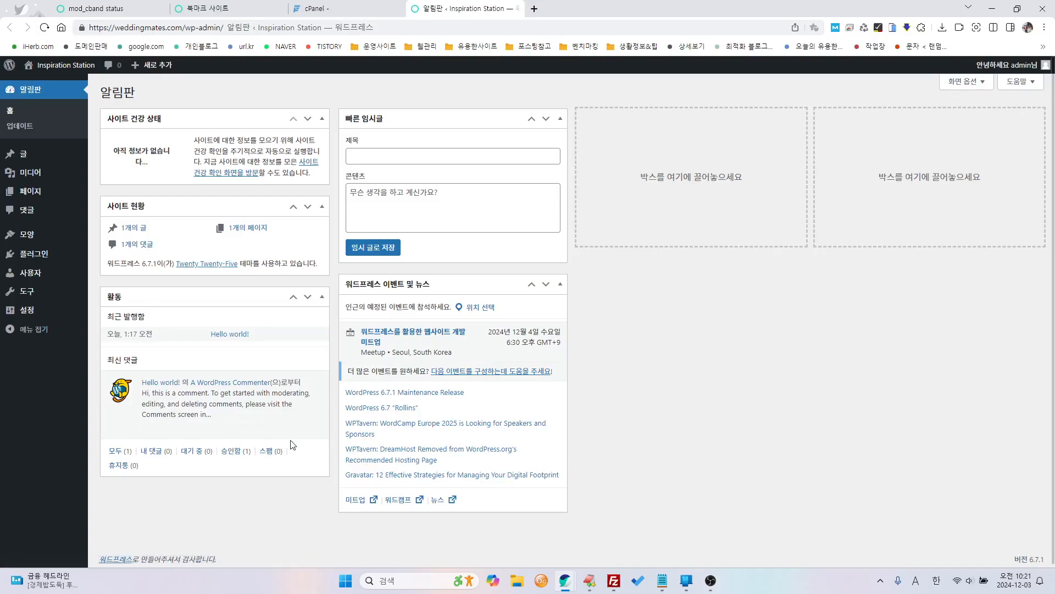
- Look through the administrator's profile, the installed themes and the installed plugins of the WordPress site
click(1027, 67)
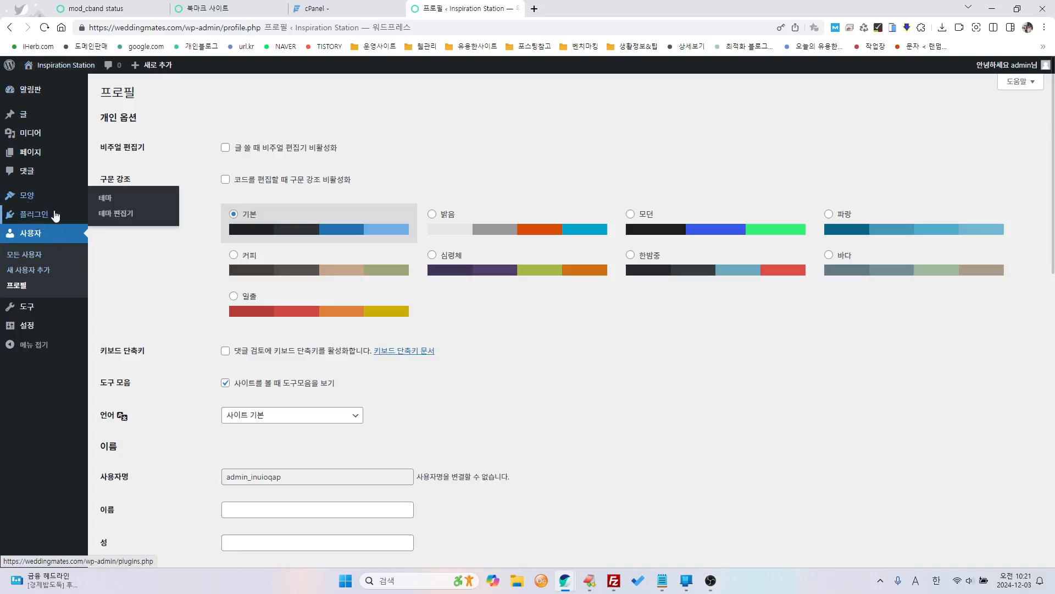
click(29, 200)
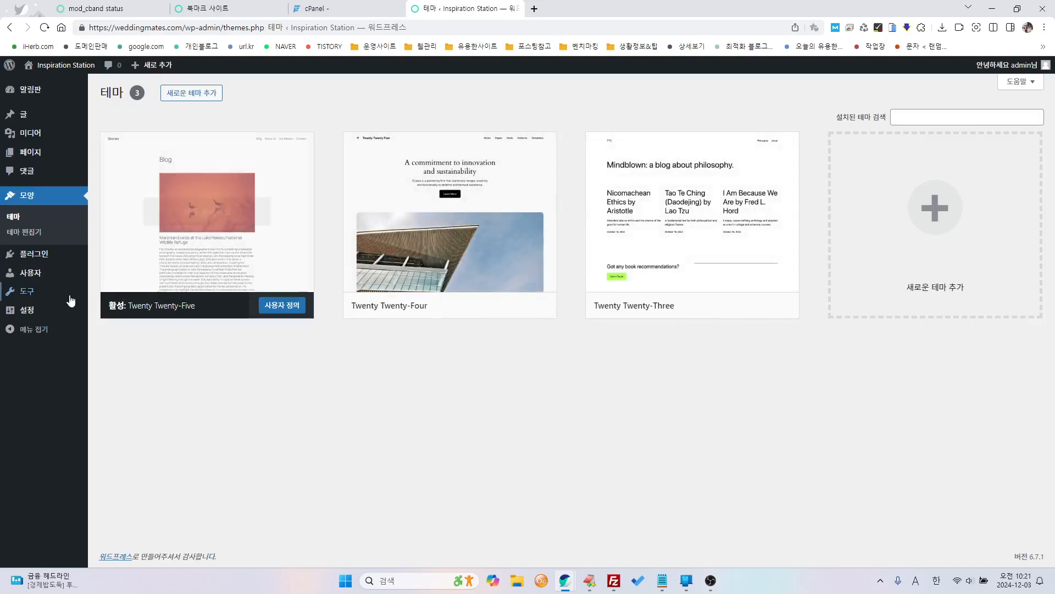
click(33, 263)
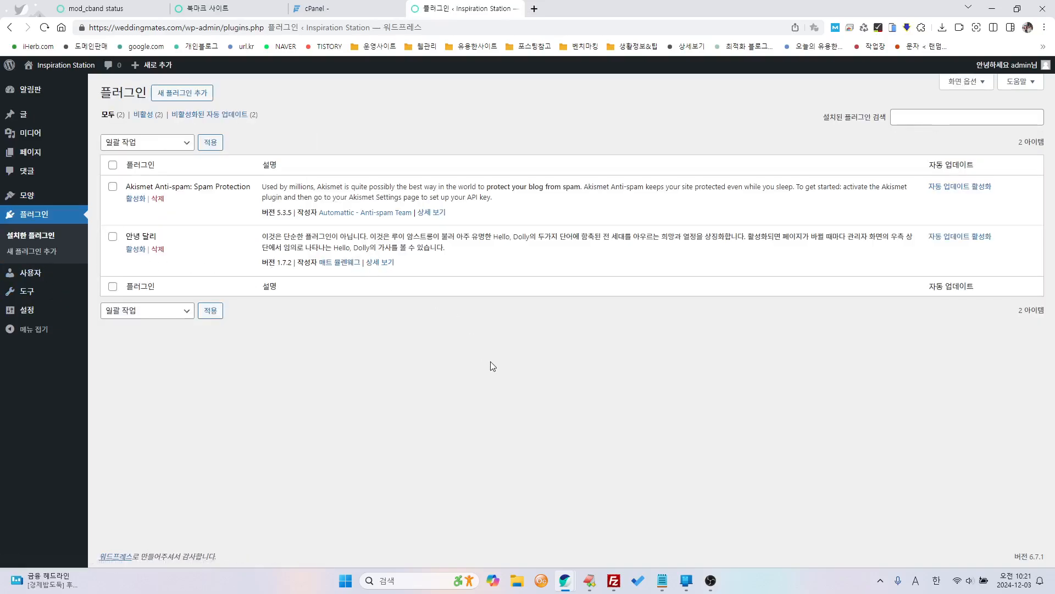
- Set the site's timezone to 서울 in the general settings and save the changes
click(28, 309)
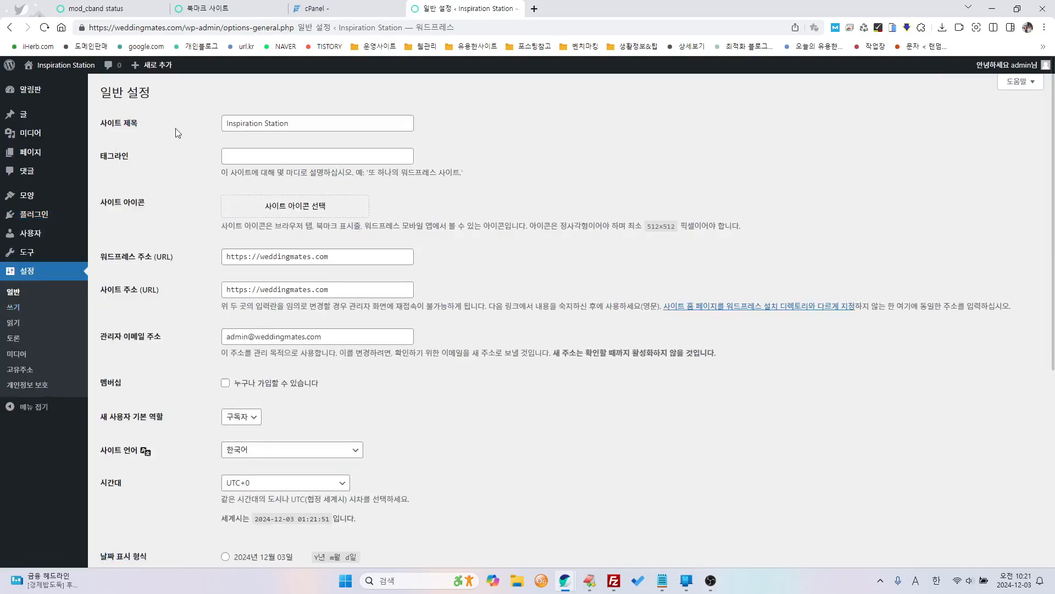
triple_click(344, 129)
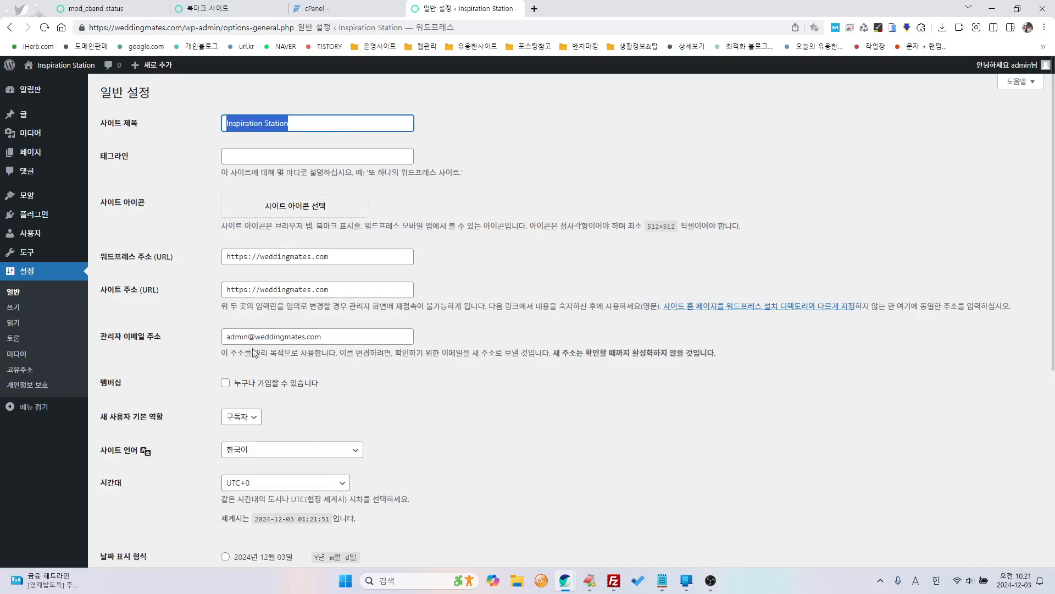
scroll(379, 456, down, 2)
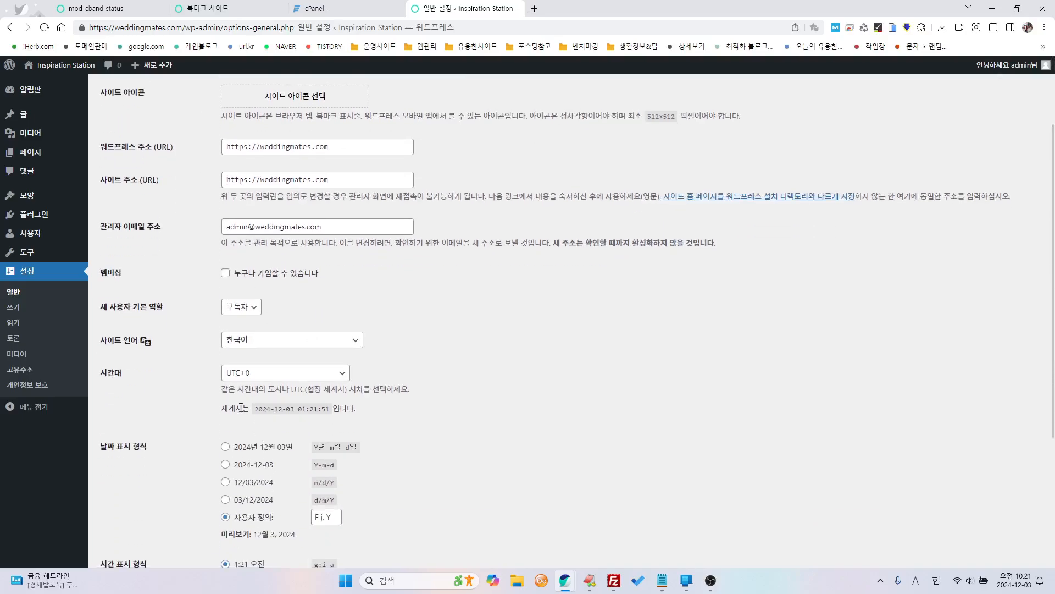
click(324, 374)
drag(347, 328, 348, 177)
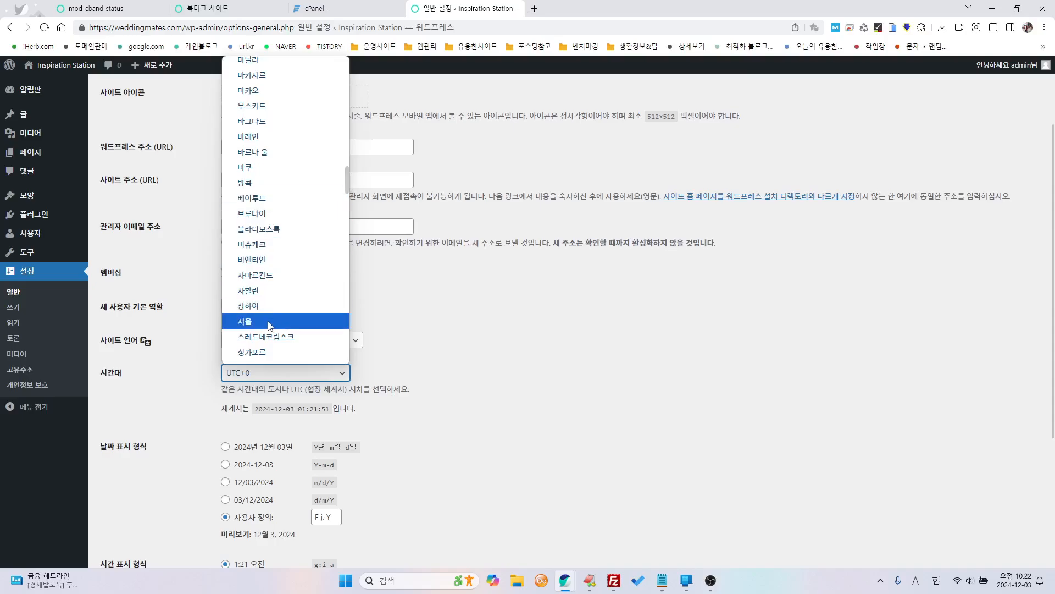
drag(348, 183, 347, 186)
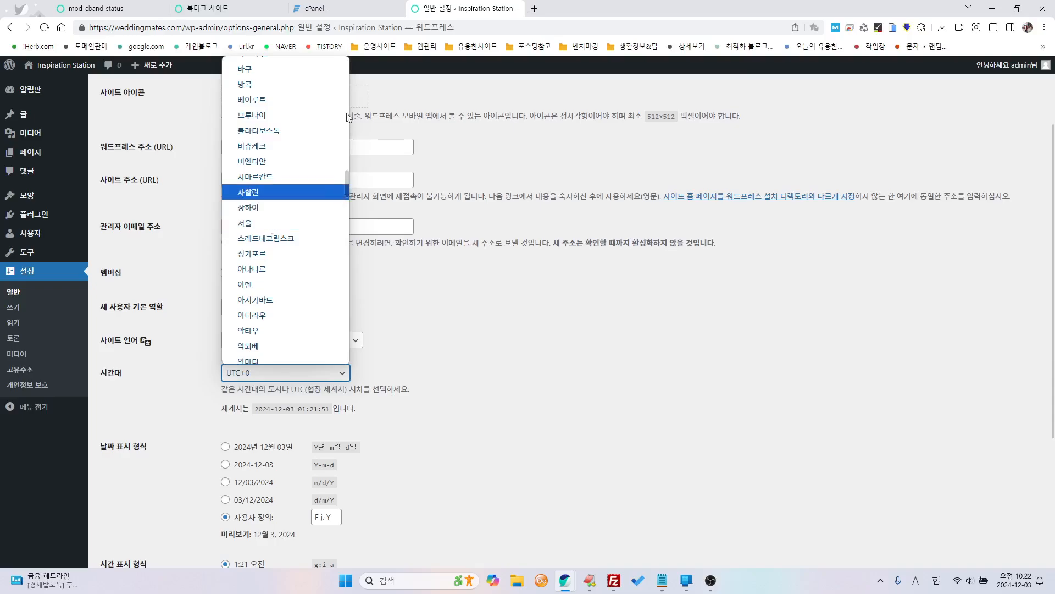
click(257, 226)
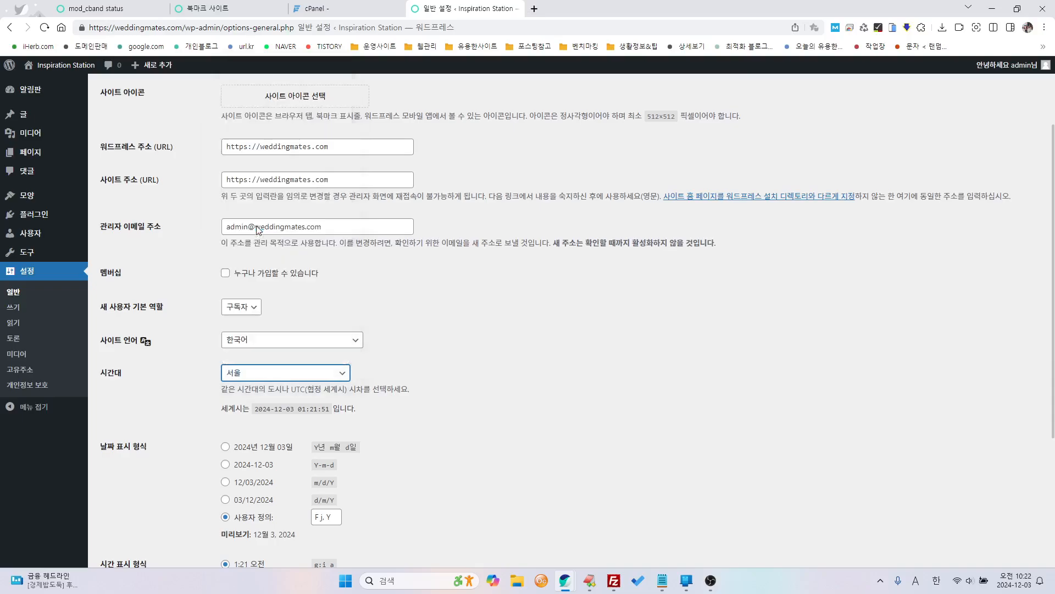
click(440, 444)
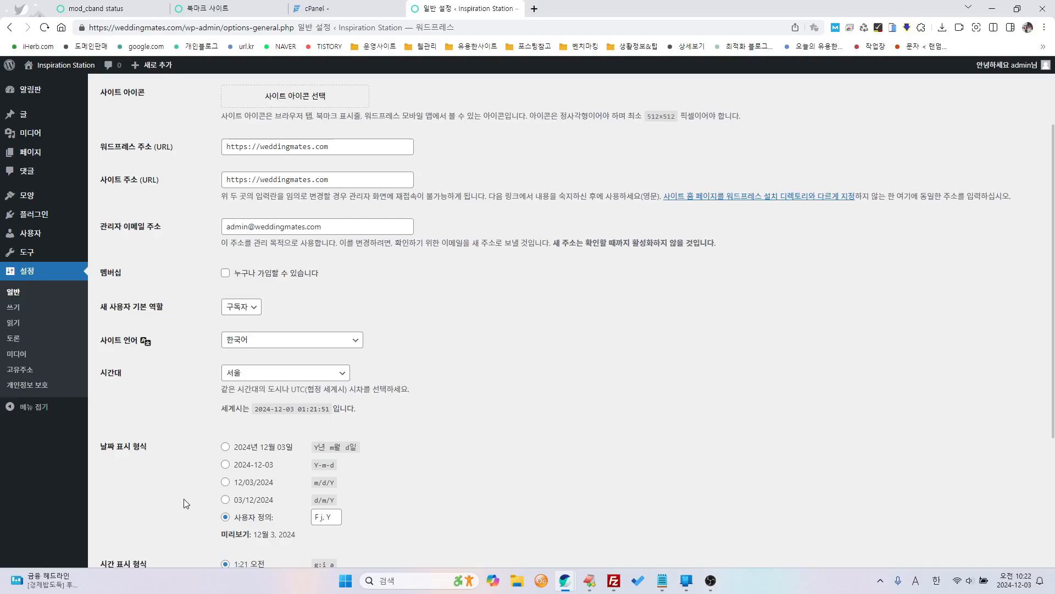
scroll(183, 499, down, 4)
click(109, 510)
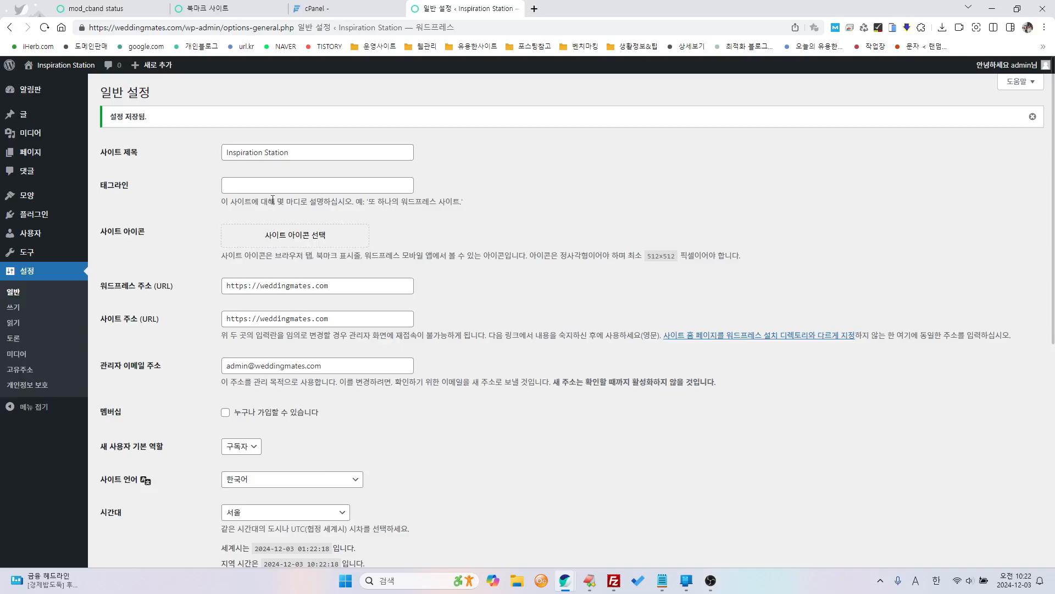
- Replace the site title in the general settings with "내 블로그 이름"
triple_click(311, 156)
mouse_move(77, 151)
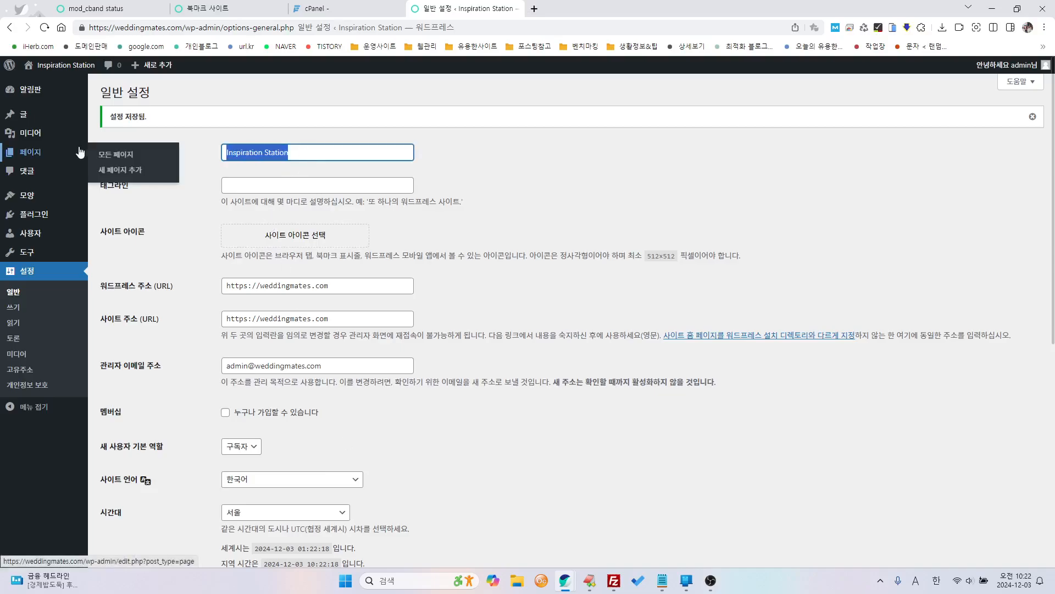
text(내)
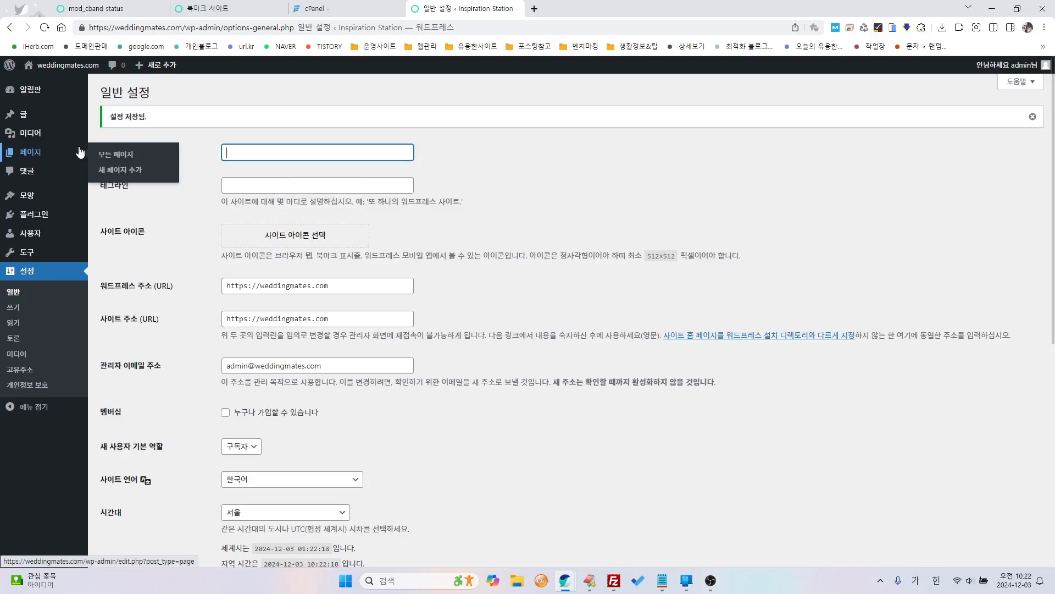
text( 블로그 이름)
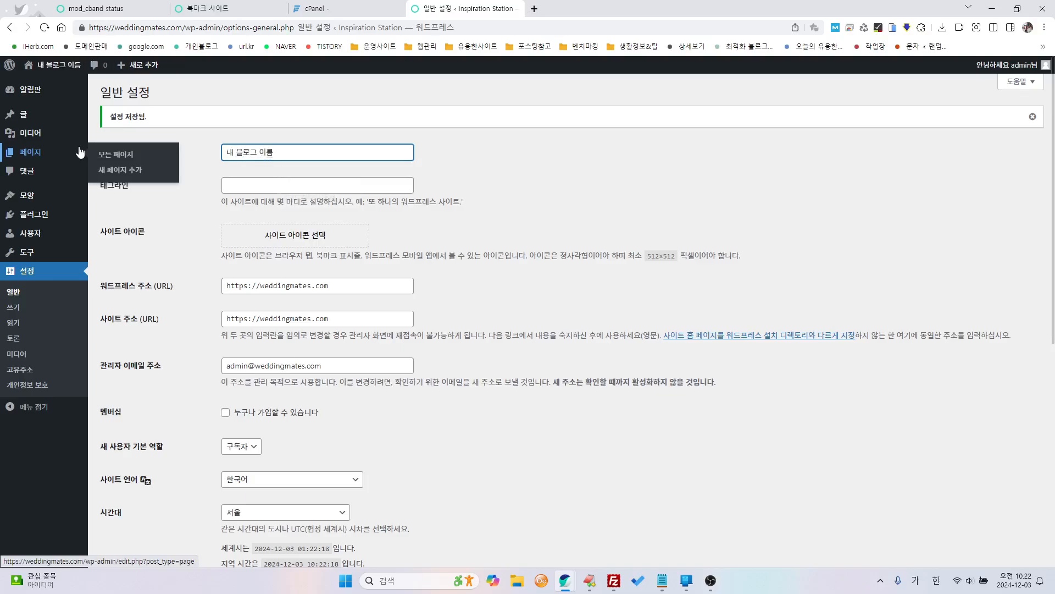
- Save the general settings with the new site title
click(539, 295)
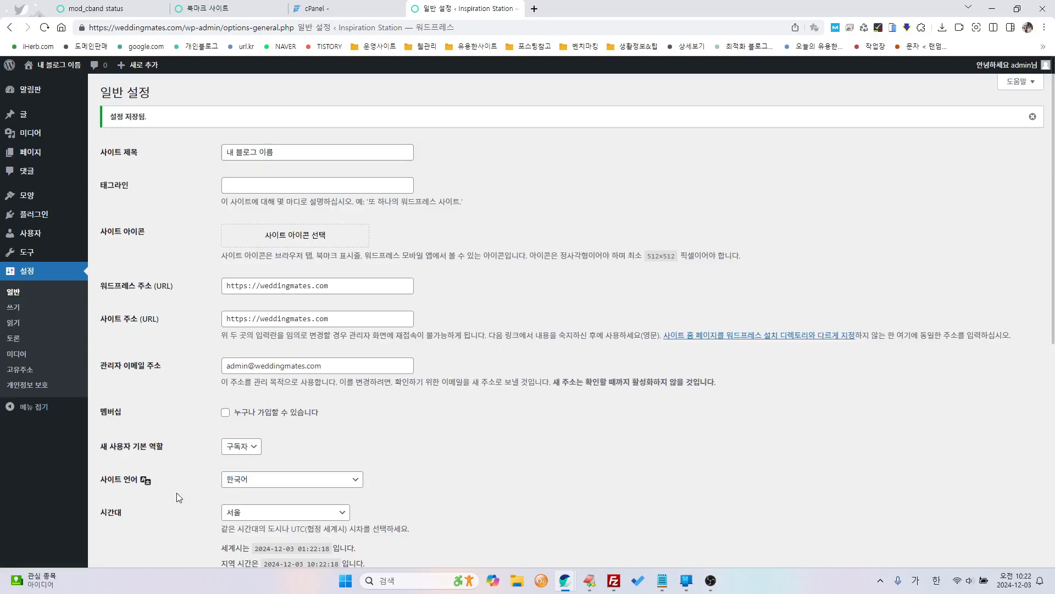
scroll(182, 511, down, 7)
click(133, 515)
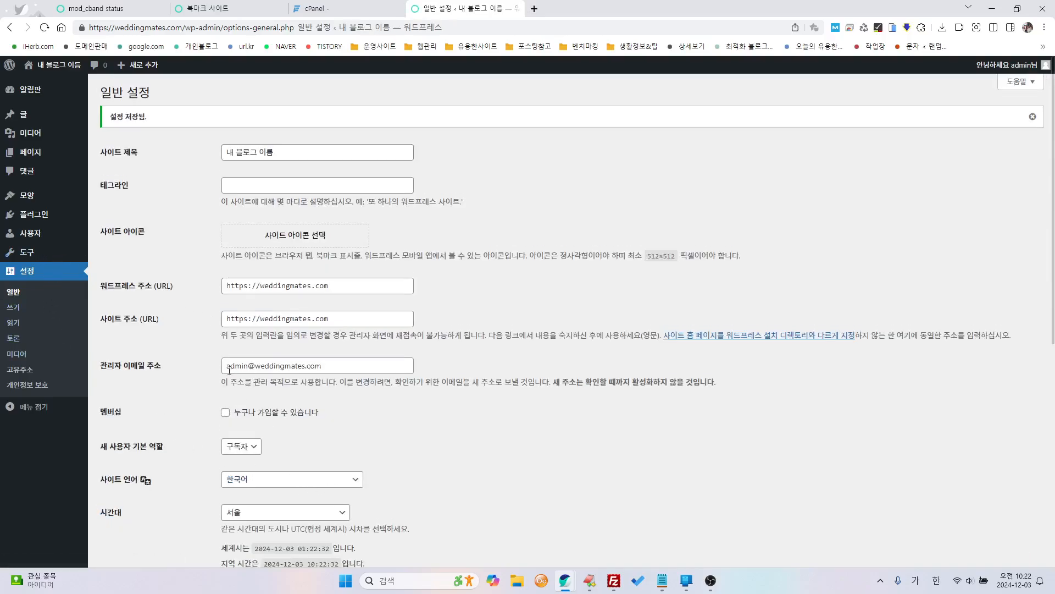
- Check the administrator e-mail address in the general settings, and look over the user list and the administrator's profile
drag(337, 368, 214, 363)
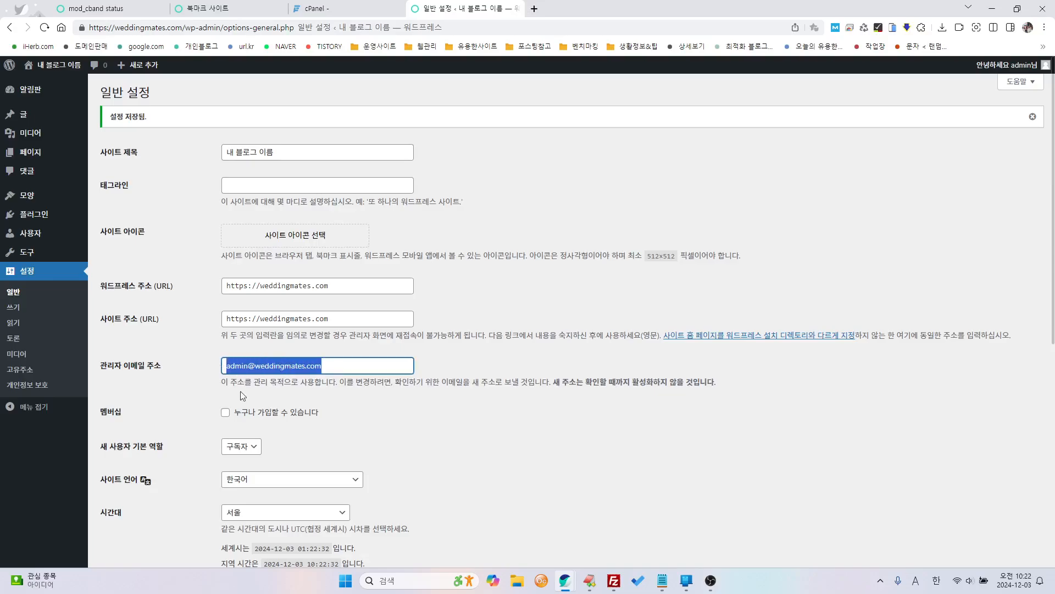
click(328, 397)
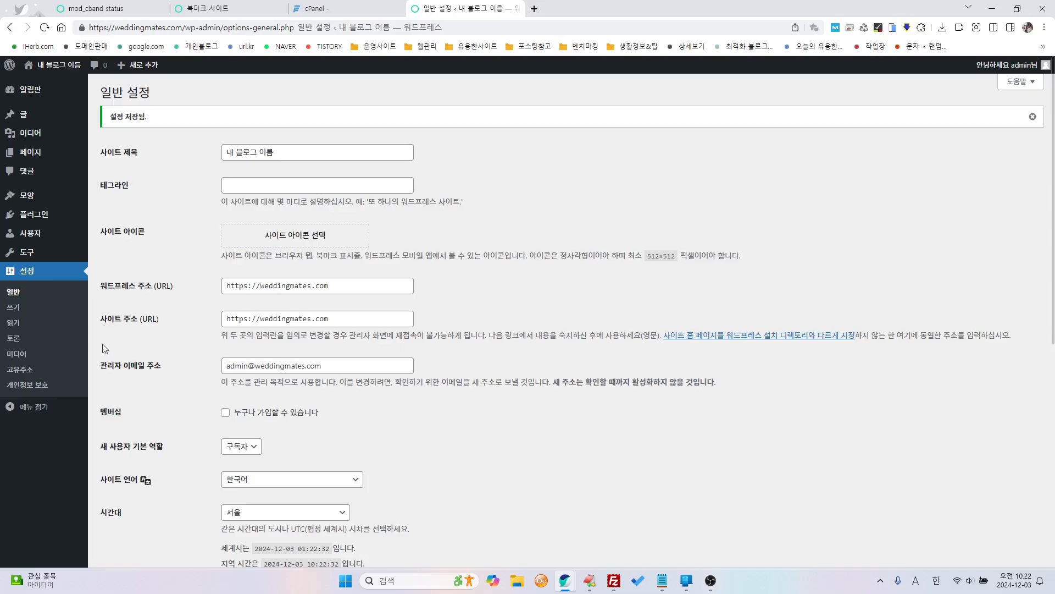
click(16, 234)
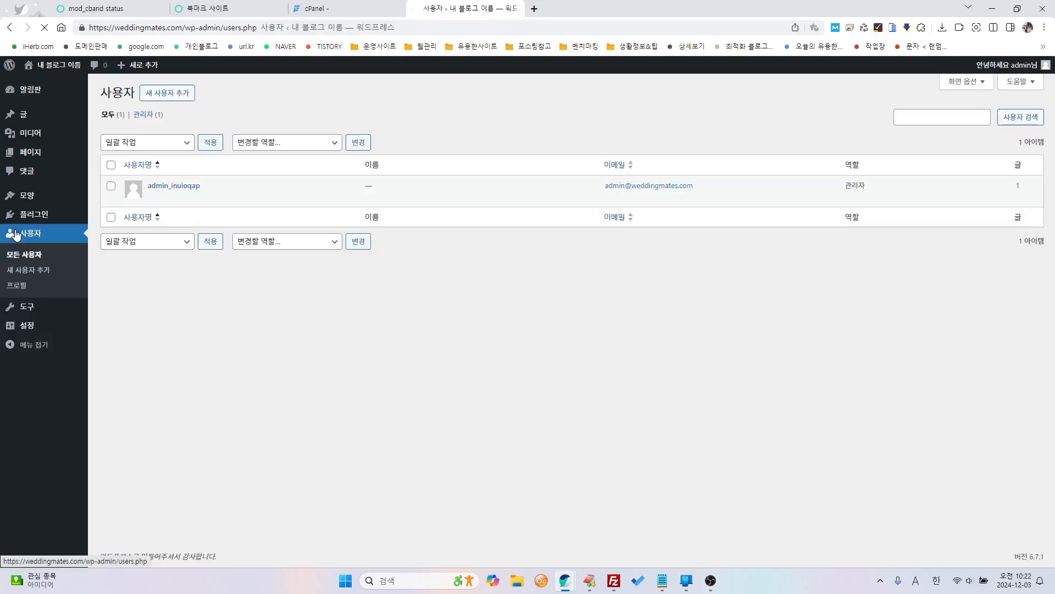
click(1028, 66)
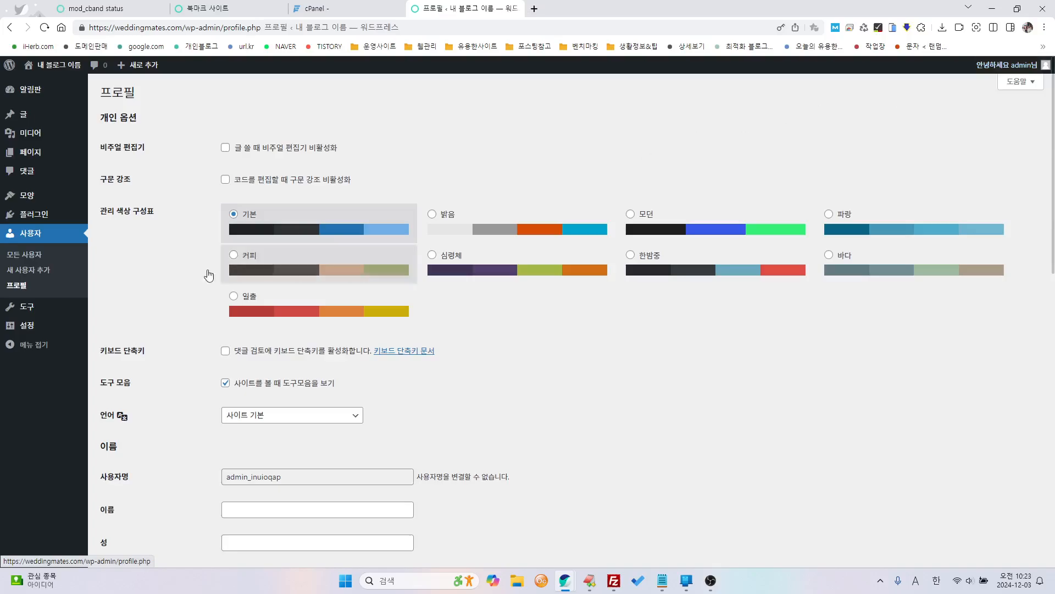
click(28, 240)
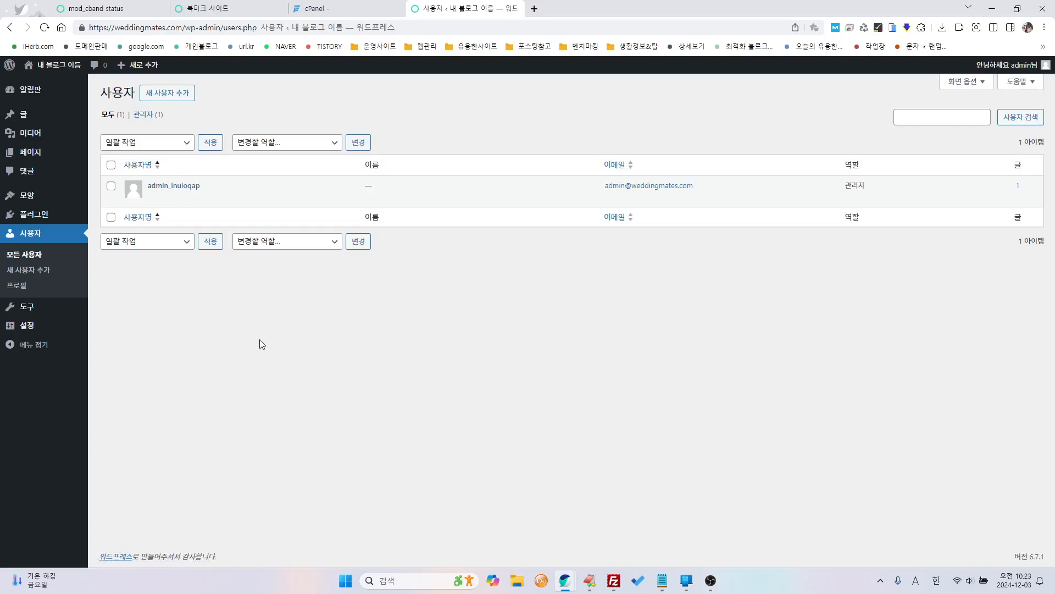
- Start a new user with the username weddinginfo and the saved contact's e-mail, leaving the first and last name fields empty
click(162, 100)
click(258, 144)
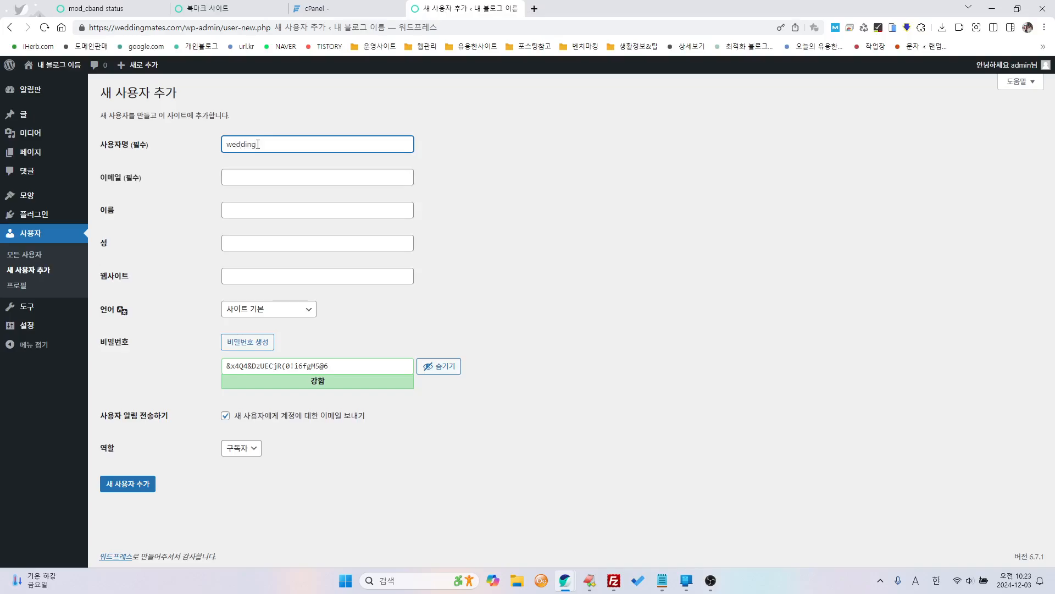
click(260, 177)
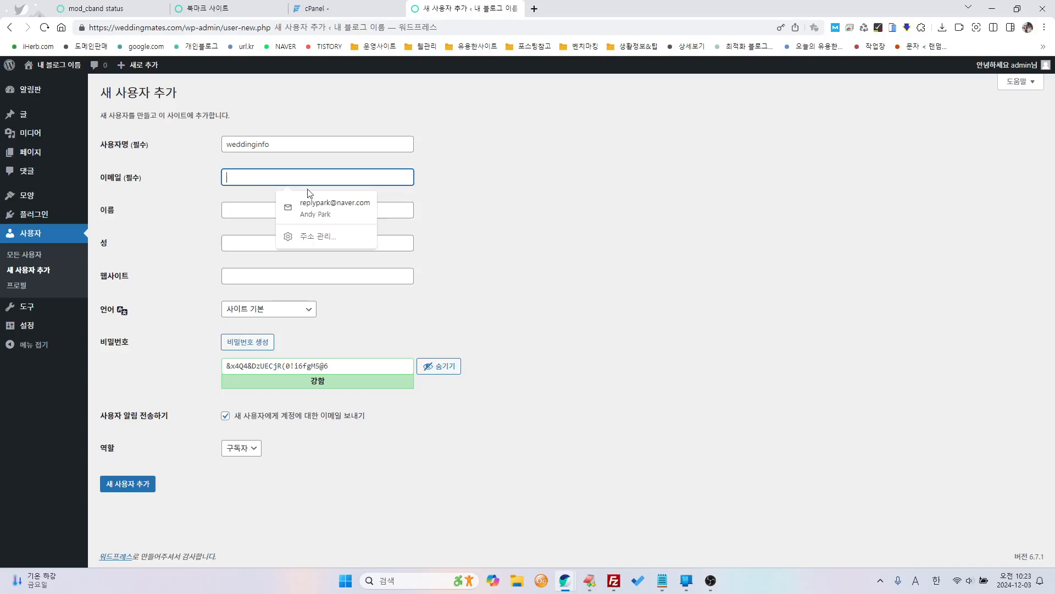
click(367, 210)
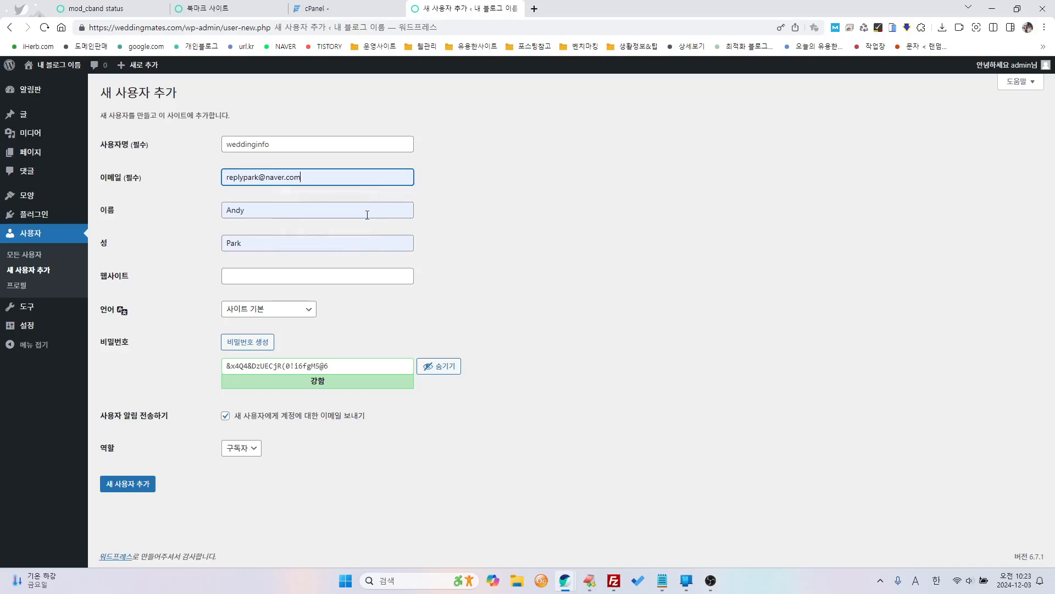
double_click(368, 210)
key(BackSpace)
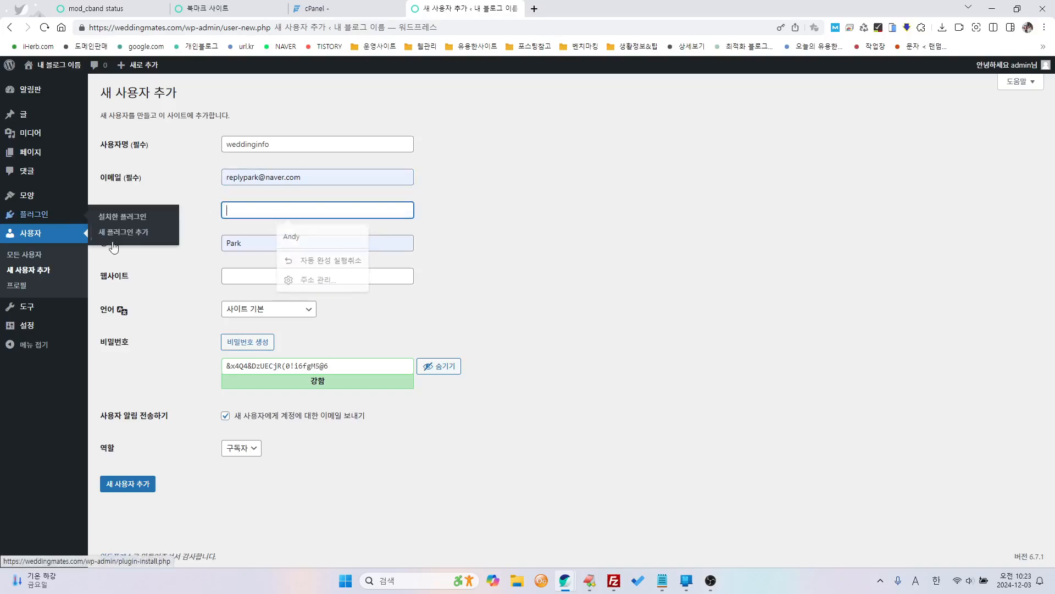
drag(271, 247, 117, 237)
key(BackSpace)
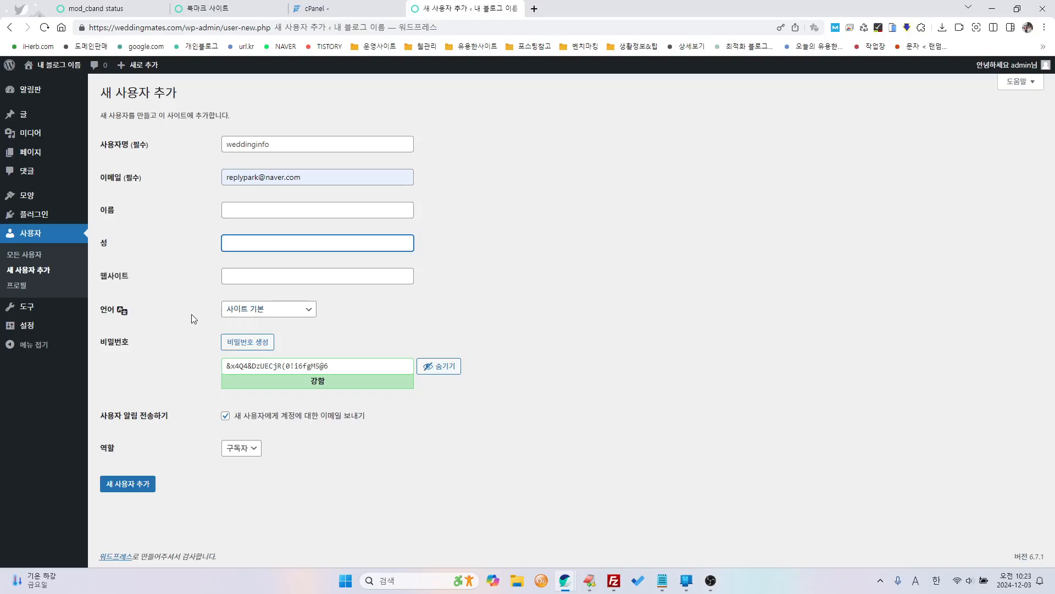
- Generate a fresh strong password for the new user's password field
click(249, 345)
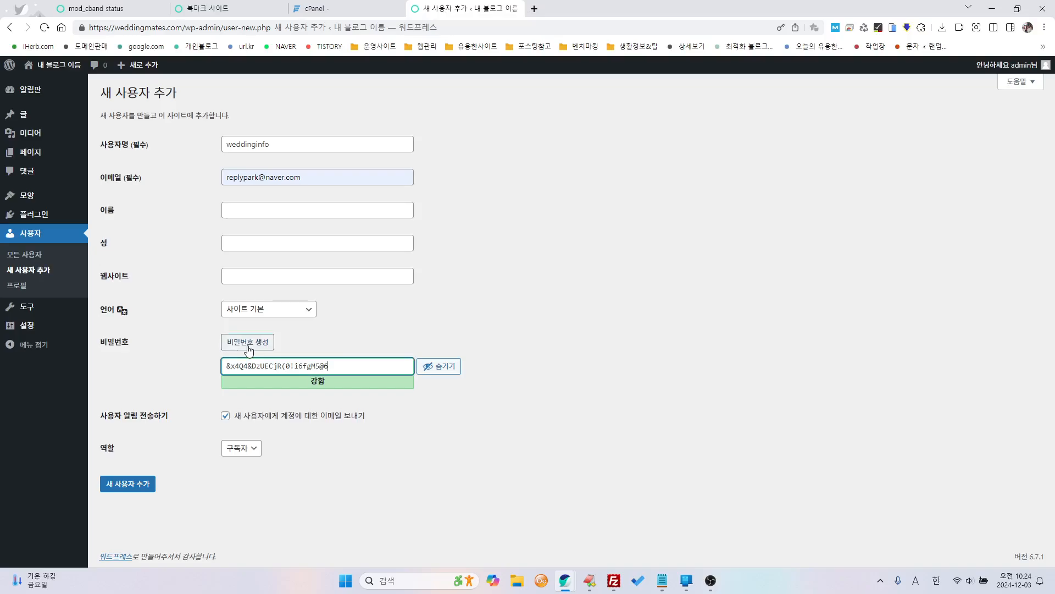
click(249, 345)
click(249, 345)
click(249, 345)
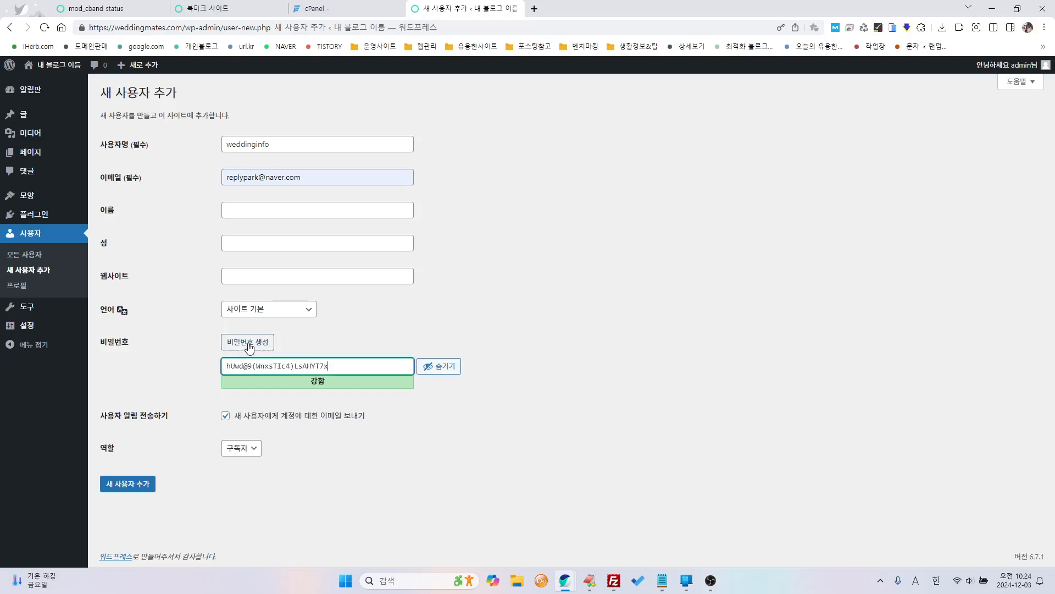
click(249, 345)
click(249, 346)
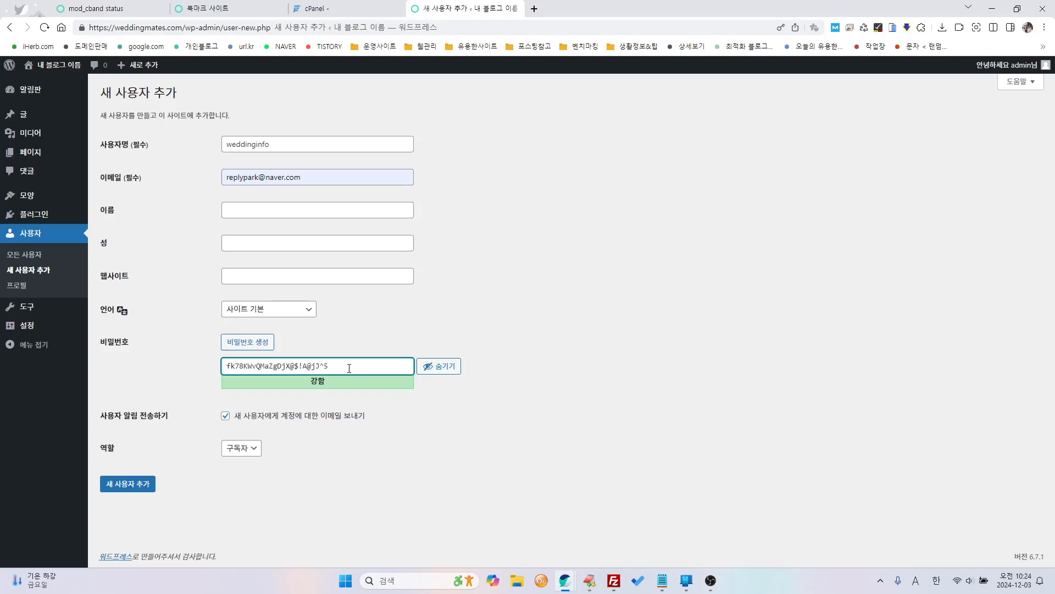
- Copy the generated password into the Daily 작업 메모장 page in Notion, add weddinginfo on the line above it, and return to WordPress
drag(349, 369, 154, 364)
key(ctrl+c)
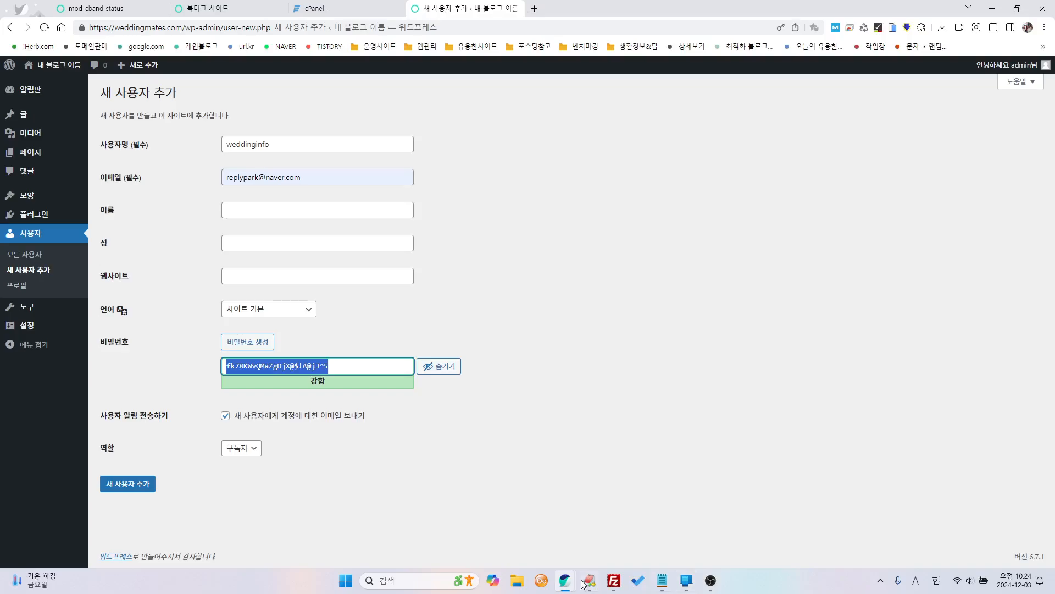
mouse_move(565, 581)
click(581, 554)
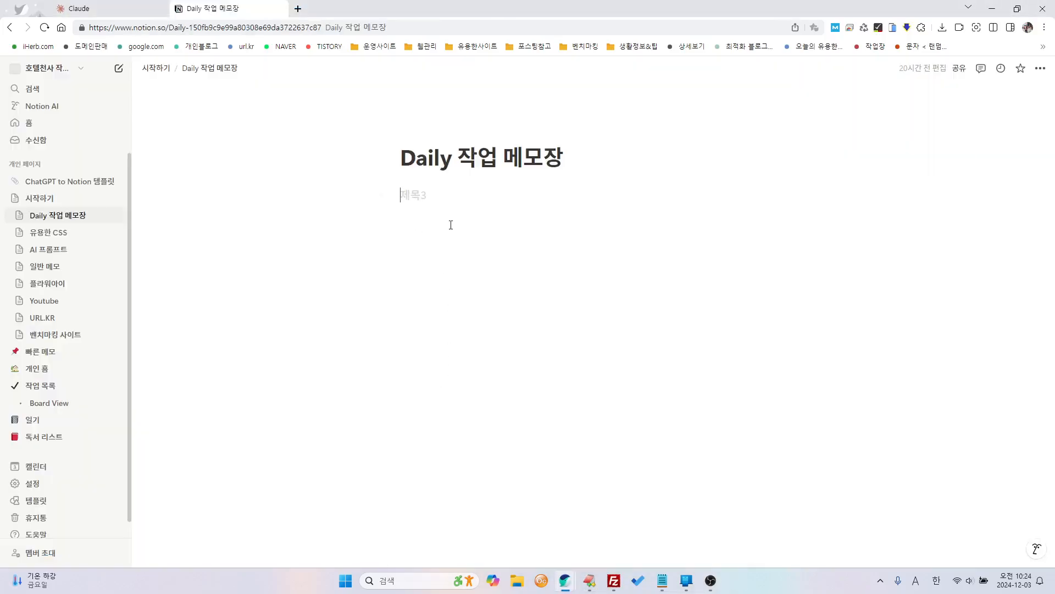
key(BackSpace)
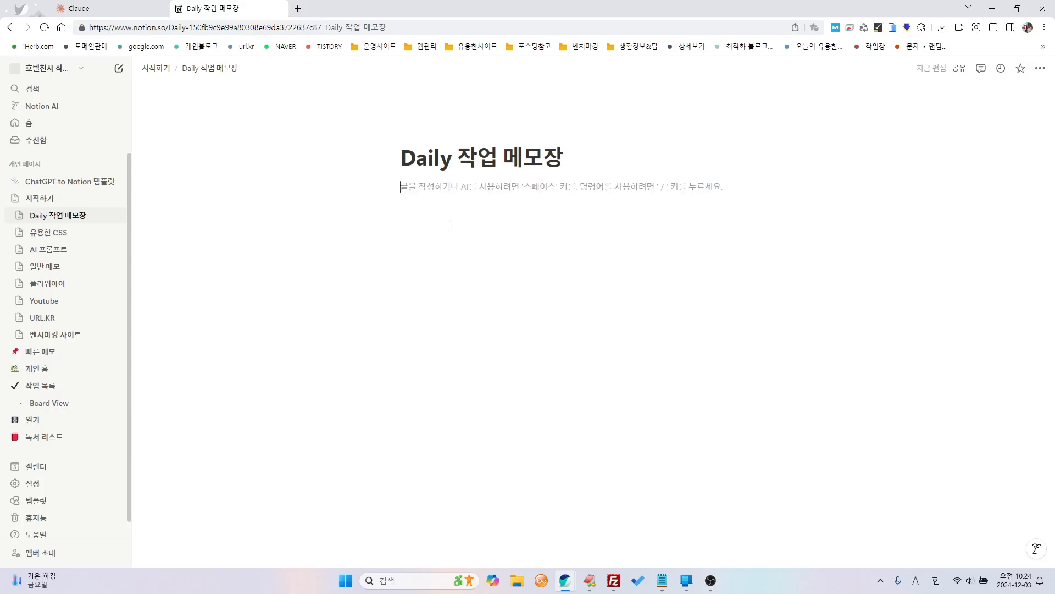
key(ctrl+v)
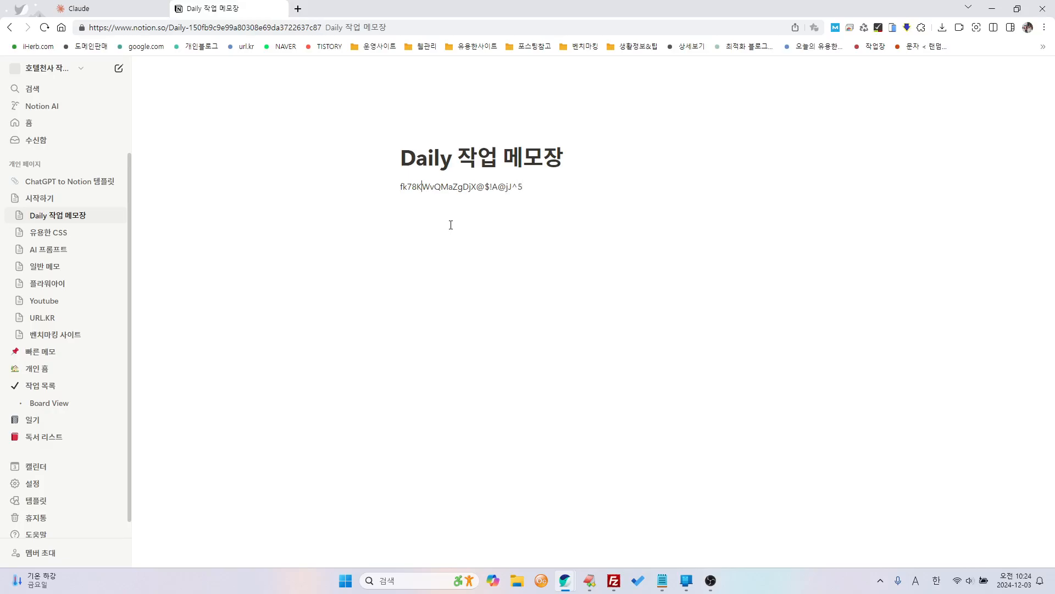
key(Return)
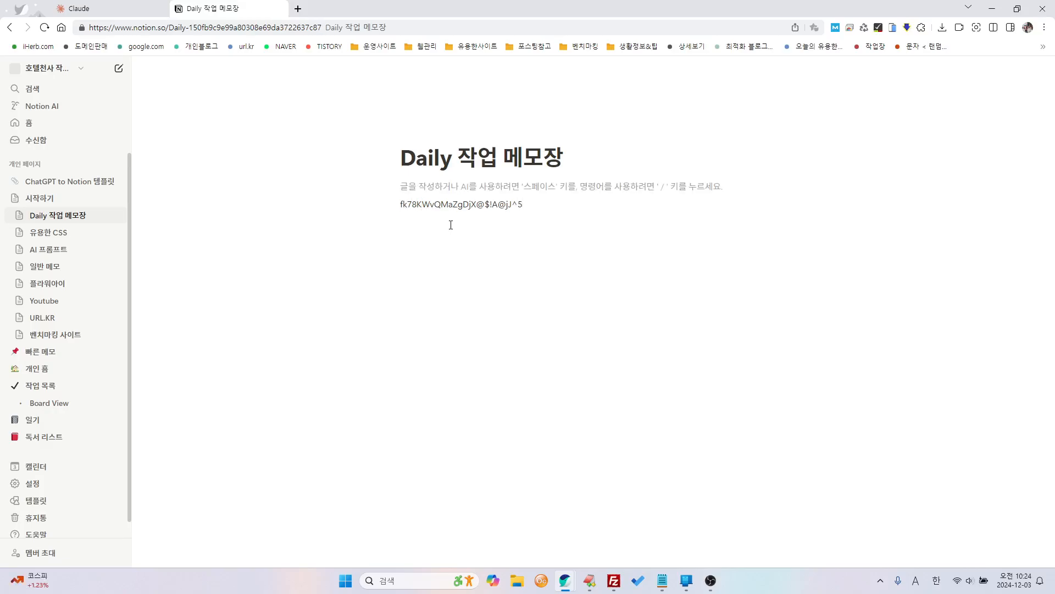
text(weddinginfo)
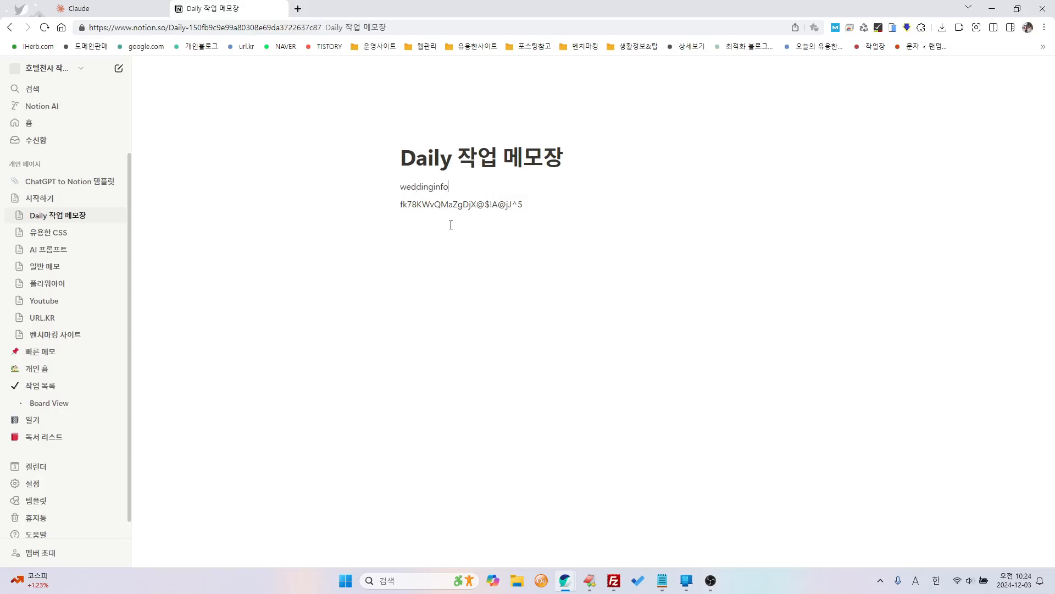
key(alt+Tab)
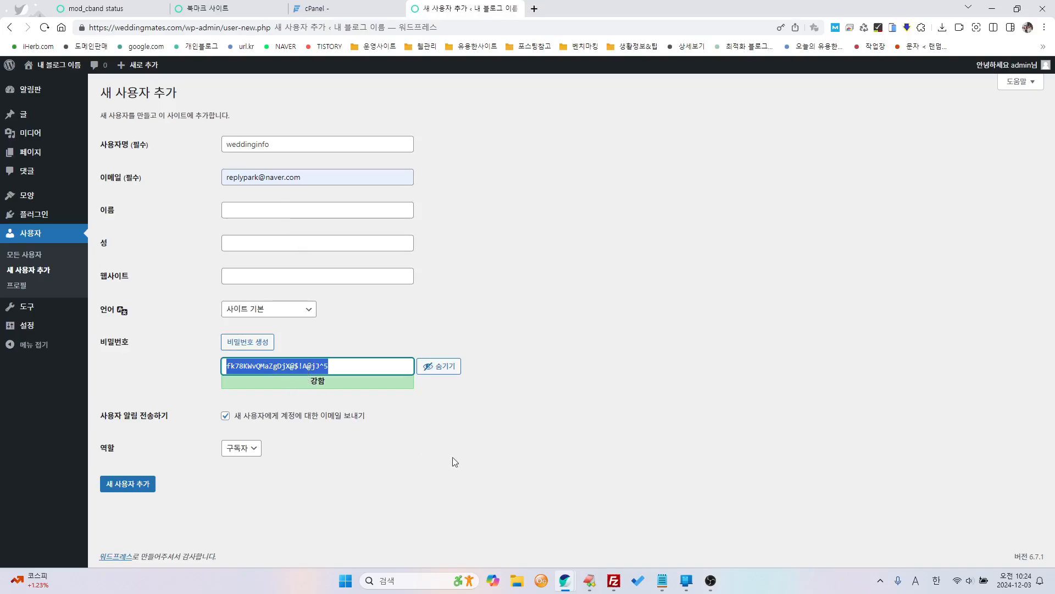
- Turn off sending the new user an e-mail about the account
click(497, 472)
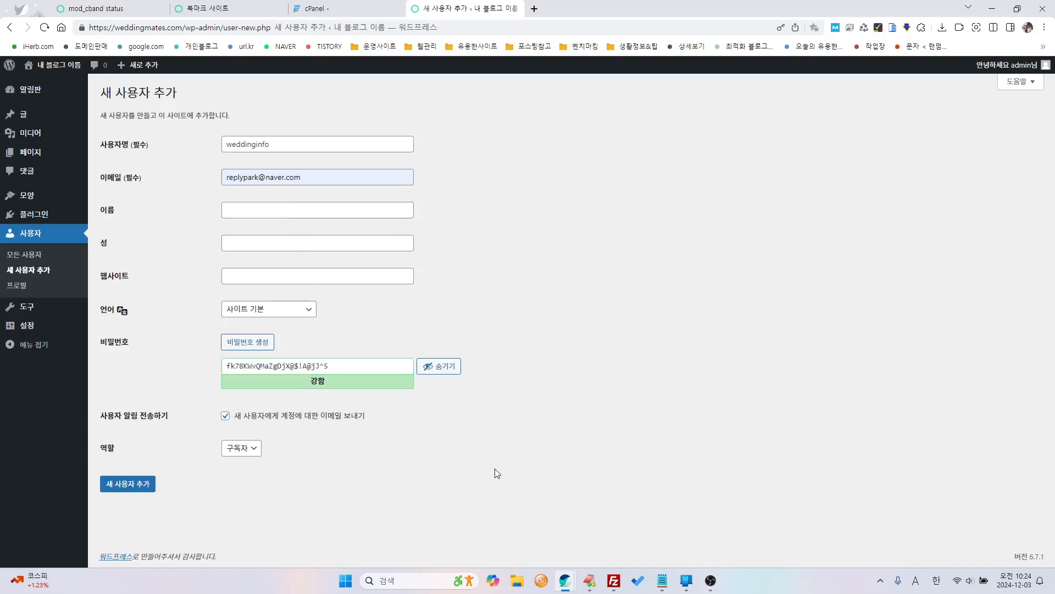
click(225, 416)
key(Tab)
drag(104, 94, 185, 109)
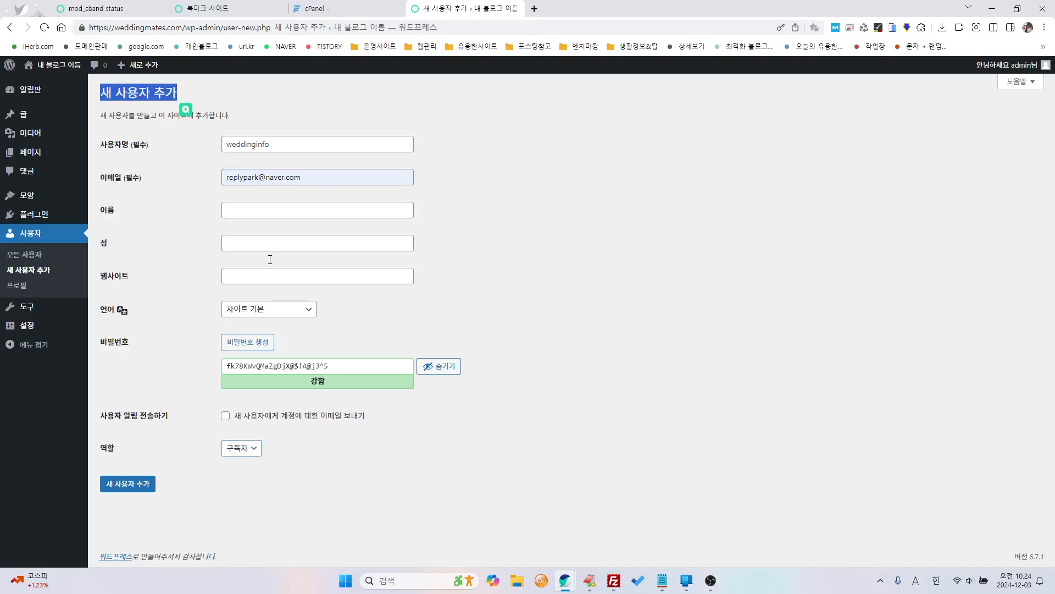
- Set the new user's role to 관리자 and add the user to the site
click(254, 453)
click(245, 527)
drag(285, 143, 209, 142)
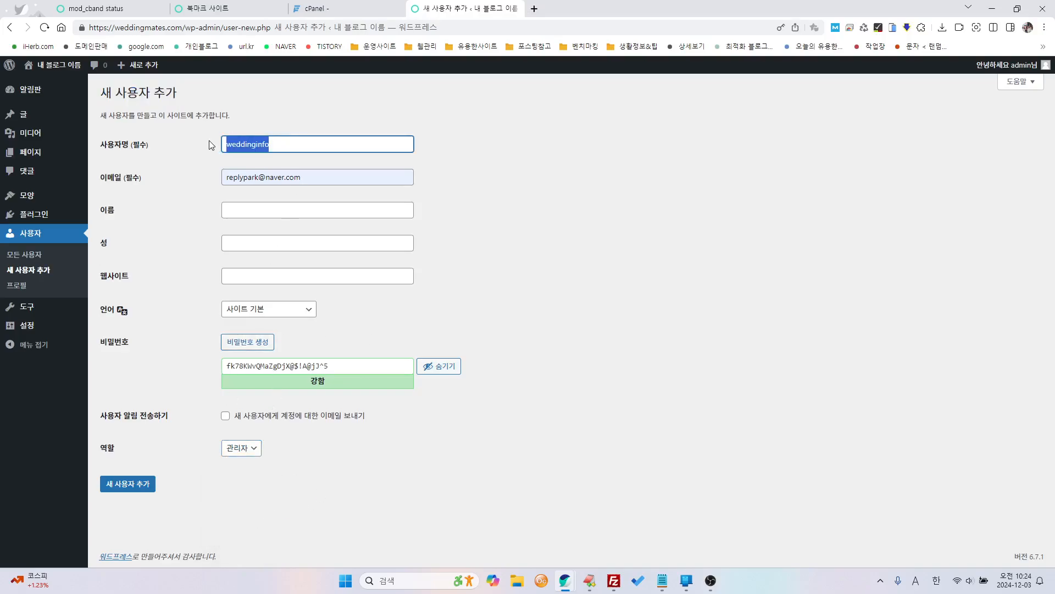
click(187, 243)
click(134, 484)
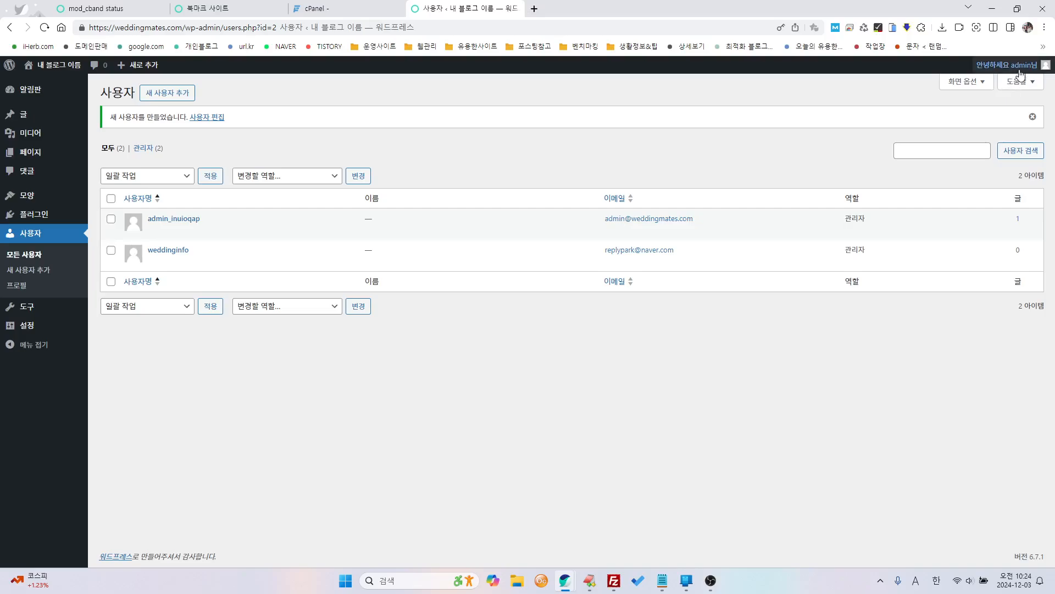
- Log out of the WordPress admin and copy the new user's password from the Daily 작업 메모장 page in Notion
mouse_move(1021, 71)
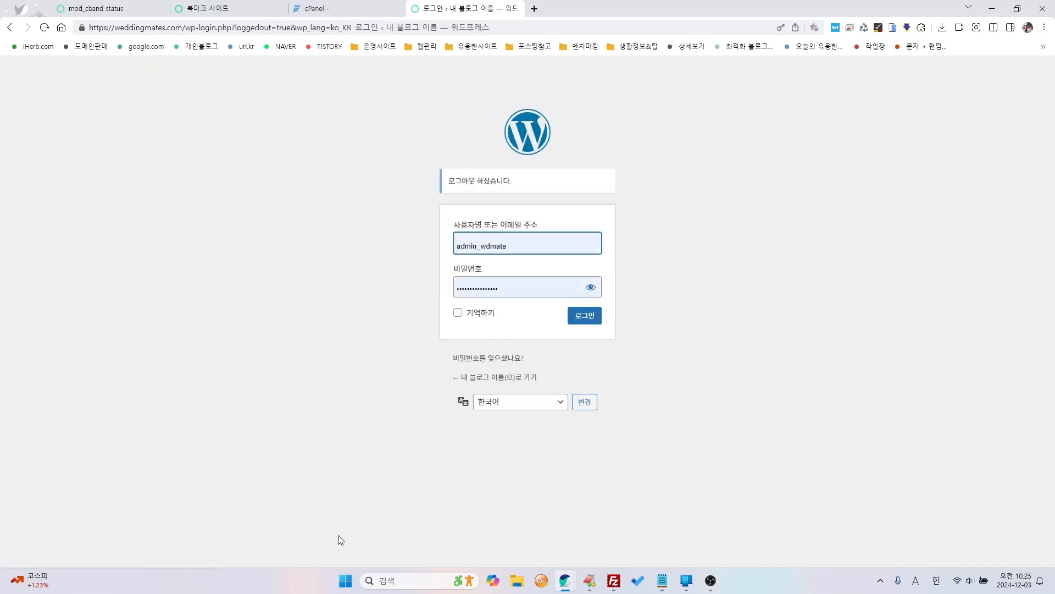
mouse_move(565, 580)
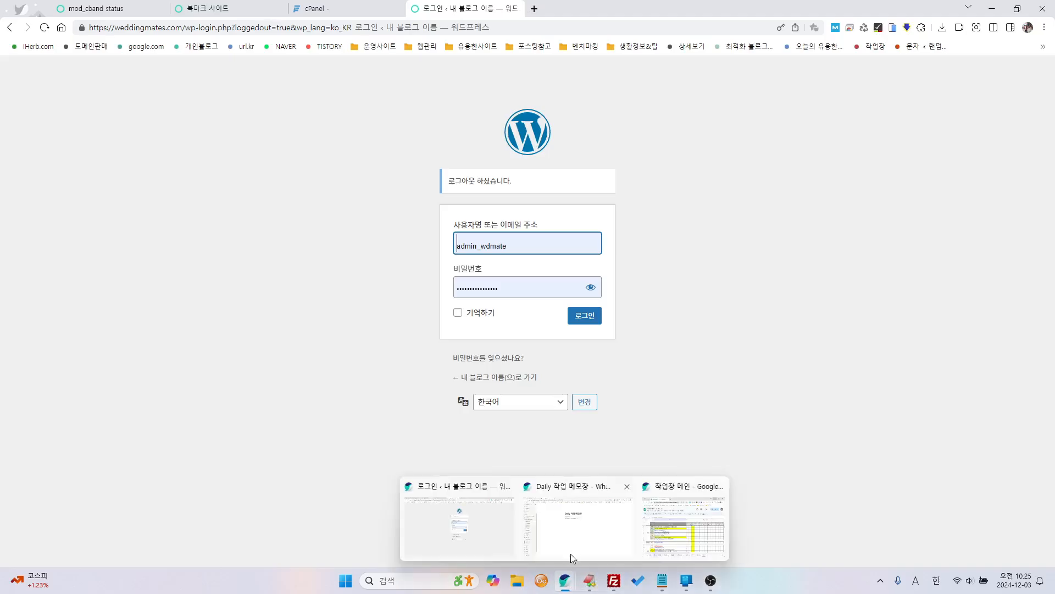
click(571, 553)
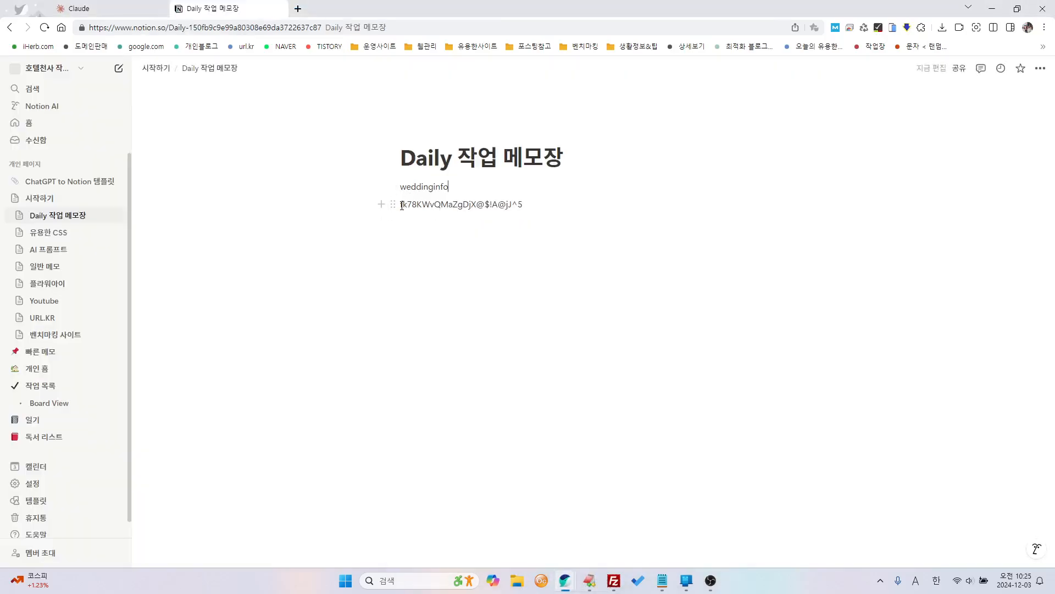
drag(402, 205, 524, 209)
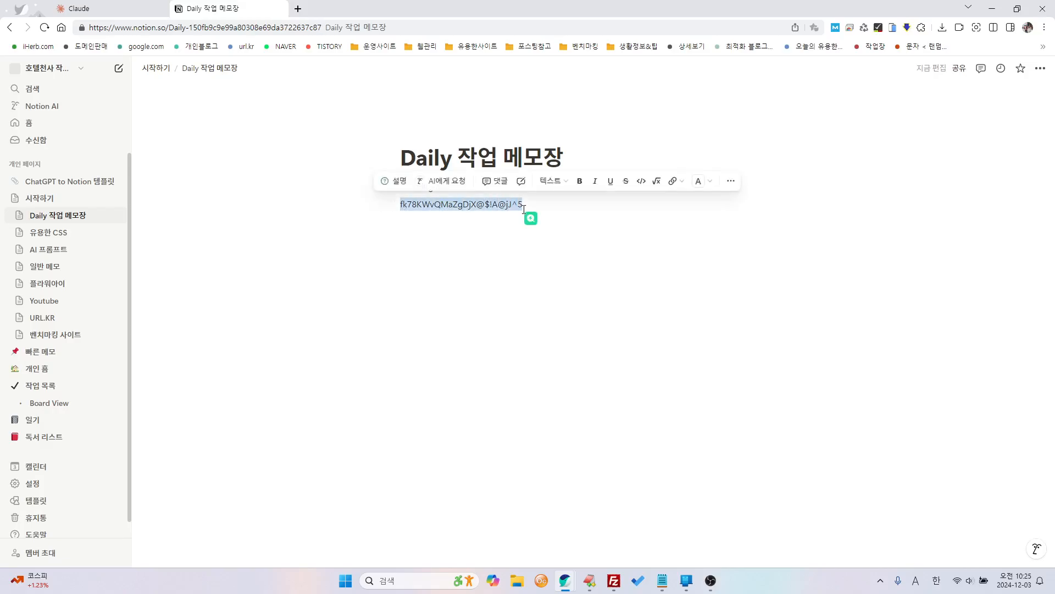
key(alt+Tab)
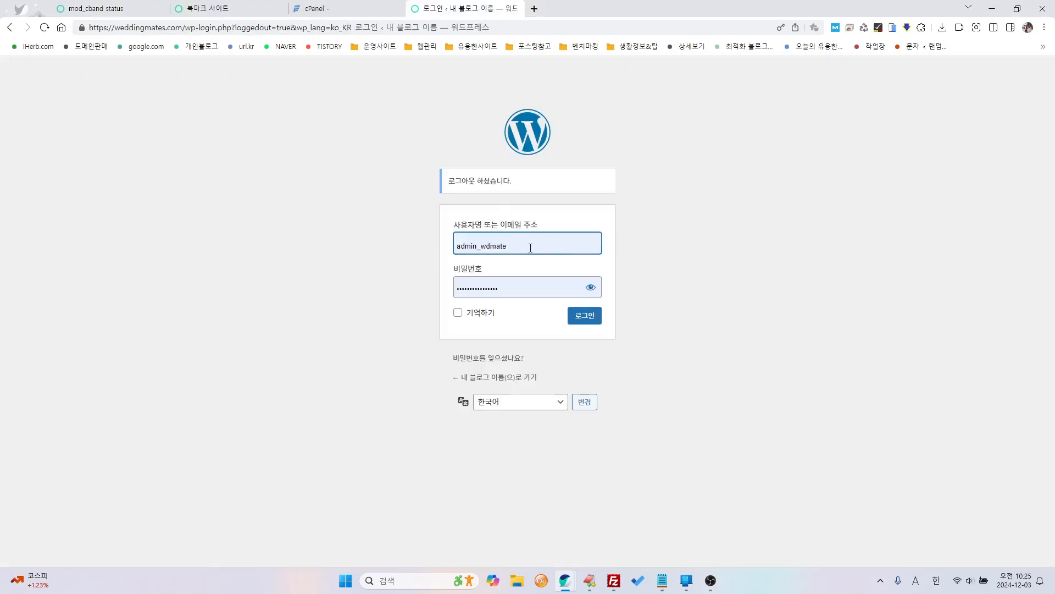
- Log in to WordPress as weddinginfo, replacing the prefilled credentials and pasting the new account's copied password
click(531, 248)
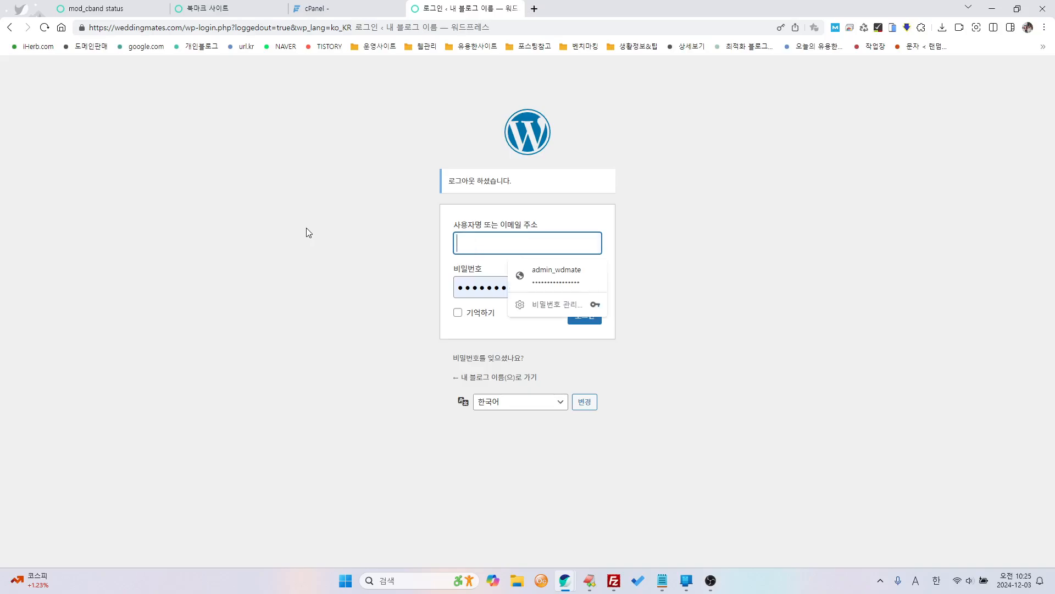
text(weddinginfo)
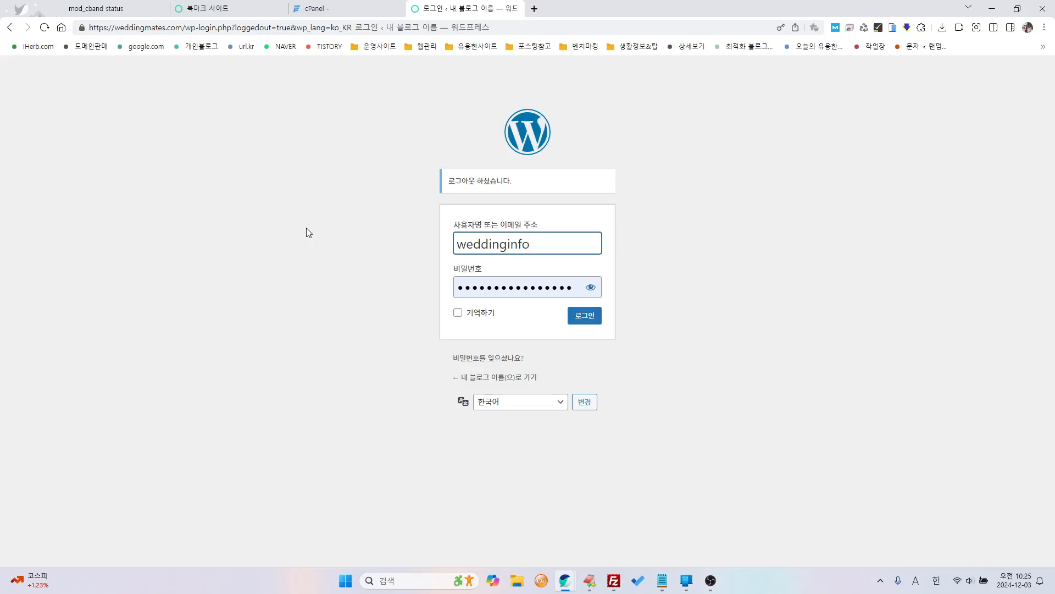
double_click(496, 288)
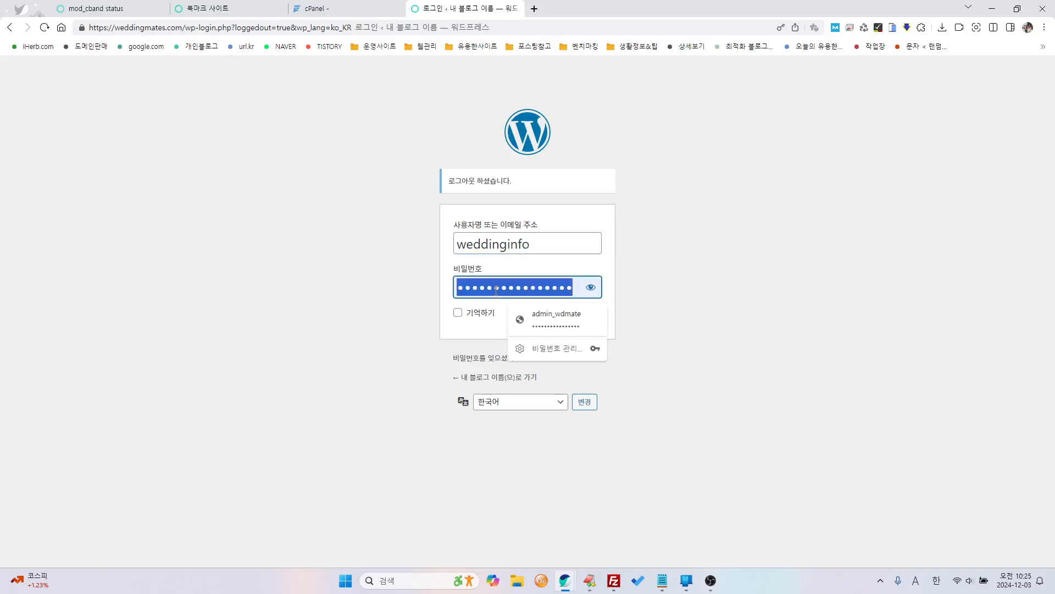
key(BackSpace)
key(ctrl+v)
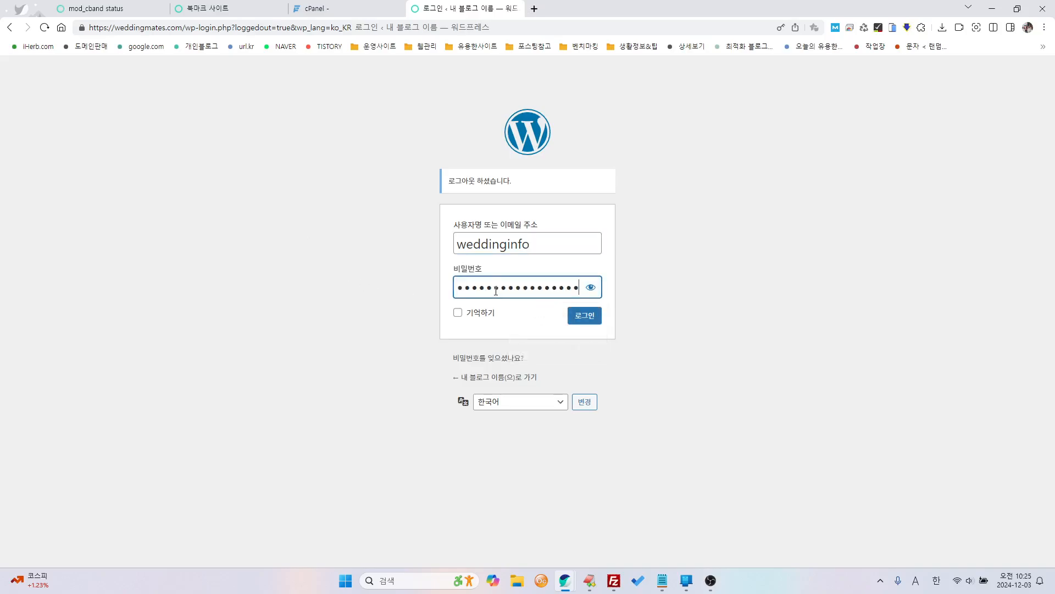
click(582, 316)
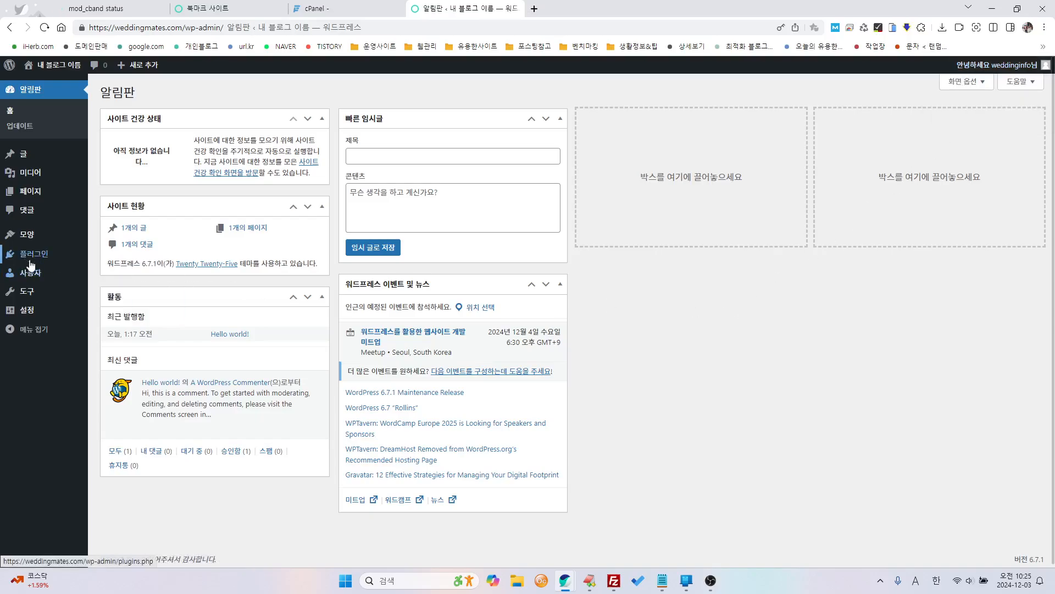
- Review the original administrator's posts from the user list, view the Hello world! post, and return to the dashboard
mouse_move(31, 281)
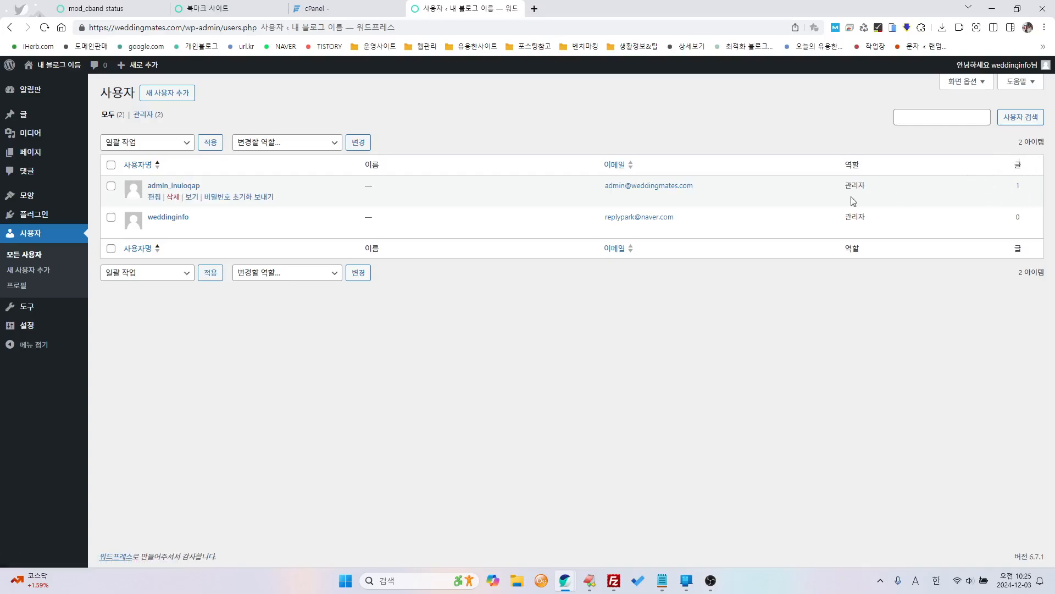
click(1018, 188)
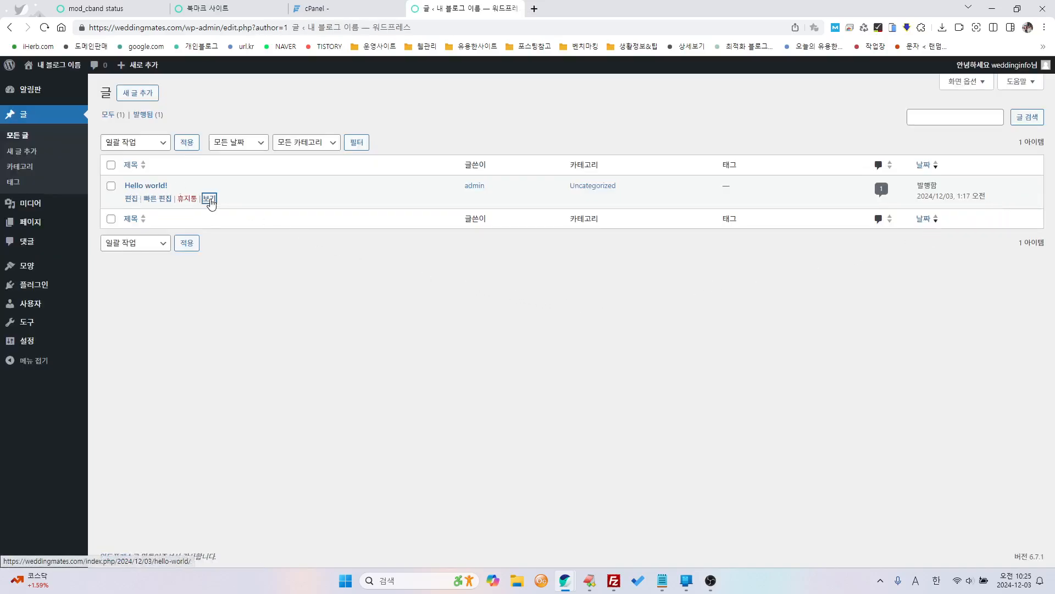
click(209, 198)
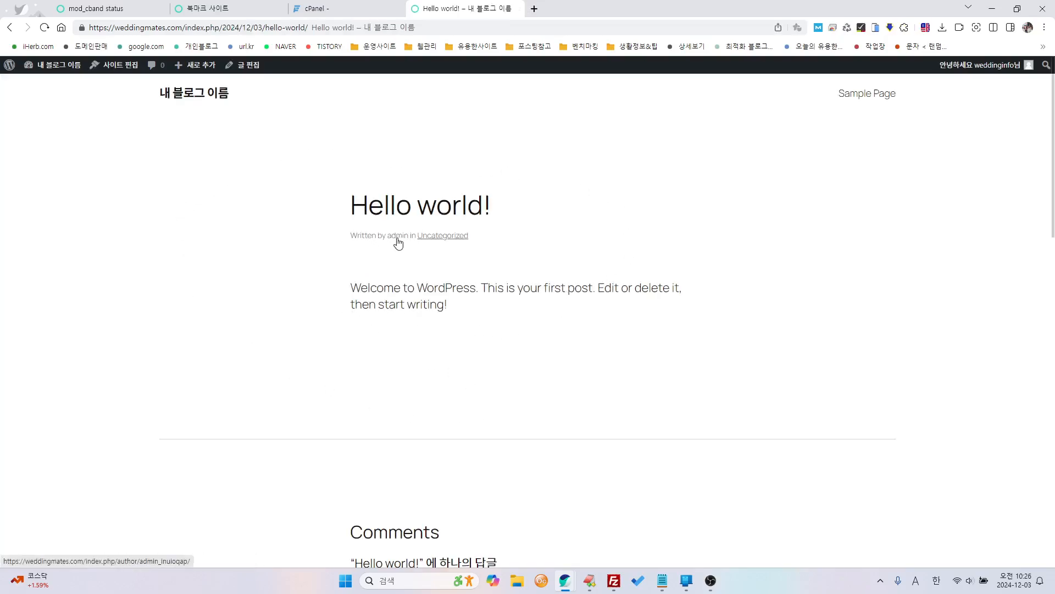
click(60, 66)
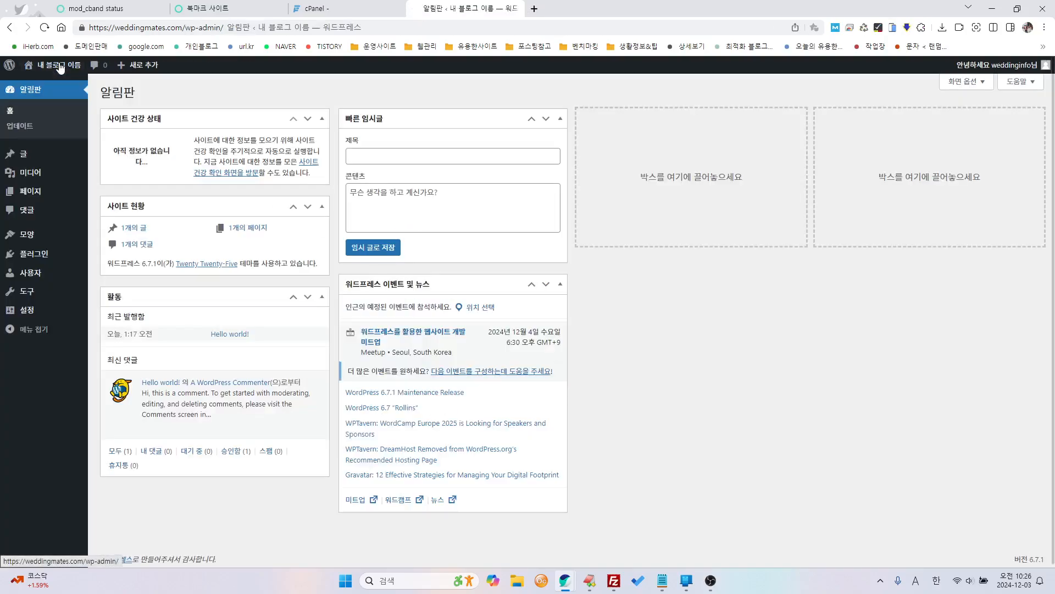
- Delete the original administrator account from the site's users, attributing all of its content to weddinginfo
click(32, 277)
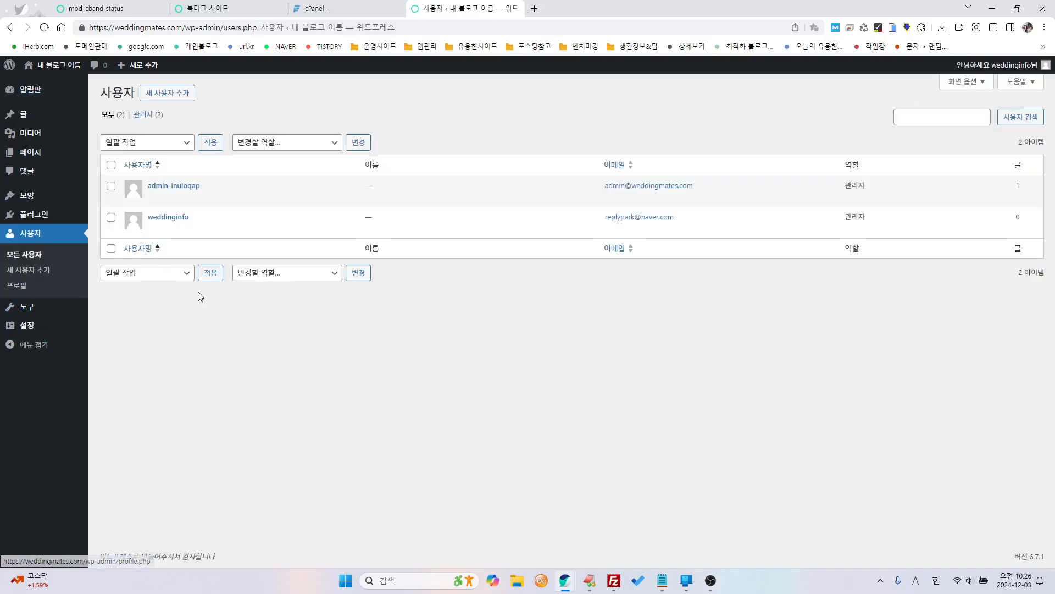
mouse_move(172, 197)
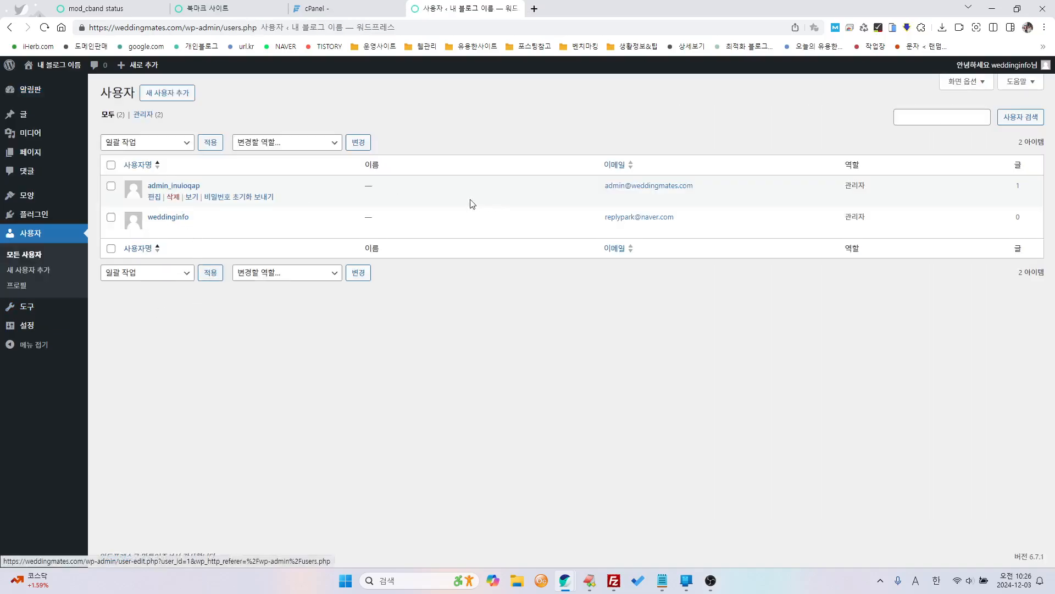
click(173, 197)
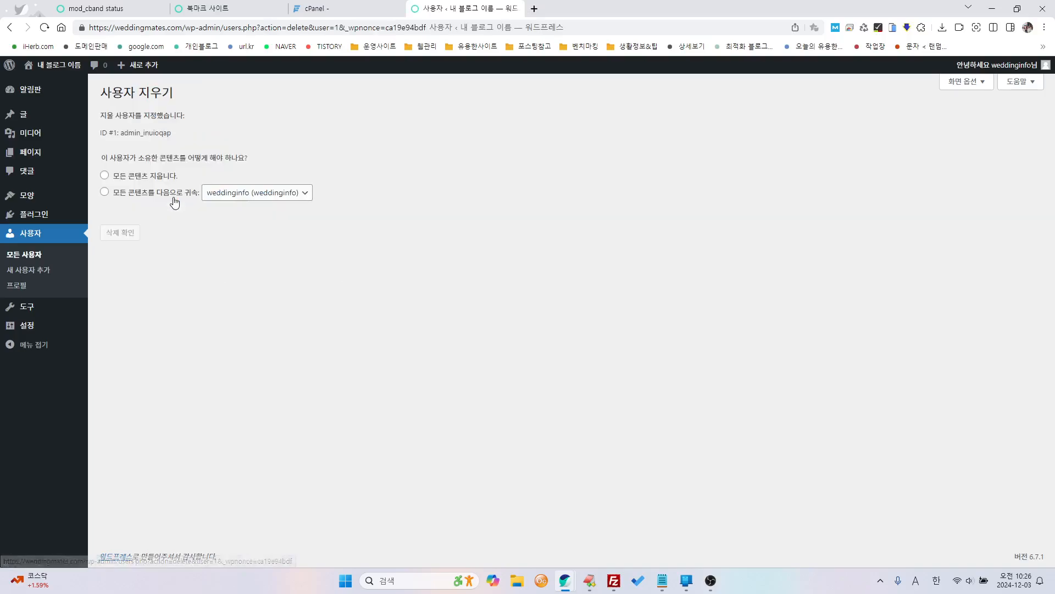
drag(100, 94, 213, 103)
click(213, 103)
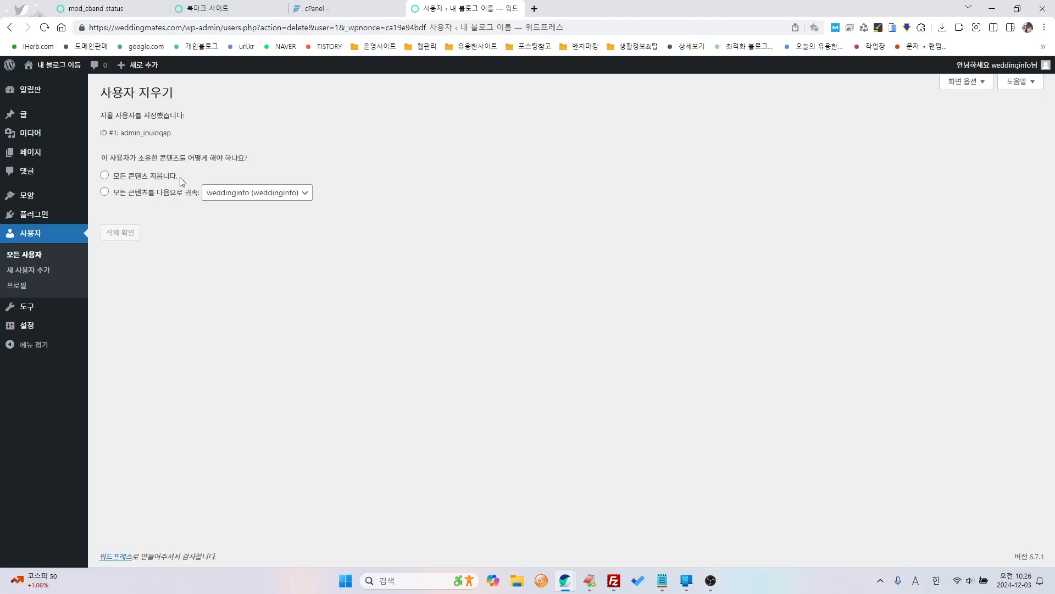
drag(121, 132, 187, 135)
click(104, 192)
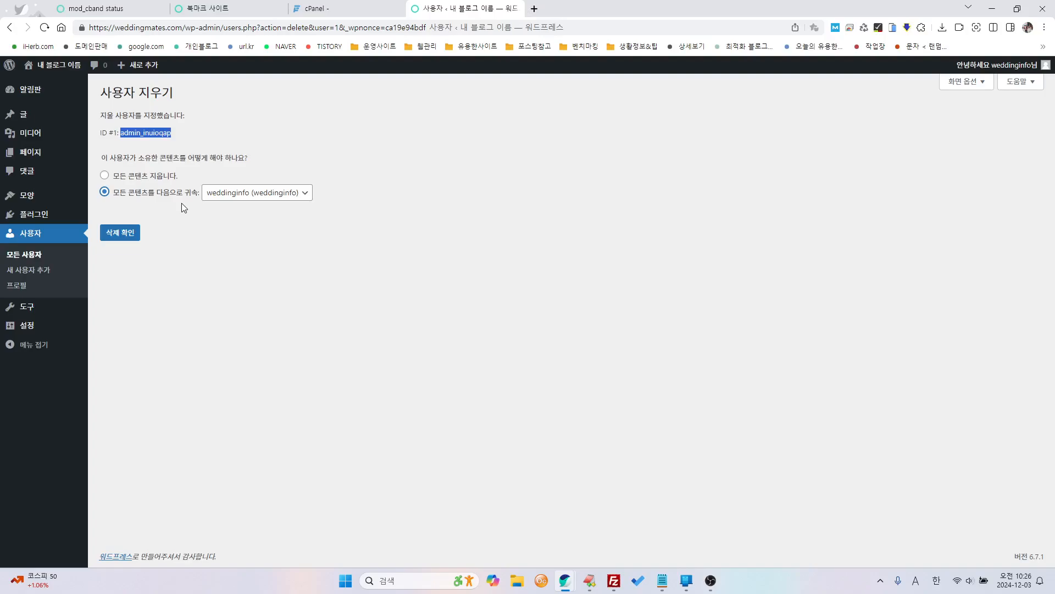
click(211, 175)
click(104, 192)
click(118, 237)
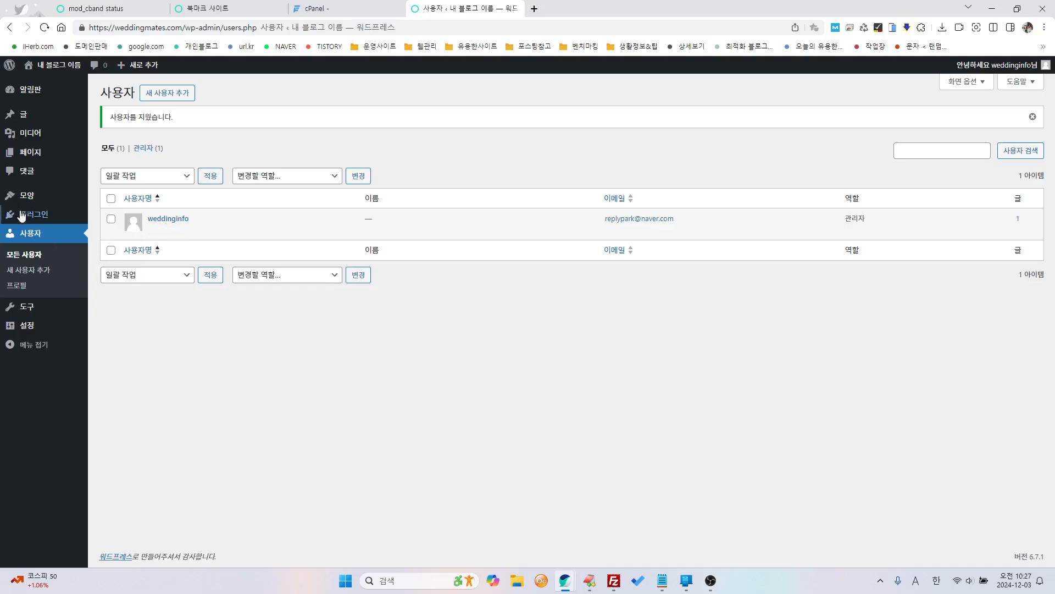
- View the site's front page to examine its current design, and return to the dashboard
mouse_move(23, 201)
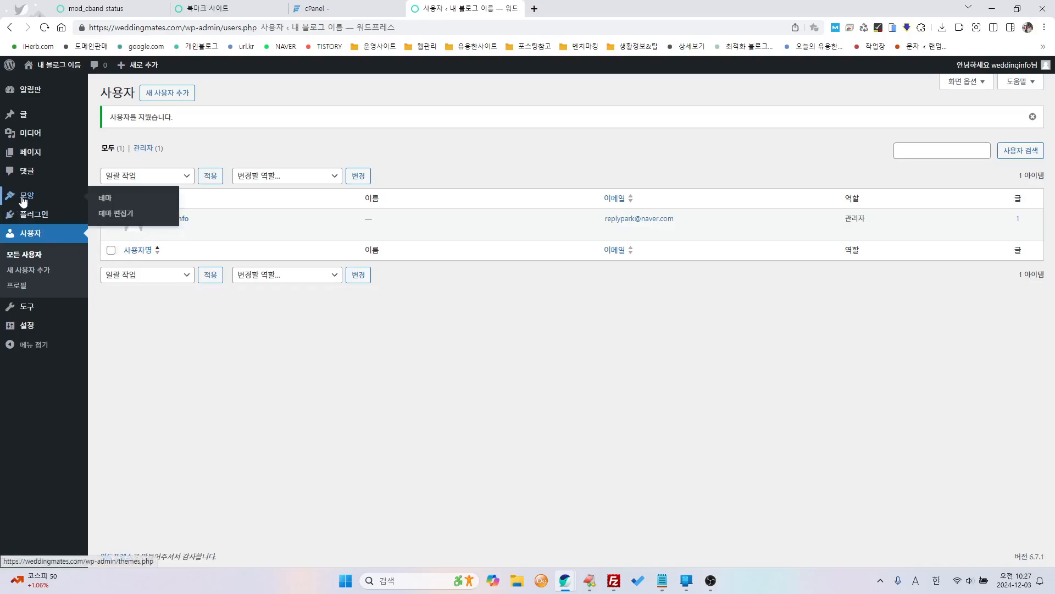
click(52, 83)
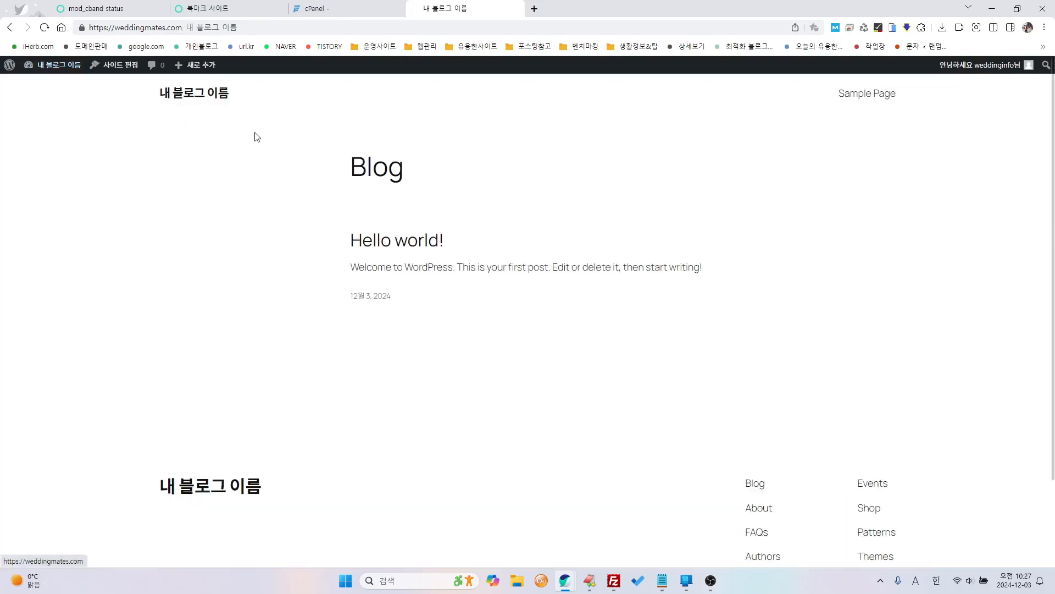
scroll(362, 384, down, 2)
scroll(363, 386, up, 2)
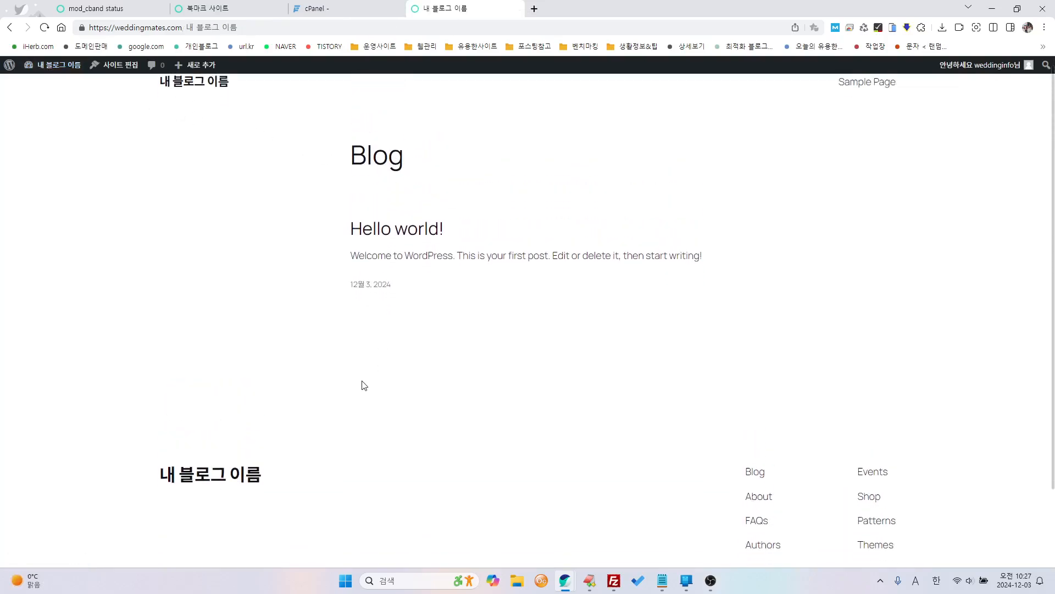
click(63, 70)
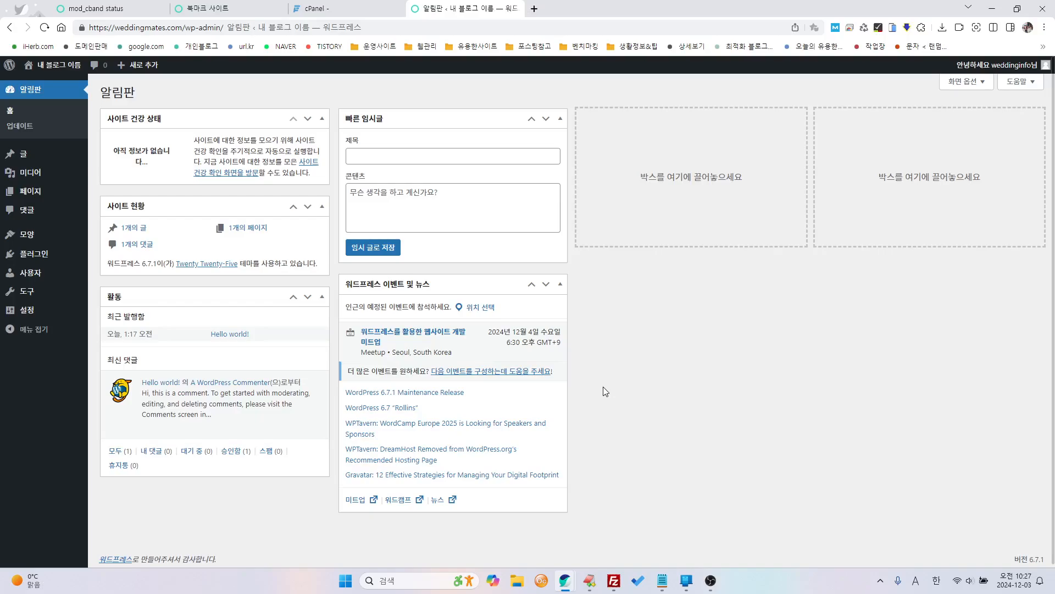
- Start adding a new theme and search the theme directory for generate
click(28, 242)
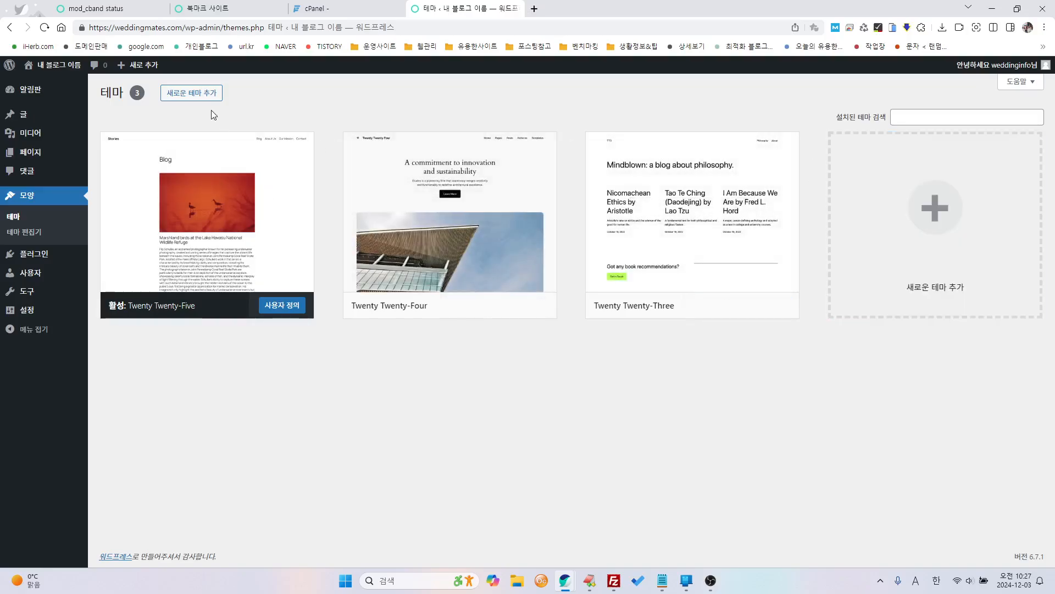
click(193, 97)
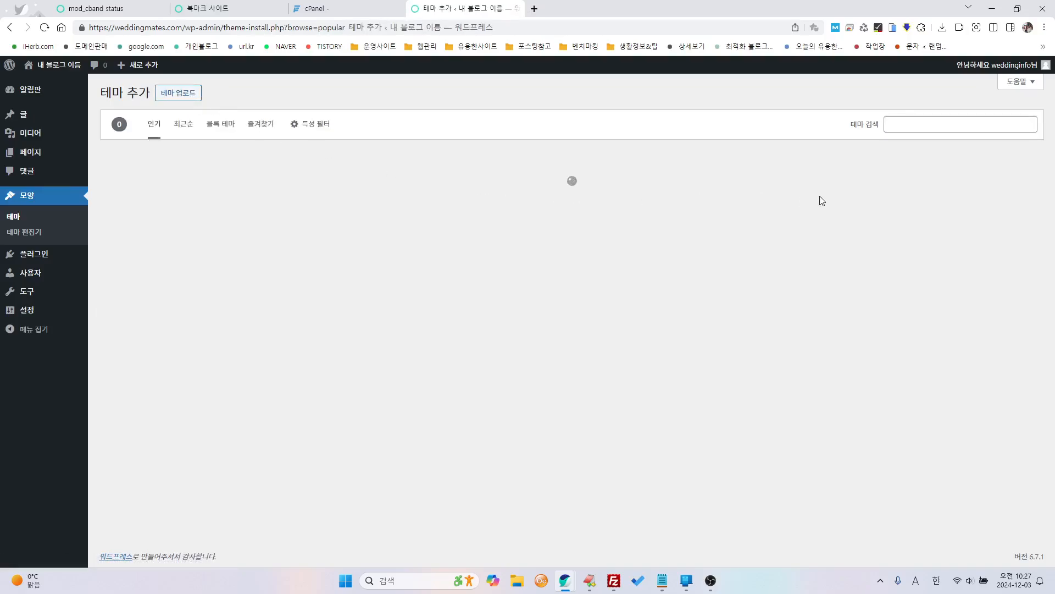
click(918, 128)
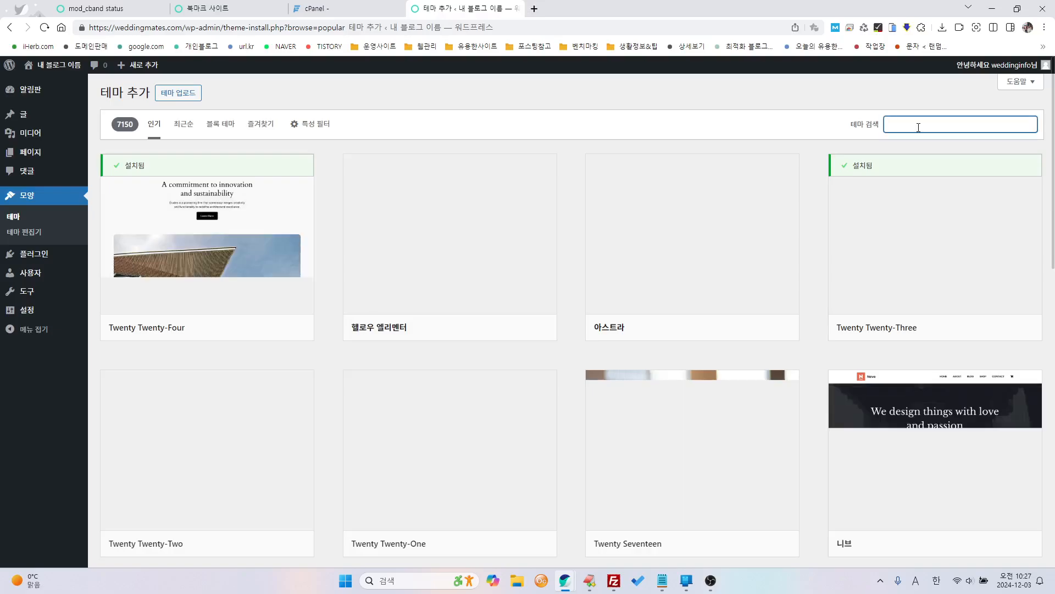
text(ge)
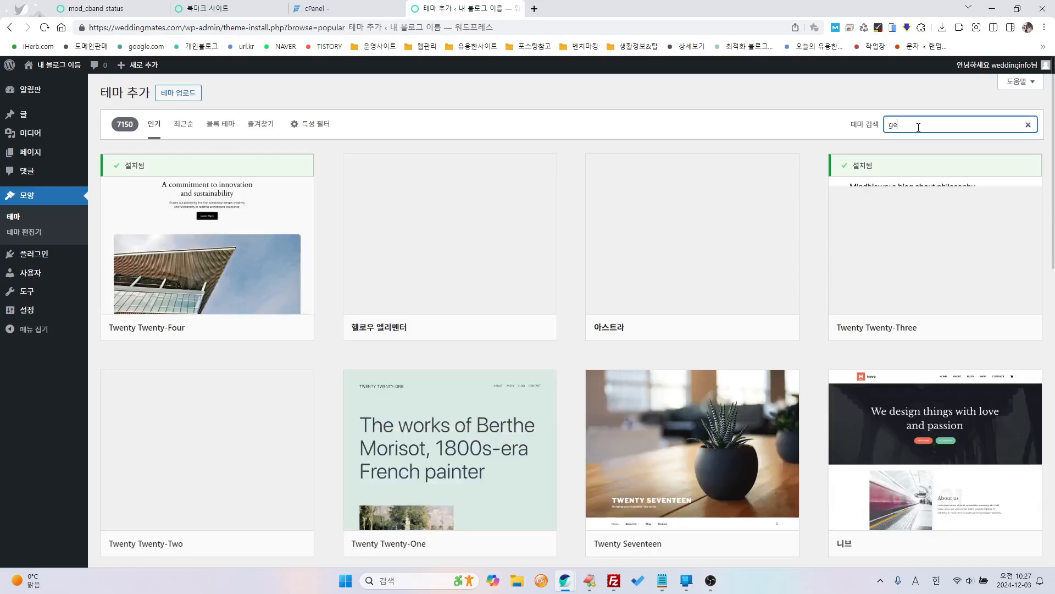
text(nerate)
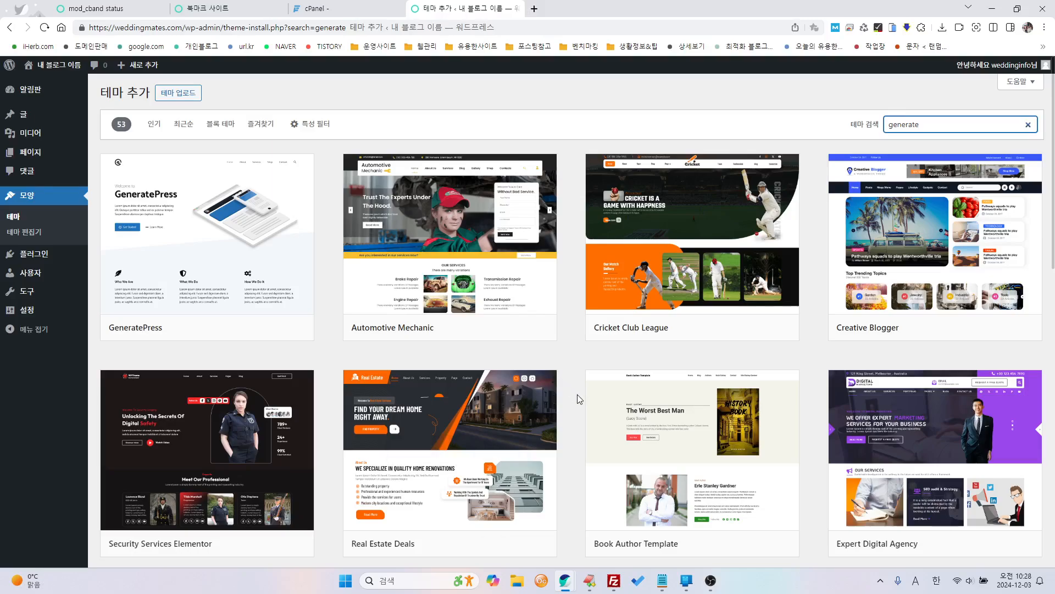
- Look through the theme search results and install the GeneratePress theme
mouse_move(249, 295)
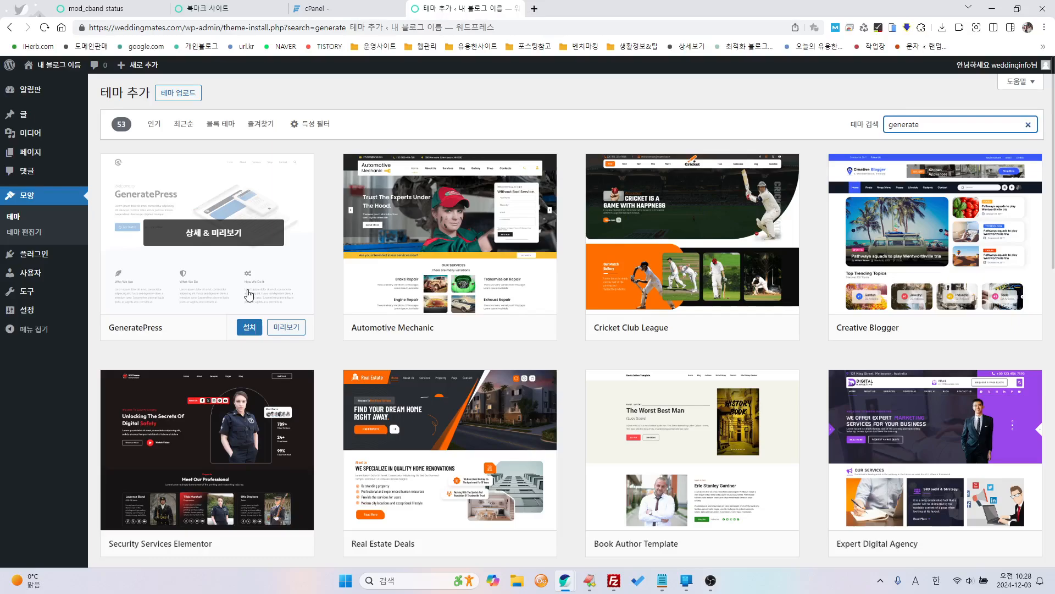
scroll(448, 412, down, 5)
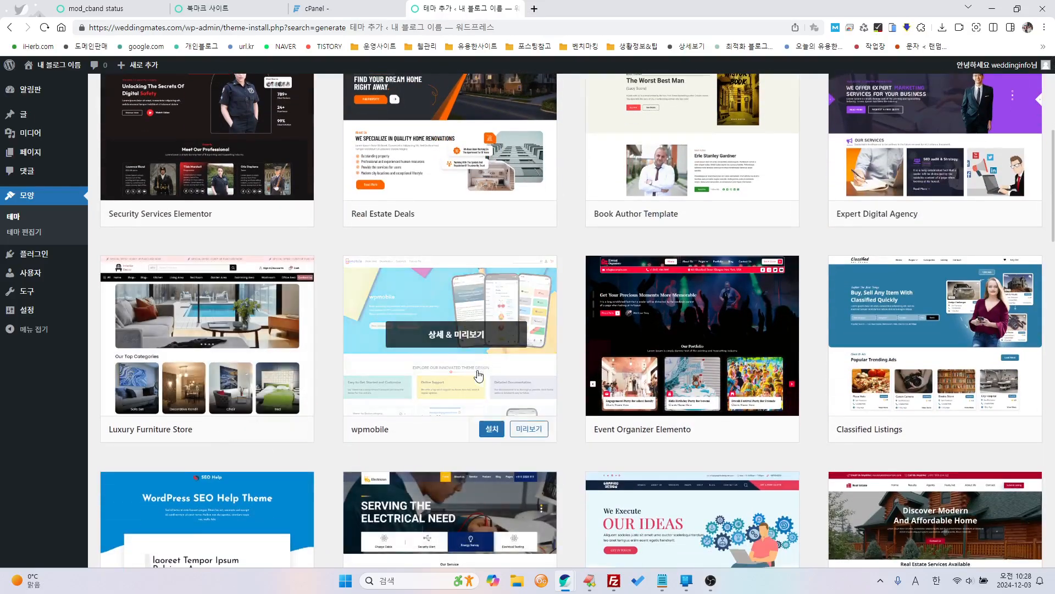
mouse_move(744, 412)
mouse_move(934, 434)
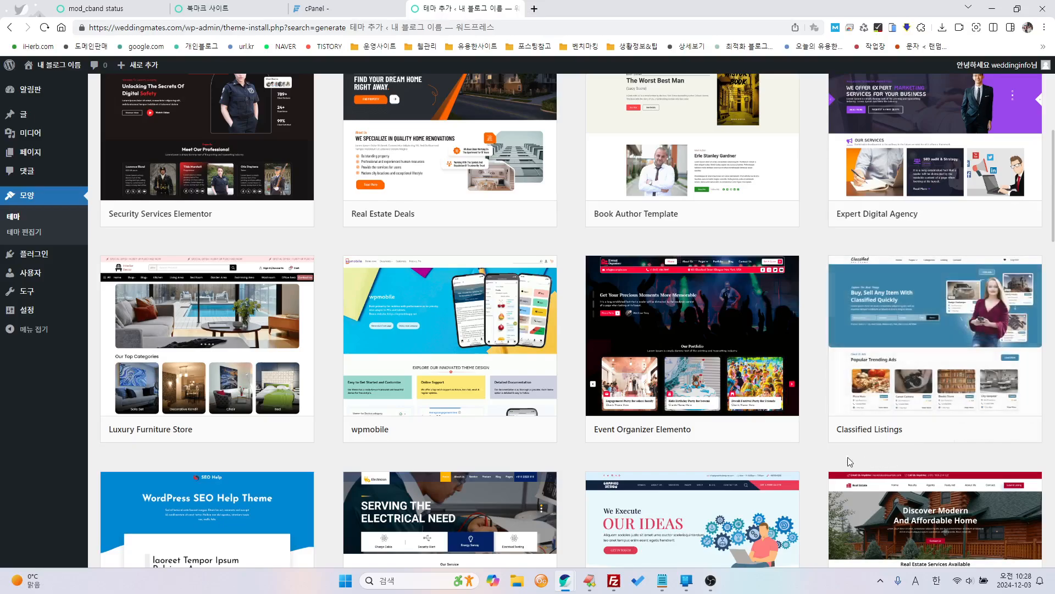
scroll(484, 423, up, 6)
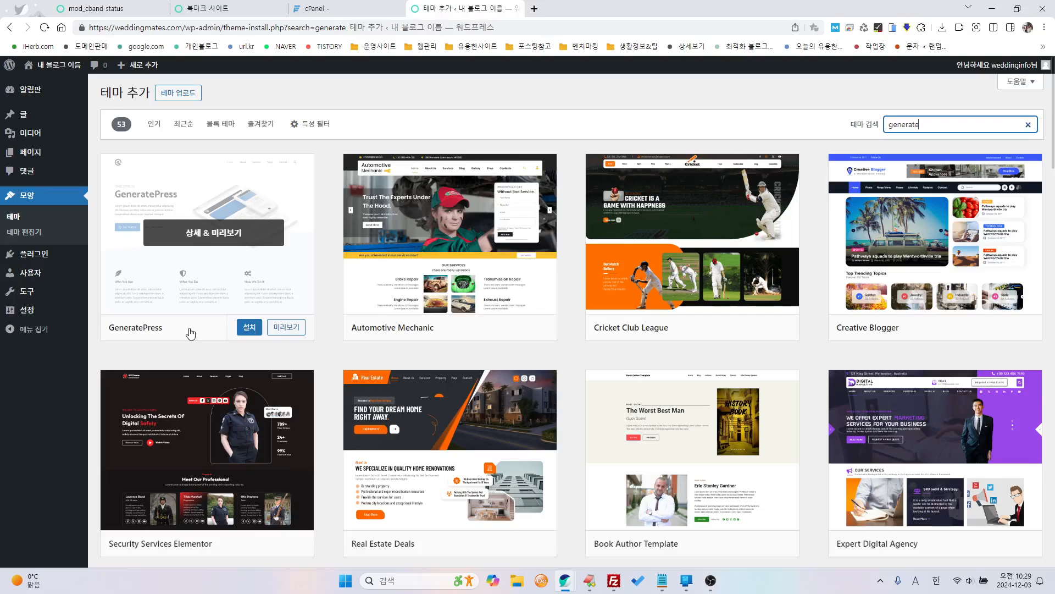
click(247, 328)
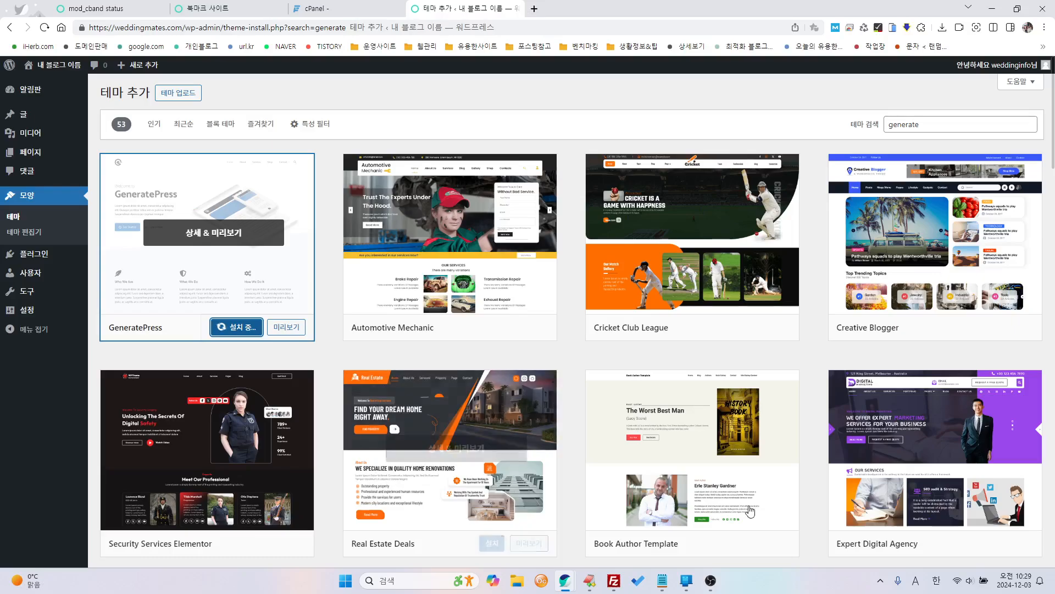
- Mute the computer's system sound and return to the theme installation page
click(970, 580)
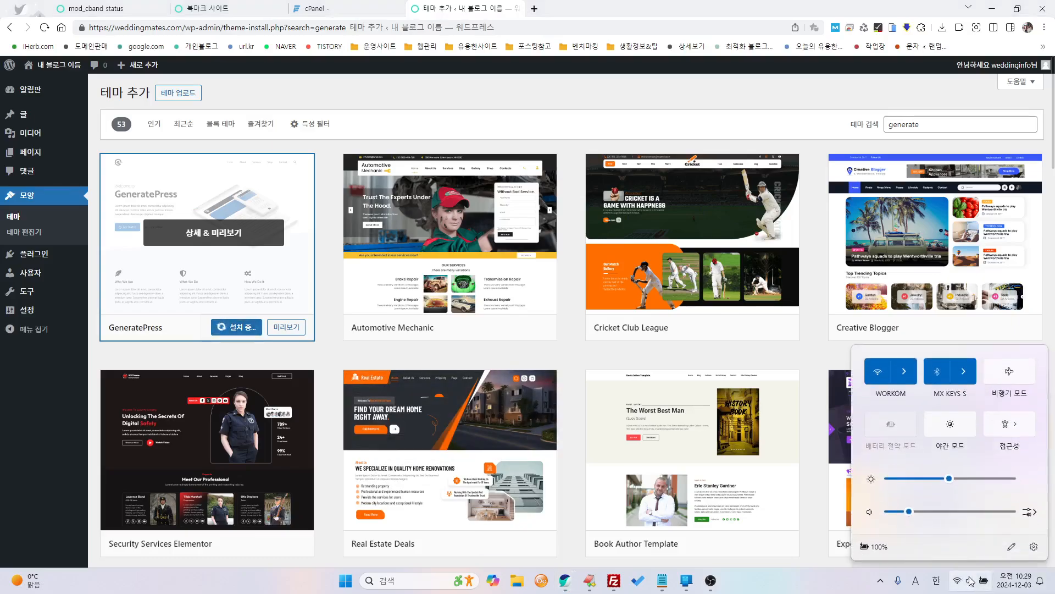
click(869, 512)
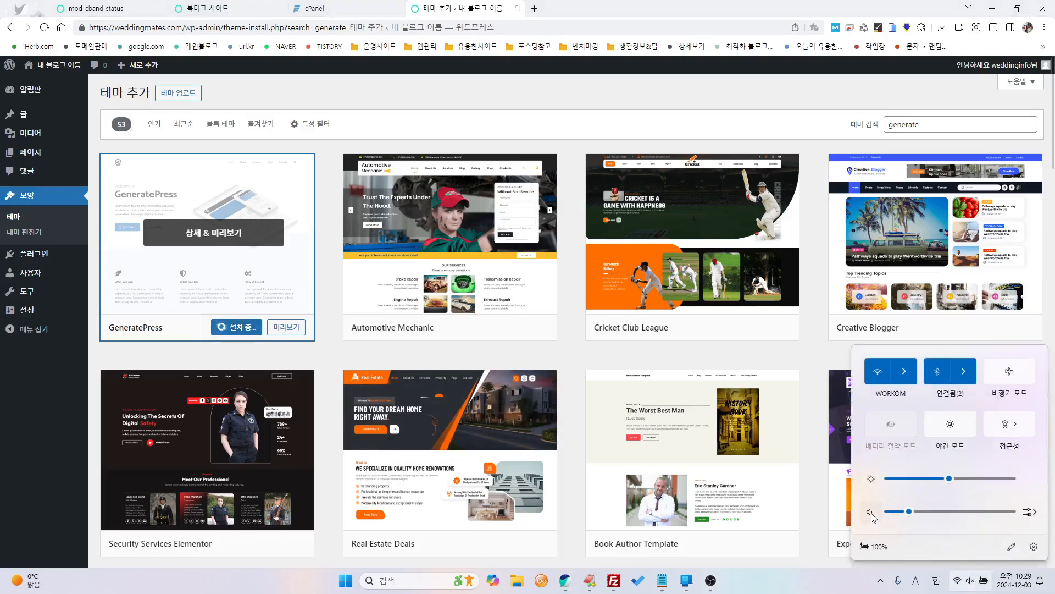
click(811, 509)
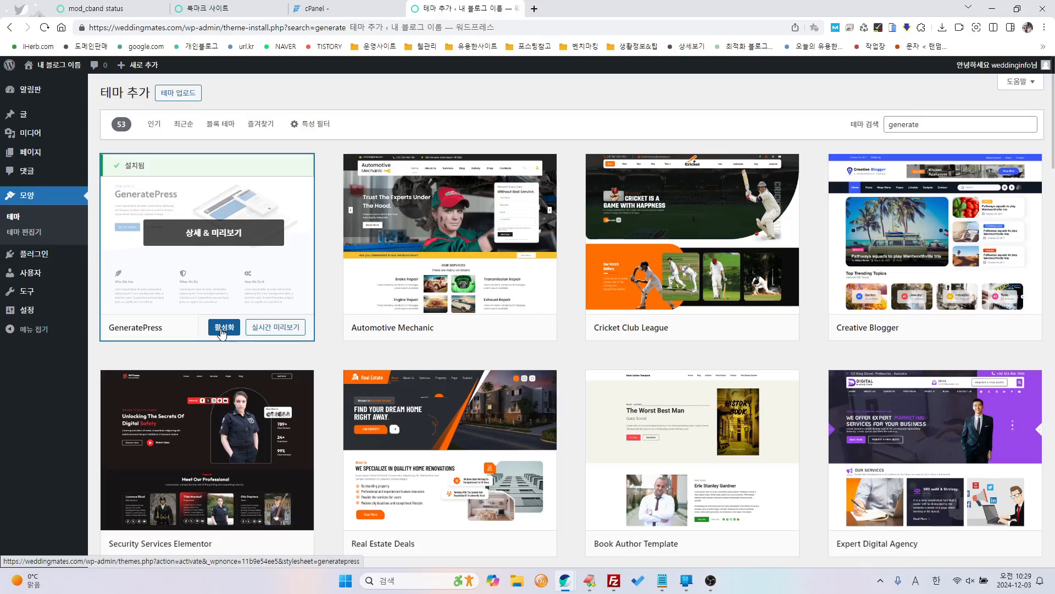
- Activate the newly installed GeneratePress theme
click(222, 332)
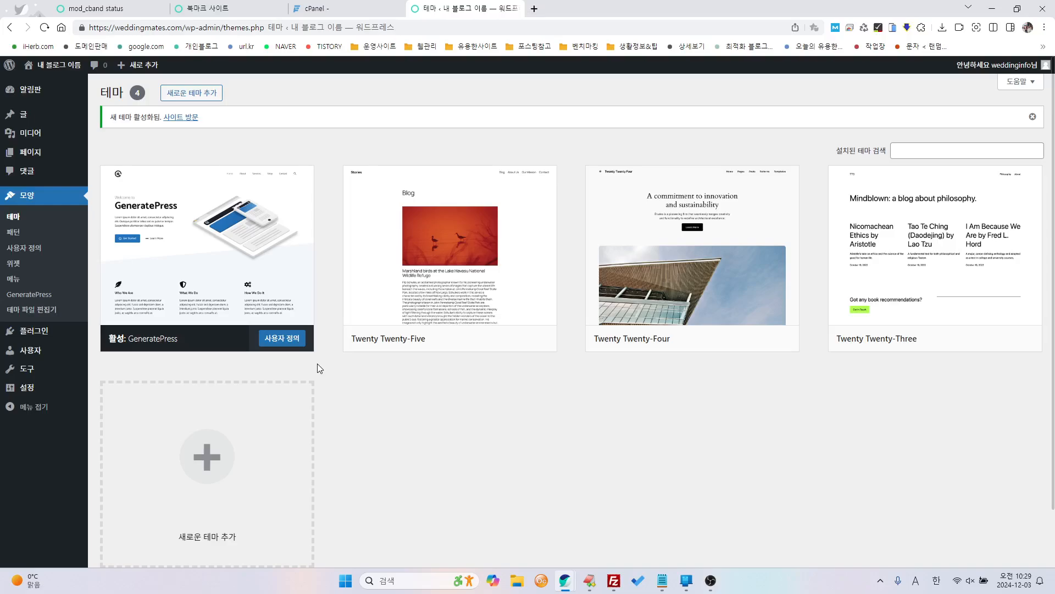
- Delete the unused Twenty Twenty-Five, Twenty Twenty-Four and Twenty Twenty-Three themes, keeping only GeneratePress
mouse_move(244, 271)
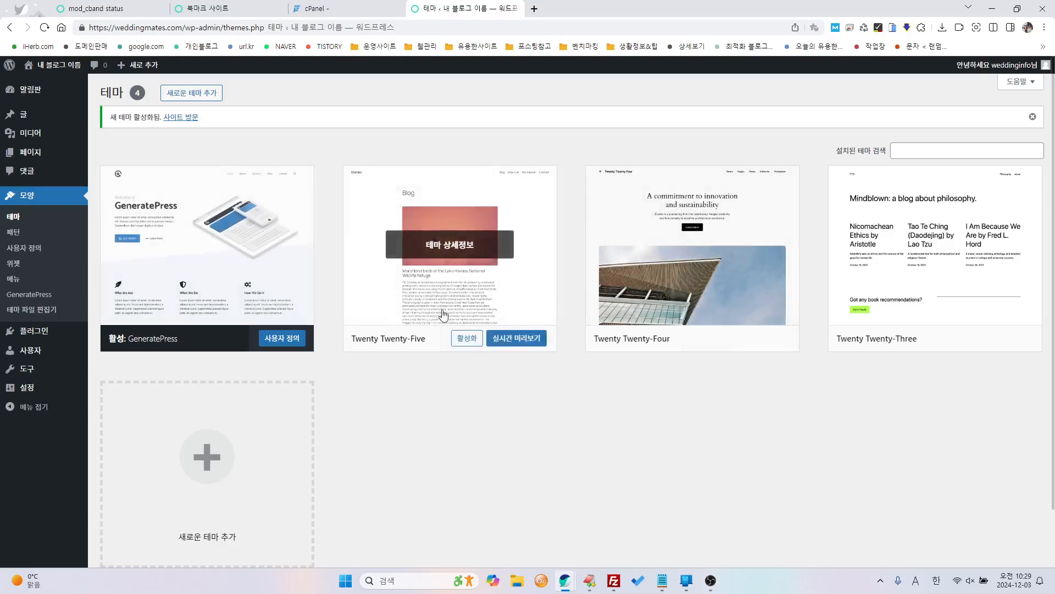
click(499, 310)
click(590, 538)
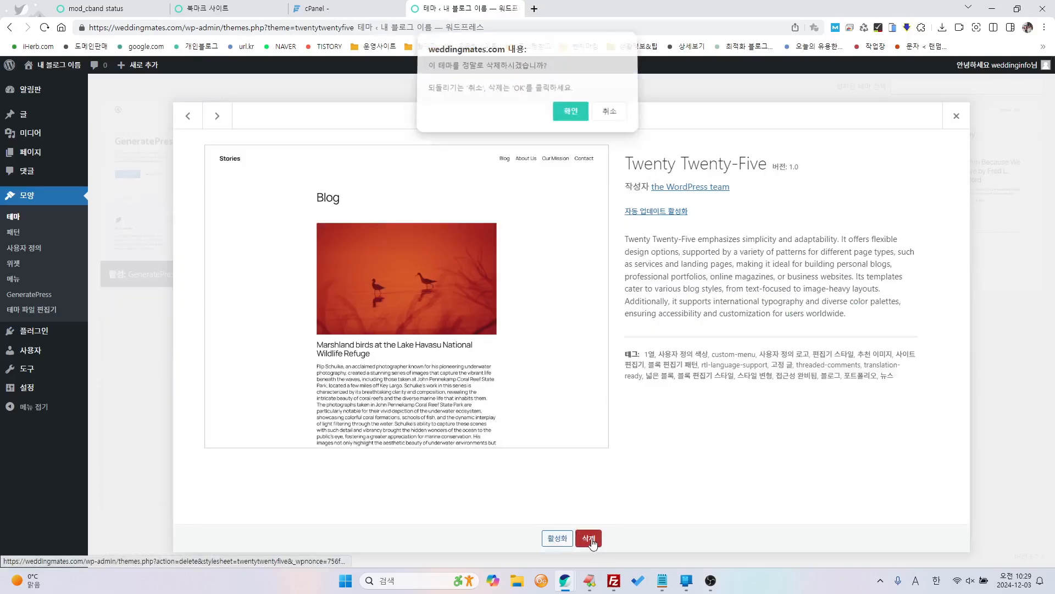
click(570, 114)
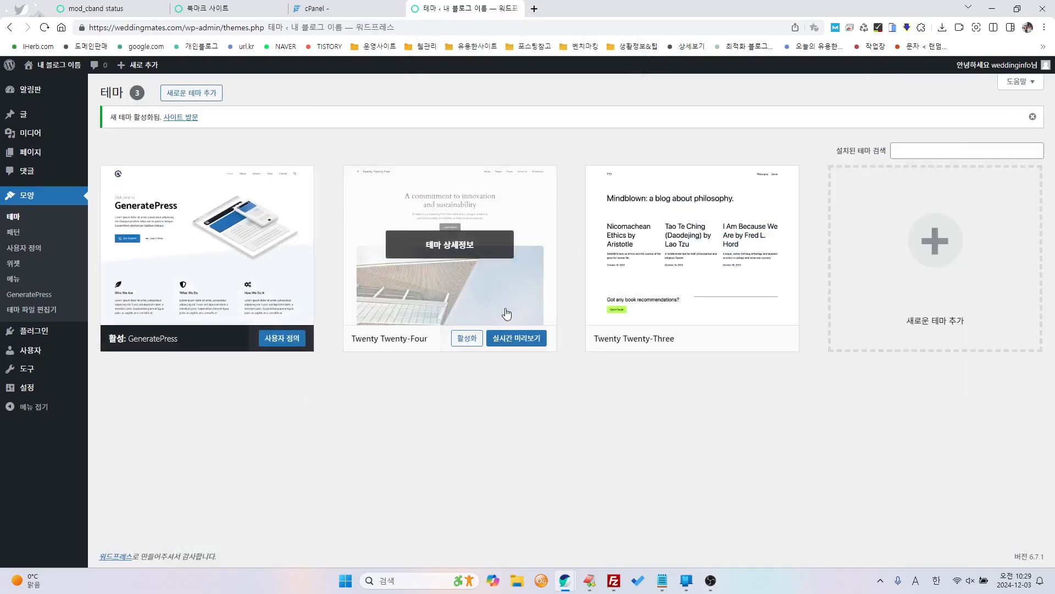
click(507, 313)
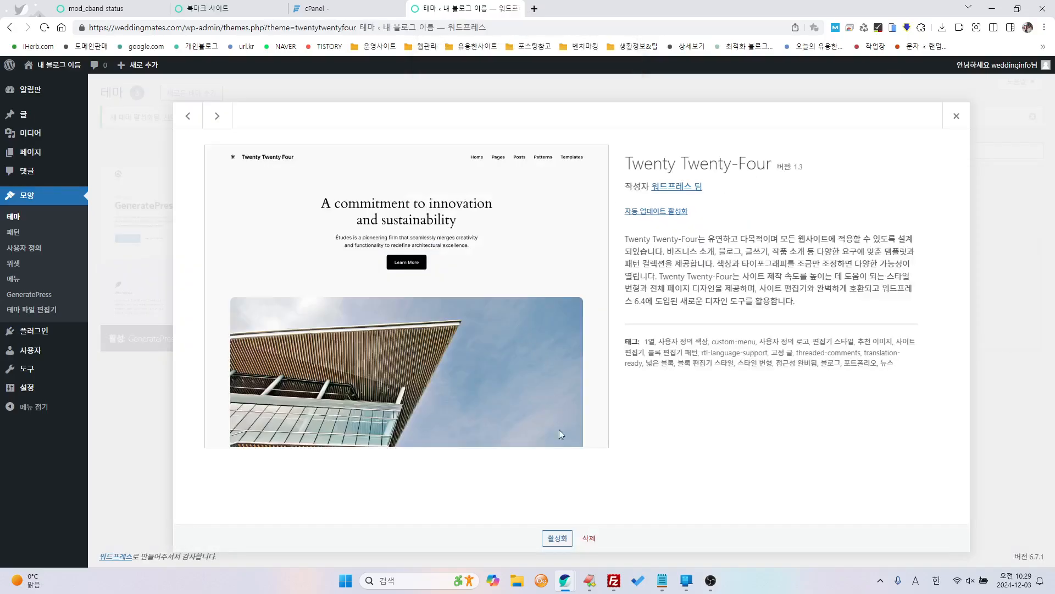
click(588, 538)
click(571, 115)
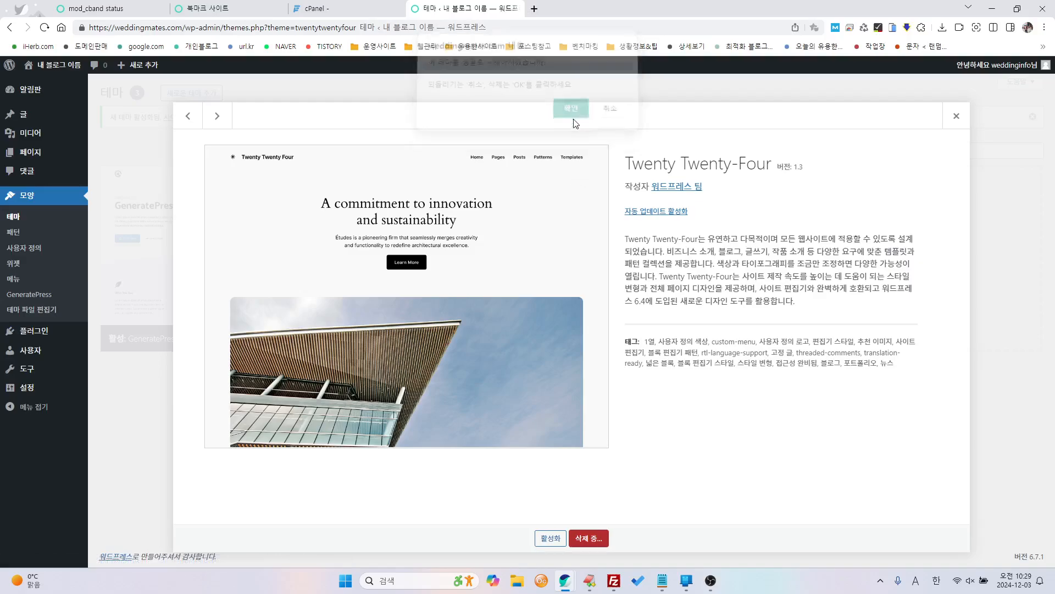
click(510, 298)
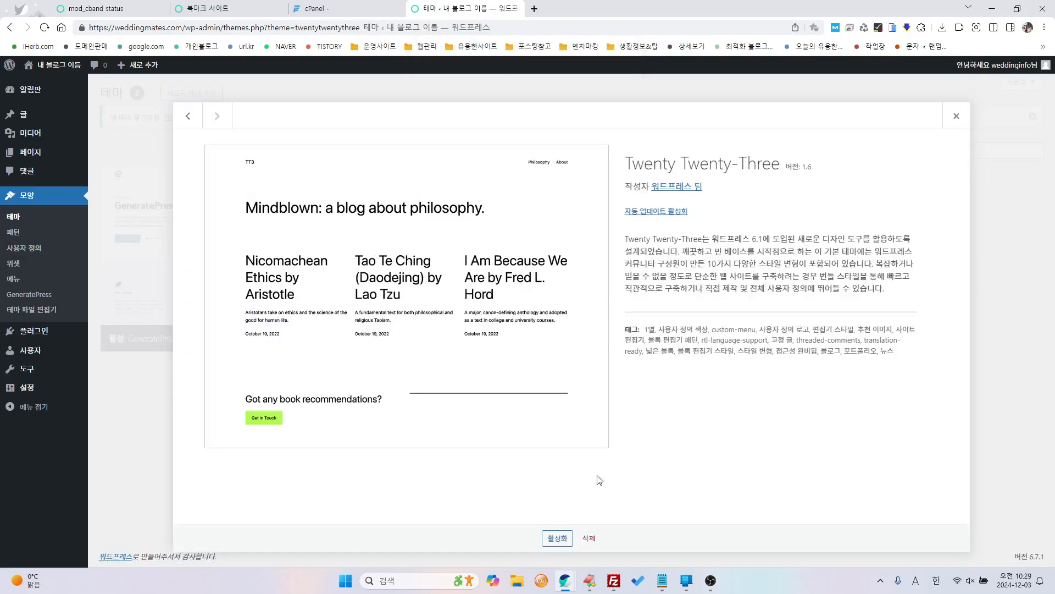
click(589, 538)
click(570, 115)
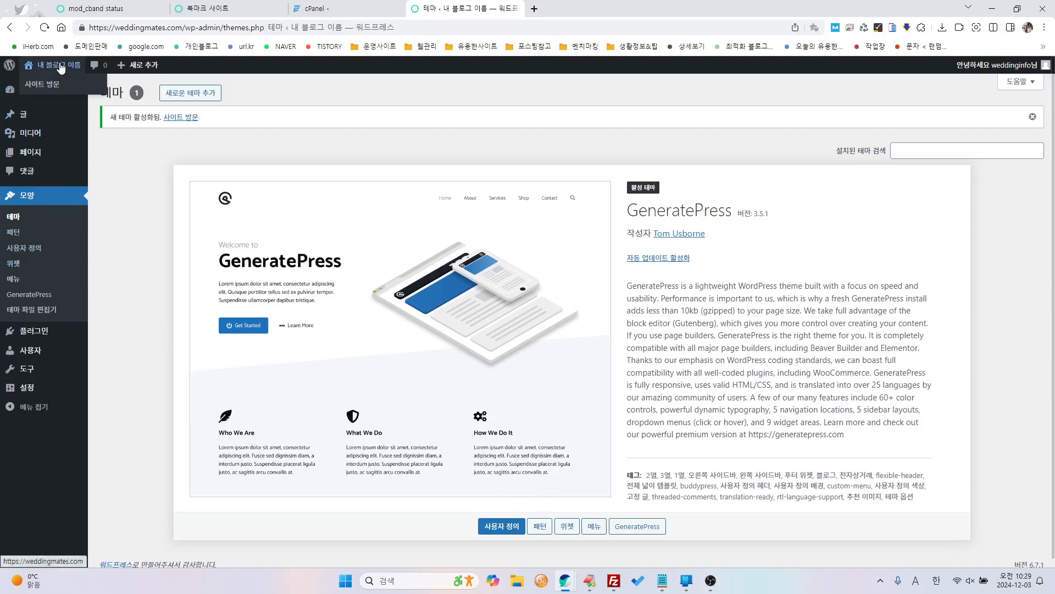
- Visit the site's front page and examine its layout and sidebar widgets under the GeneratePress theme
click(62, 83)
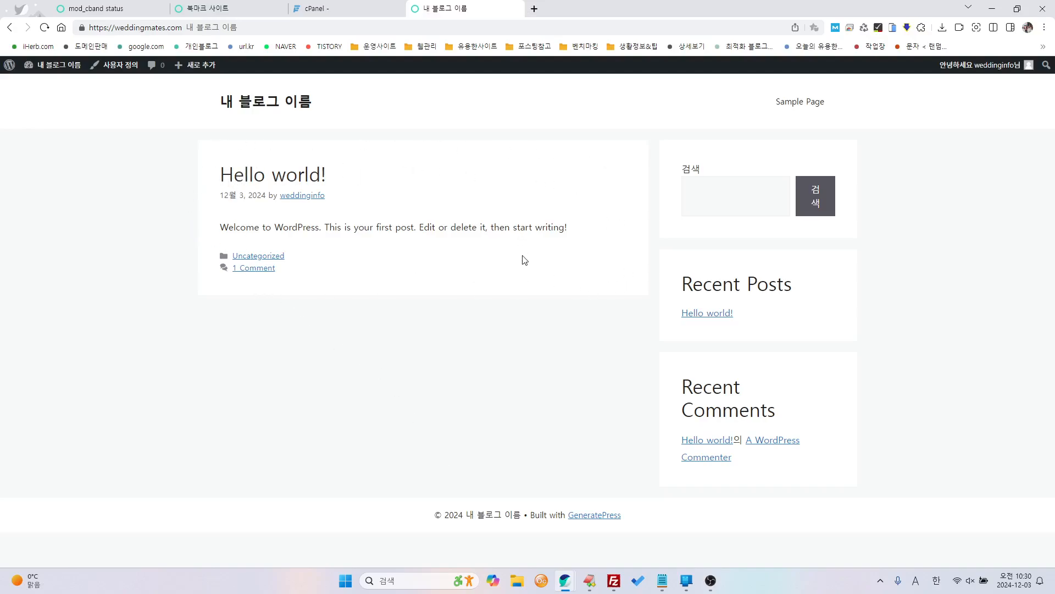
click(713, 202)
click(942, 237)
drag(684, 284, 793, 291)
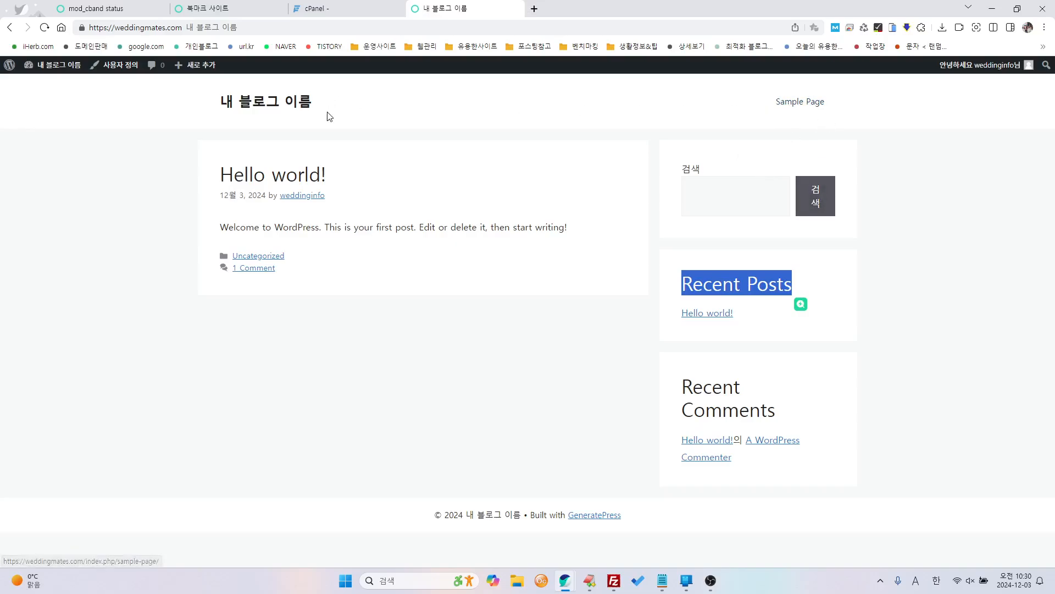
- Return to the admin dashboard and delete the 안녕 달리 (Hello Dolly) plugin from the installed plugins
click(61, 69)
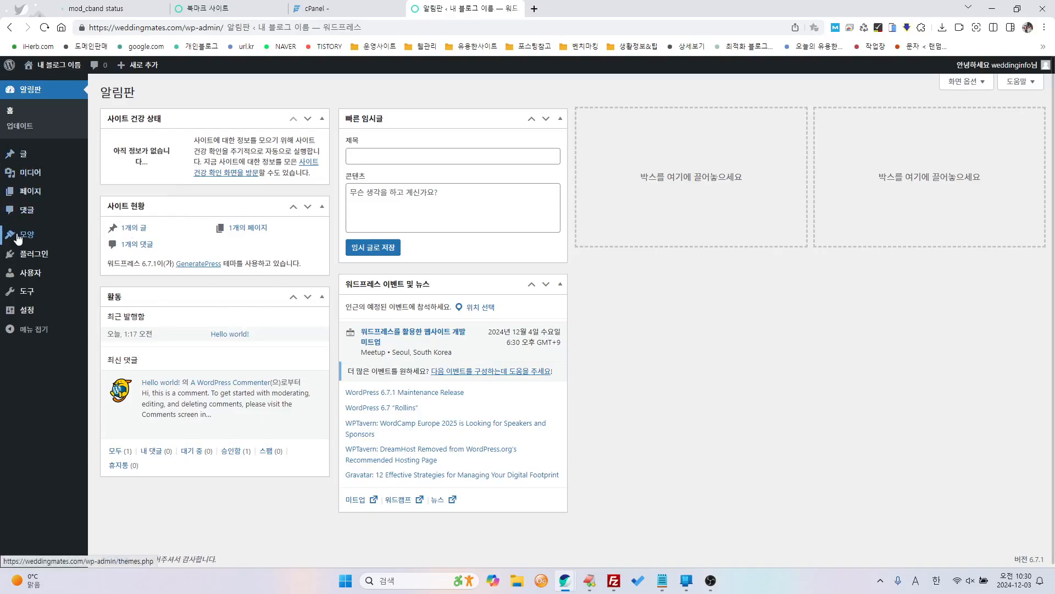
mouse_move(28, 233)
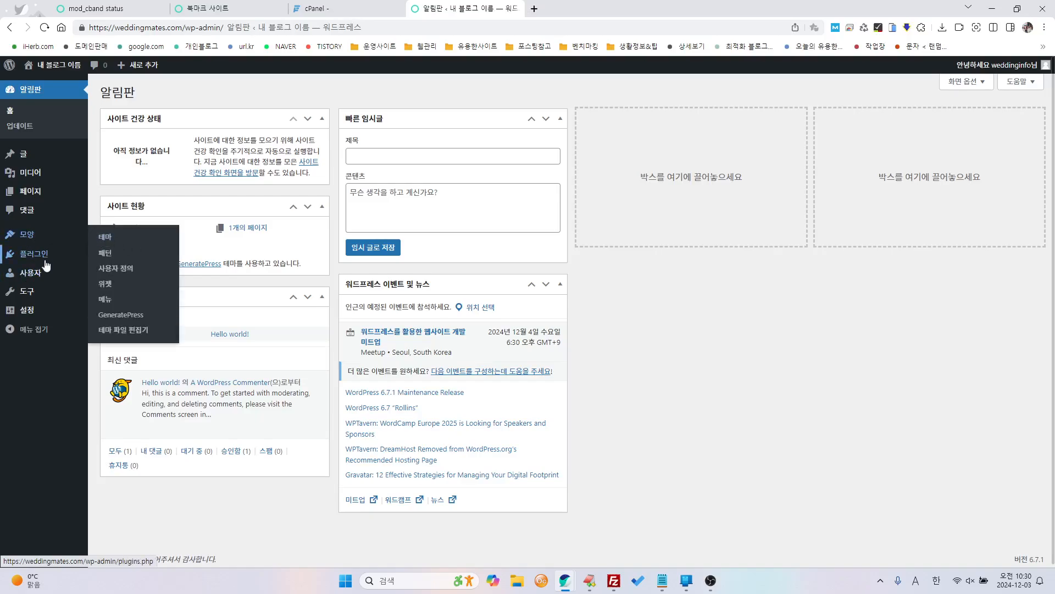
click(39, 257)
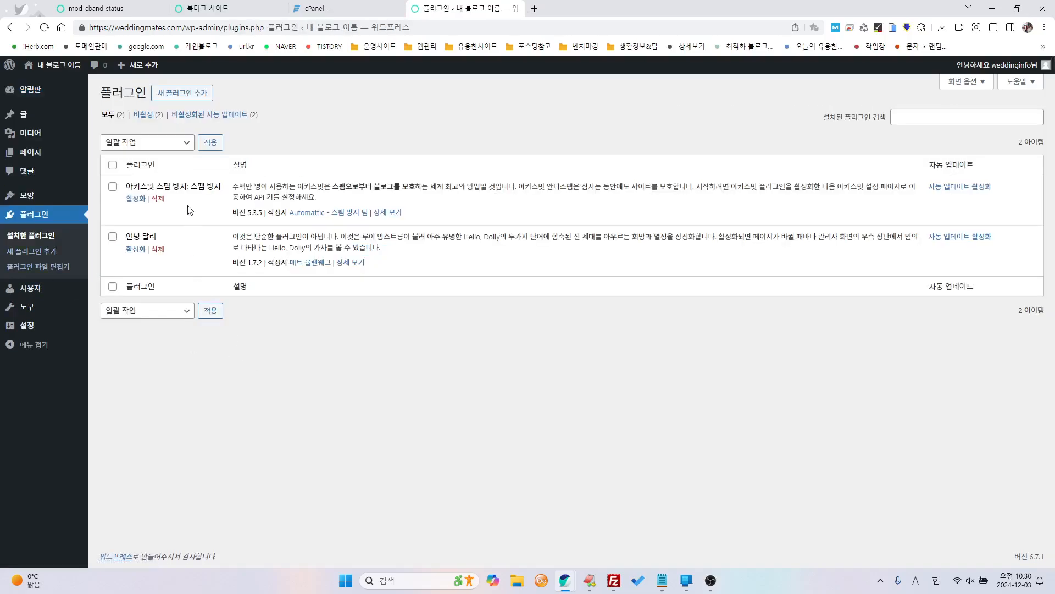
click(157, 249)
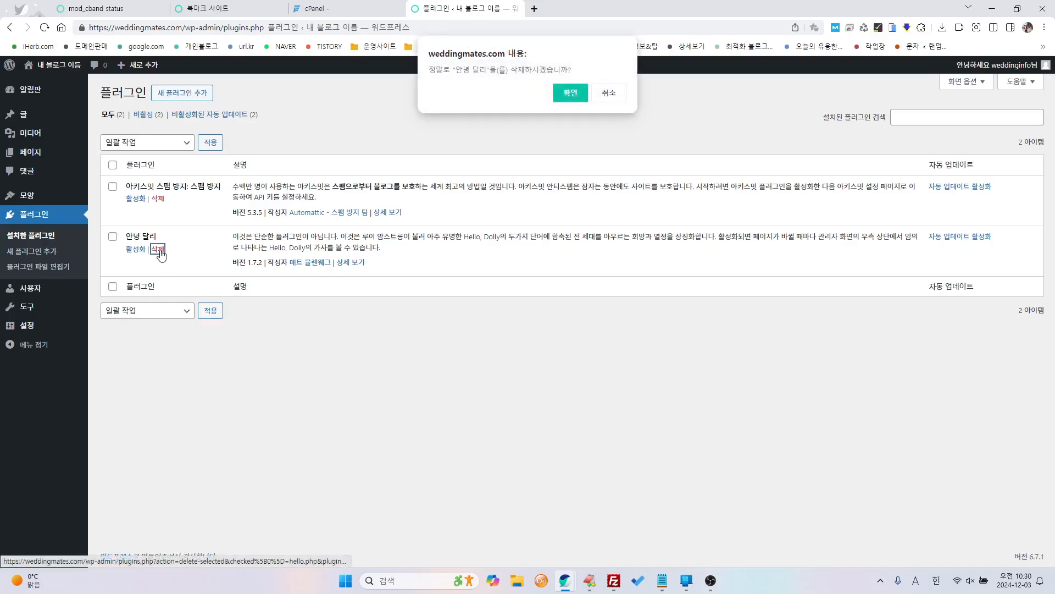
click(568, 89)
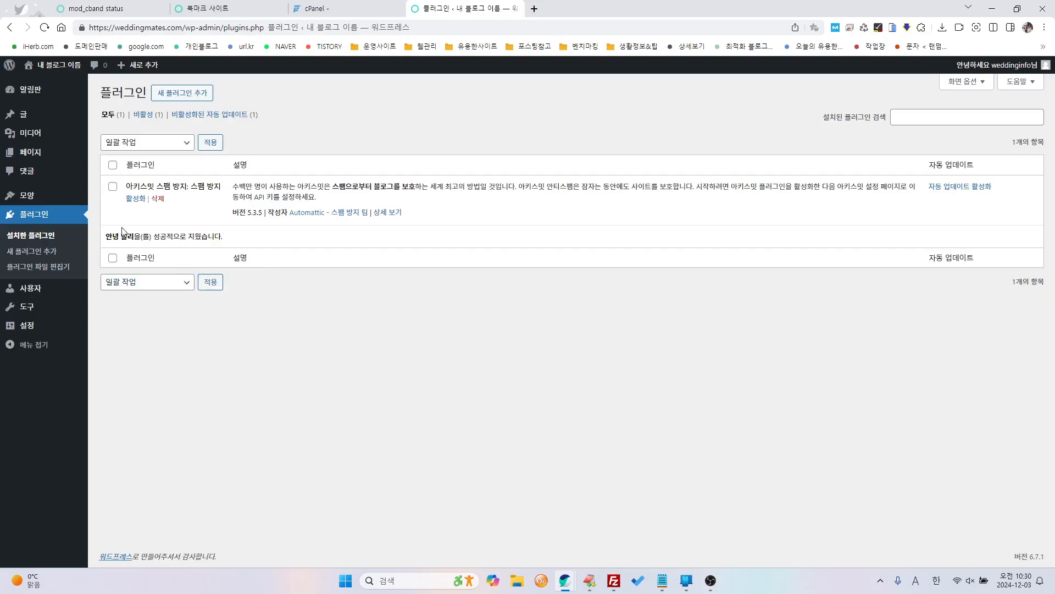
- Activate the Akismet anti-spam plugin and open the page for adding new plugins
click(133, 199)
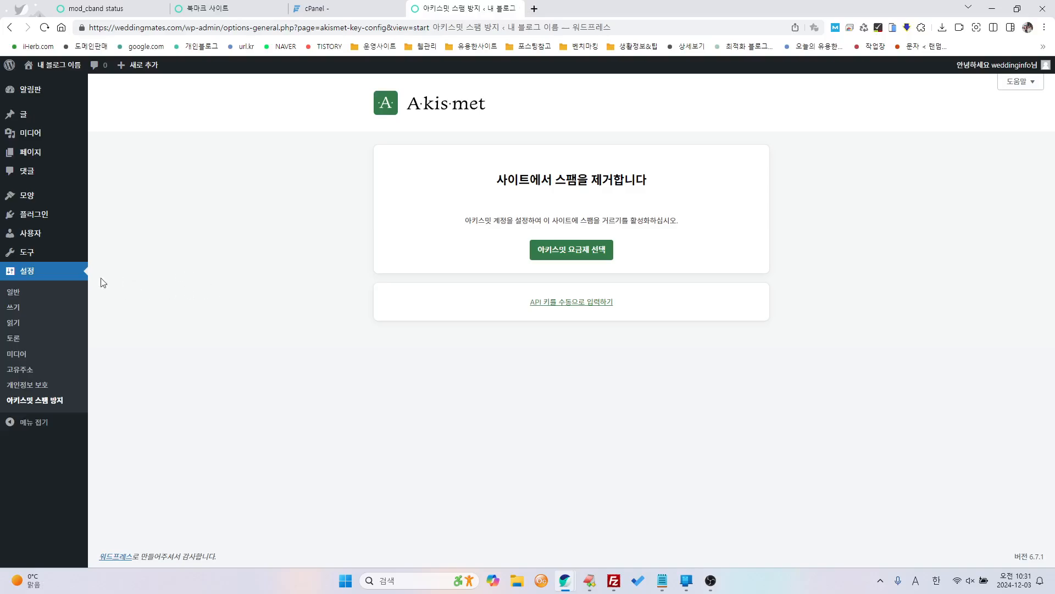
click(36, 214)
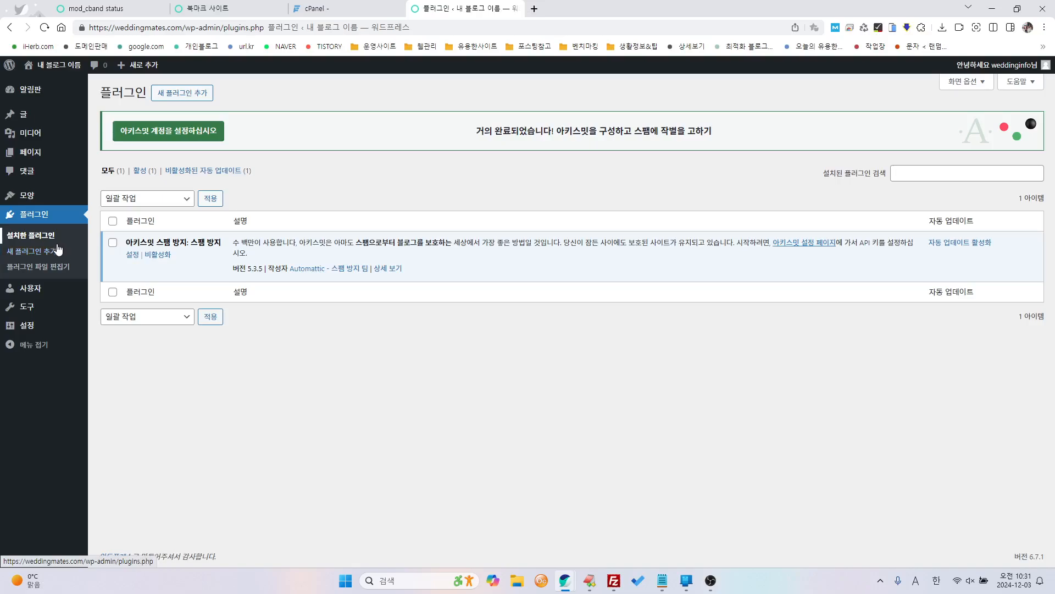
click(179, 94)
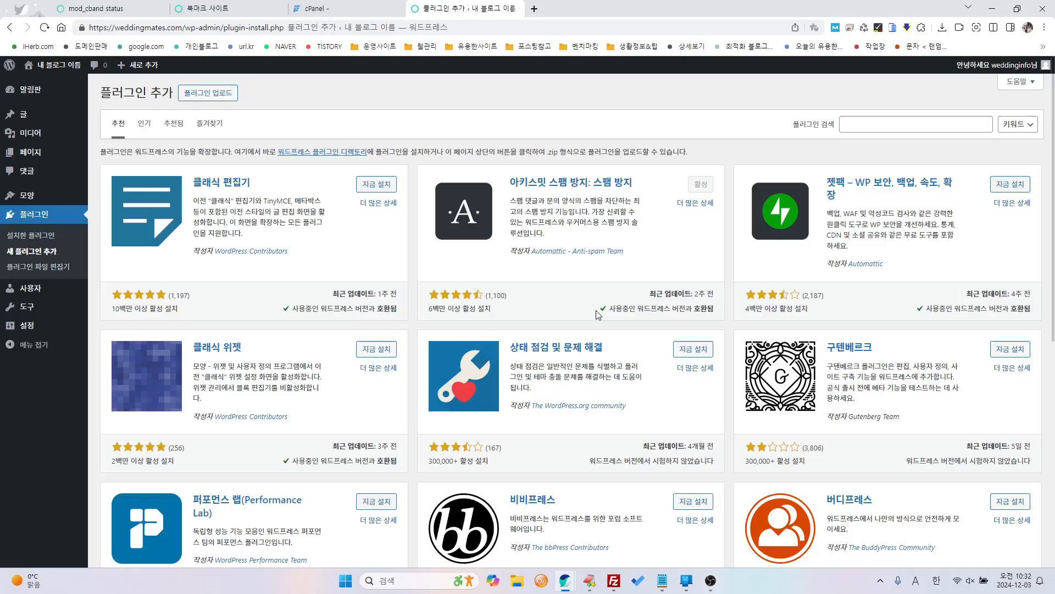
- Search the plugin directory for seo
mouse_move(24, 199)
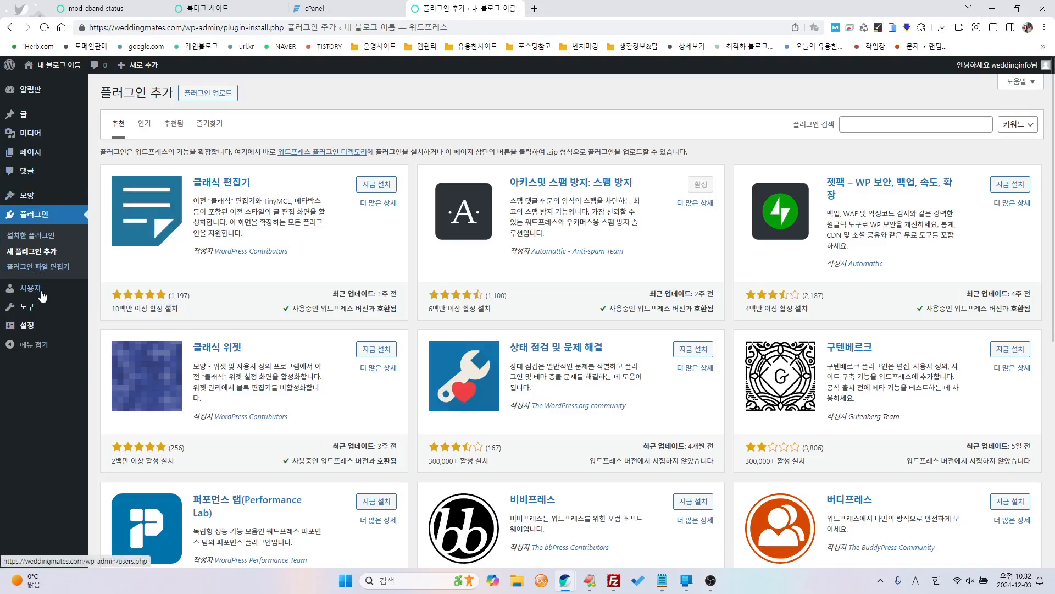
mouse_move(56, 301)
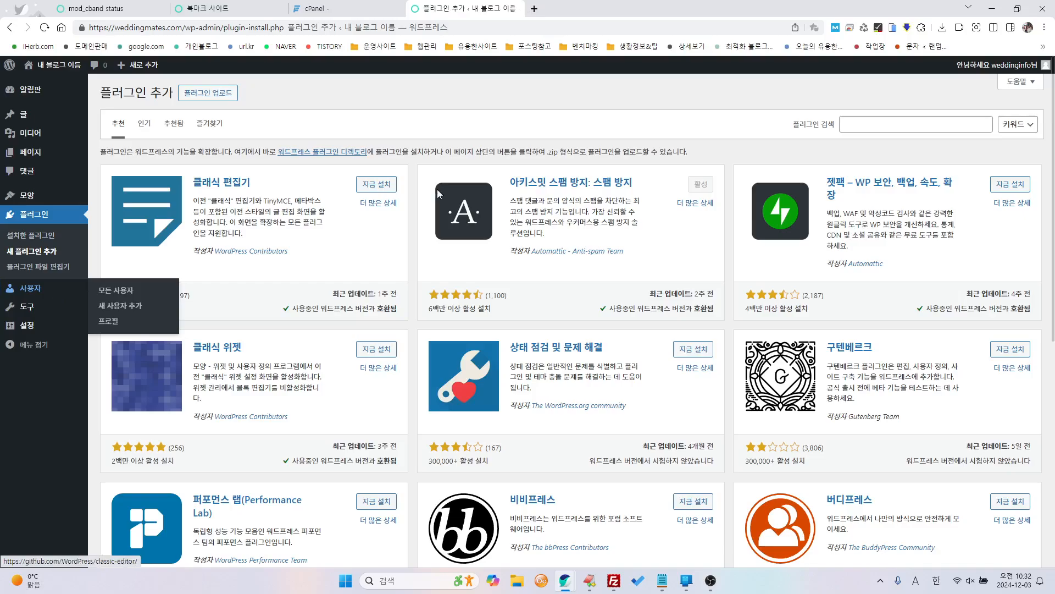
click(874, 125)
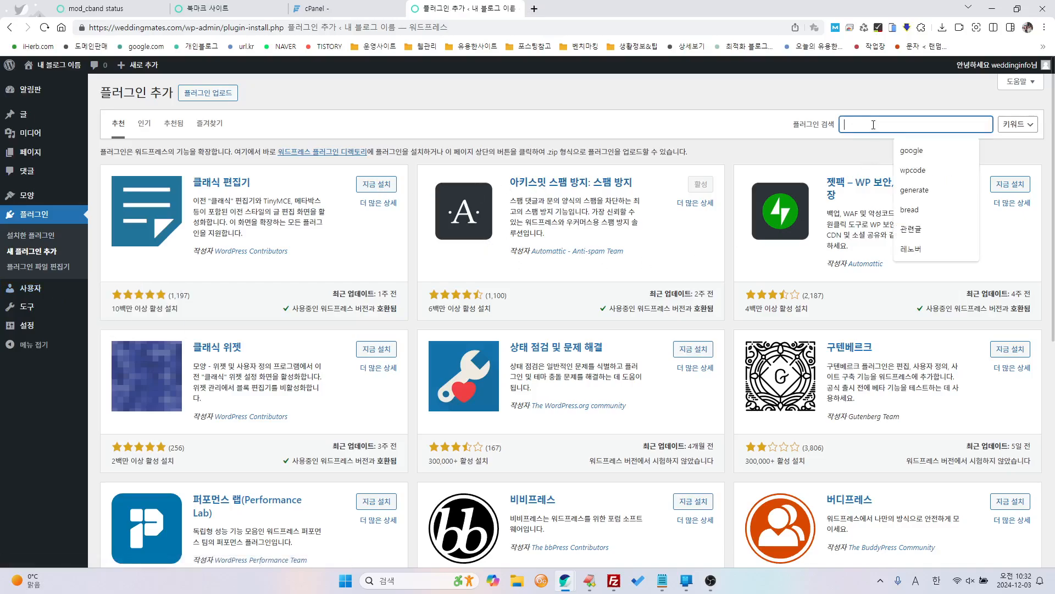
click(722, 120)
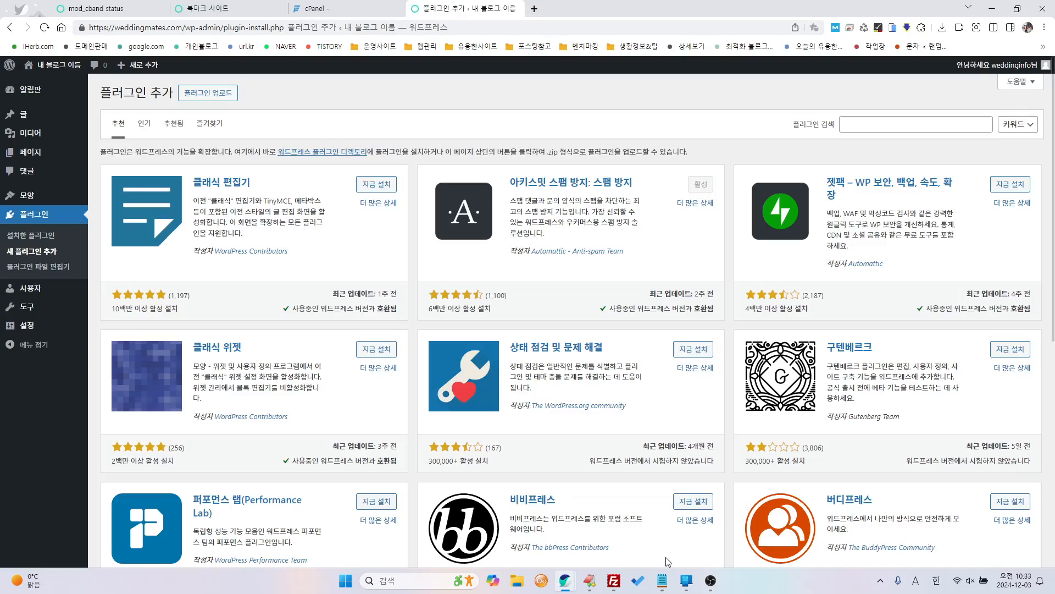
click(885, 127)
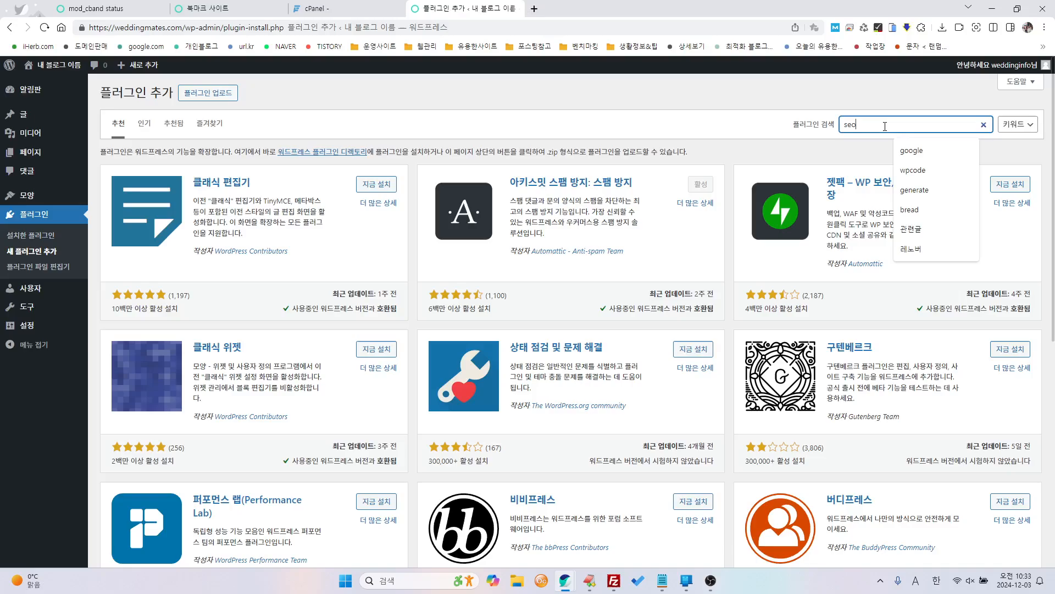
key(Return)
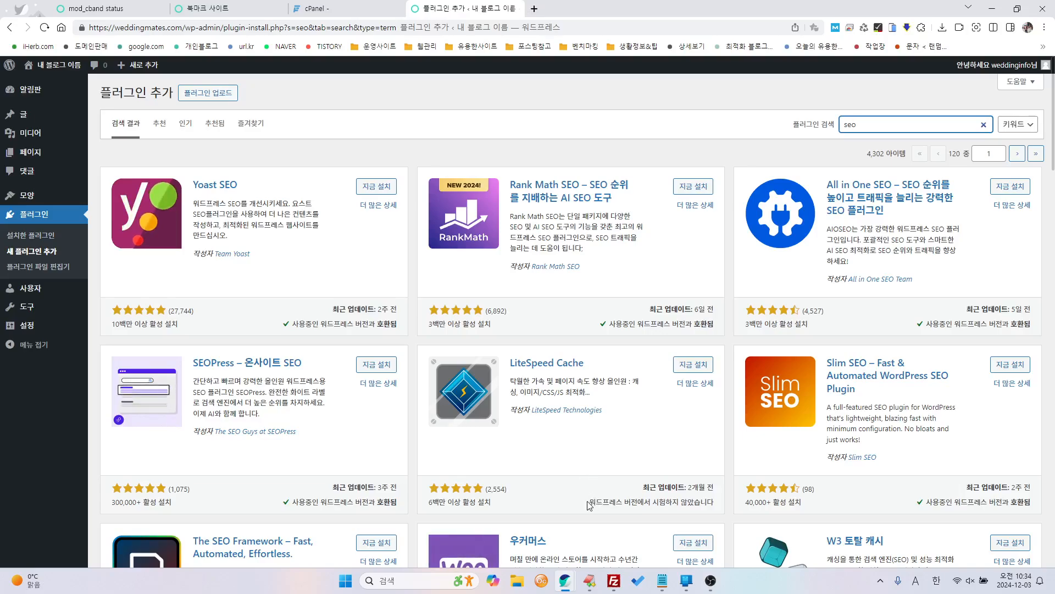
- Compare the WordPress version compatibility notes of LiteSpeed Cache and Rank Math SEO in the plugin search results
drag(589, 502, 714, 503)
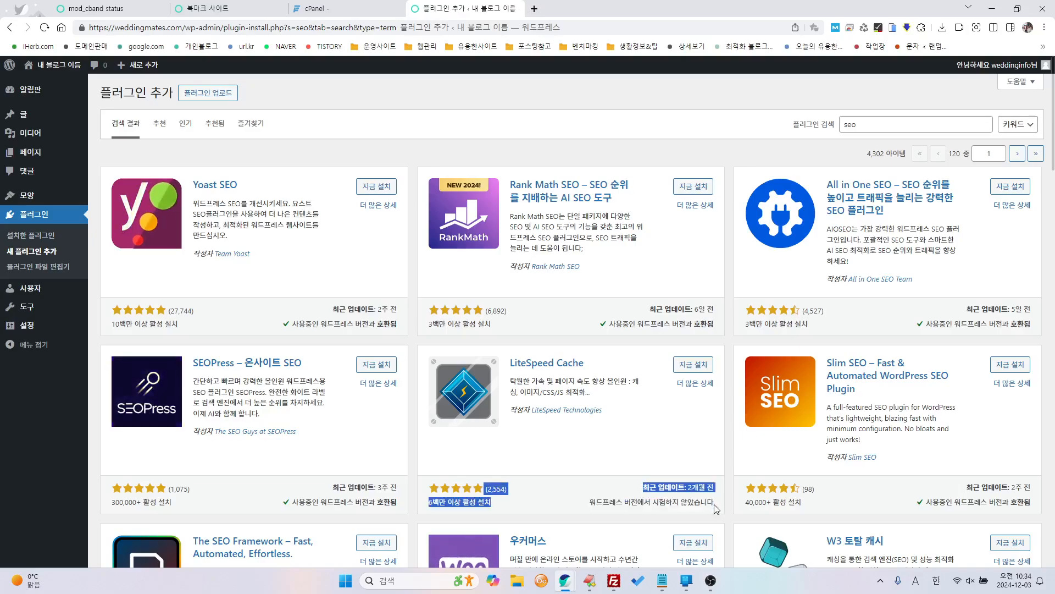
click(607, 501)
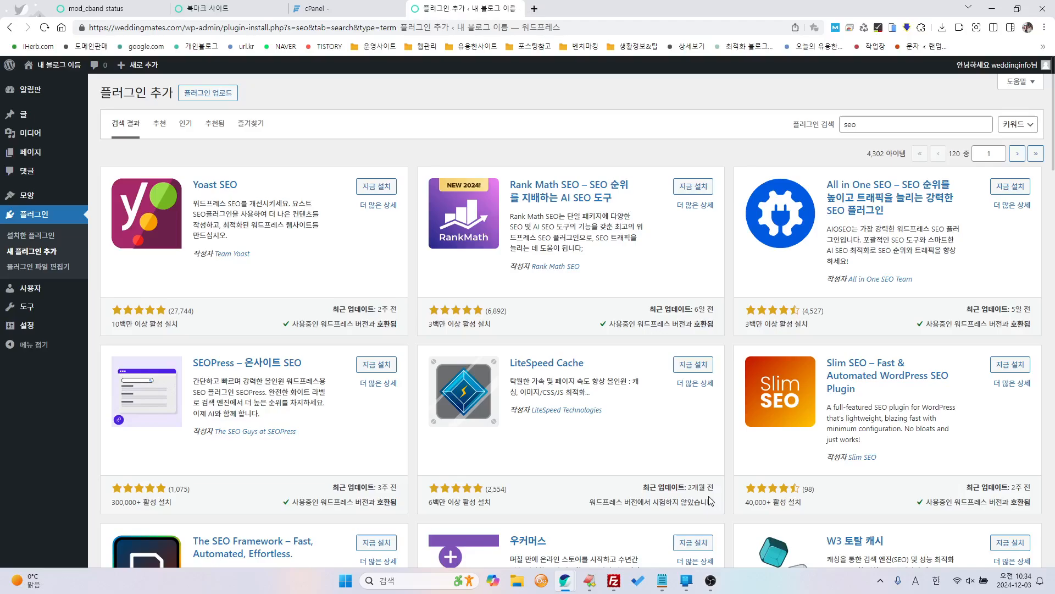
mouse_move(589, 502)
mouse_down()
mouse_move(709, 504)
mouse_move(575, 490)
mouse_up()
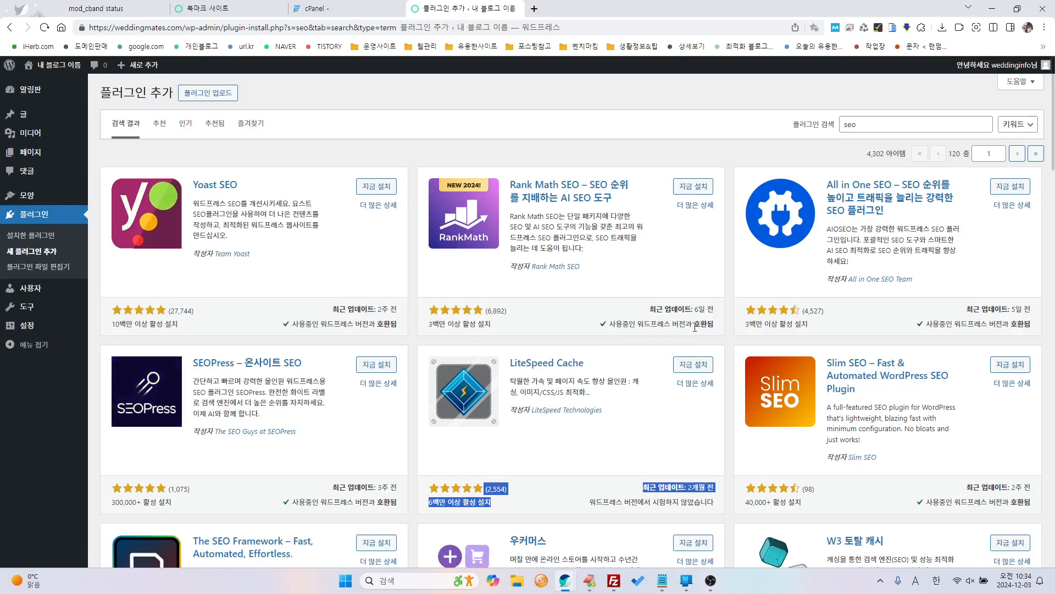
drag(715, 324, 604, 326)
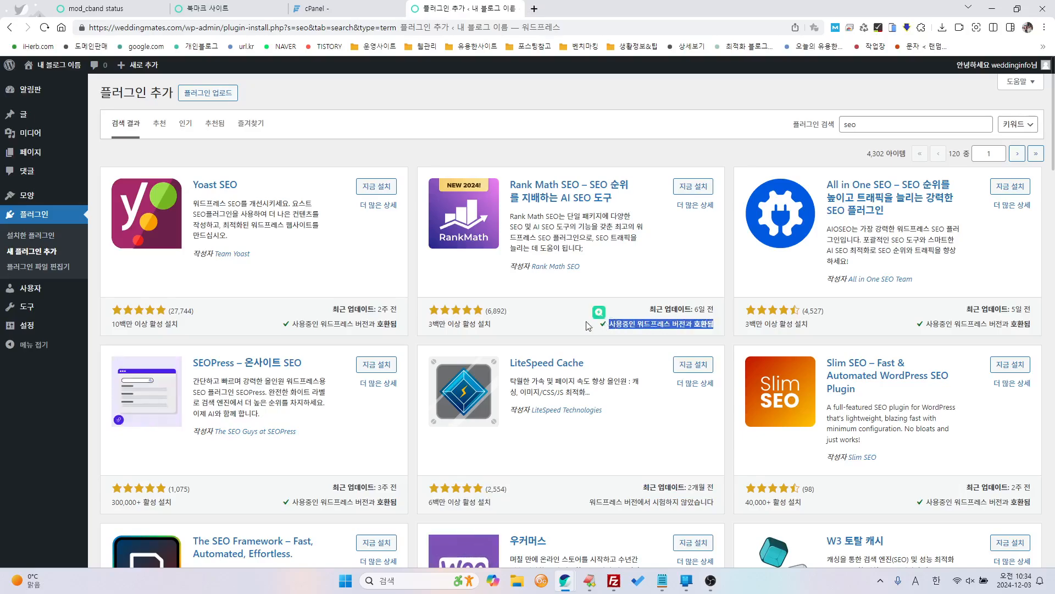
click(598, 326)
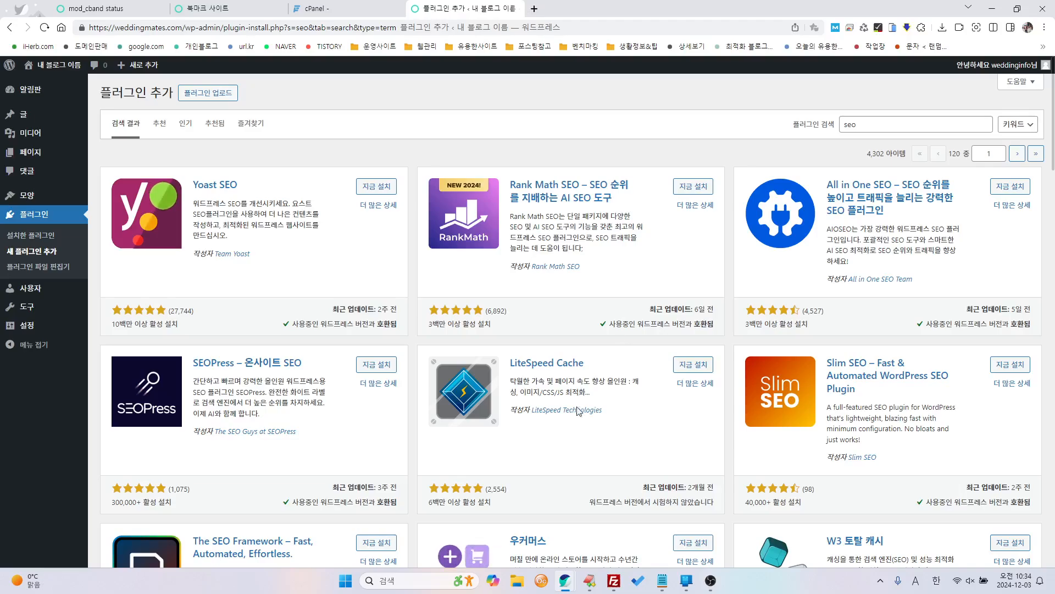
scroll(578, 412, down, 2)
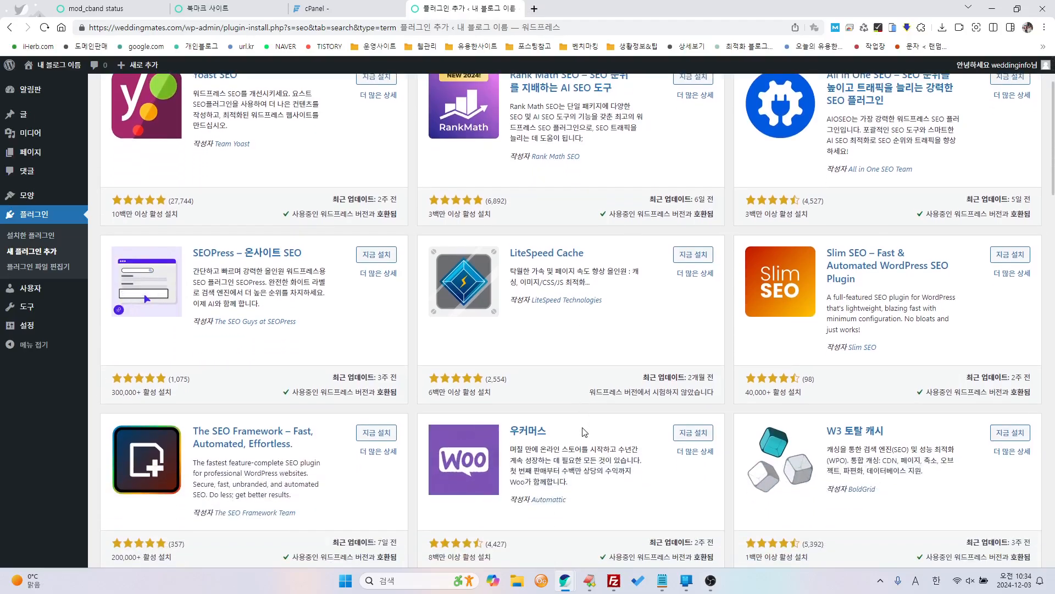
scroll(585, 432, up, 2)
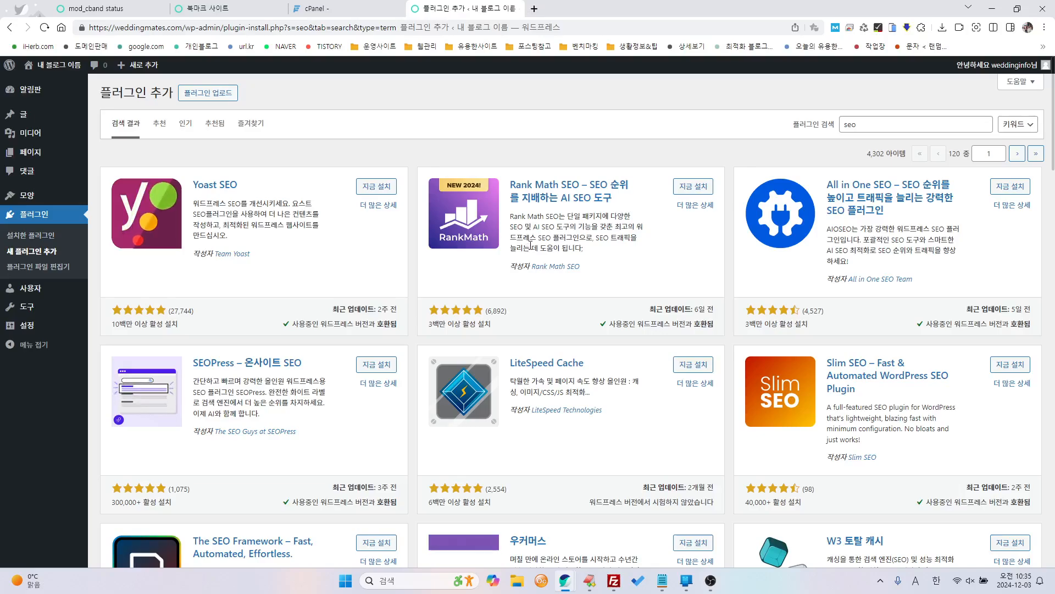
- Search the plugin directory for toc, then install and activate the 쉬운 목차 (Easy Table of Contents) plugin by Magazine3
click(865, 126)
key(BackSpace)
key(BackSpace)
key(BackSpace)
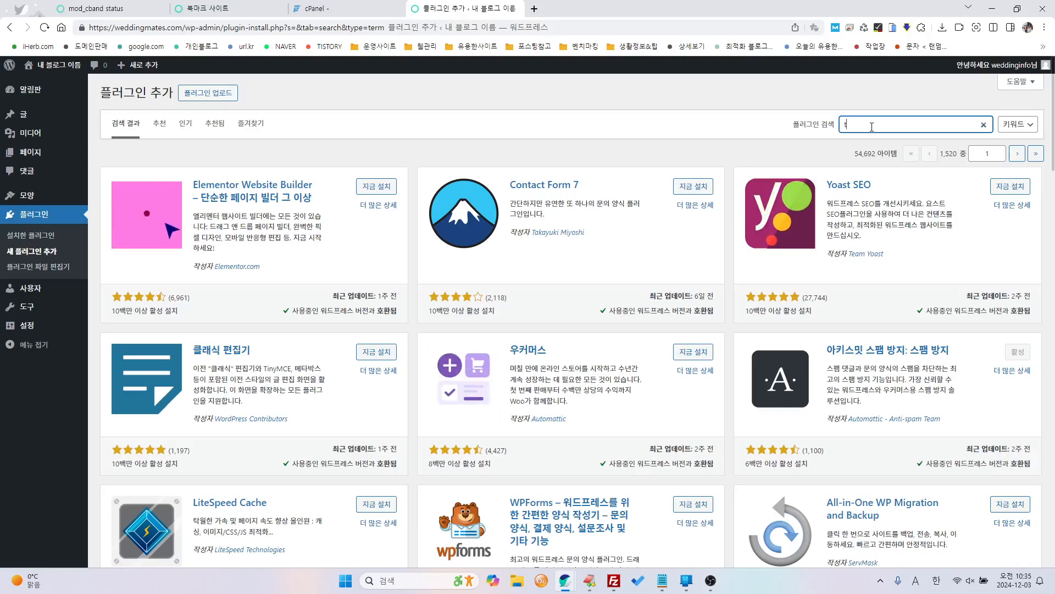
text(oc)
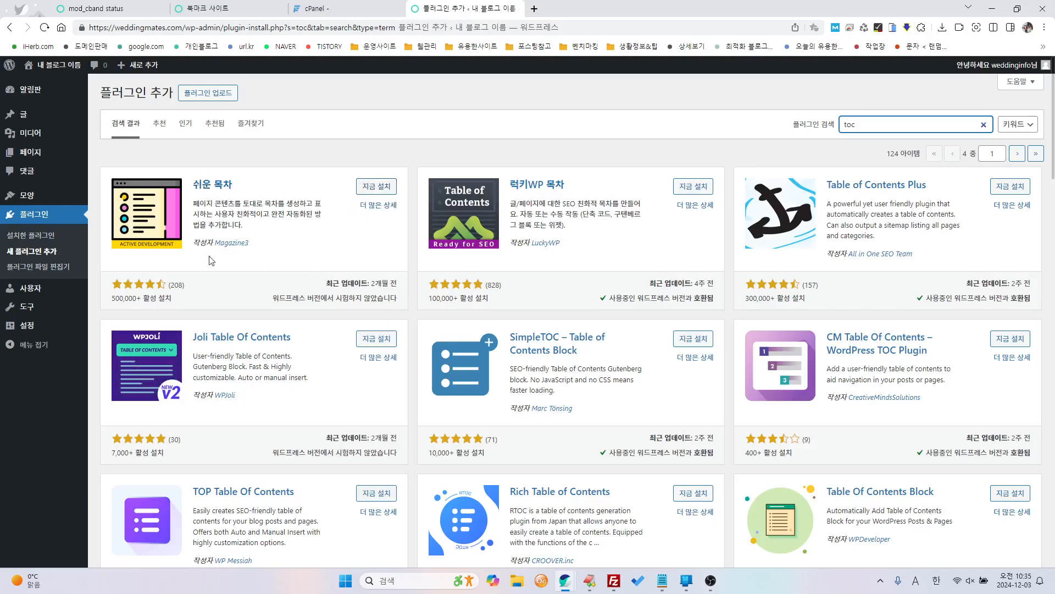
click(377, 185)
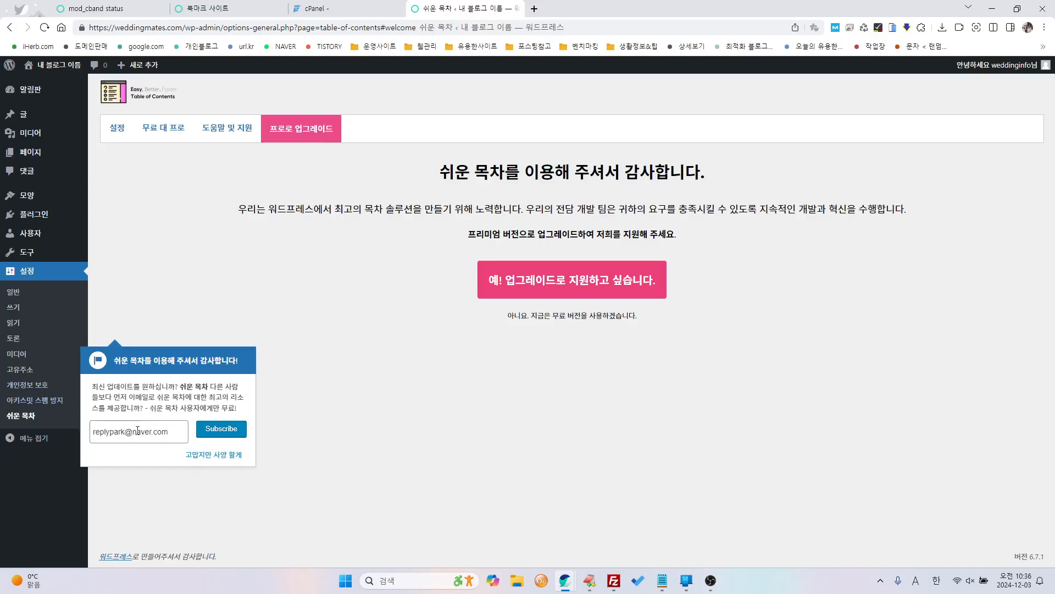
- Decline the newsletter subscription offer and open the 쉬운 목차 plugin's general settings
click(232, 457)
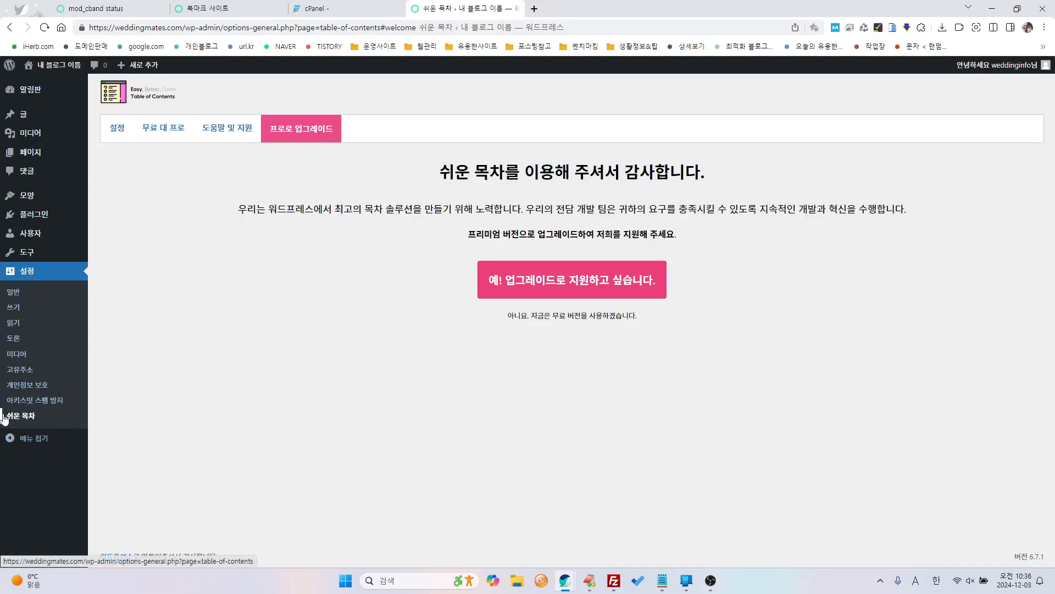
click(118, 133)
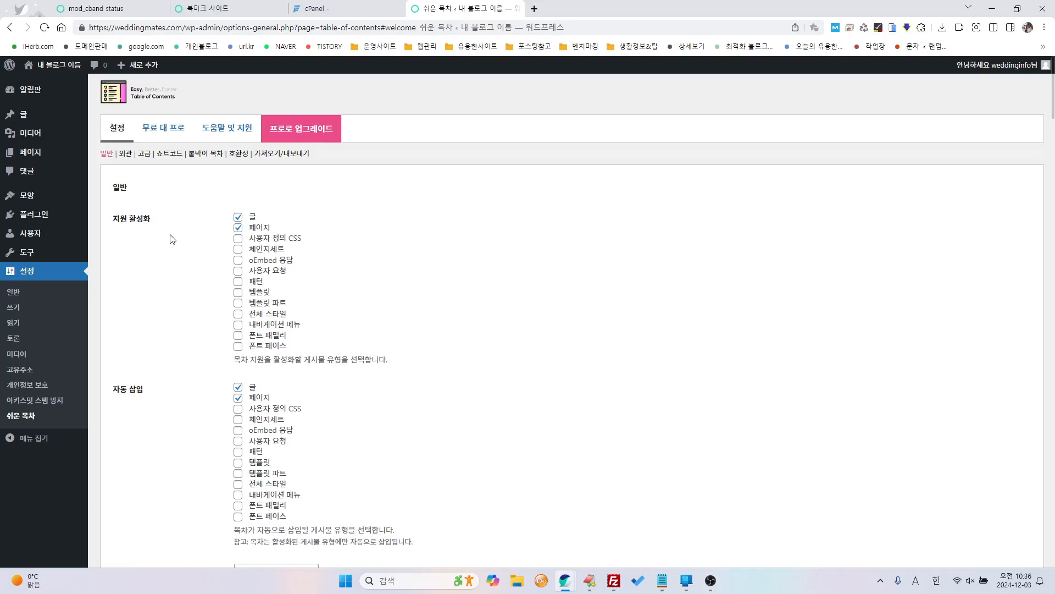
- Open buzznumber.com in a new tab and open its newest post, about 오늘의 판촉물
click(534, 9)
click(489, 25)
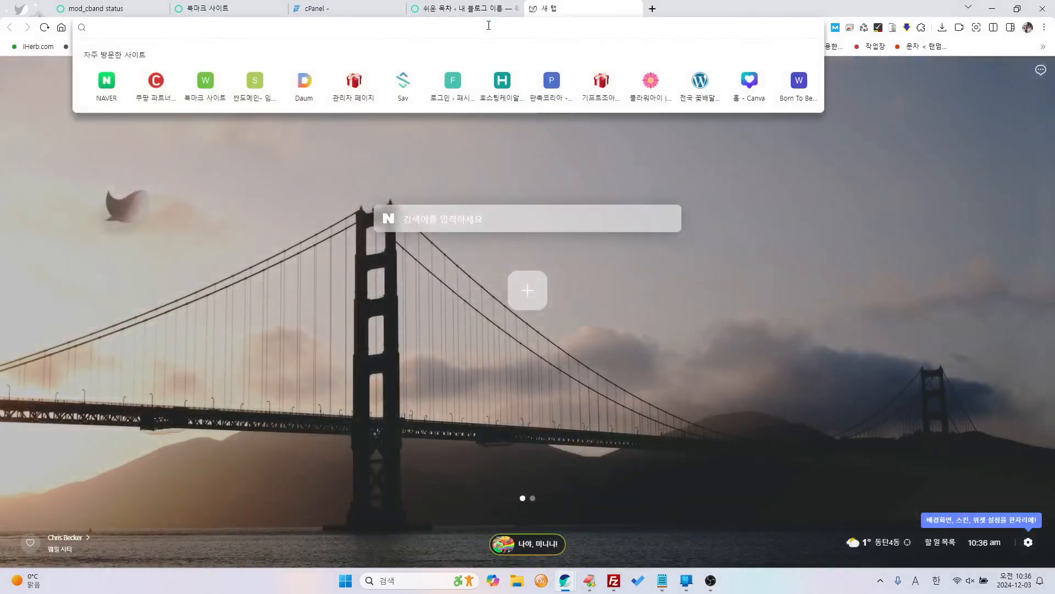
text(nu)
key(BackSpace)
key(BackSpace)
text(bu)
key(Return)
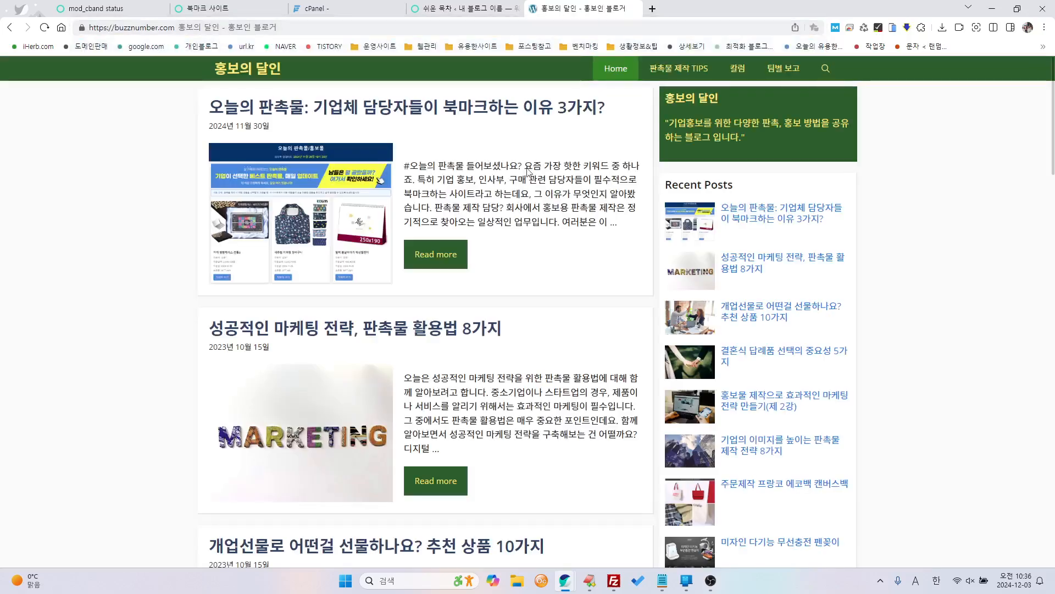
click(443, 259)
- Examine the post's table of contents by jumping to 어떤 사이트 인가? and 나의 생각 and by collapsing and expanding the list
scroll(277, 199, down, 2)
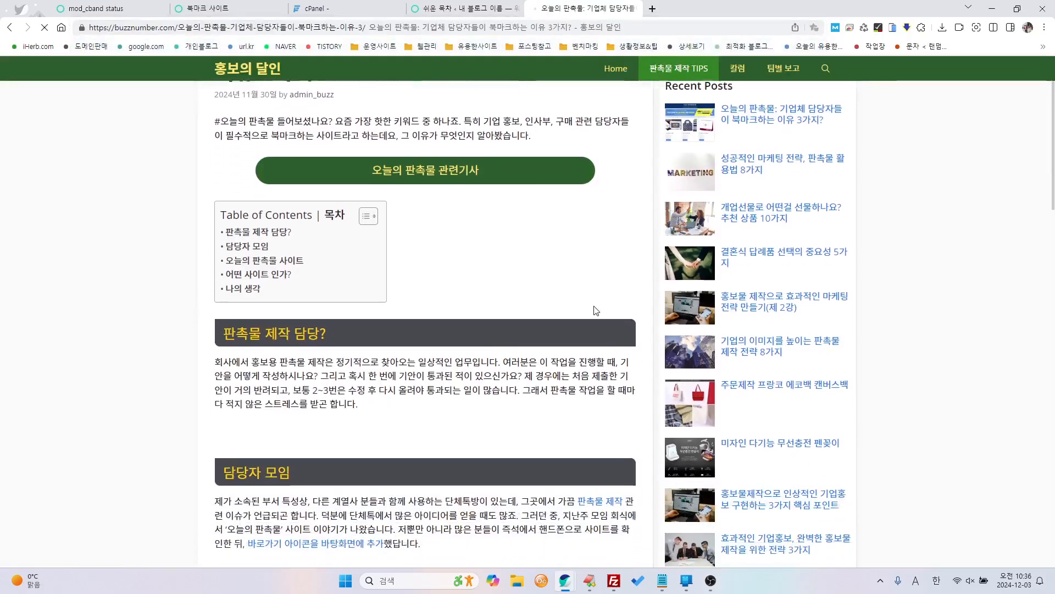
scroll(502, 260, up, 1)
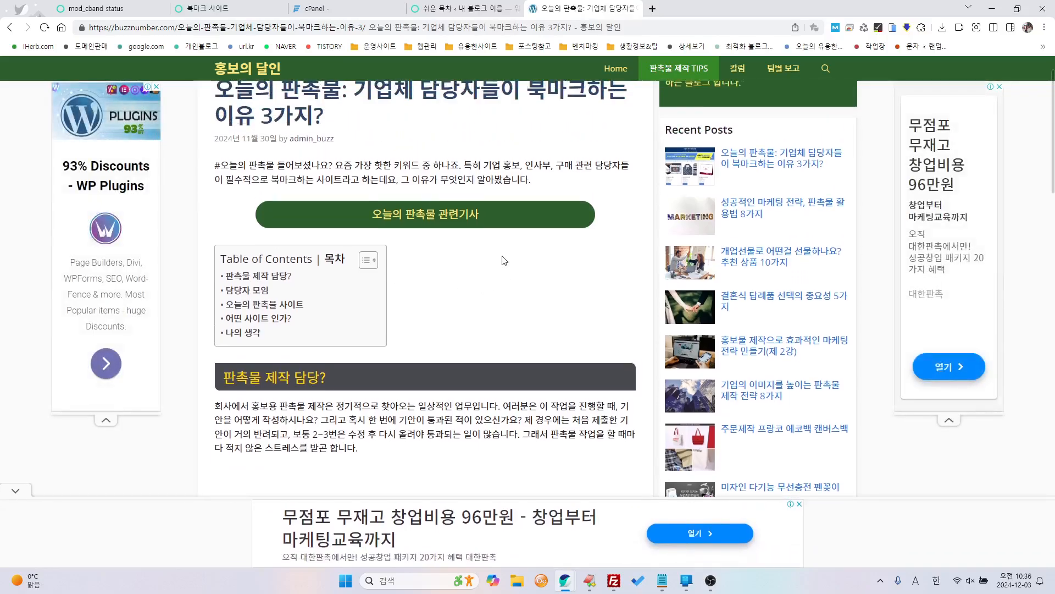
scroll(506, 267, down, 2)
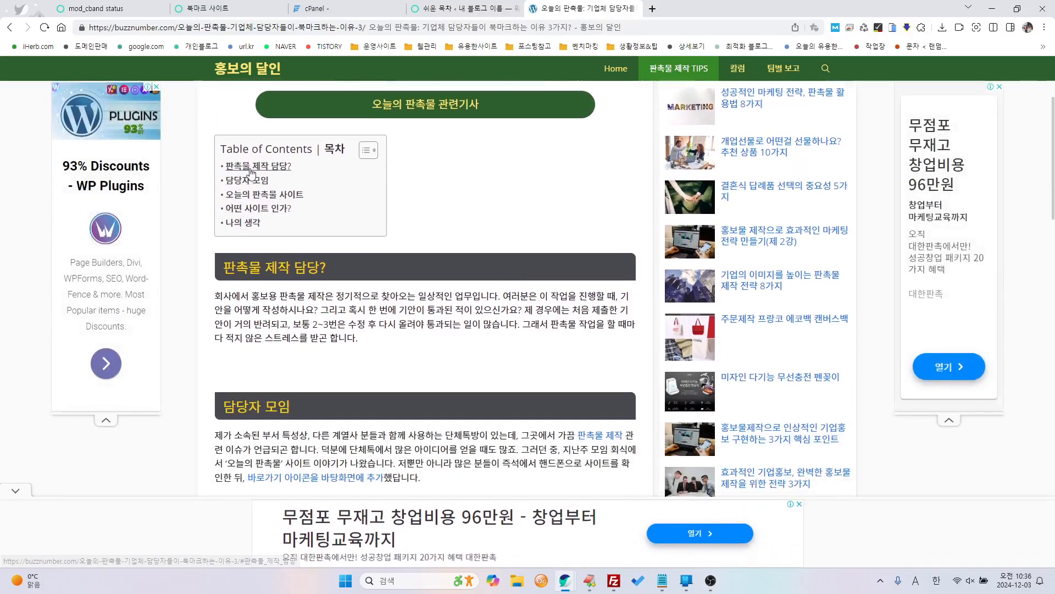
click(247, 211)
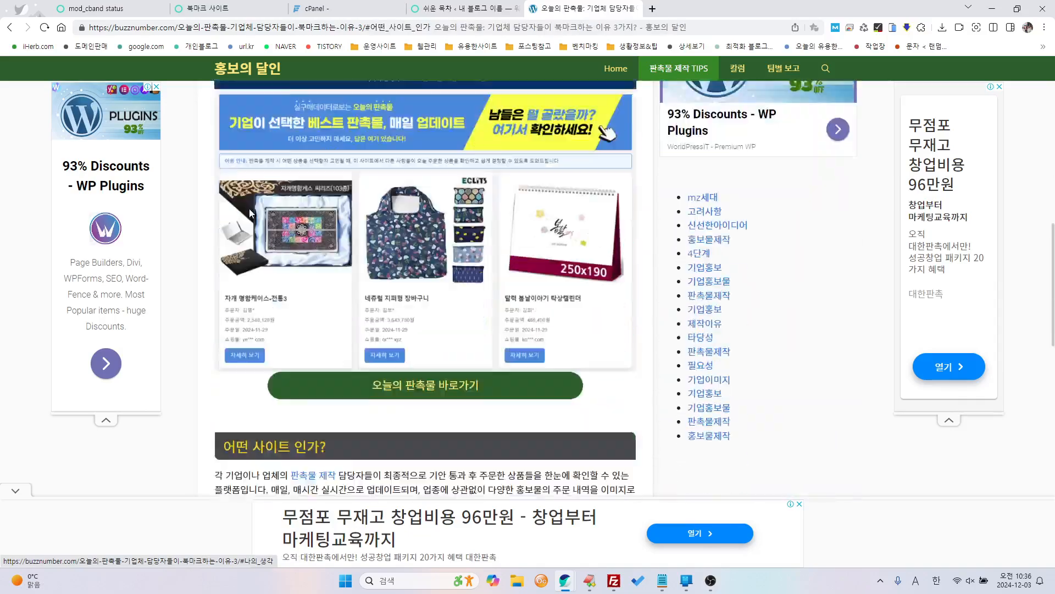
scroll(275, 387, up, 20)
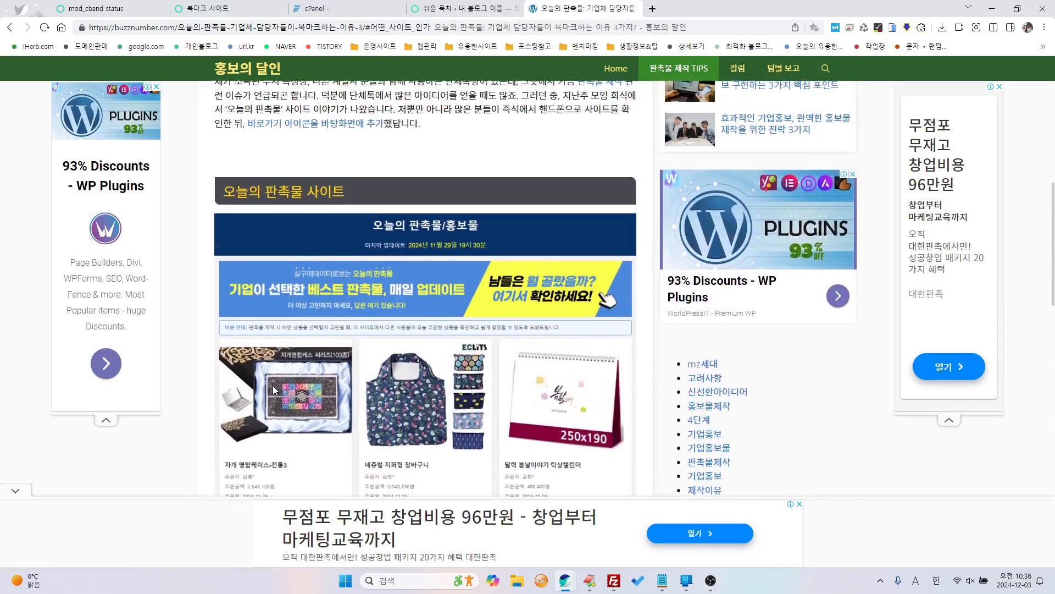
click(368, 317)
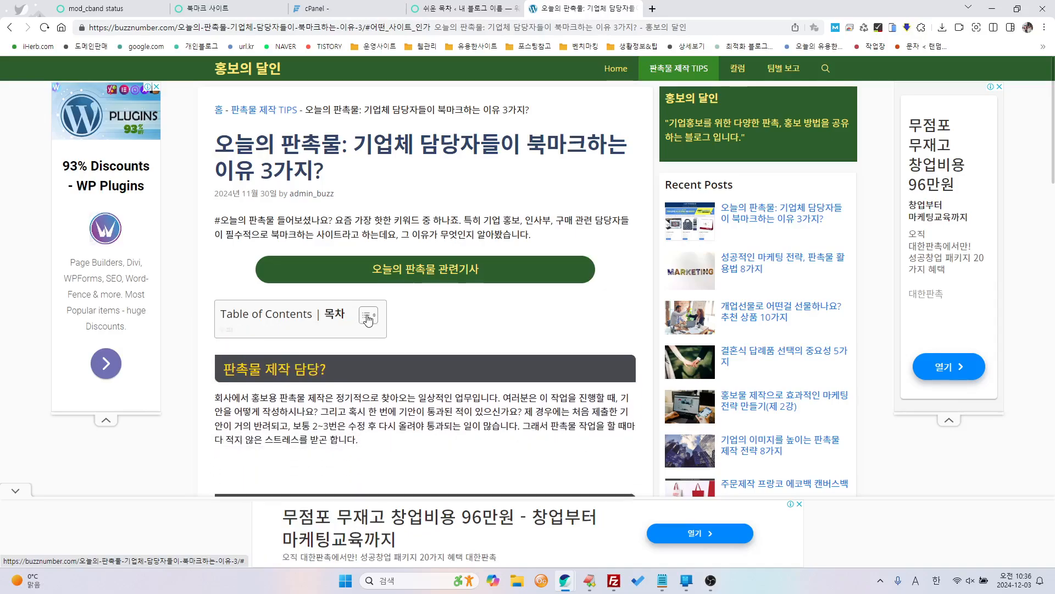
click(368, 317)
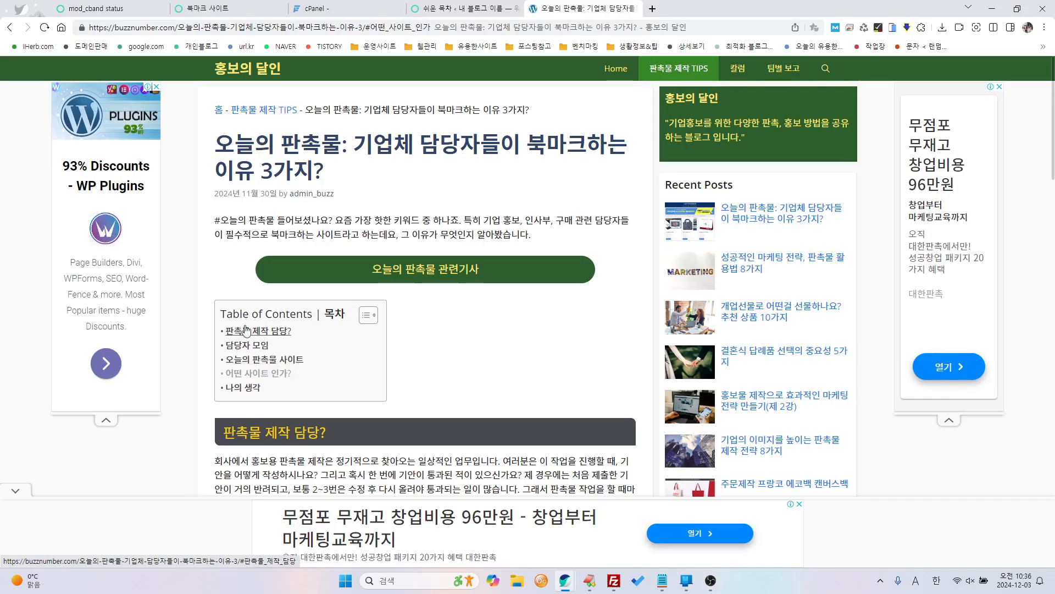
click(249, 389)
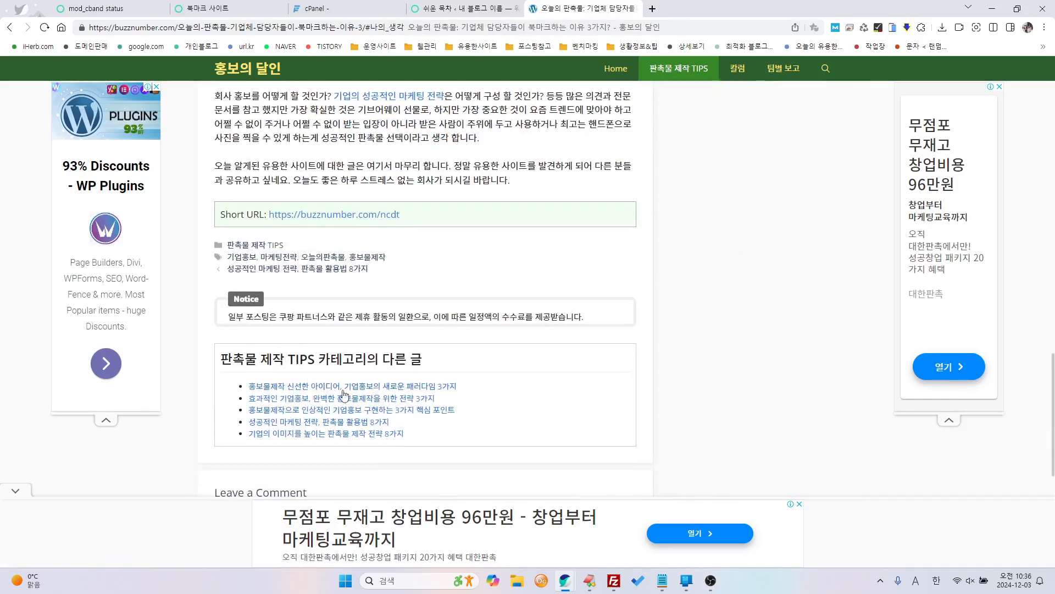
scroll(352, 401, up, 10)
- Dismiss the ad over the example post, examine the section anchor in its address, and return to the 쉬운 목차 settings
click(480, 9)
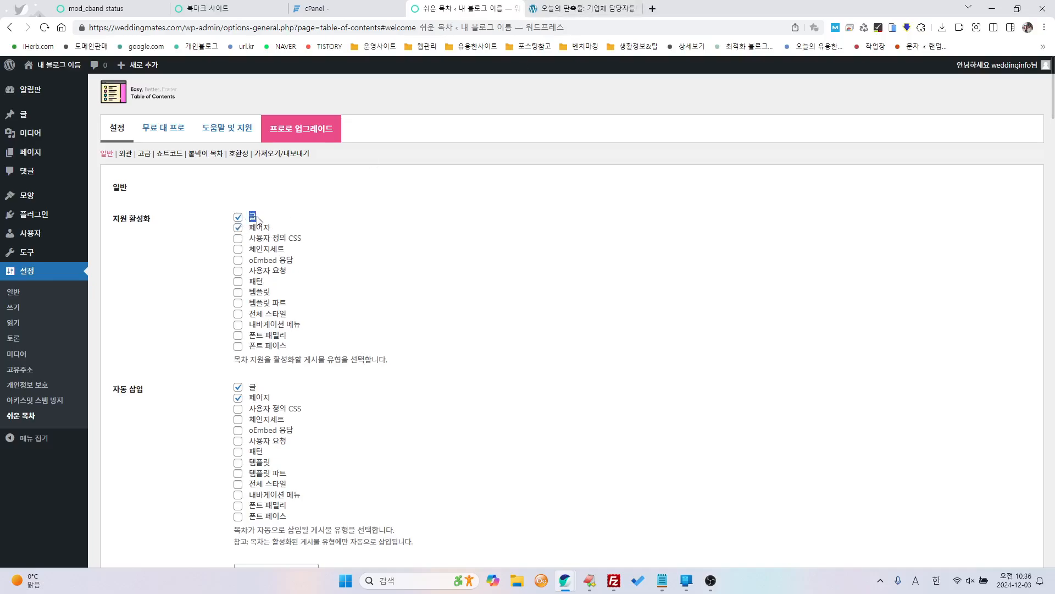
click(570, 8)
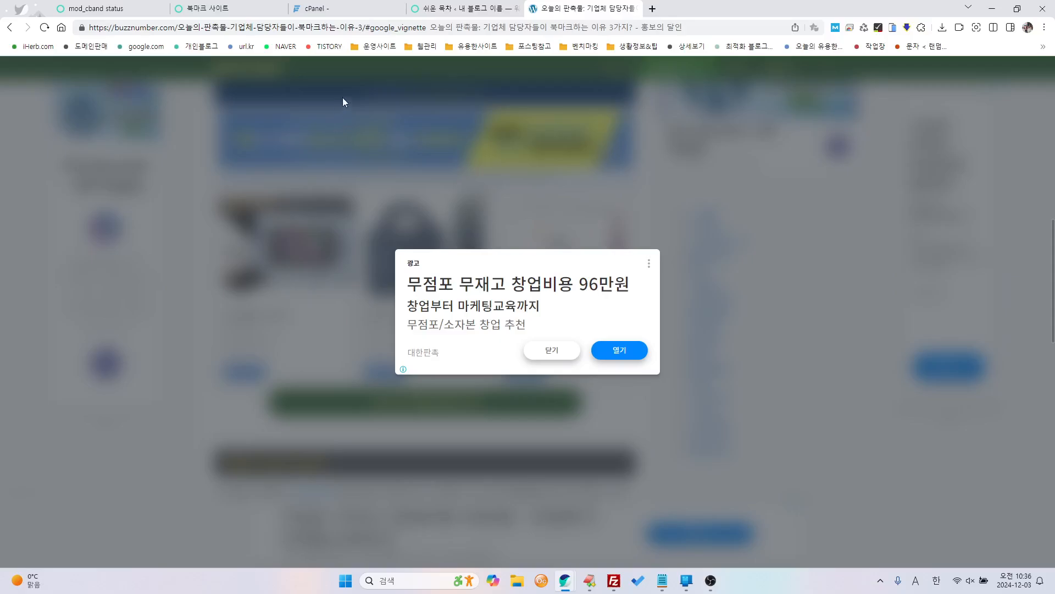
click(572, 352)
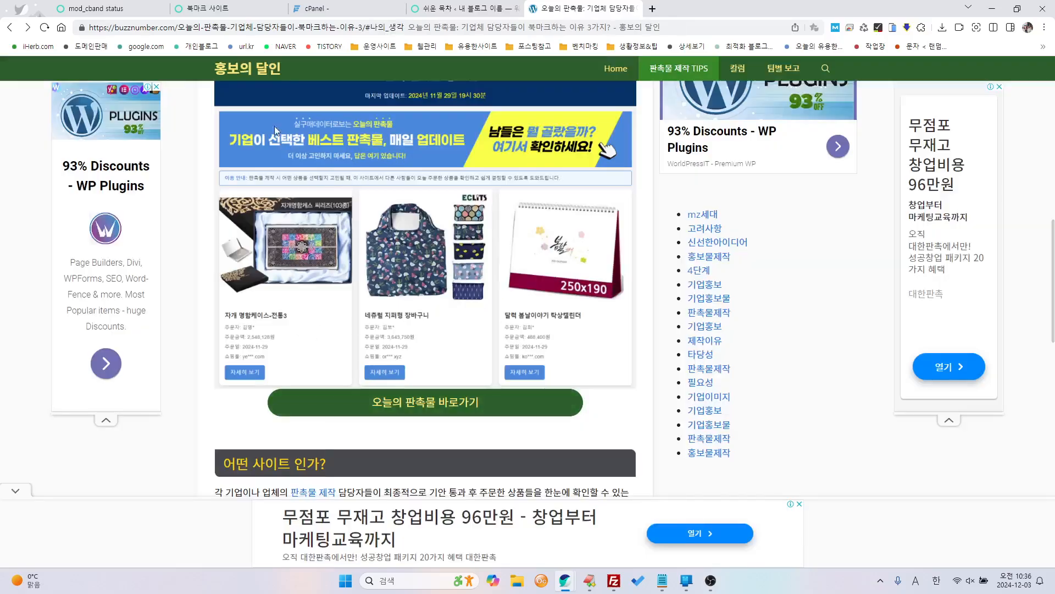
drag(187, 28, 475, 28)
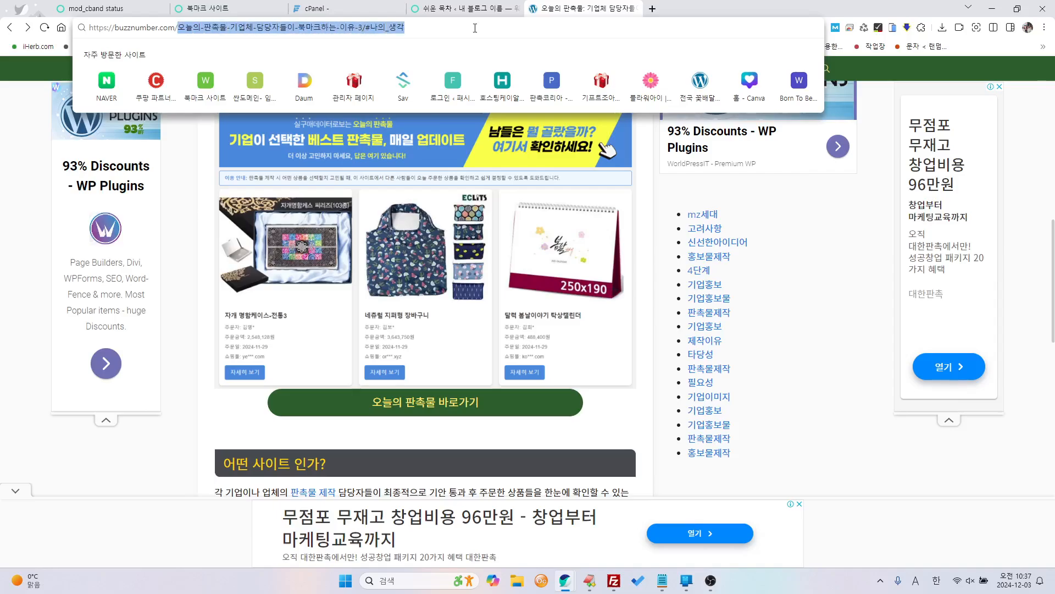
click(649, 441)
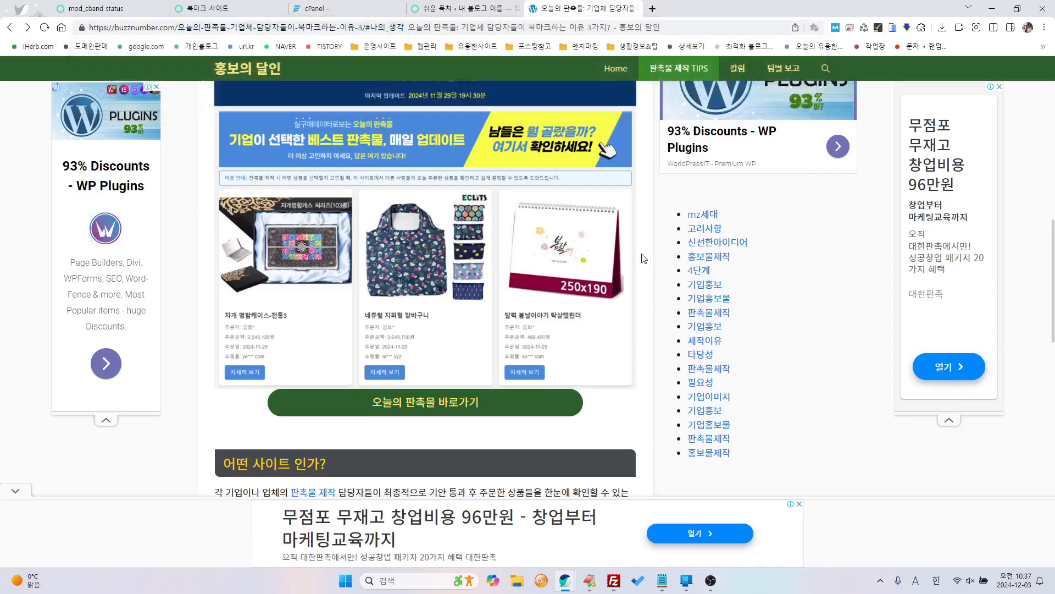
click(439, 8)
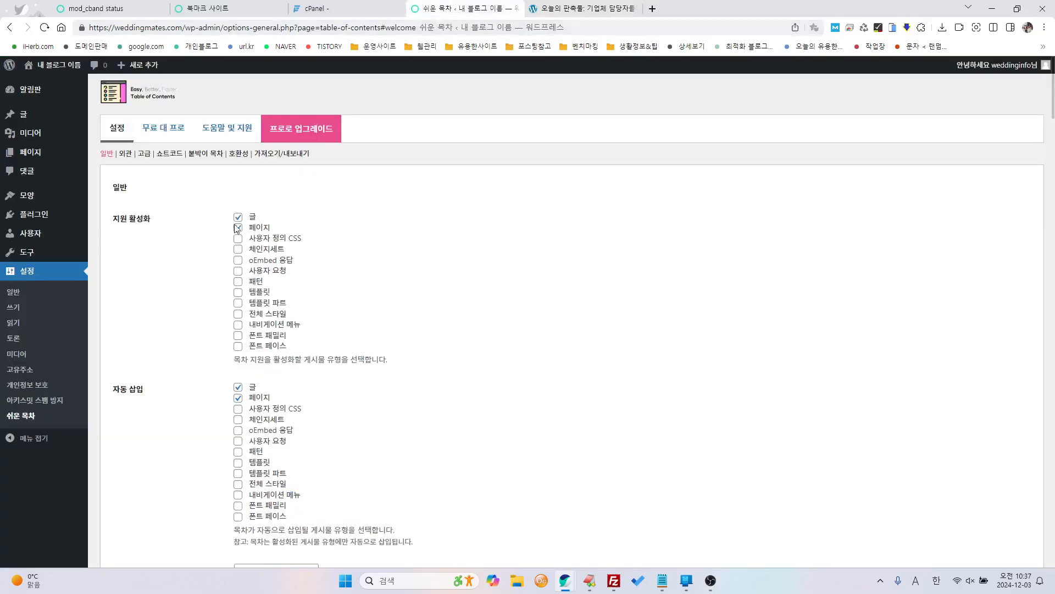
- Preview the Privacy Policy page from the site's page list and examine how its table of contents matches the headings
mouse_move(23, 118)
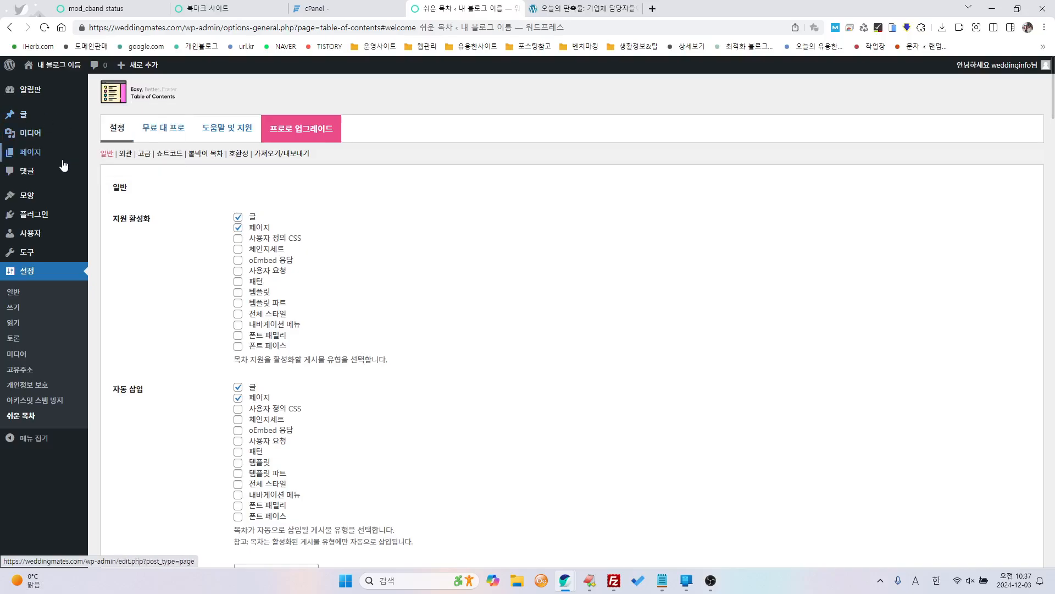
mouse_move(32, 160)
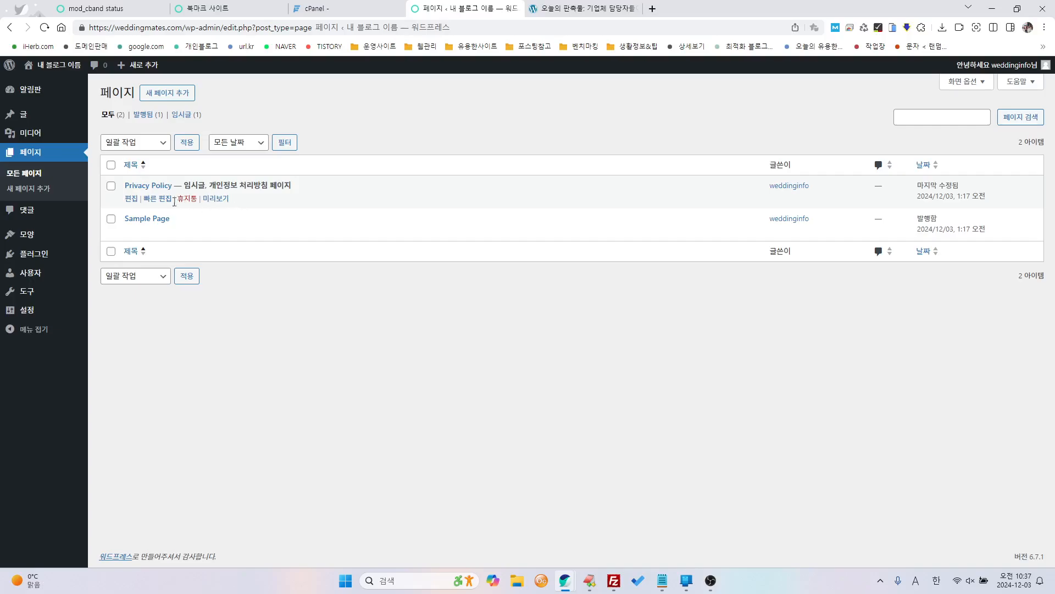
click(215, 199)
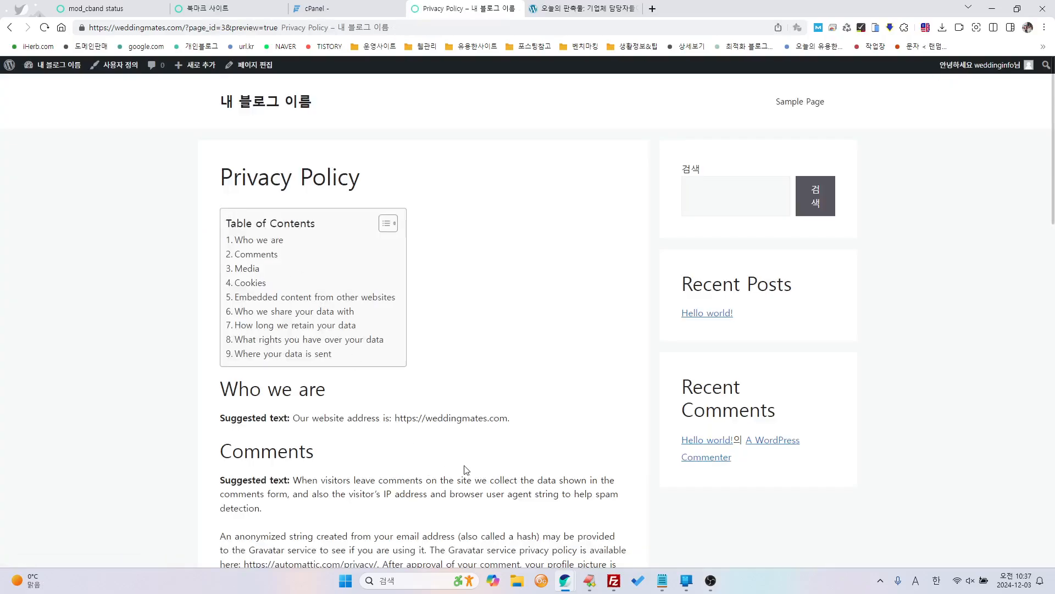
scroll(465, 470, down, 1)
scroll(464, 459, up, 1)
scroll(353, 464, down, 6)
scroll(373, 469, up, 4)
scroll(373, 469, up, 2)
drag(221, 174, 384, 185)
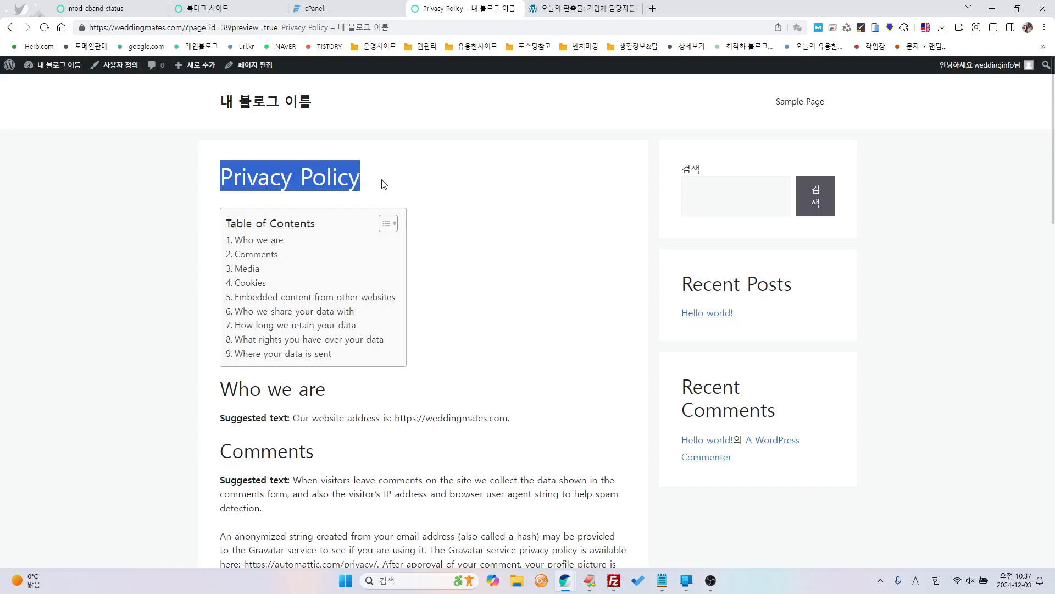
scroll(473, 401, down, 6)
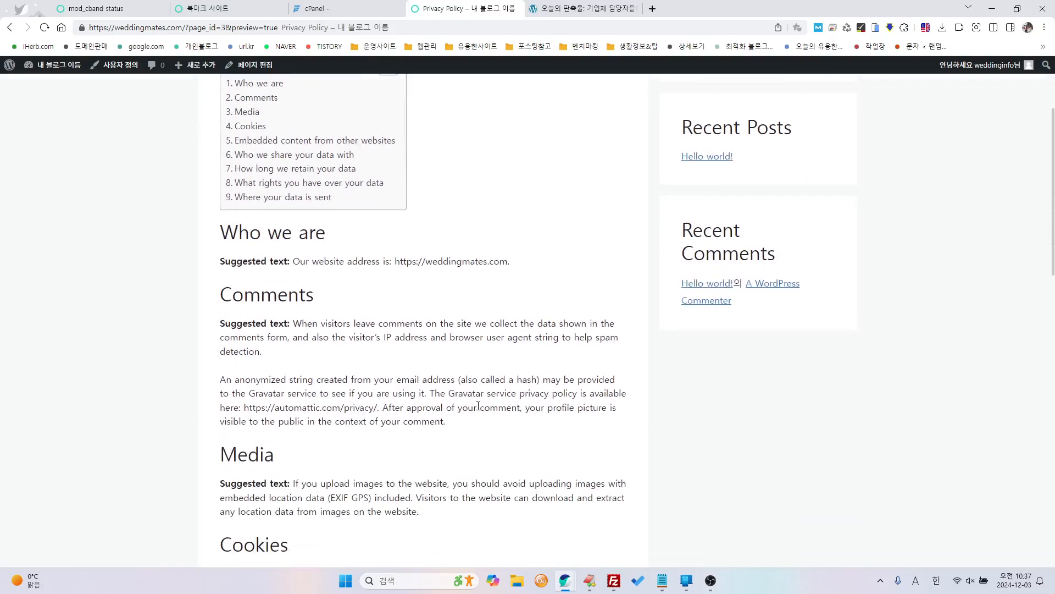
scroll(477, 411, down, 4)
scroll(477, 411, up, 11)
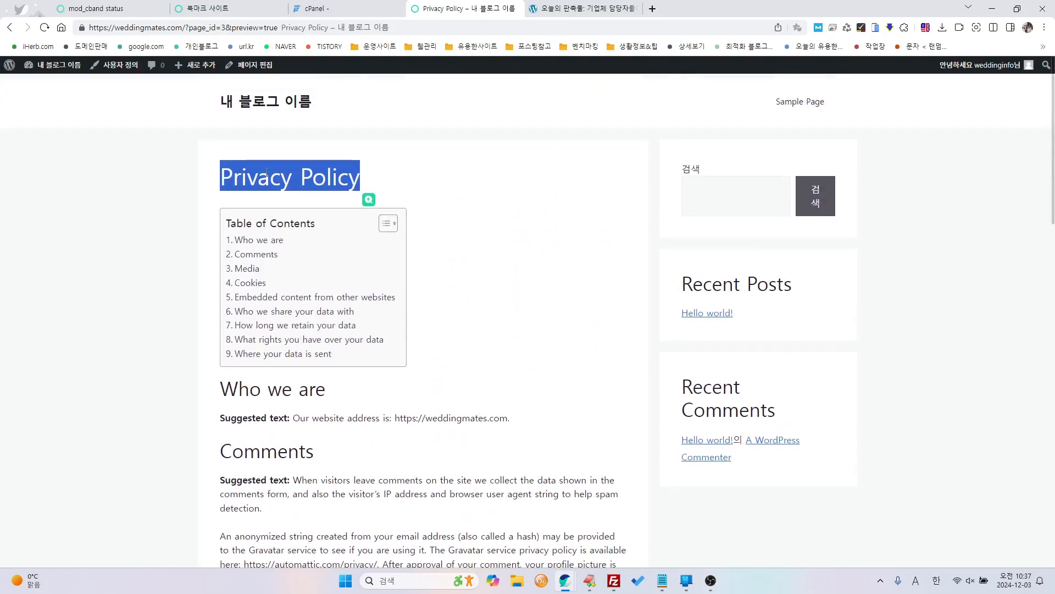
click(454, 286)
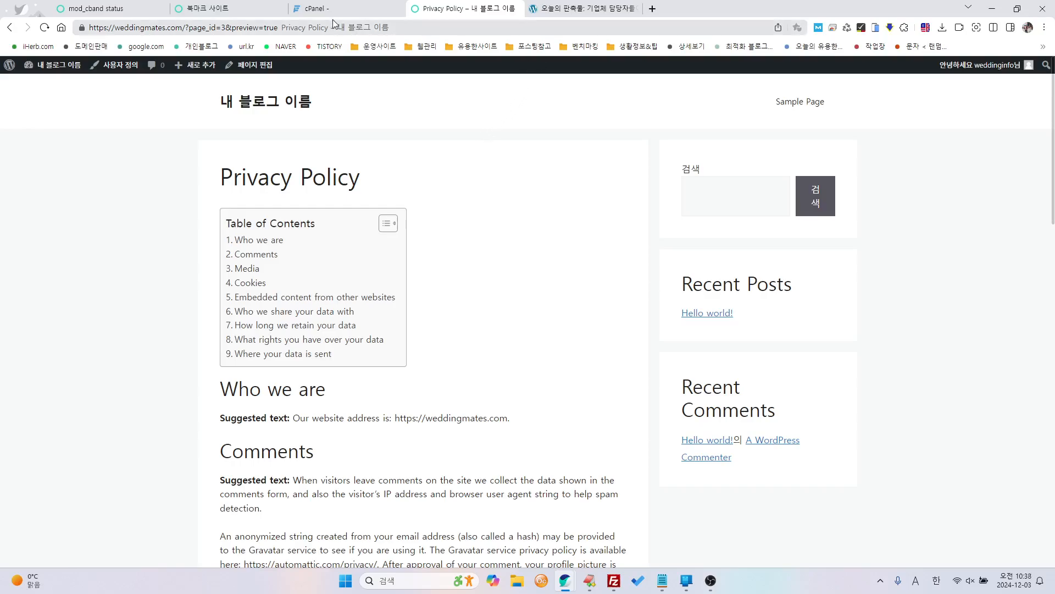
- Reopen the 쉬운 목차 general settings from the dashboard and keep 페이지 enabled under 지원 활성화
click(46, 73)
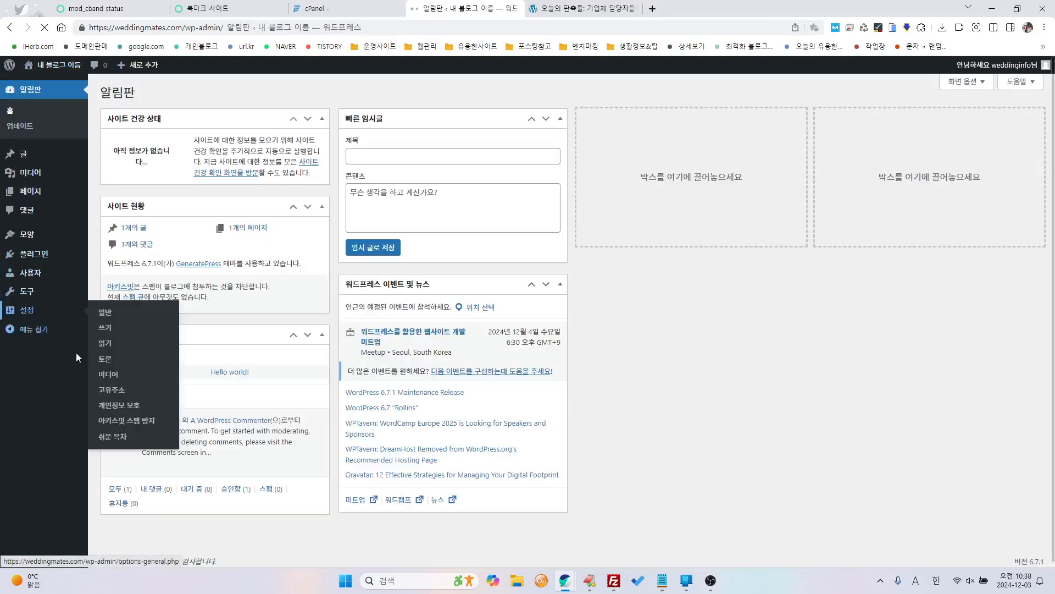
click(30, 311)
click(48, 422)
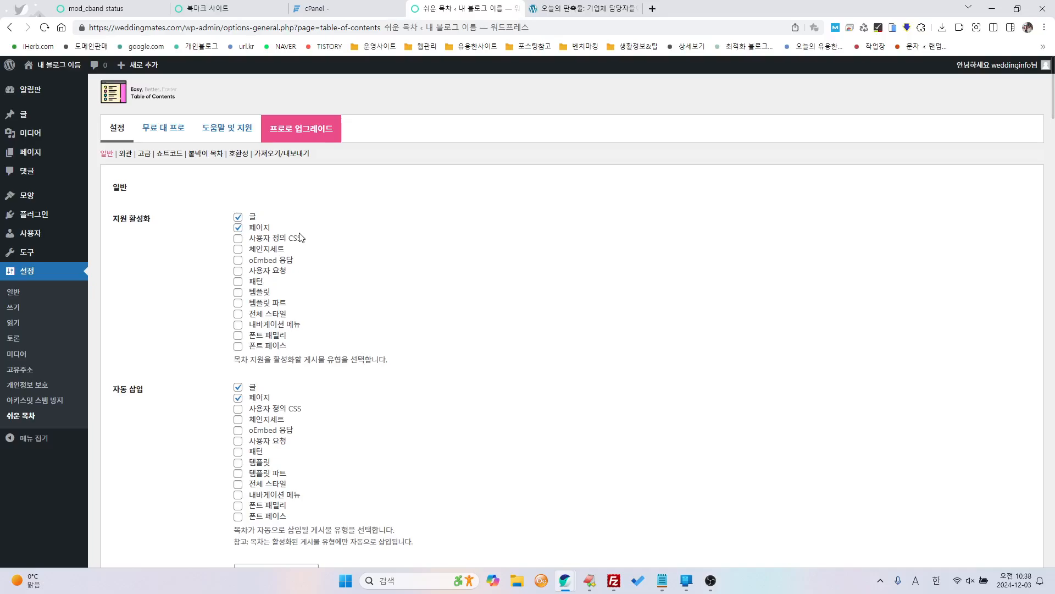
click(238, 227)
click(239, 229)
- Compare the 헤더 라벨 setting with the table of contents heading shown in the buzznumber.com example post
scroll(210, 398, down, 2)
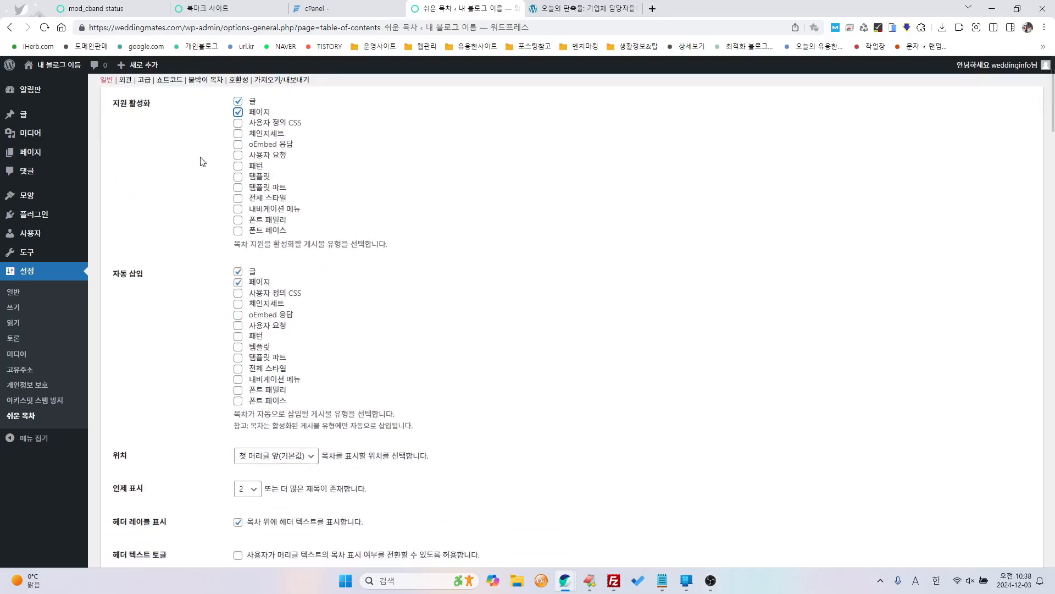
scroll(427, 348, down, 3)
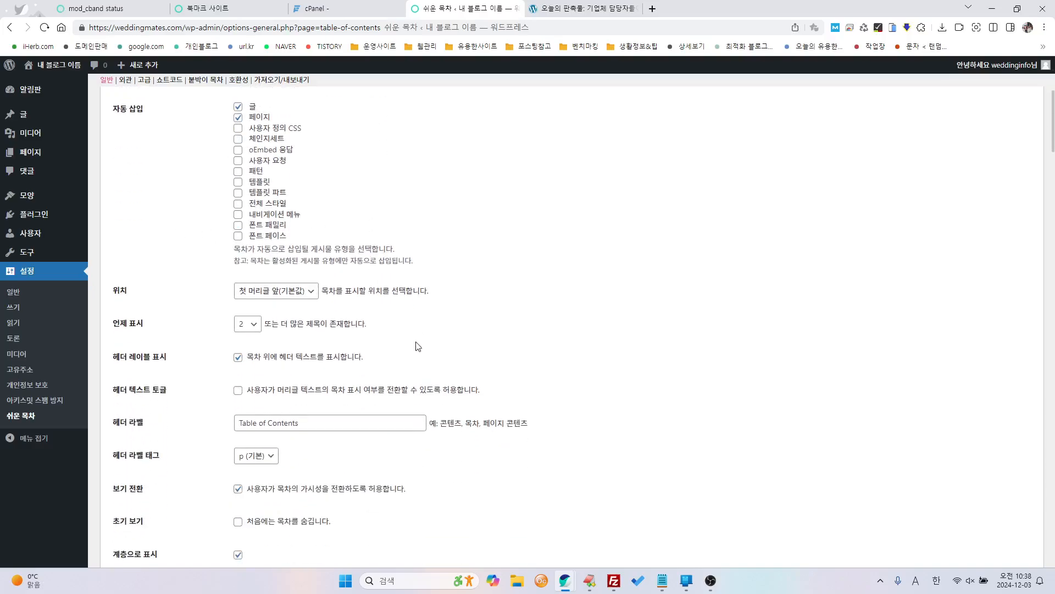
scroll(417, 346, down, 2)
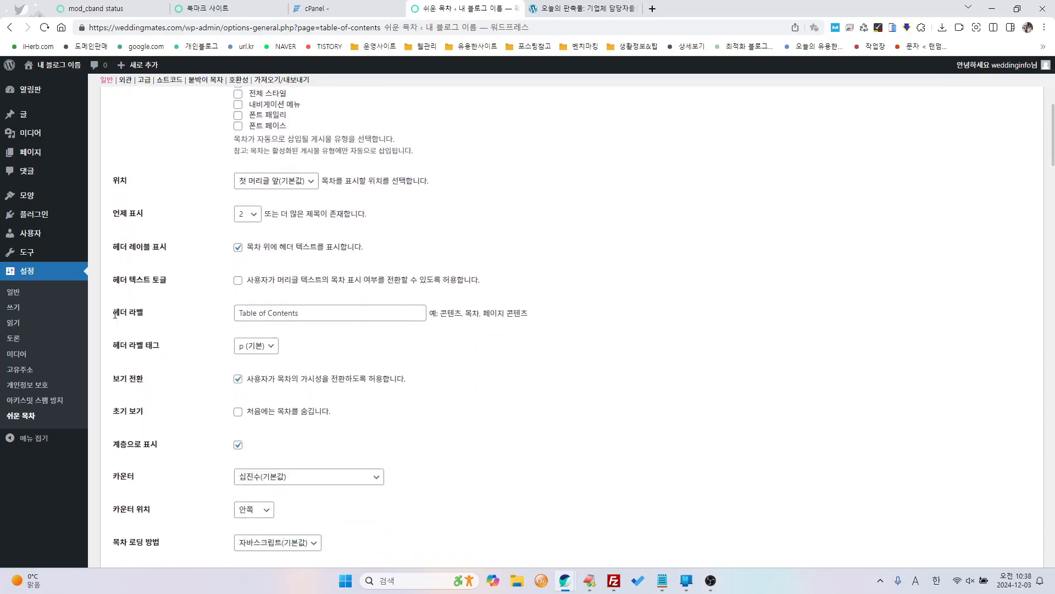
drag(115, 315, 144, 315)
click(583, 8)
scroll(472, 289, up, 7)
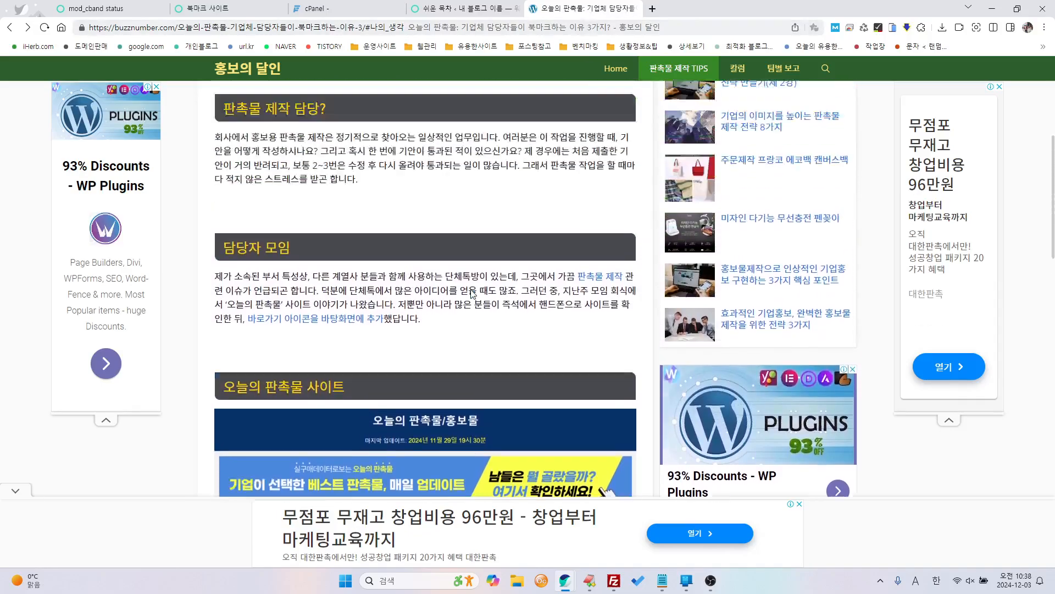
scroll(471, 294, up, 6)
drag(221, 314, 351, 316)
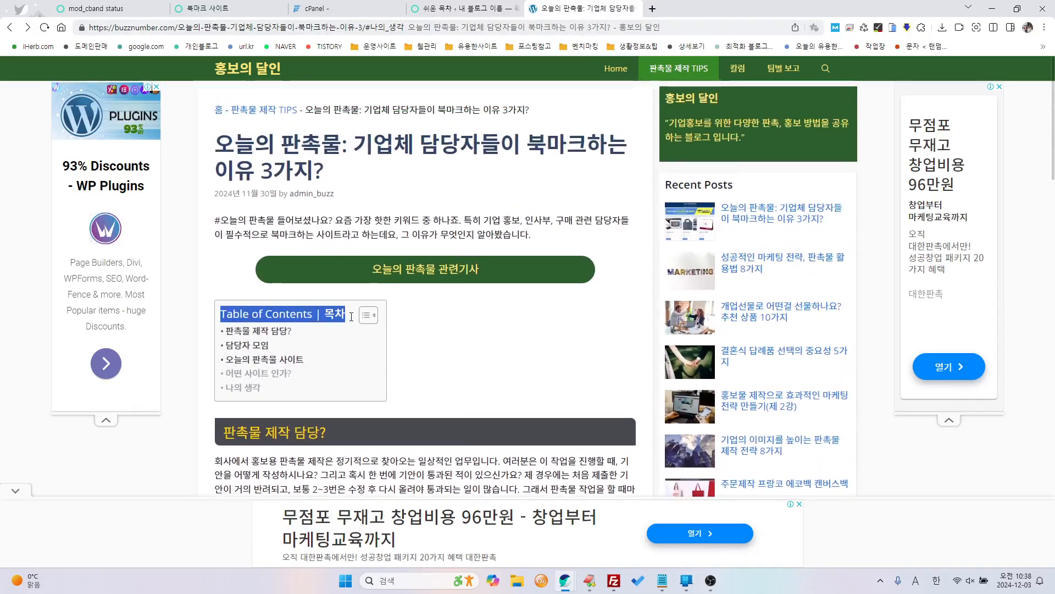
key(ctrl+shift+Tab)
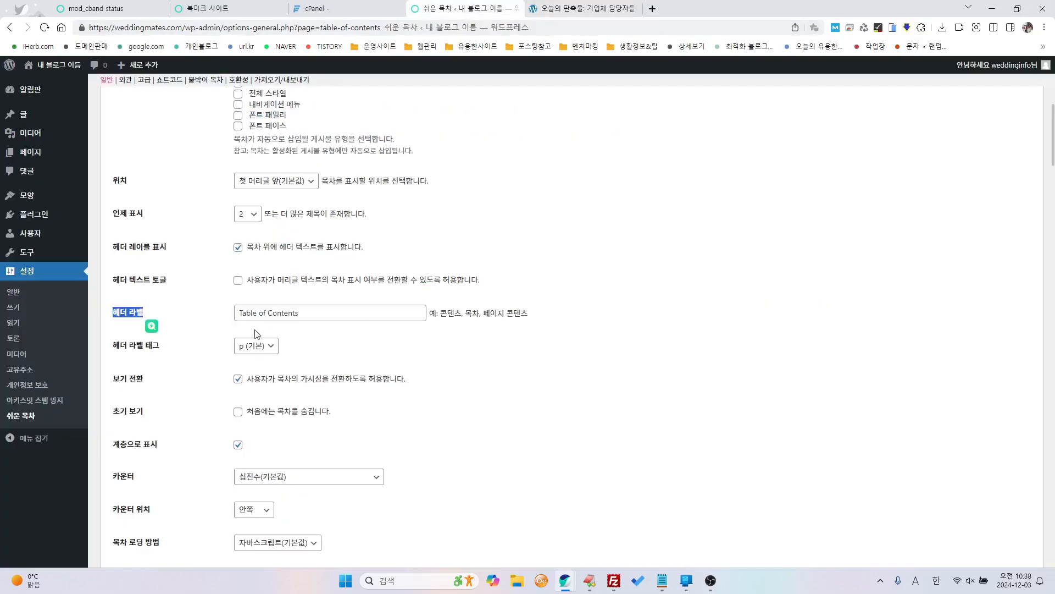
- Set the table of contents header label (헤더 라벨) to "목차 | Table of Contents"
click(314, 314)
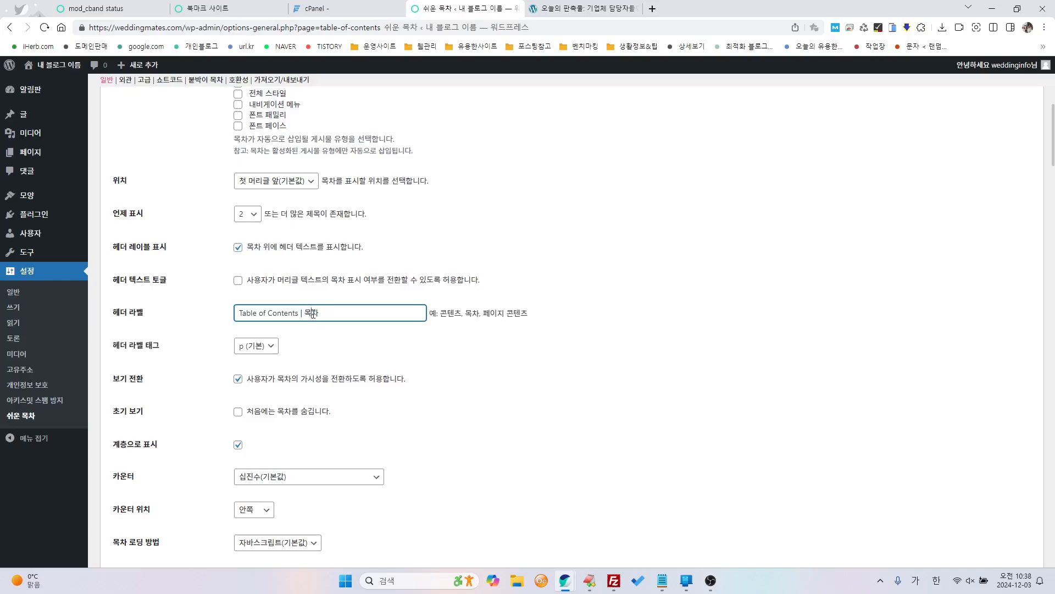
key(Home)
text(목차 |)
key(Delete)
key(Delete)
click(501, 378)
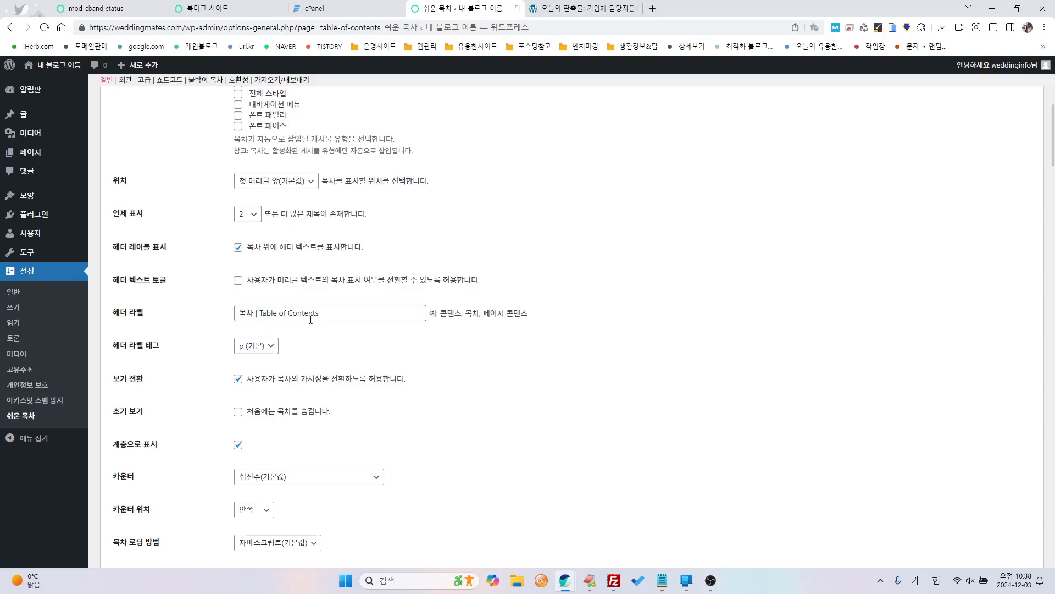
- Enable 초기 보기 to hide the table of contents initially, and bring up the example post for reference
scroll(434, 377, down, 2)
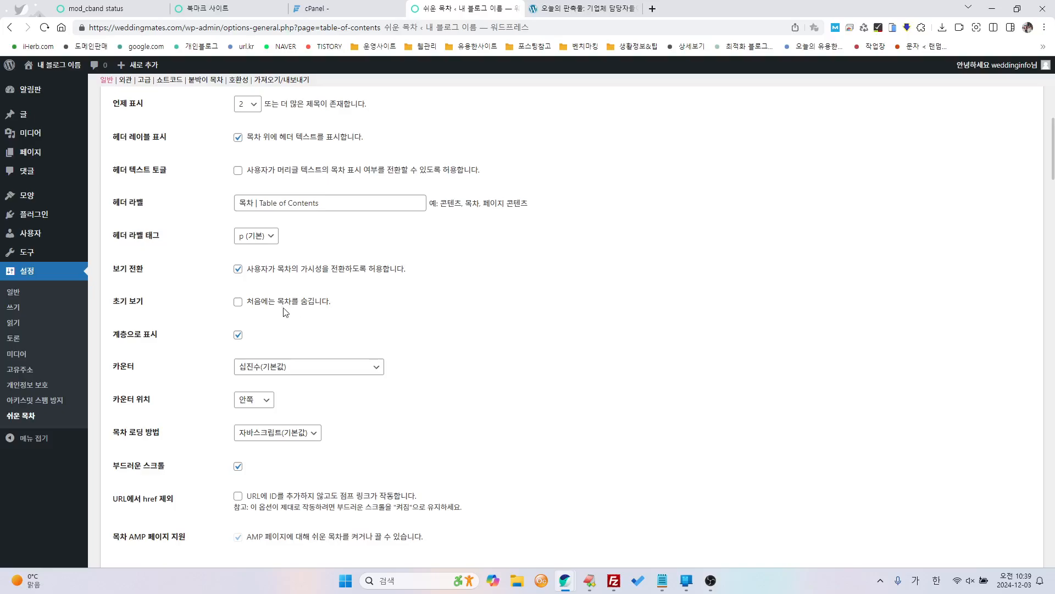
click(238, 301)
click(578, 9)
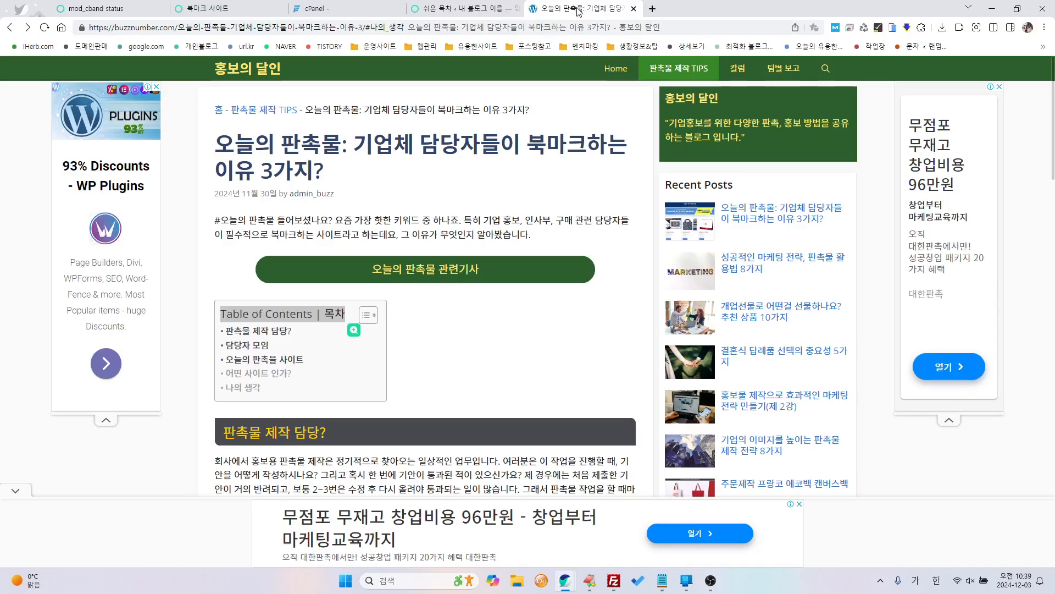
- Reload the example post and expand and collapse its table of contents to examine how the initially hidden list behaves
key(F5)
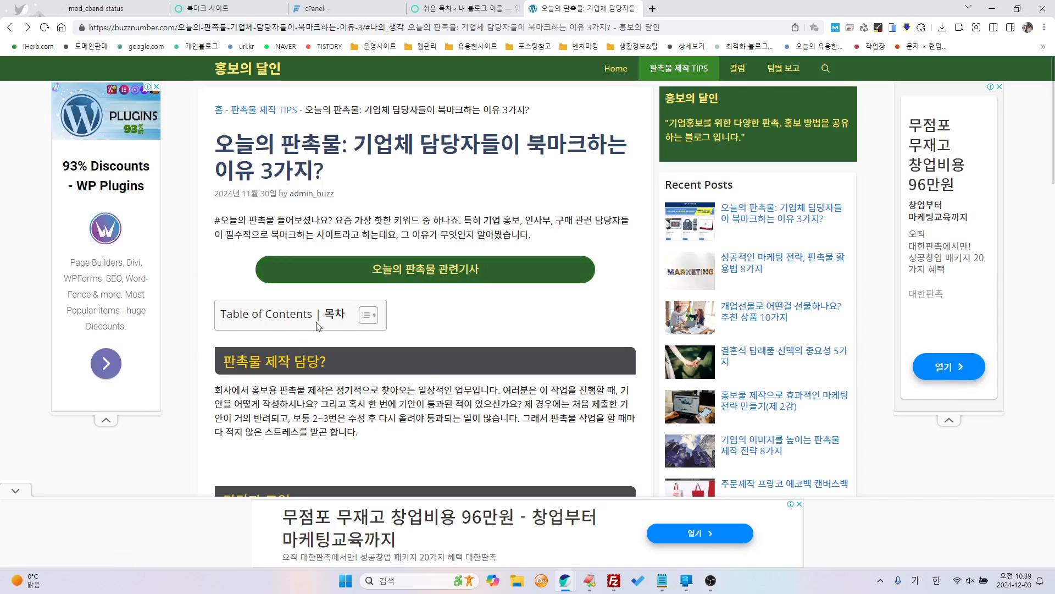
click(371, 321)
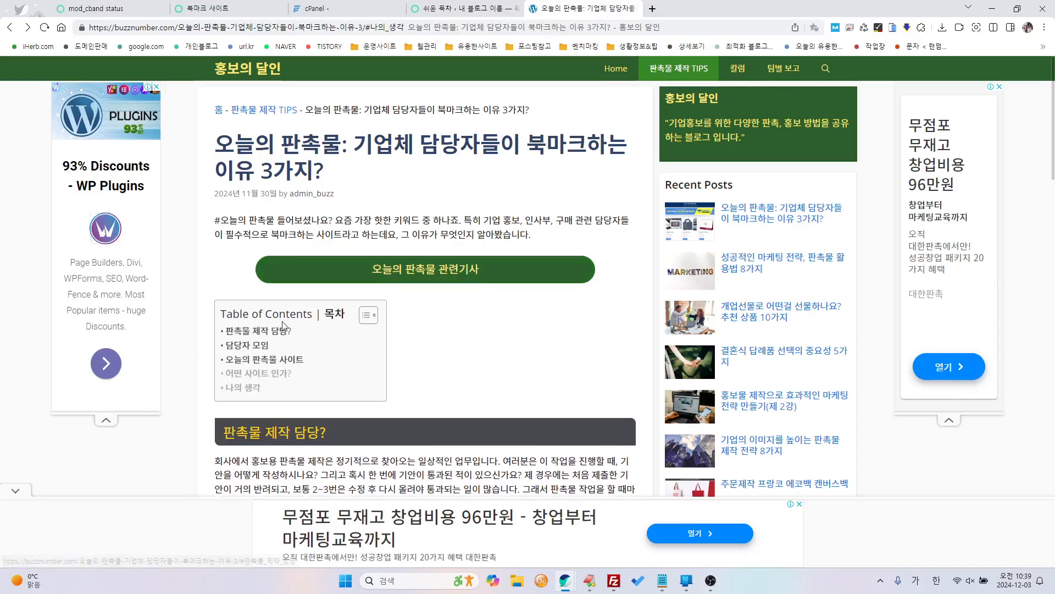
click(372, 319)
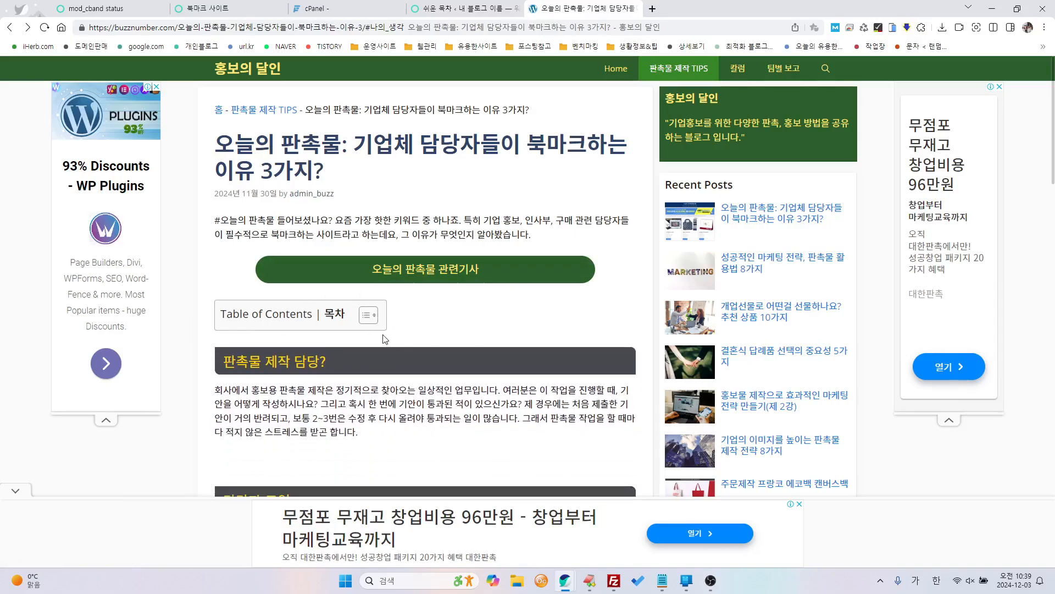
click(367, 322)
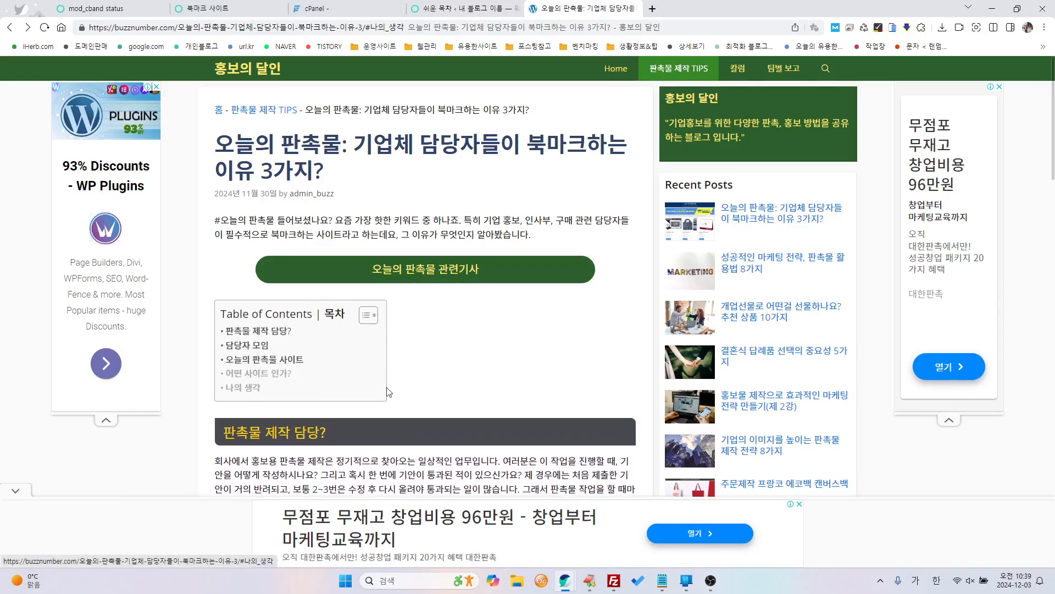
scroll(292, 183, down, 3)
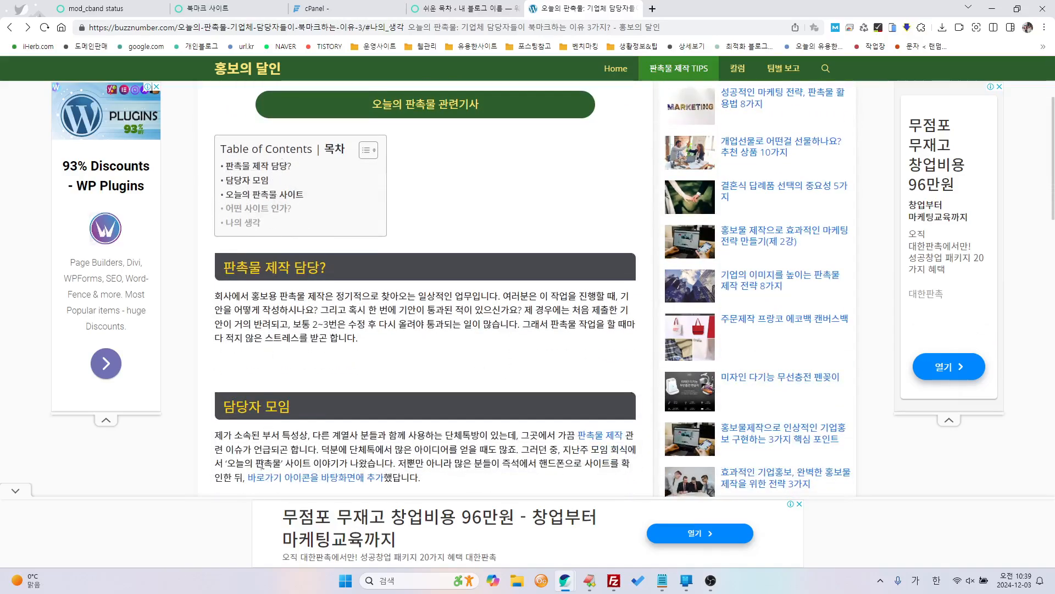
click(368, 154)
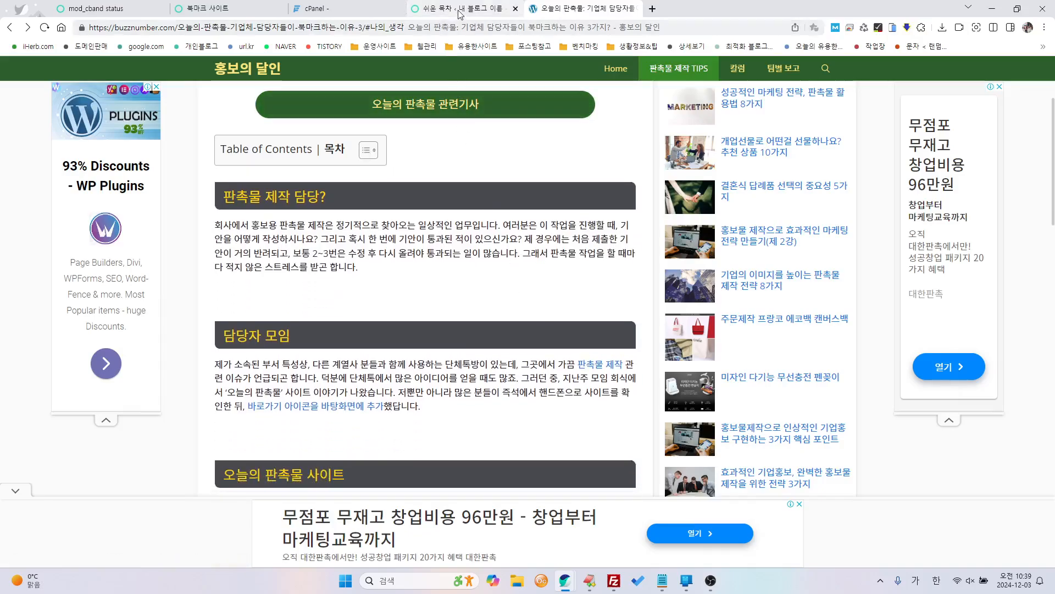
click(377, 148)
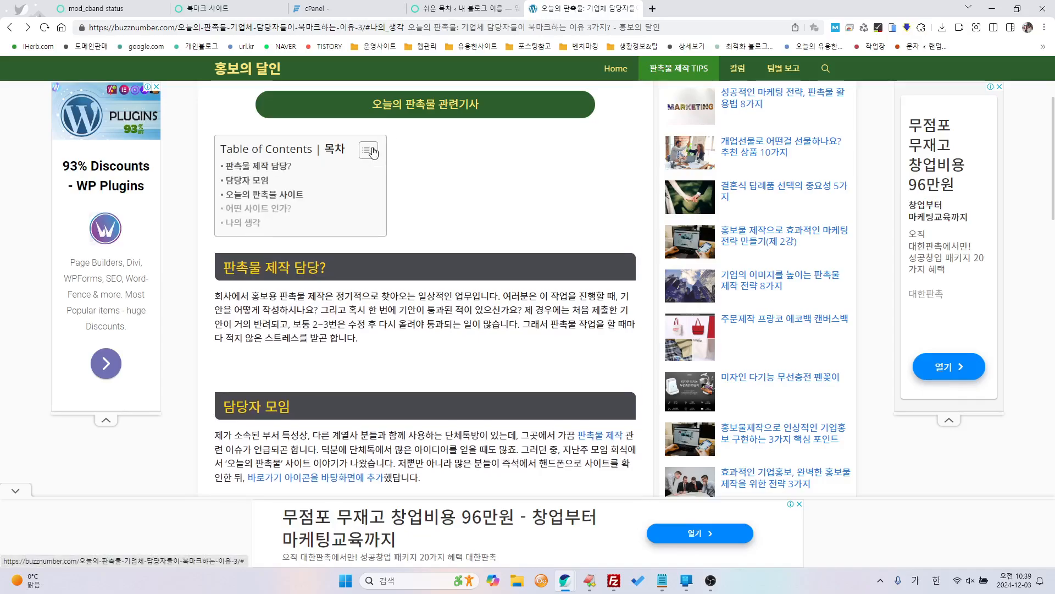
click(378, 146)
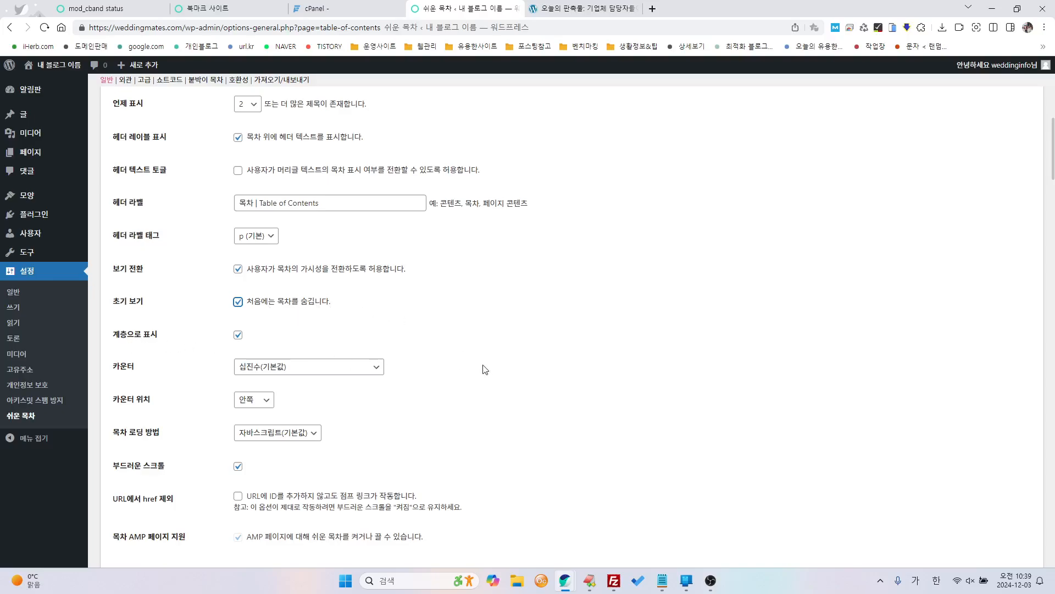
- Review the remaining 일반, 외관 and 고급 options of the 쉬운 목차 settings down to the heading level list
scroll(485, 369, down, 2)
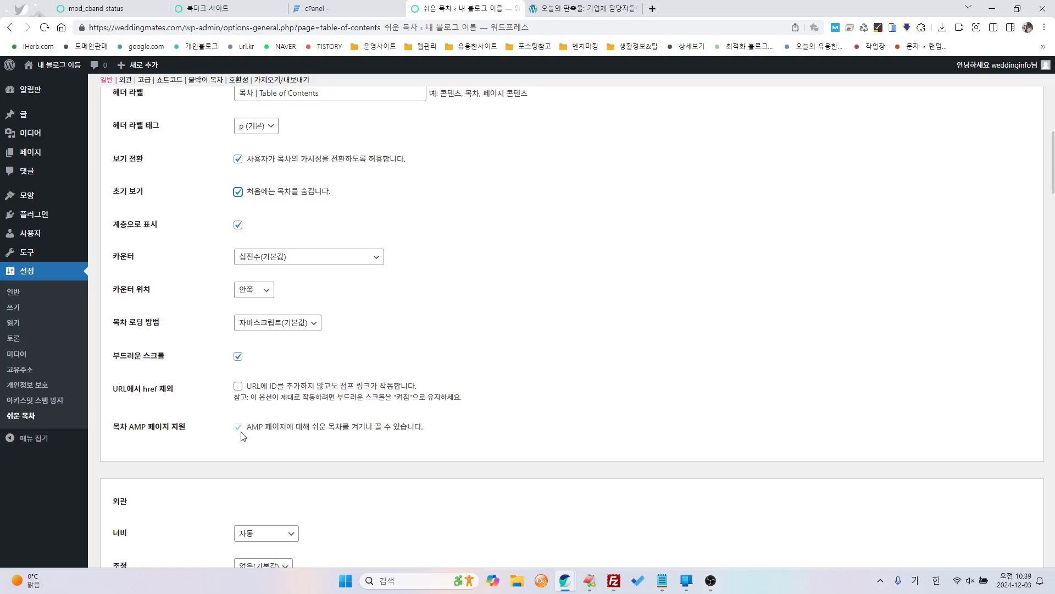
scroll(330, 477, down, 6)
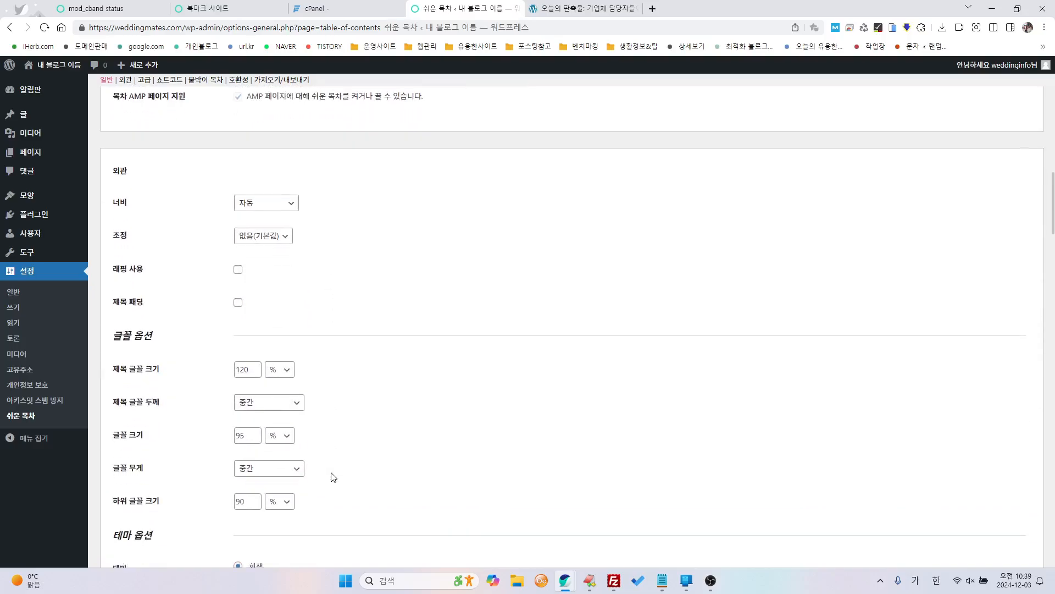
scroll(334, 477, down, 4)
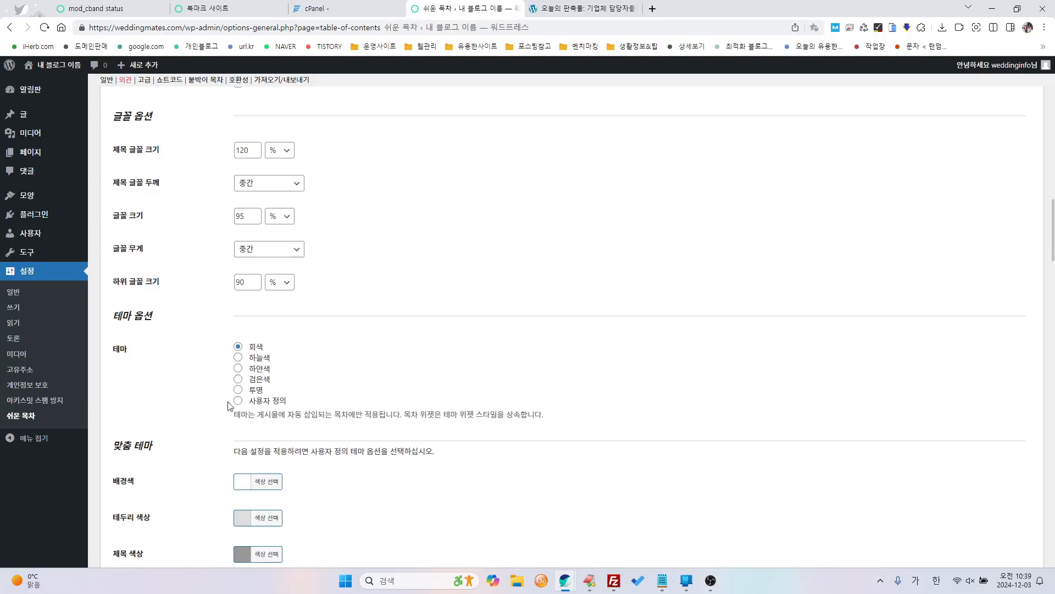
scroll(263, 417, down, 6)
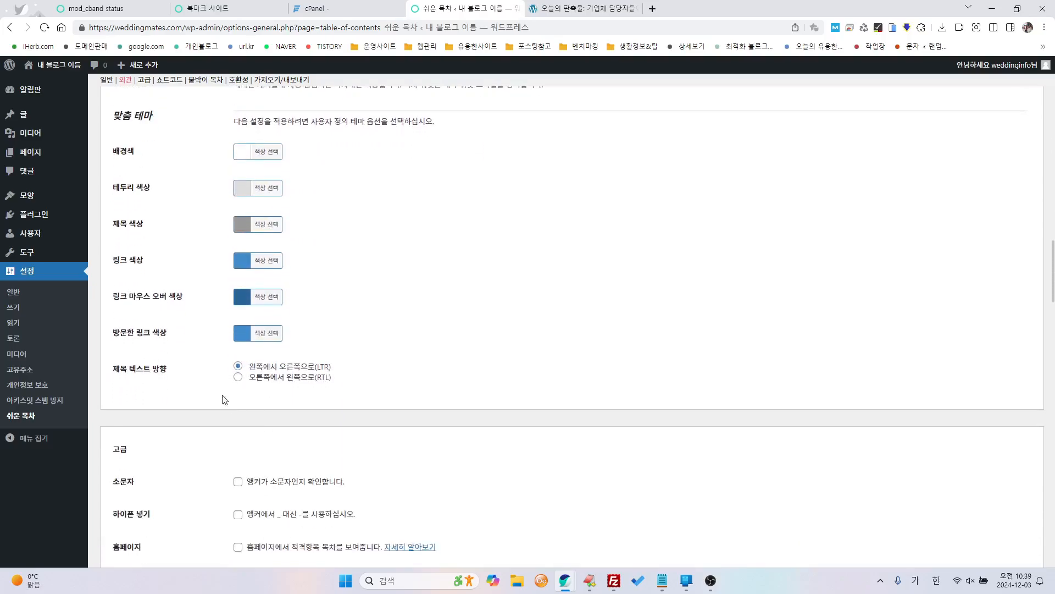
scroll(326, 415, down, 3)
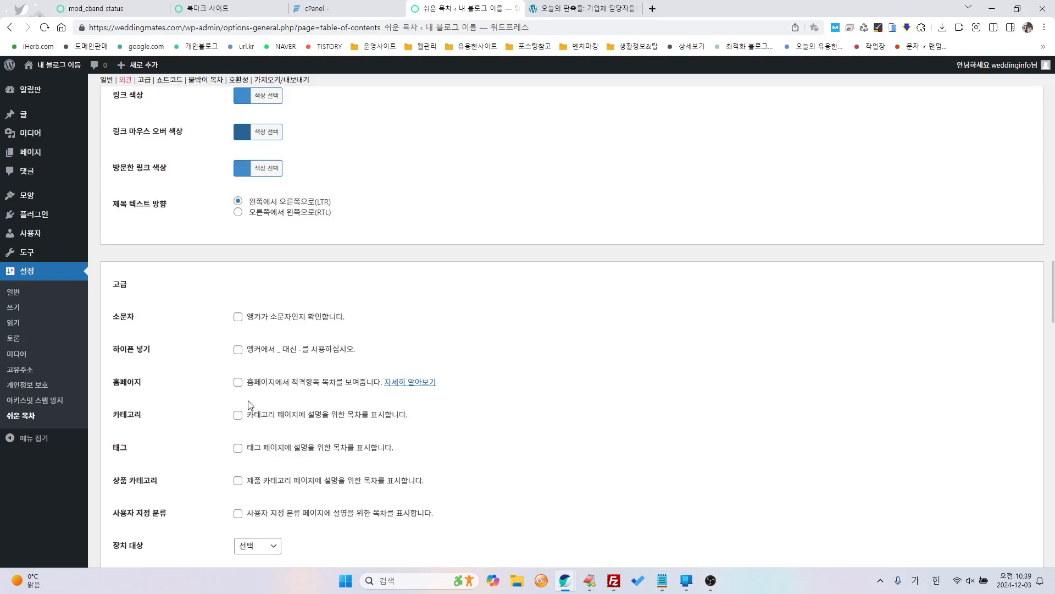
scroll(372, 409, down, 7)
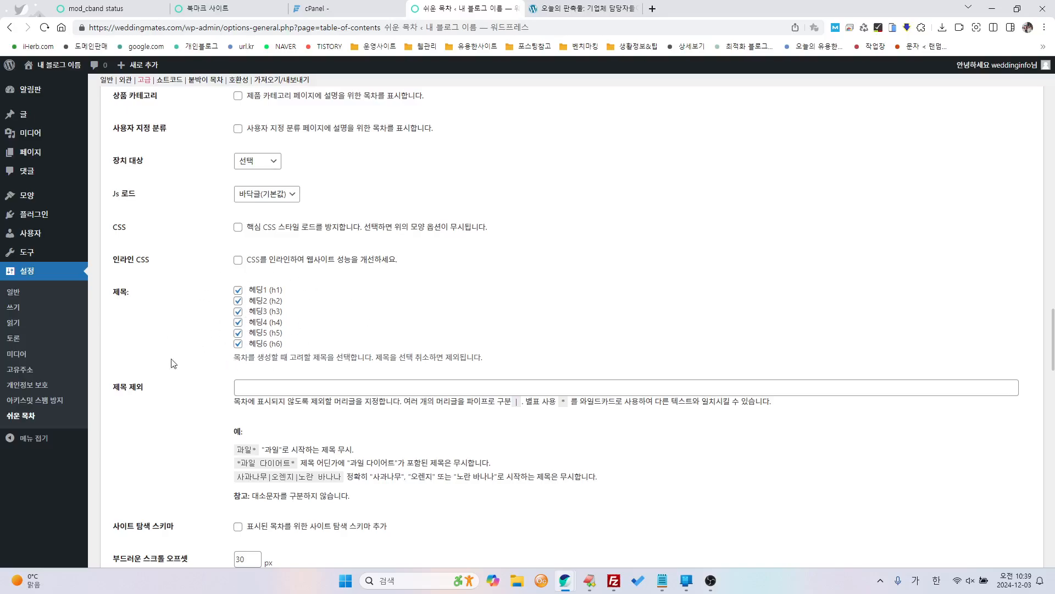
- Toggle 헤딩2 (h2) and 헤딩3 (h3) in the heading levels and return both to enabled
drag(273, 292, 281, 295)
click(271, 303)
click(272, 312)
click(240, 302)
click(239, 313)
- Save the 쉬운 목차 settings and look over the 외관 and 일반 sections again
scroll(160, 403, down, 3)
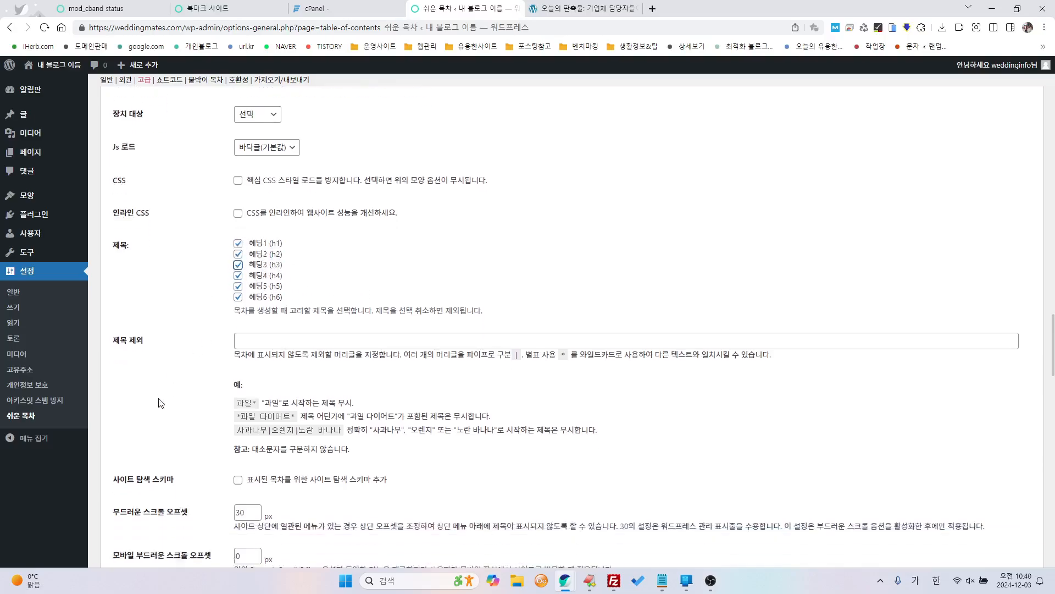
scroll(160, 403, down, 9)
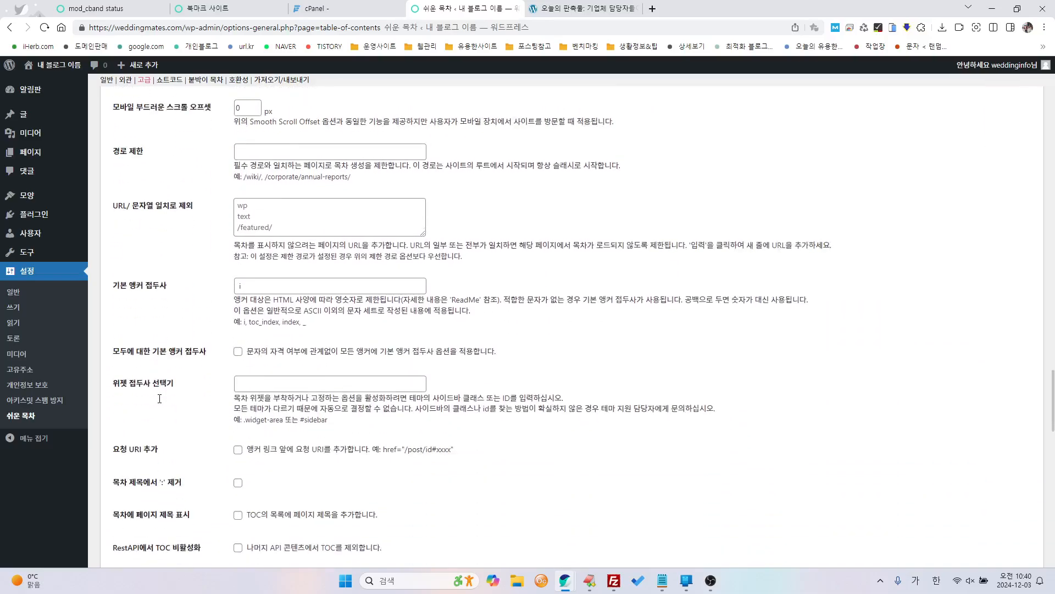
scroll(160, 399, down, 12)
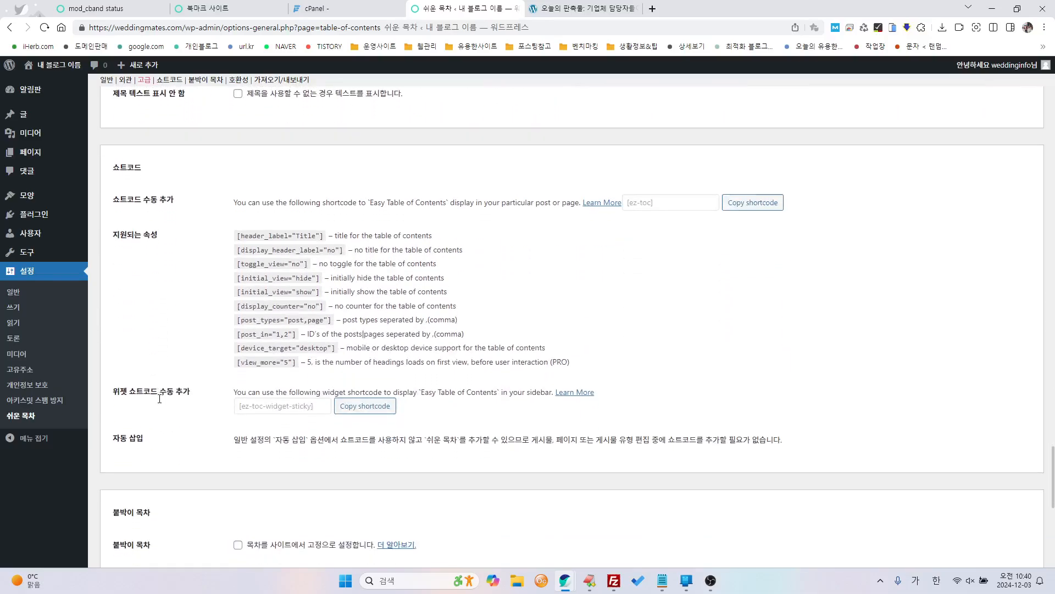
scroll(159, 398, down, 6)
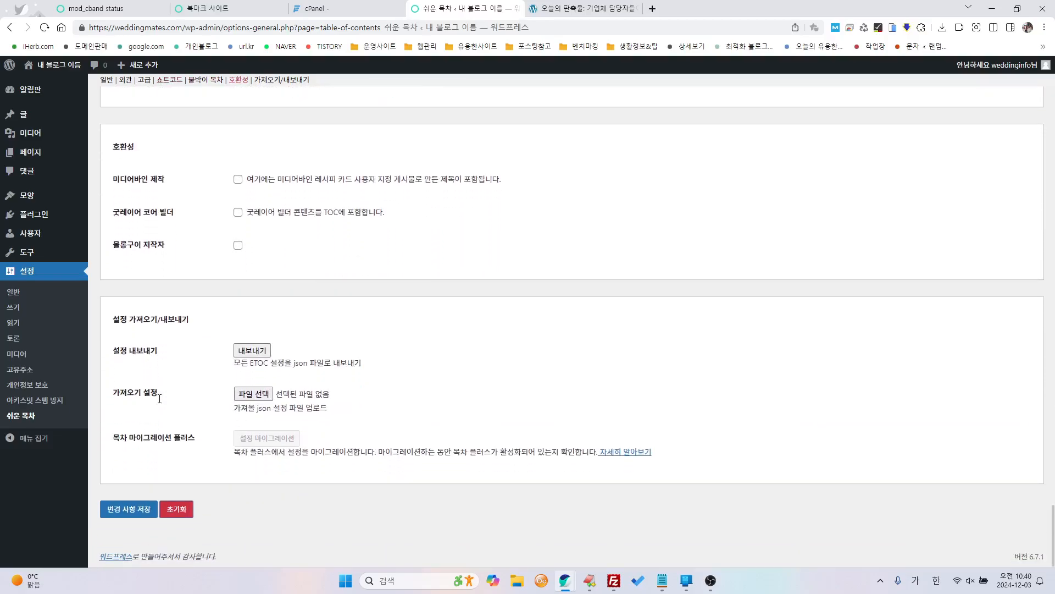
click(127, 511)
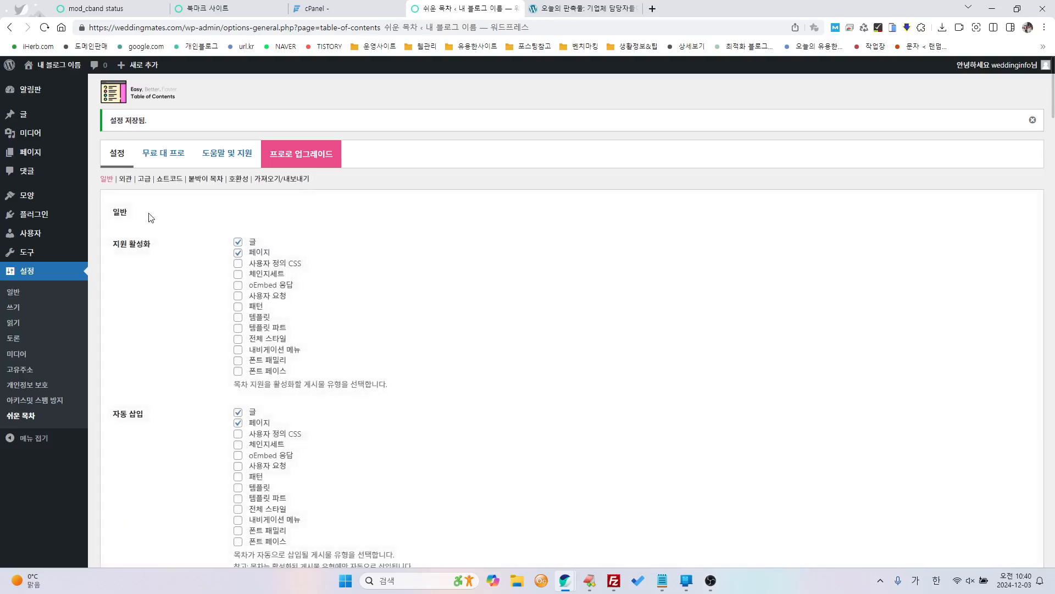
click(126, 181)
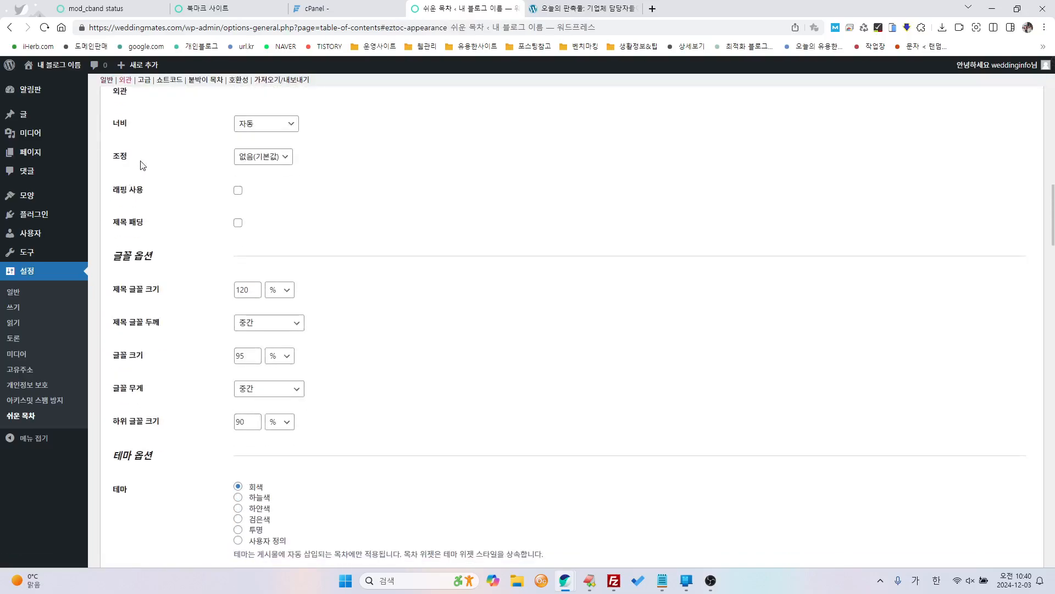
scroll(206, 255, up, 10)
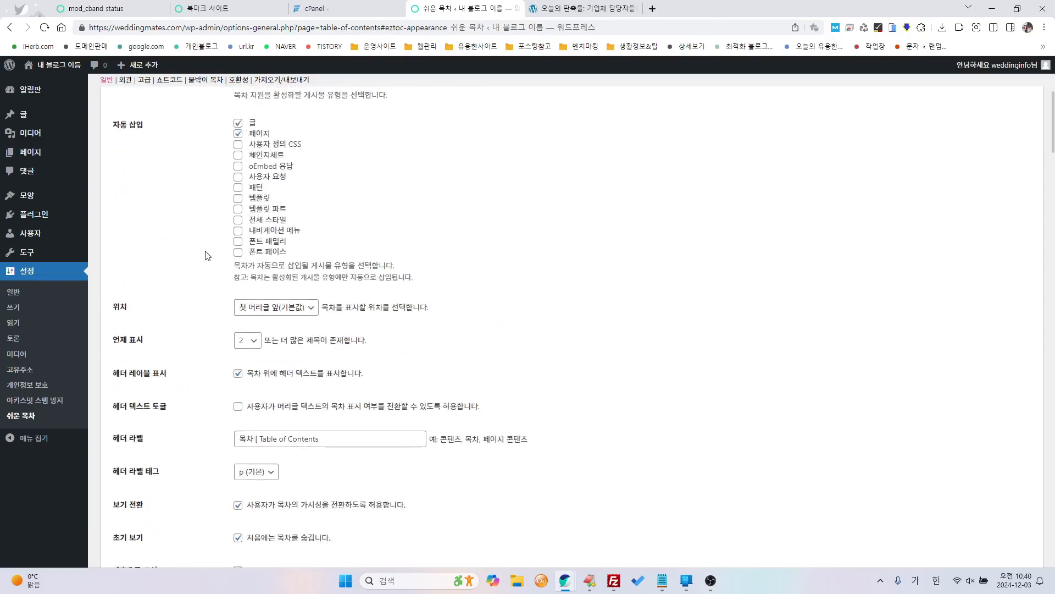
scroll(207, 255, up, 3)
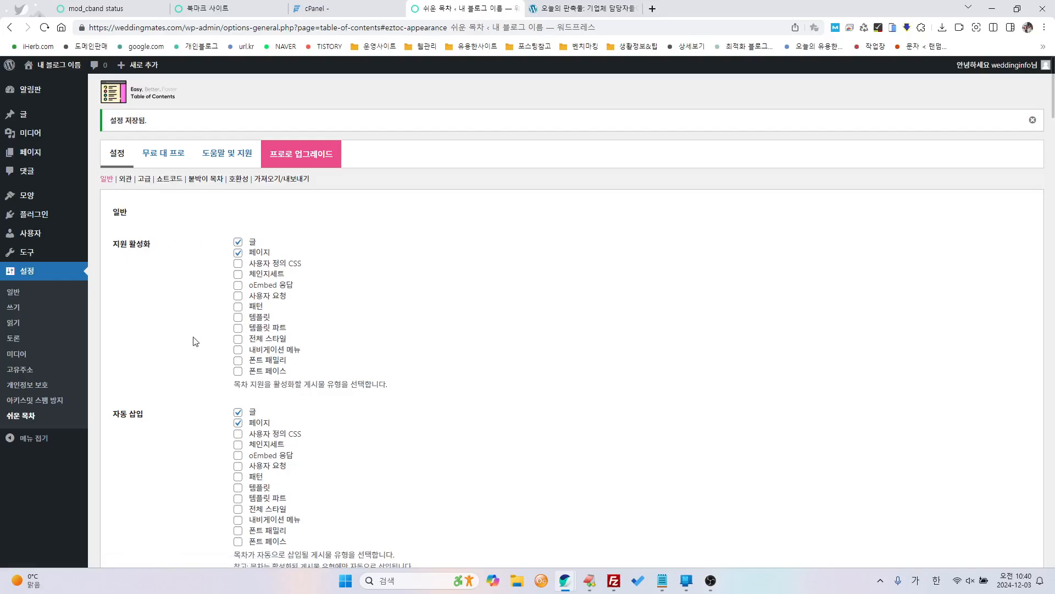
- Create a new post from the posts list and go through the block editor welcome guide to its end
mouse_move(21, 117)
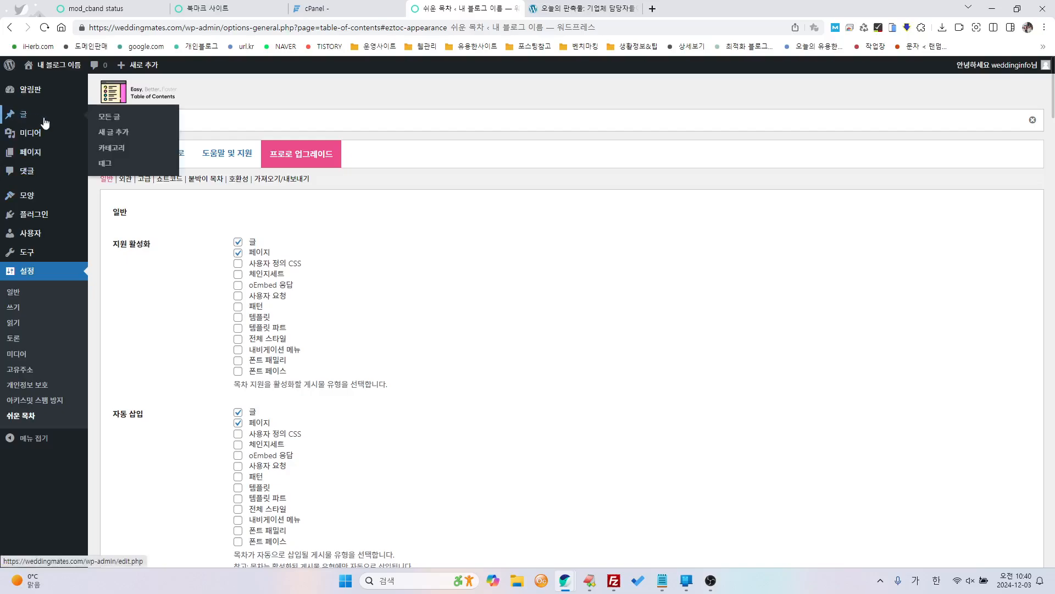
click(20, 117)
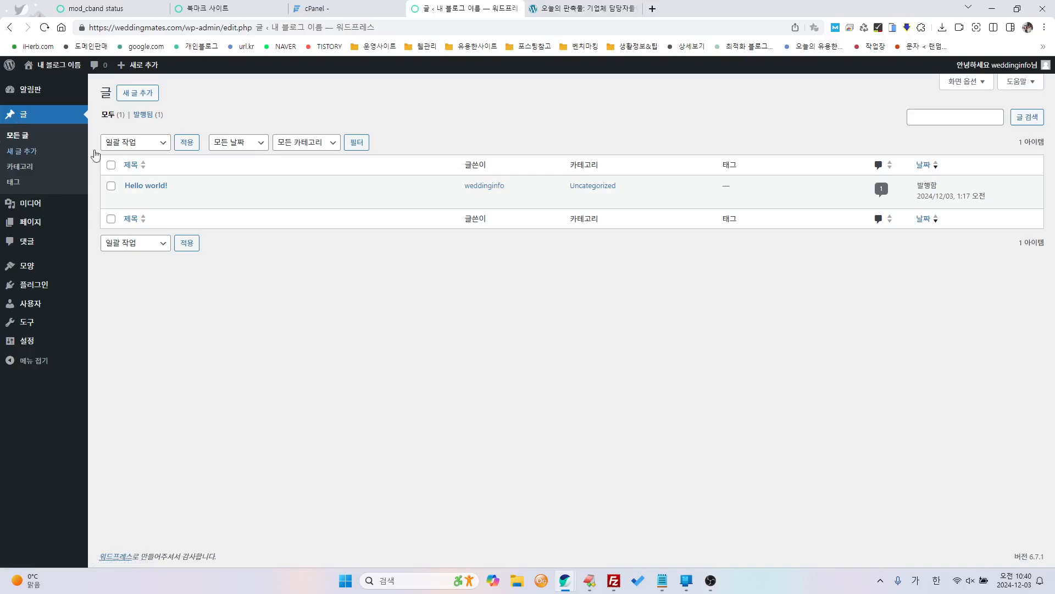
click(147, 94)
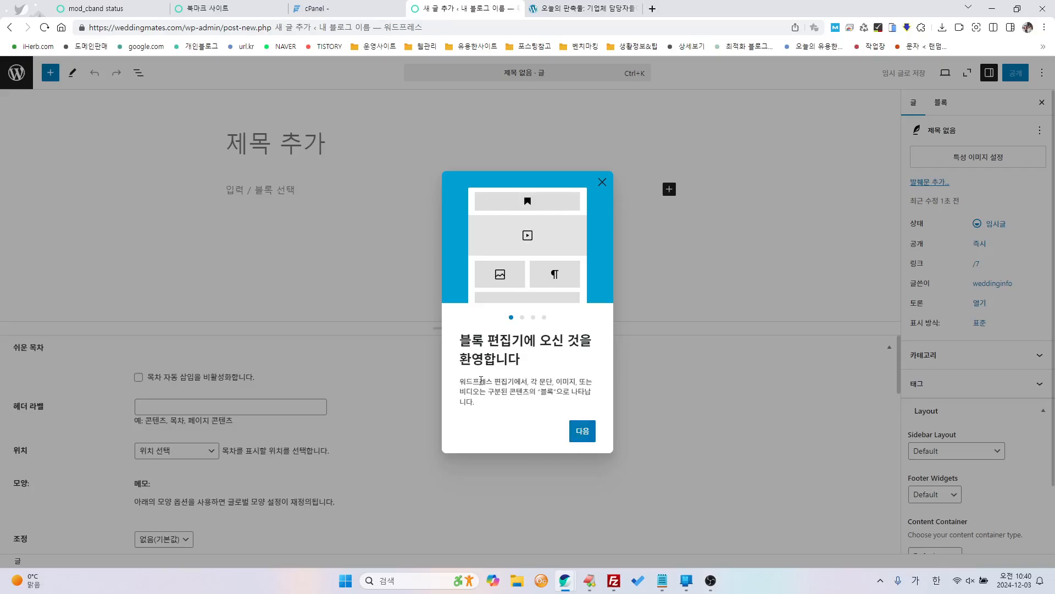
click(584, 434)
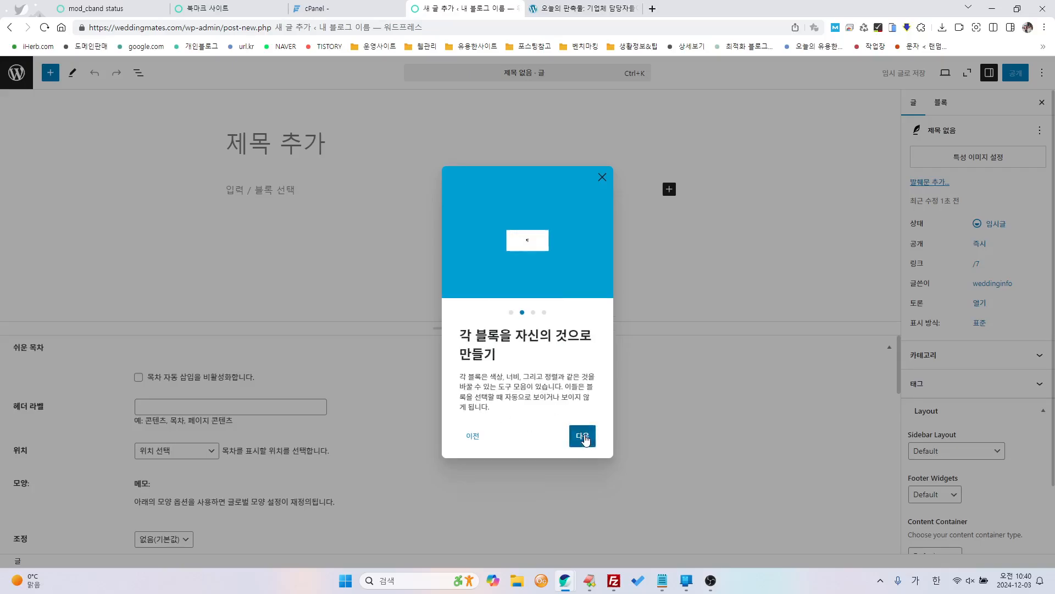
click(586, 438)
click(586, 439)
click(586, 438)
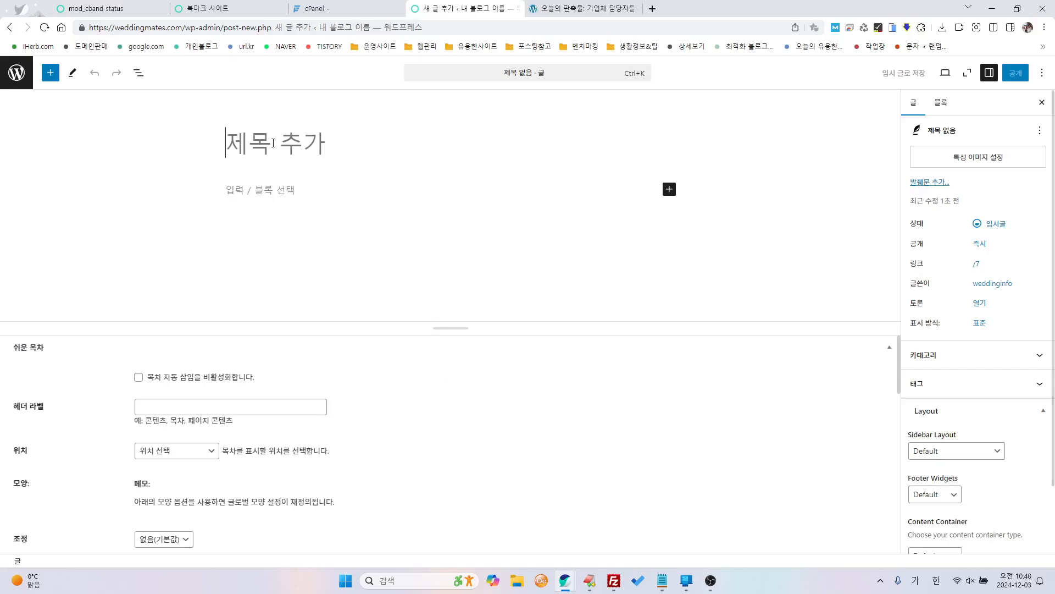
- Title the post "제목목" and write "글을 씁니다." as its first paragraph
text(제목)
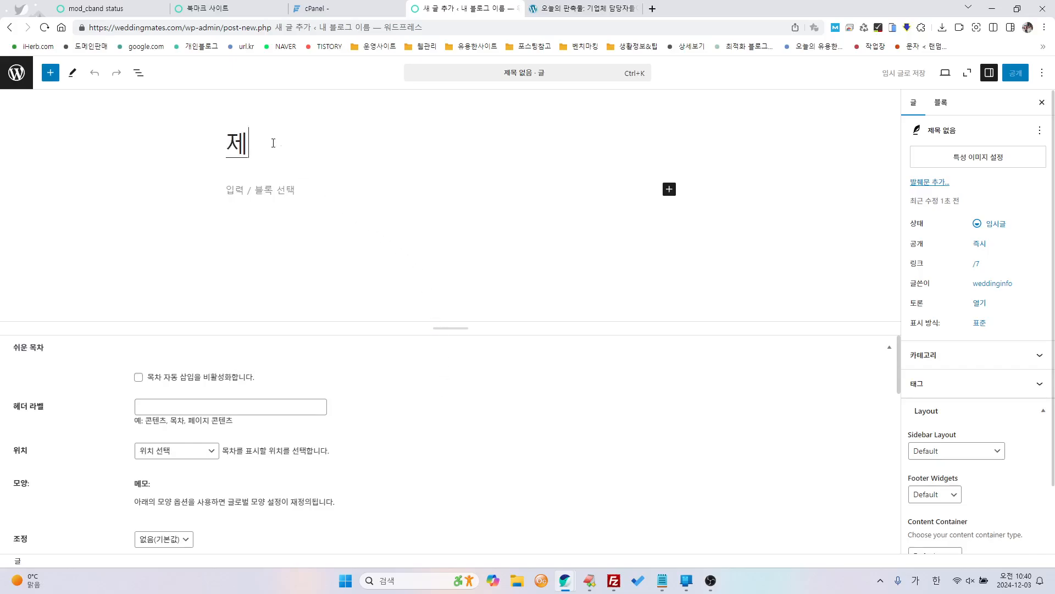
click(264, 190)
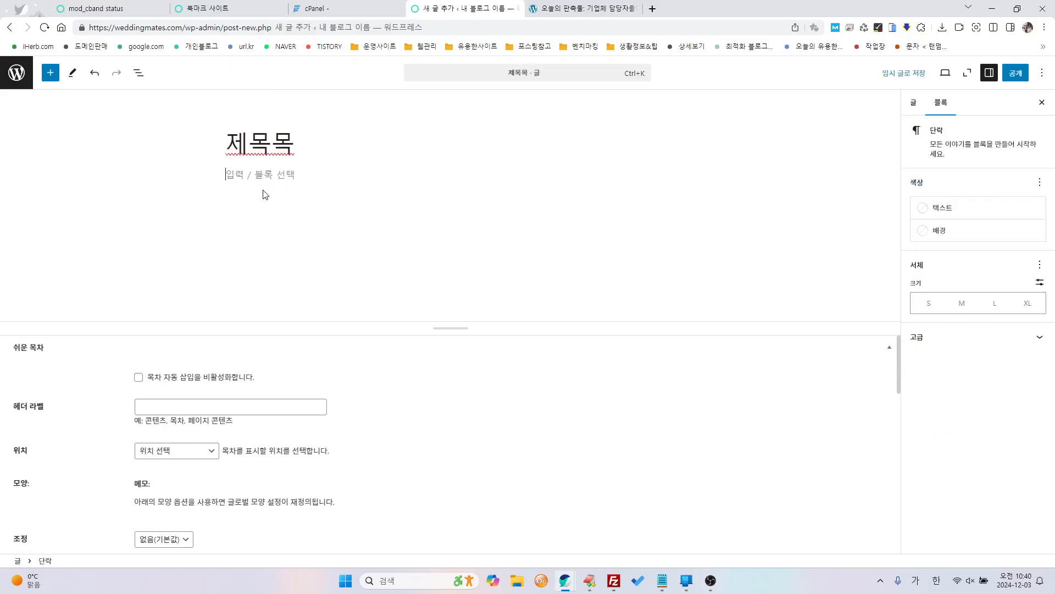
text(글을 씁니다.)
key(Return)
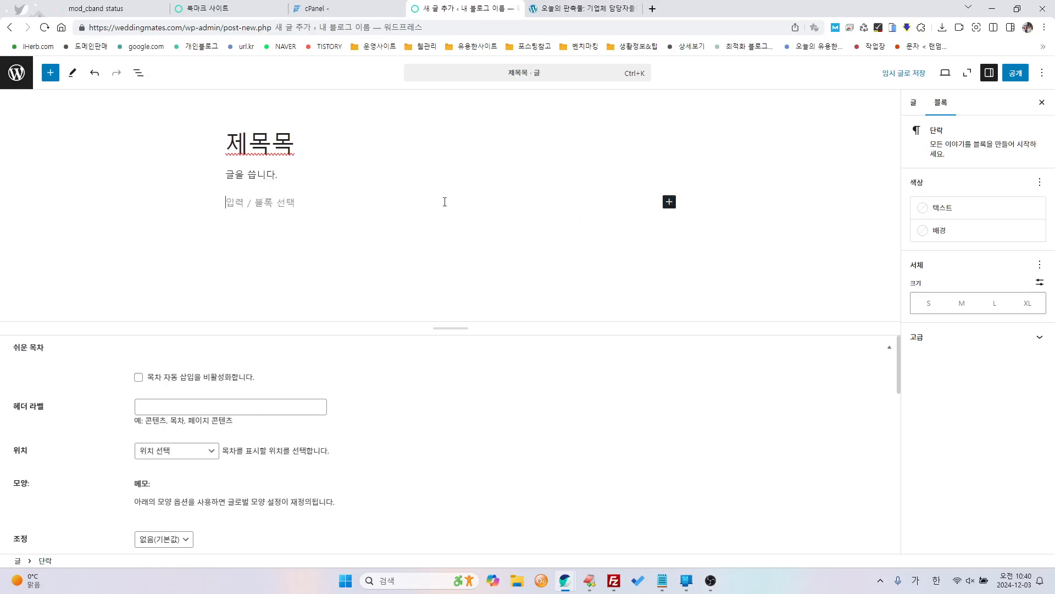
- Retype the ending of the first paragraph as "씁니다." and start a new paragraph below it
click(237, 174)
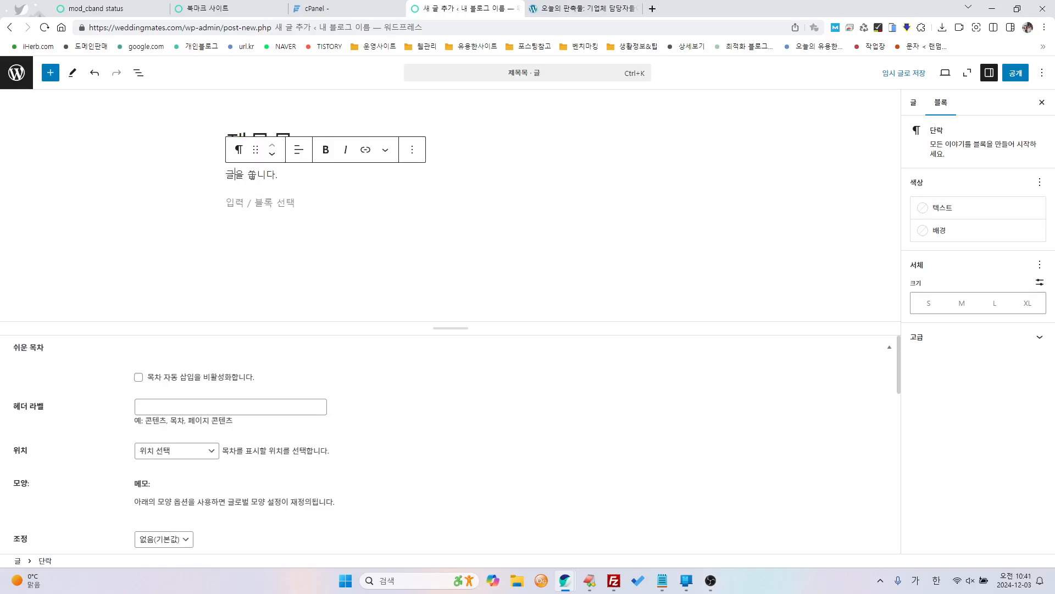
drag(222, 176, 348, 177)
click(350, 180)
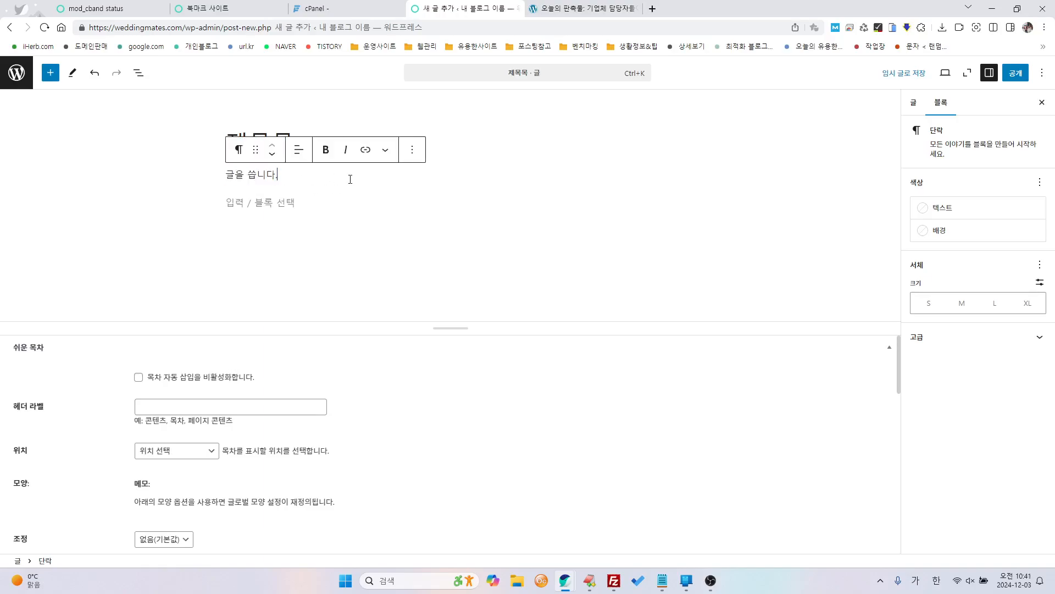
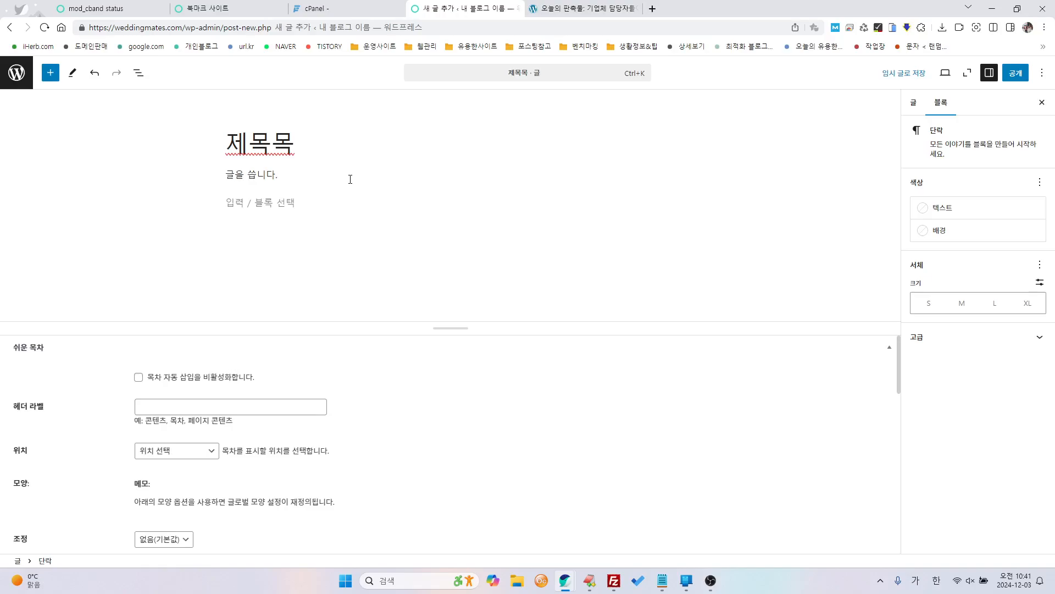
key(BackSpace)
key(BackSpace)
text(씁니다.)
key(Return)
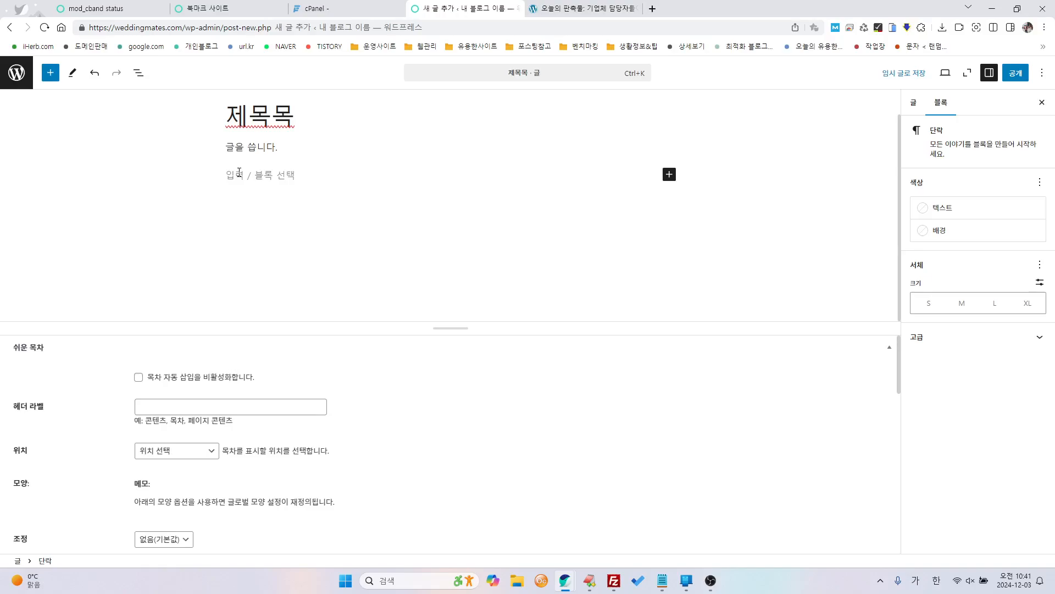
- Enter "h2" as the text of the new paragraph
text(ㅗ)
key(BackSpace)
key(Hangul)
text(h2)
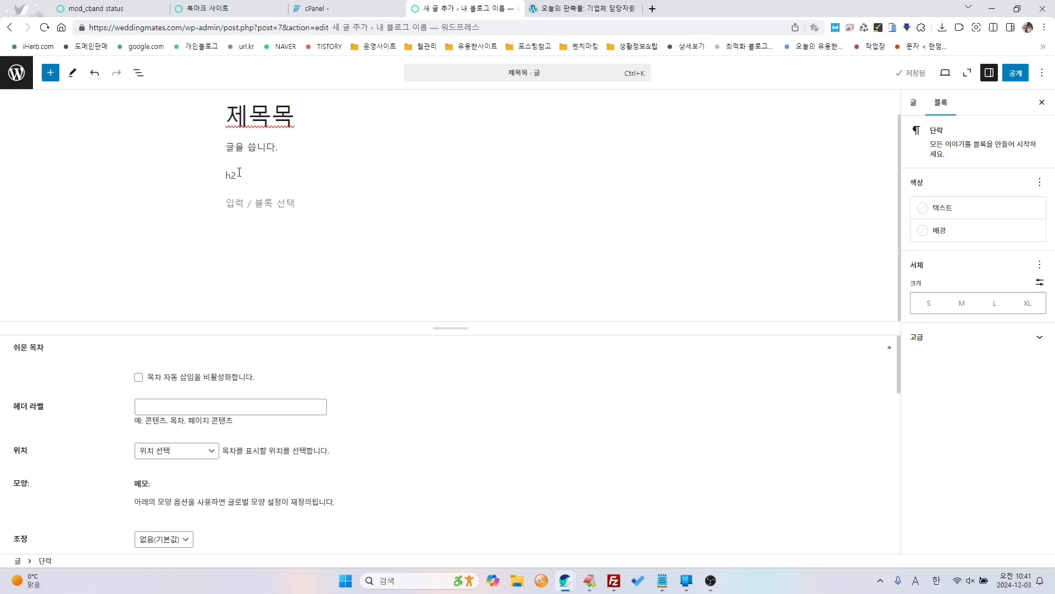
- Replace the "h2" text in the second paragraph with "H2태그"
key(BackSpace)
key(BackSpace)
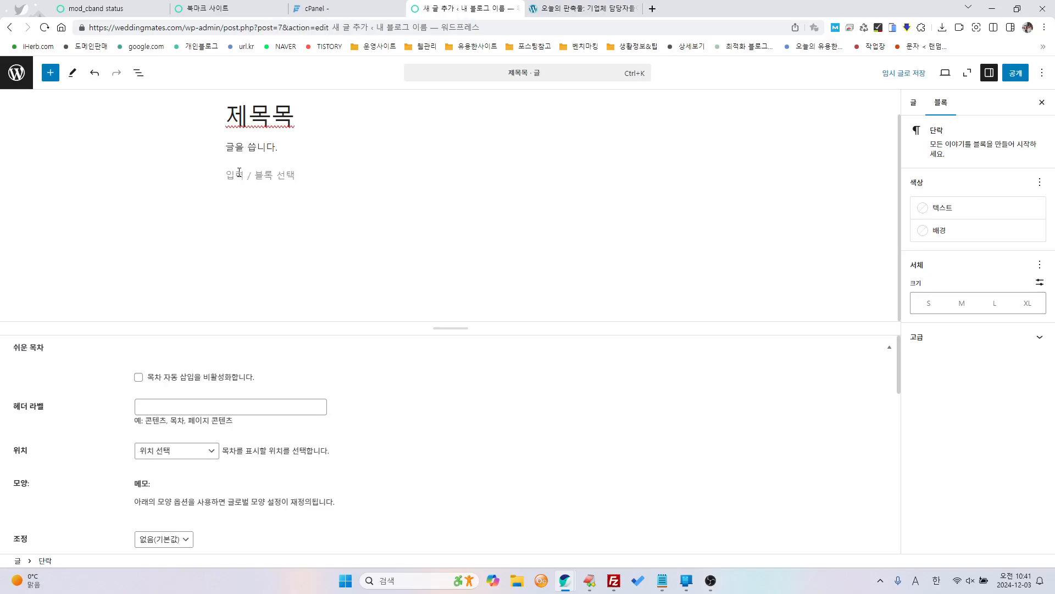
text(d)
key(BackSpace)
text(d)
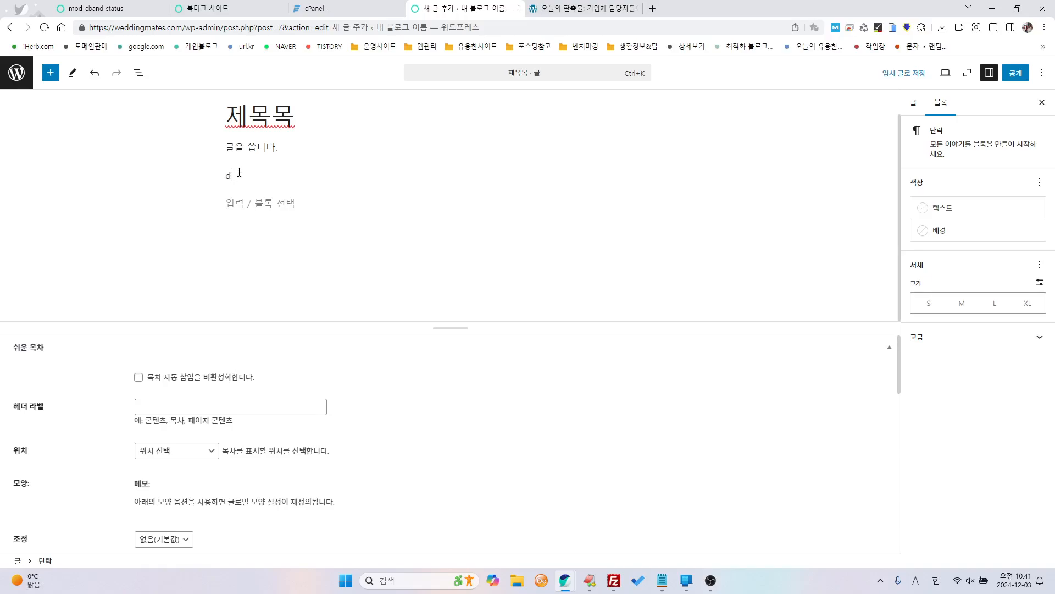
key(BackSpace)
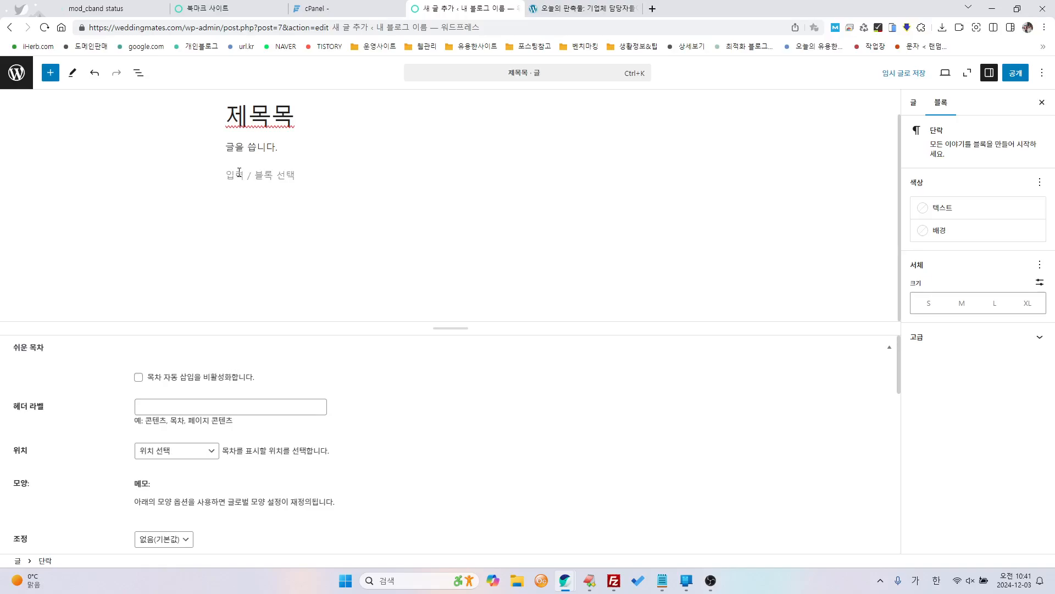
key(Hangul)
text(H2)
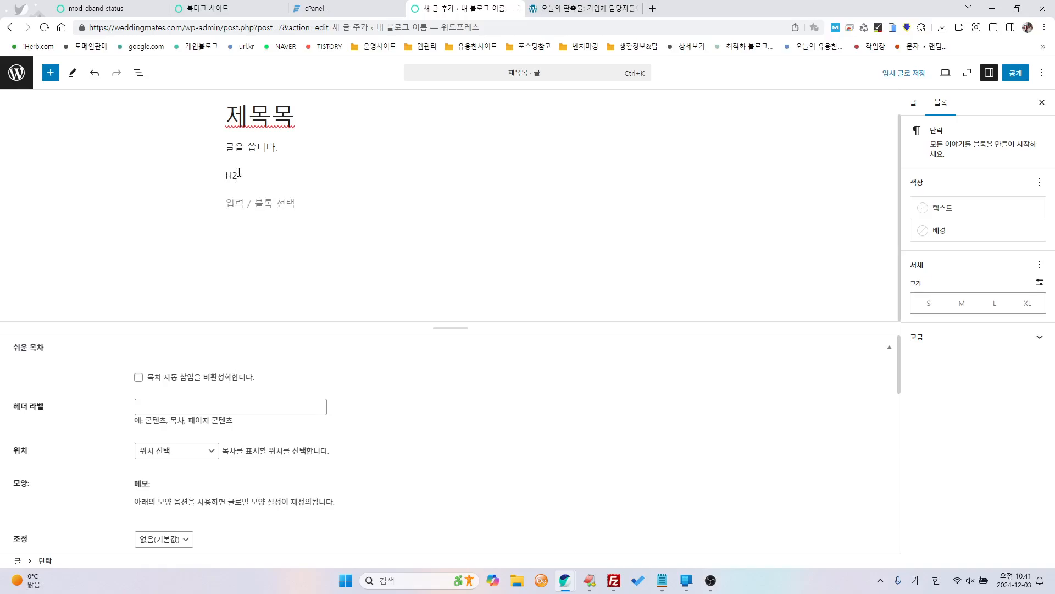
text(태그 입니대)
key(BackSpace)
key(BackSpace)
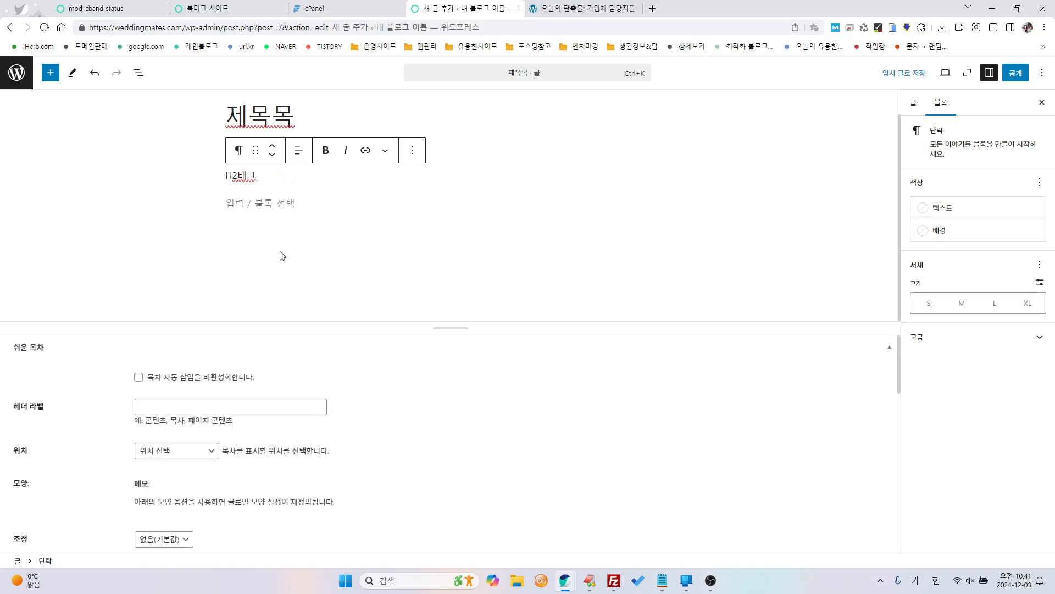
- Switch to the published 오늘의 판촉물 article, examine its title and expand its table of contents
click(581, 9)
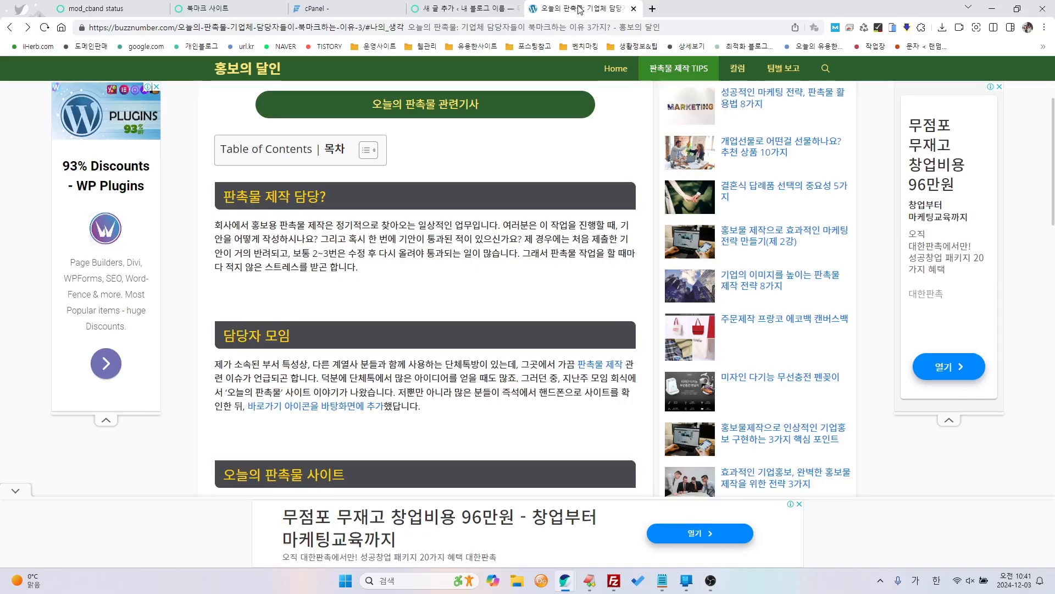
scroll(367, 285, up, 1)
drag(222, 311, 379, 320)
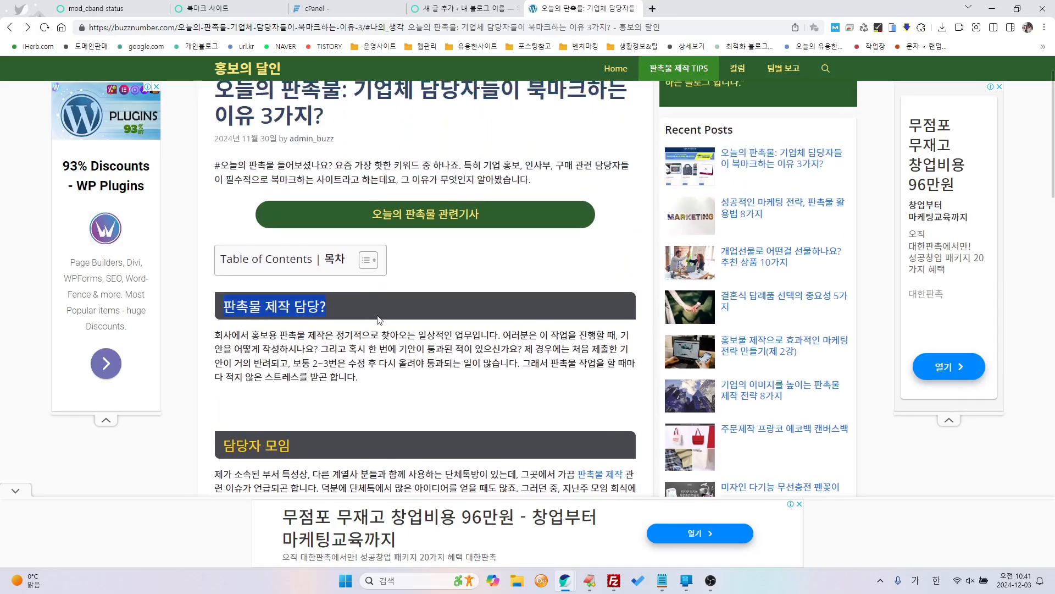
click(381, 320)
scroll(388, 391, up, 1)
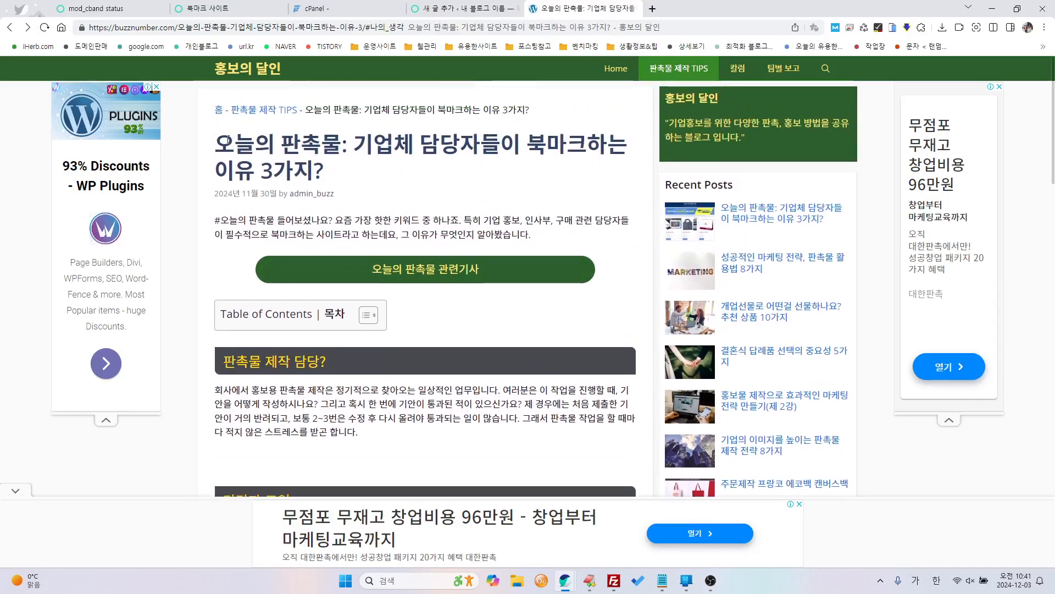
drag(216, 138, 337, 201)
click(368, 315)
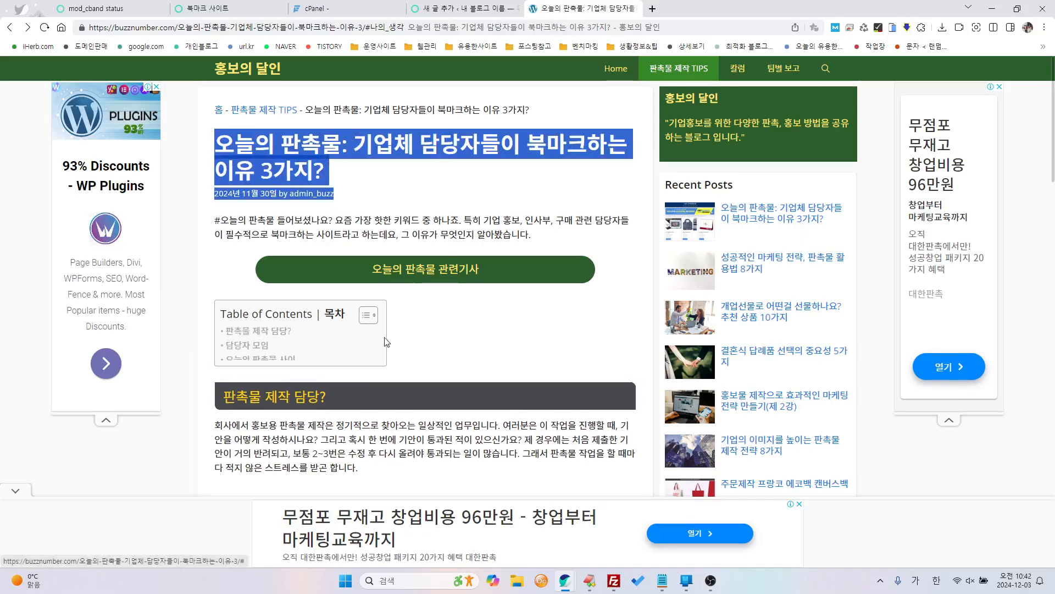
scroll(275, 308, down, 2)
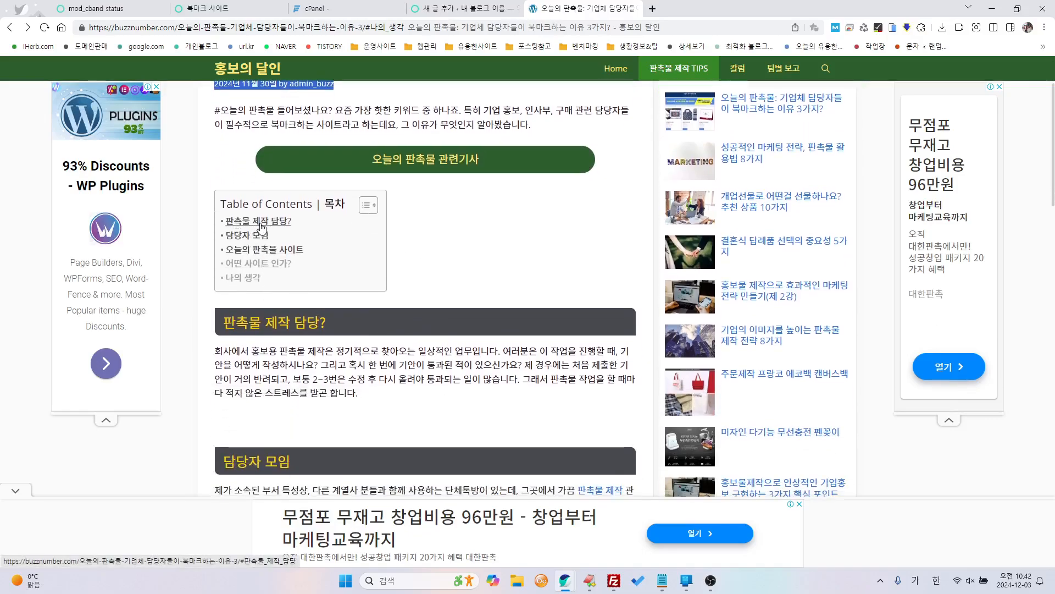
- Examine how the 판촉물 제작 담당? and 담당자 모임 subheadings relate to their body text and the table of contents
drag(223, 323, 371, 330)
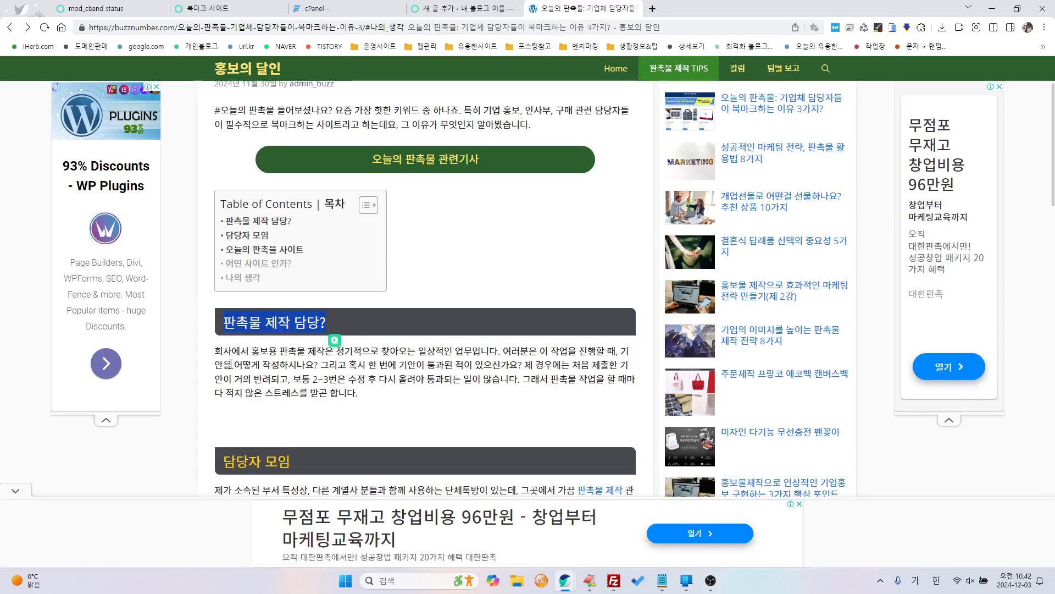
drag(223, 351, 357, 367)
click(378, 430)
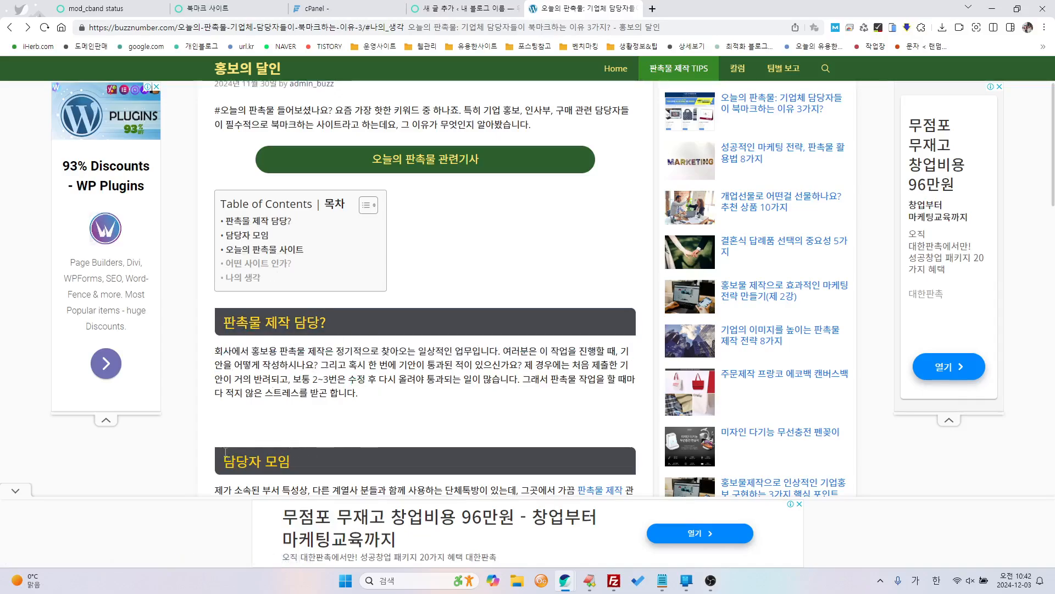
drag(225, 455, 368, 454)
scroll(367, 453, down, 3)
drag(223, 325, 529, 370)
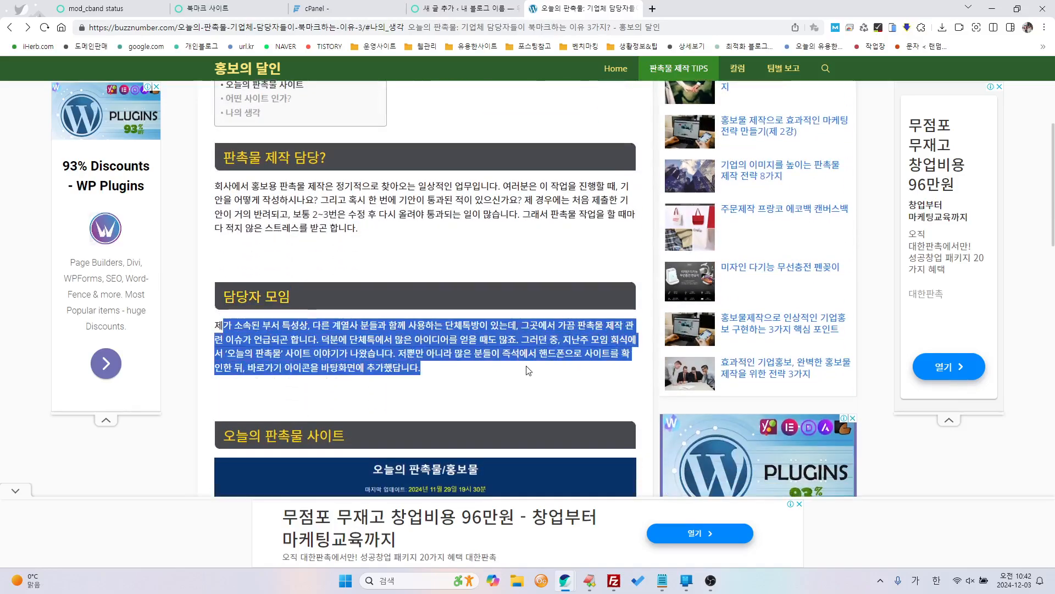
click(297, 305)
drag(228, 300, 322, 309)
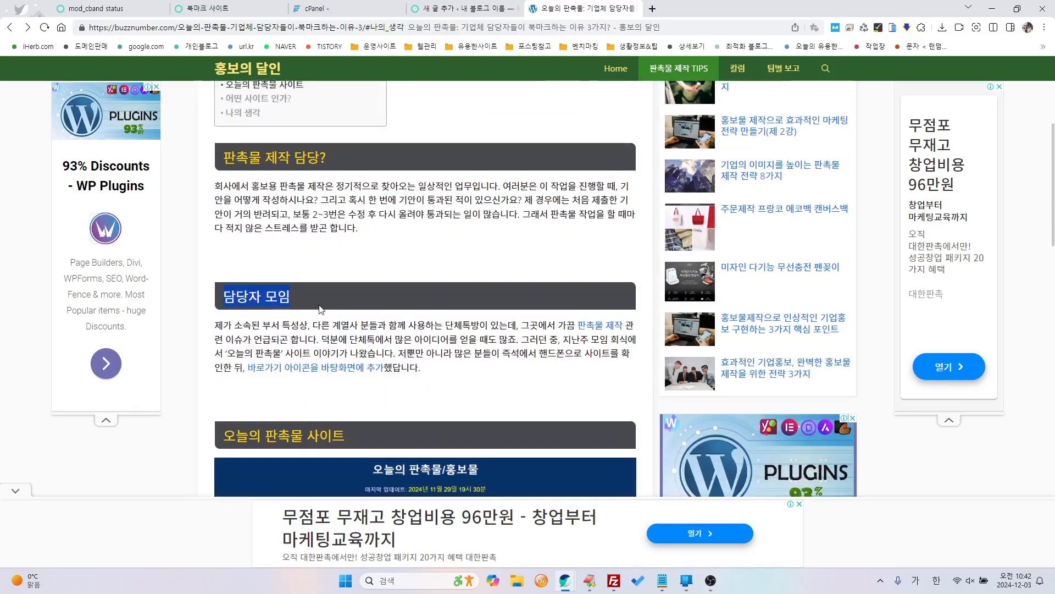
scroll(318, 252, up, 5)
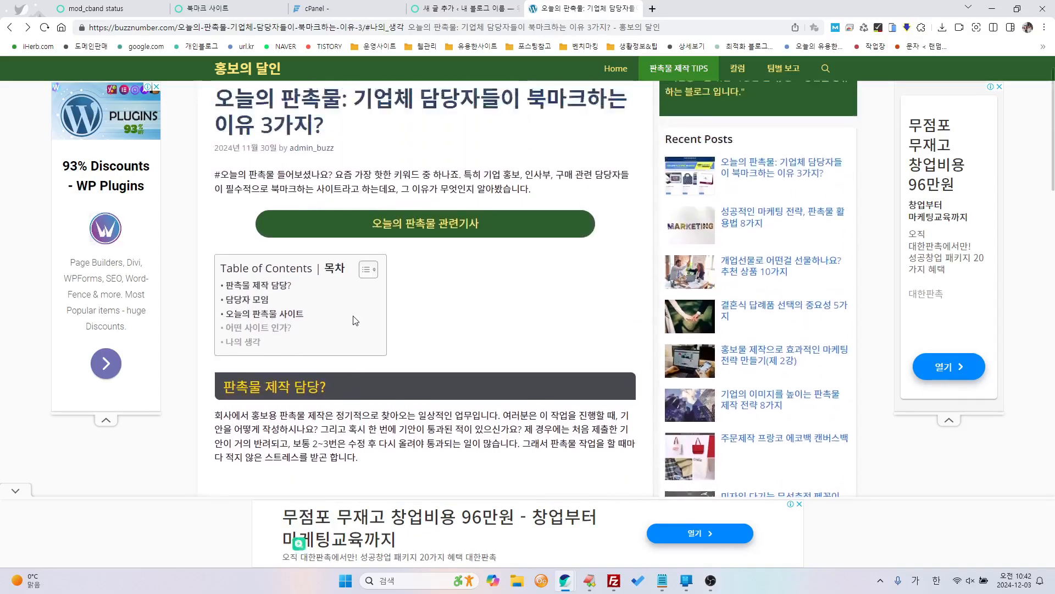
- Compare the article's main title with the 판촉물 제작 담당? subheading and the paragraph beneath it
drag(215, 144, 325, 171)
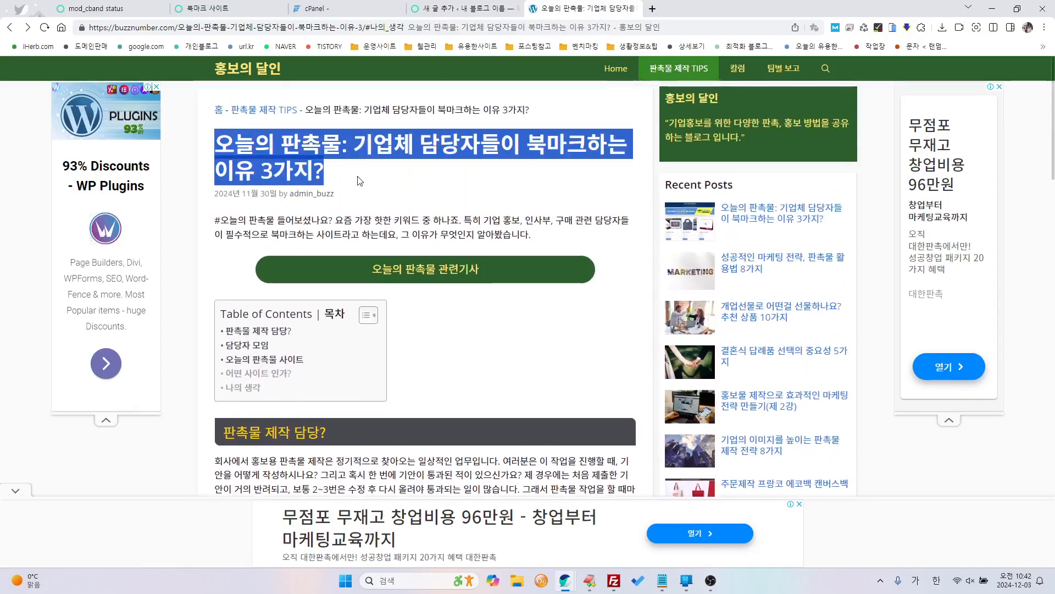
click(438, 438)
drag(225, 432, 327, 434)
scroll(360, 434, down, 3)
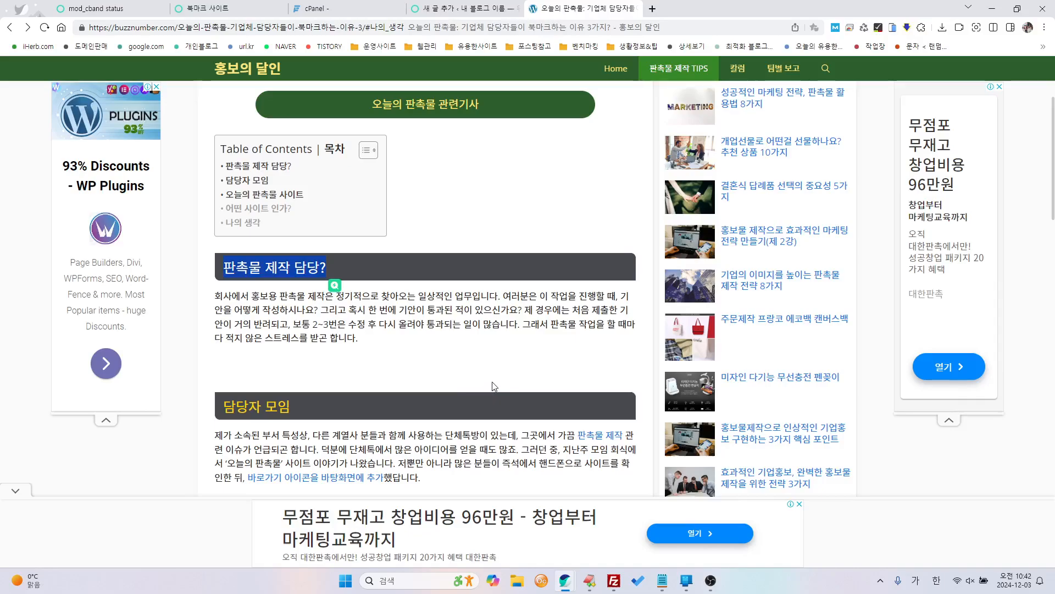
click(477, 377)
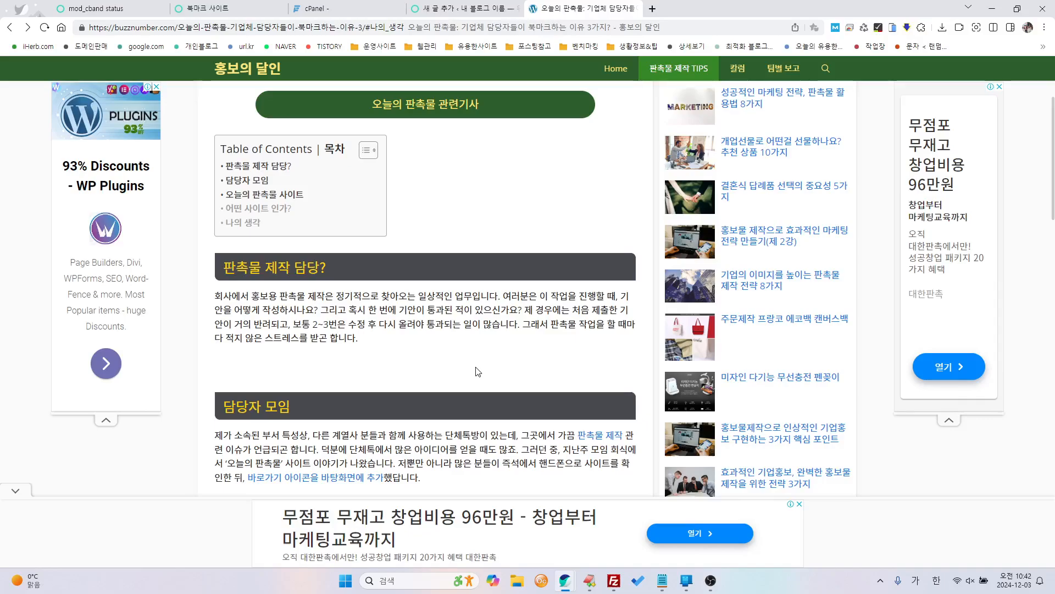
drag(221, 268, 327, 268)
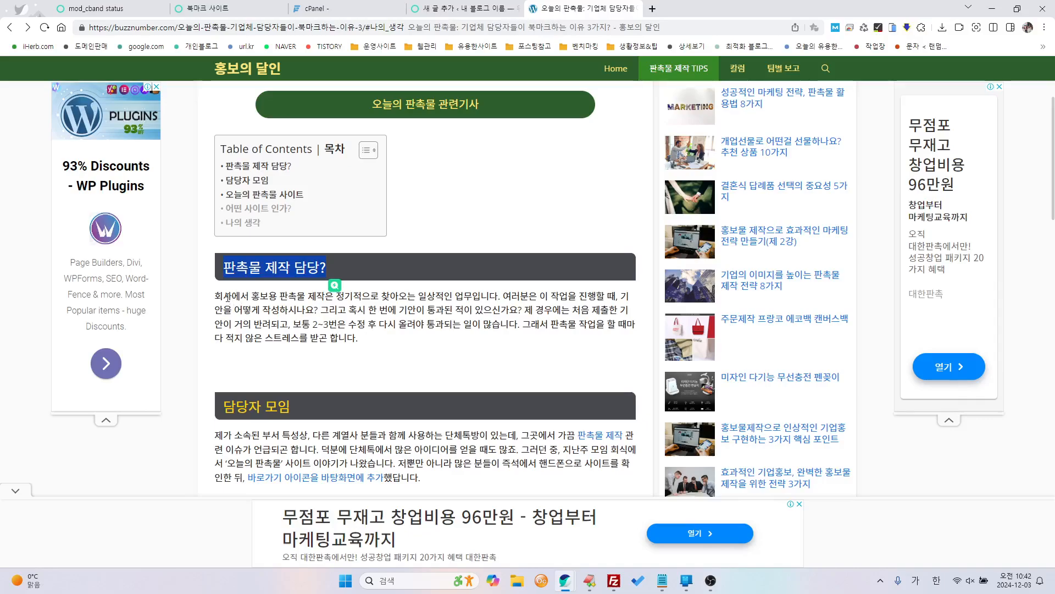
drag(228, 297, 305, 311)
click(260, 311)
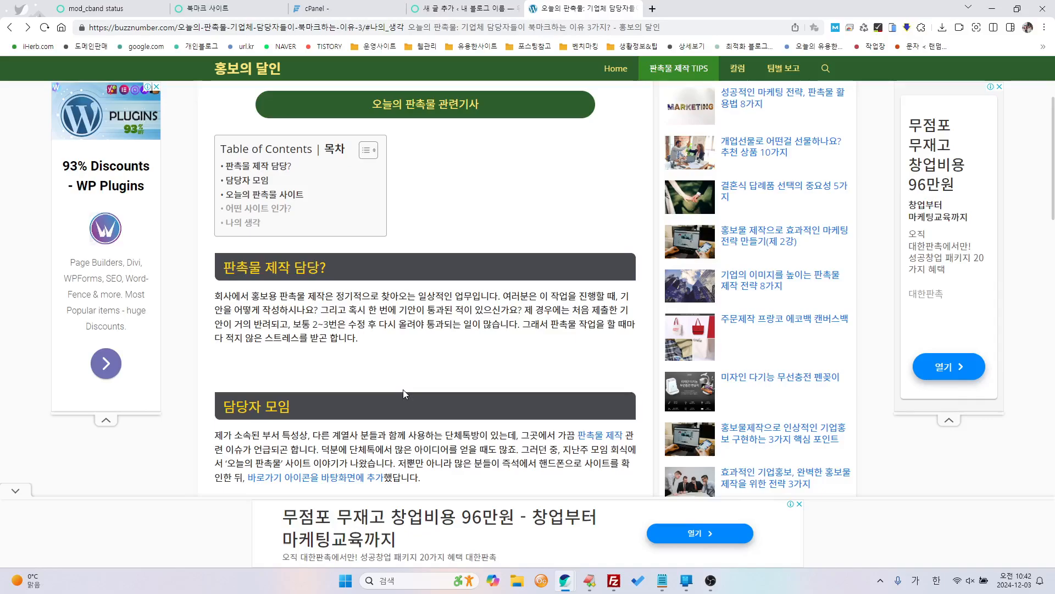
drag(221, 268, 341, 275)
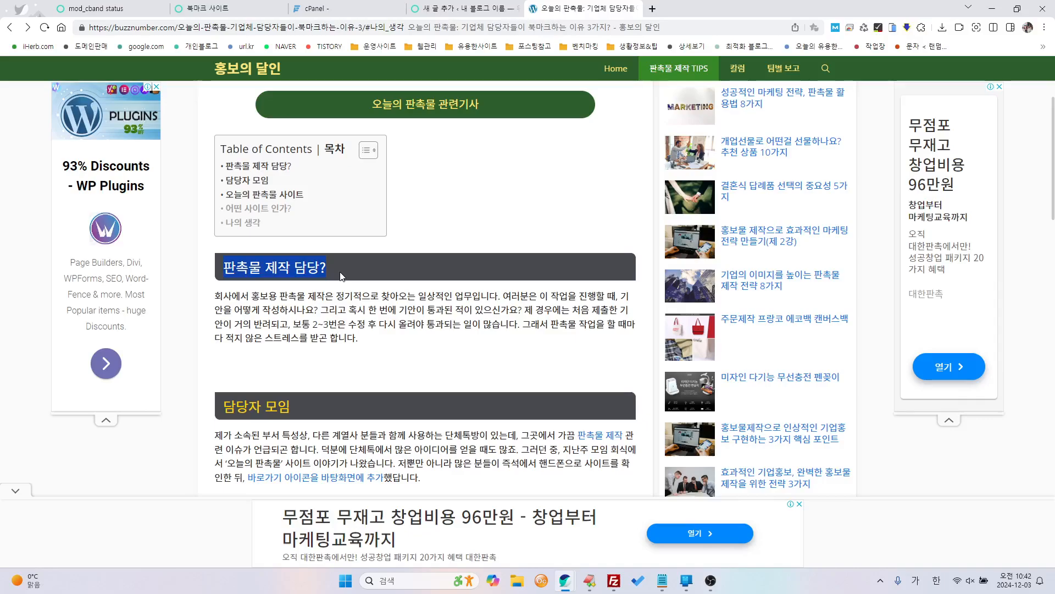
scroll(341, 275, up, 3)
drag(215, 137, 366, 175)
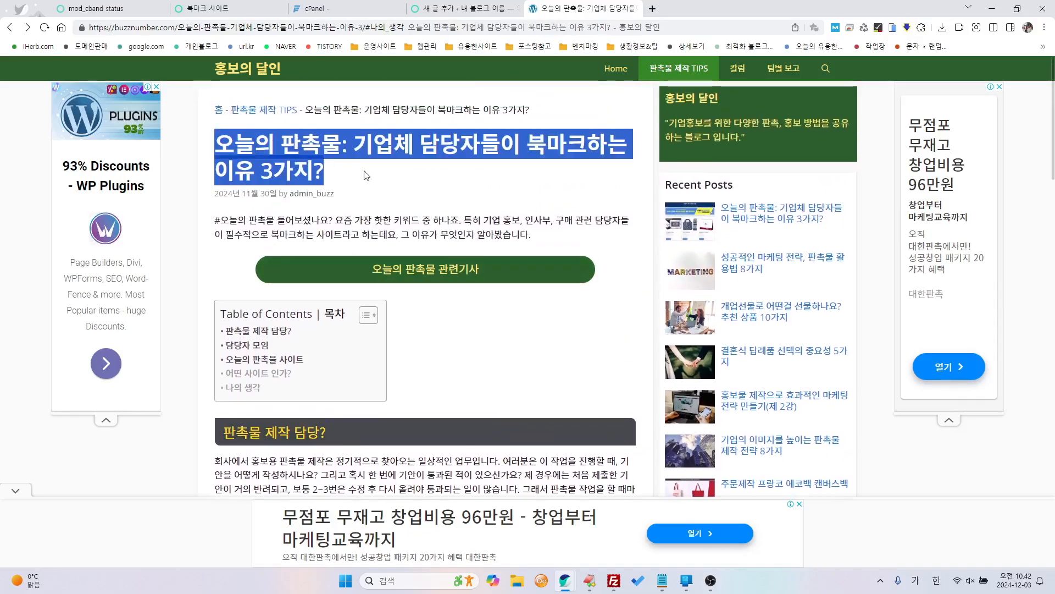
scroll(271, 317, down, 2)
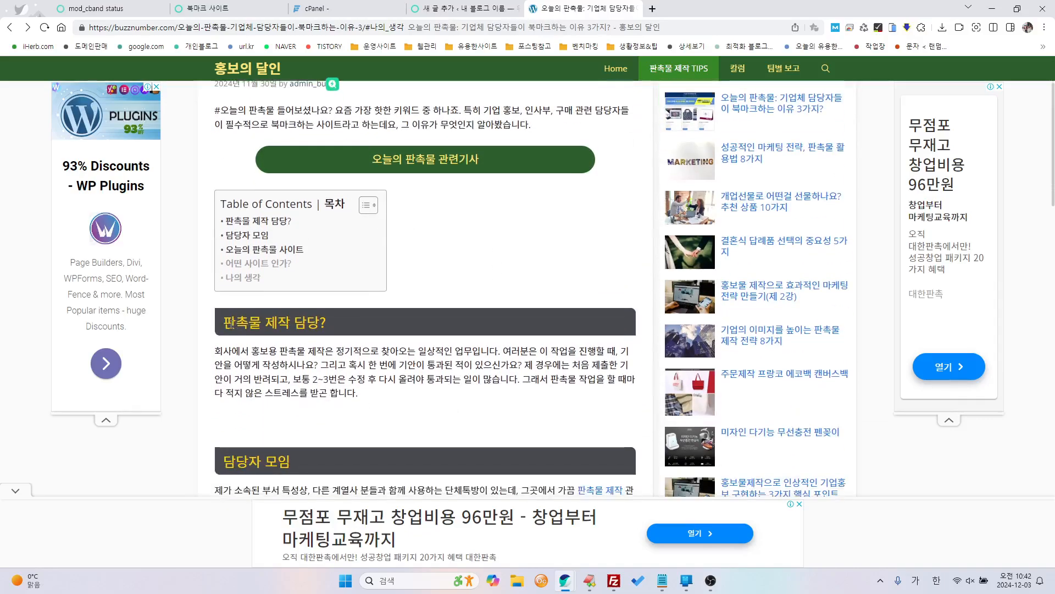
drag(226, 323, 349, 333)
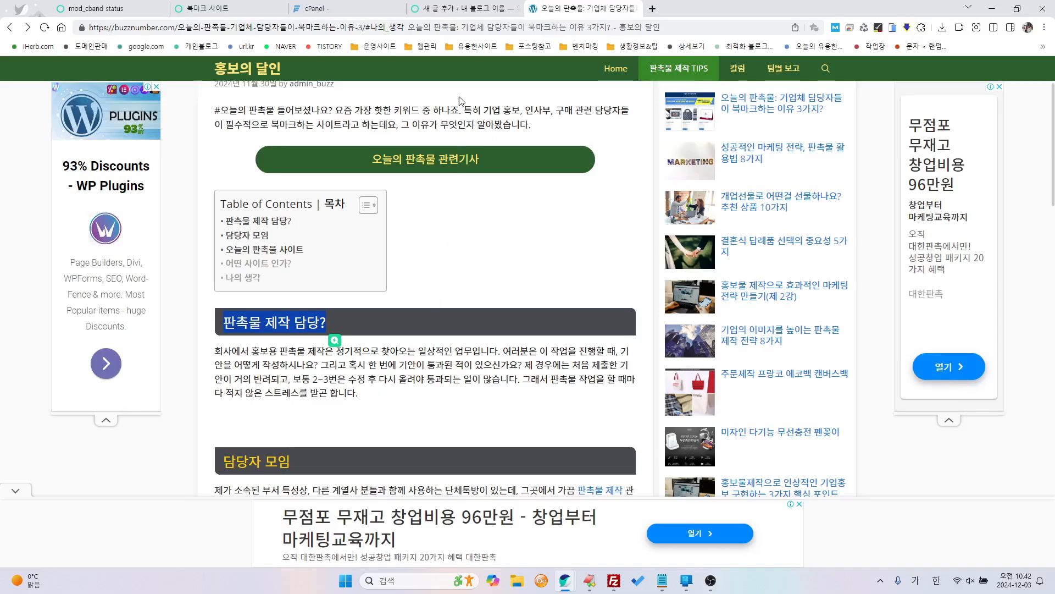
- Return to the post editor and review the block types the "H2태그" paragraph can be transformed into
click(454, 12)
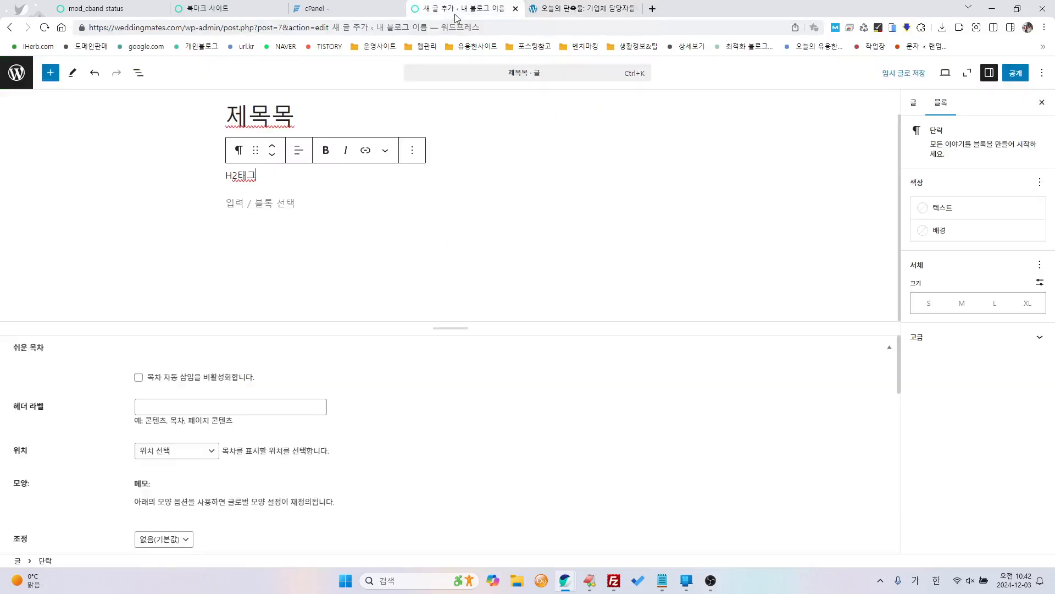
click(240, 154)
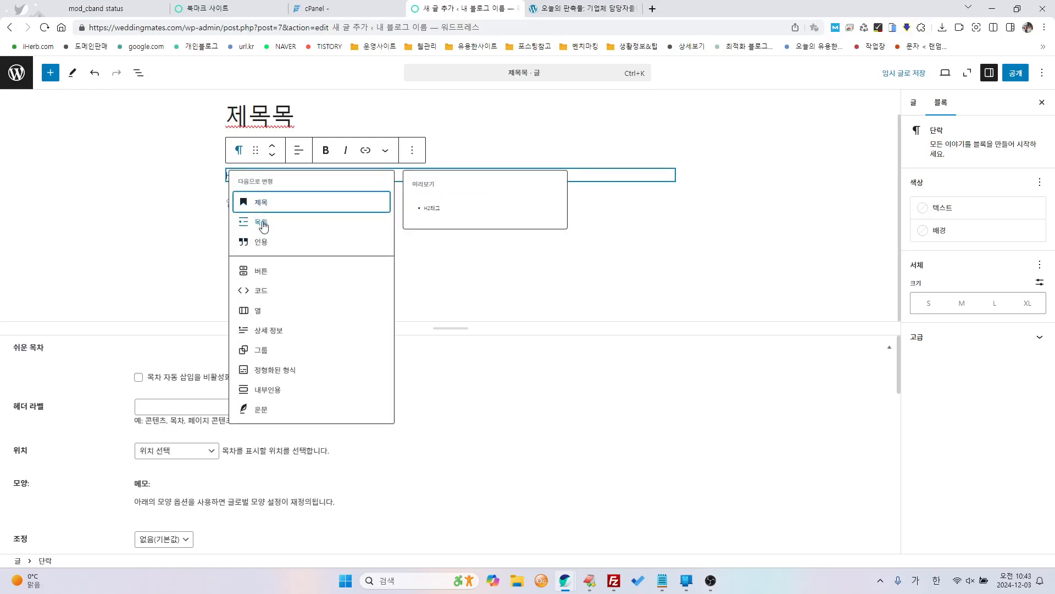
click(239, 154)
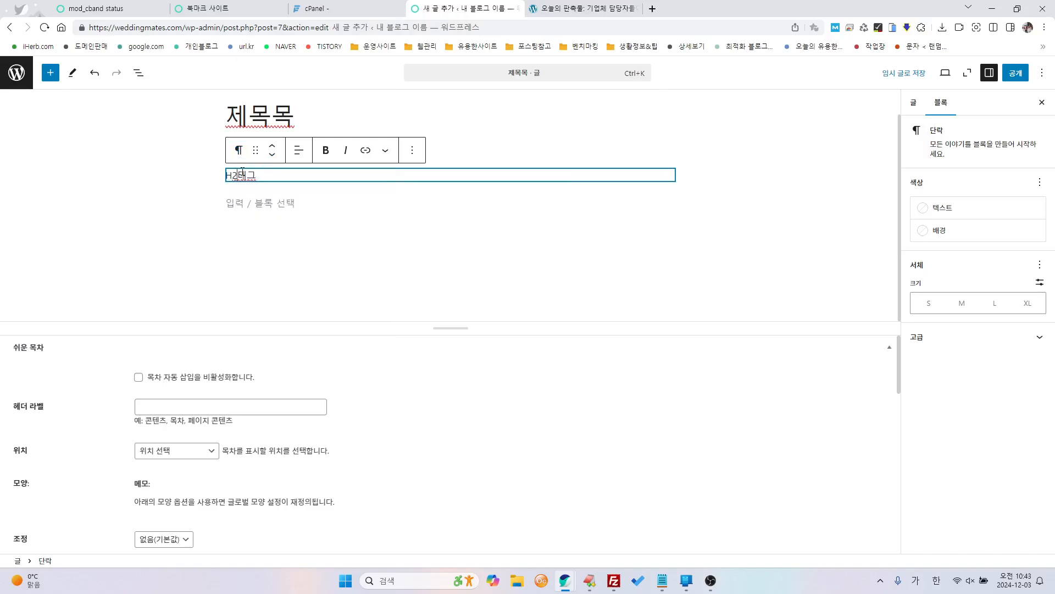
click(238, 152)
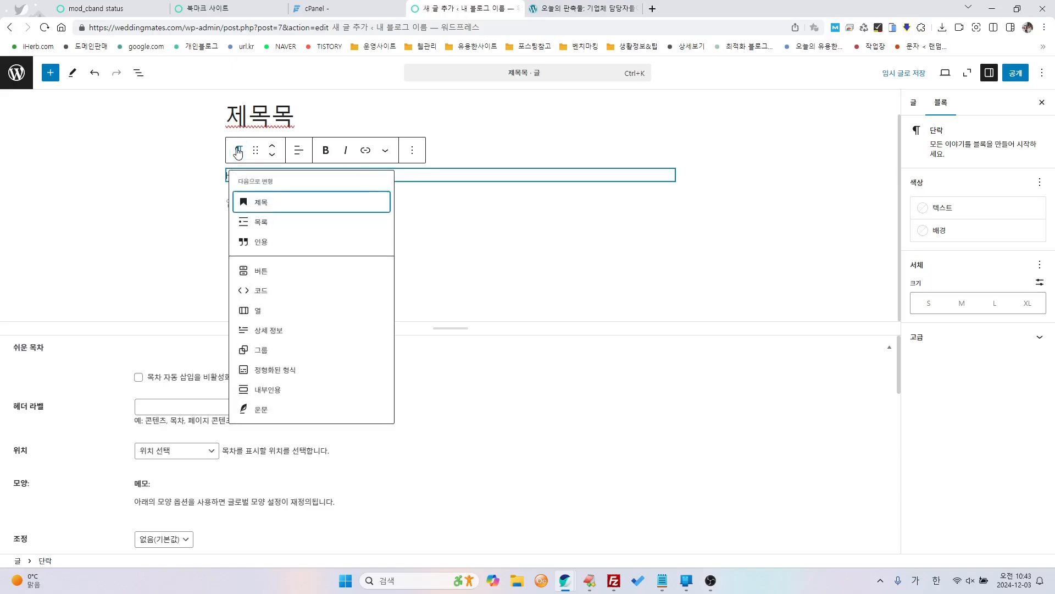
click(238, 153)
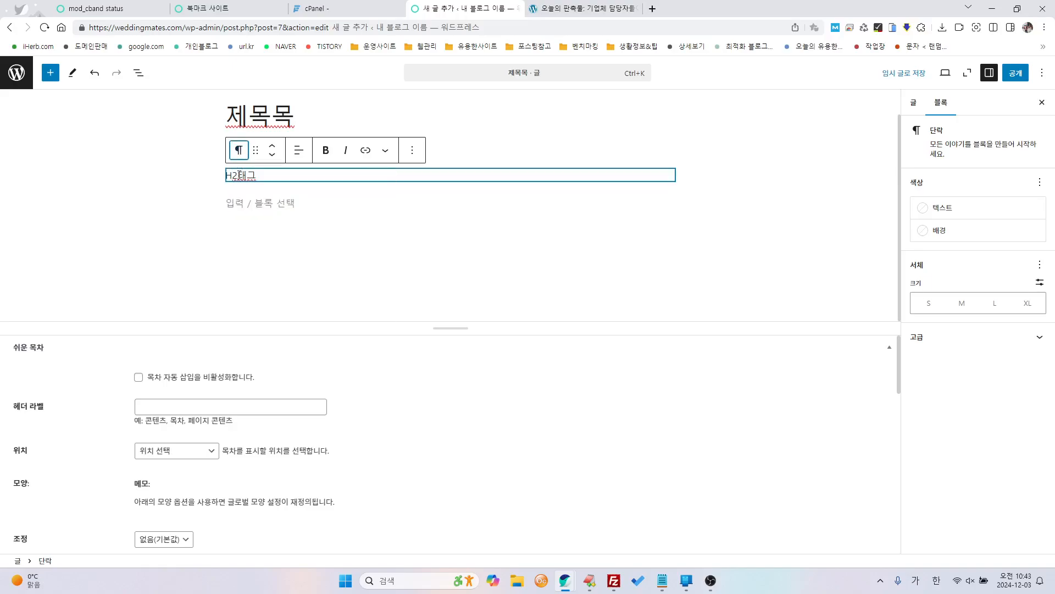
drag(257, 175, 230, 165)
click(235, 175)
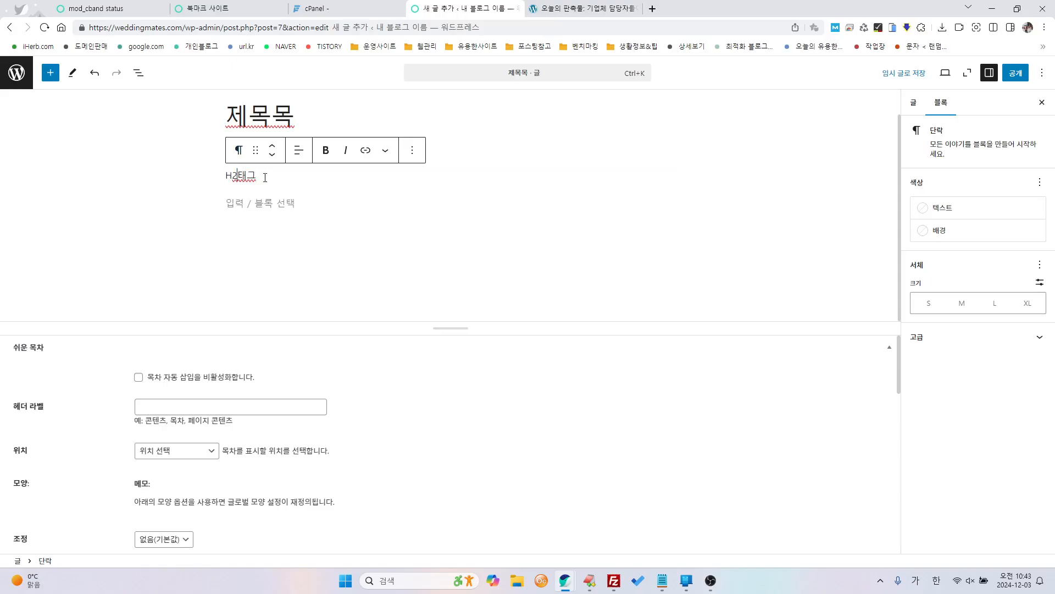
- Undo the "H2태그" text and turn the empty paragraph into a level 2 heading with "##" markup
key(ctrl+z)
key(ctrl+z)
key(ctrl+z)
key(ctrl+z)
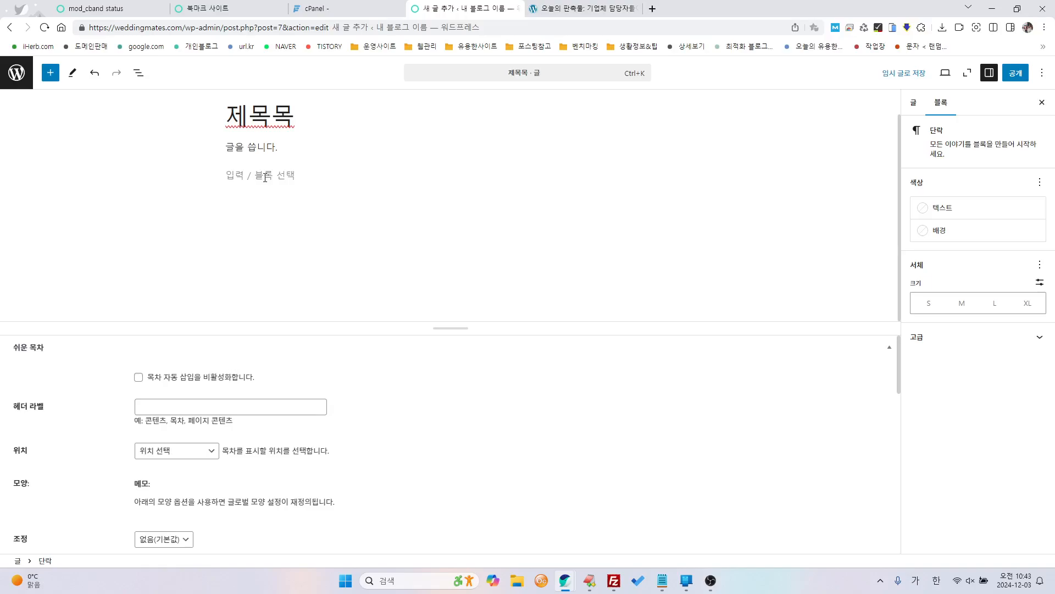
text(##)
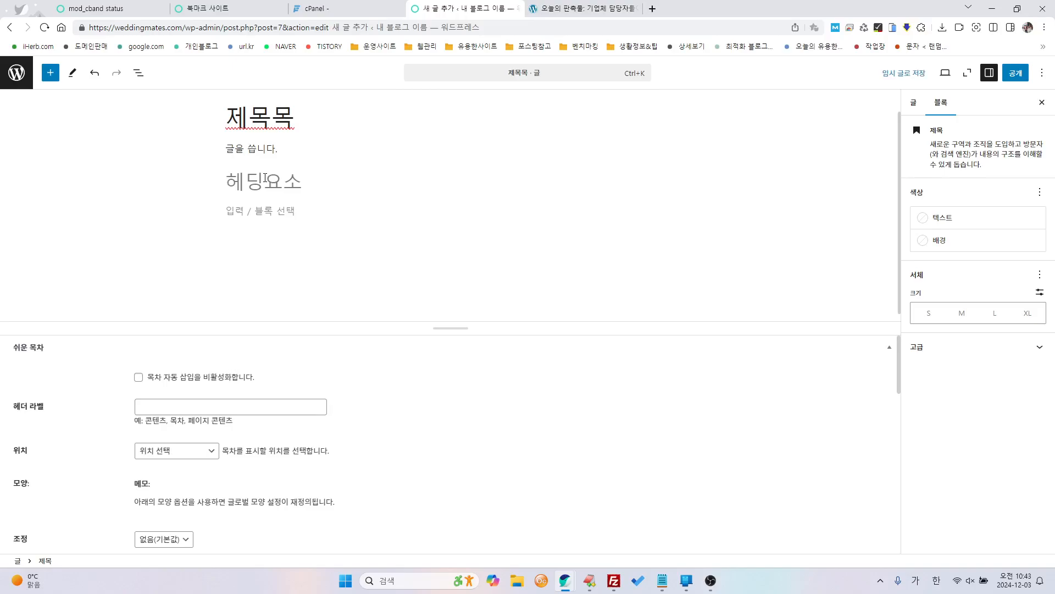
- Change the empty heading block's level to H3
mouse_move(256, 183)
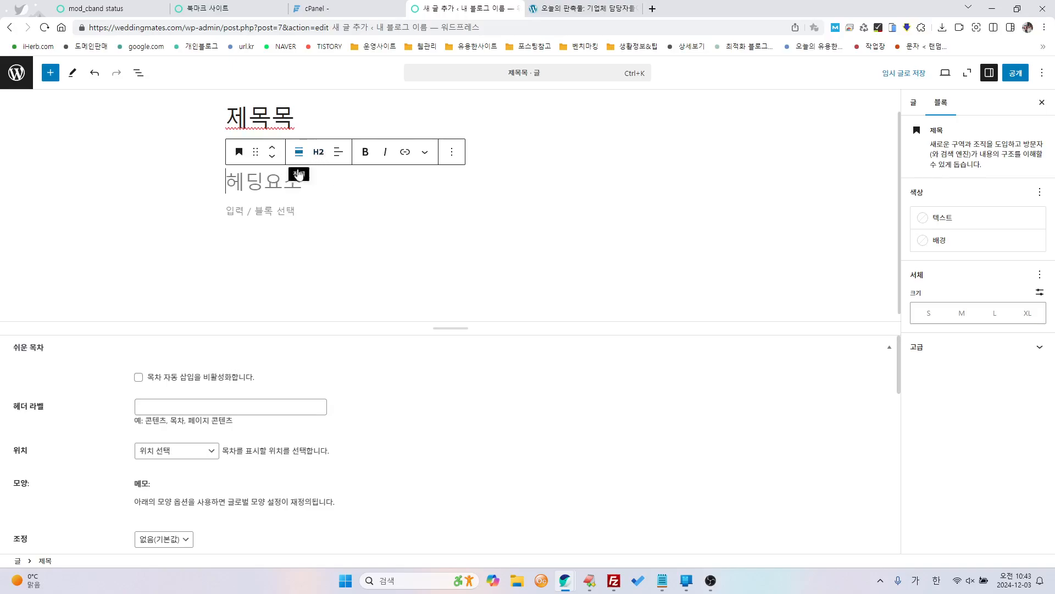
click(318, 154)
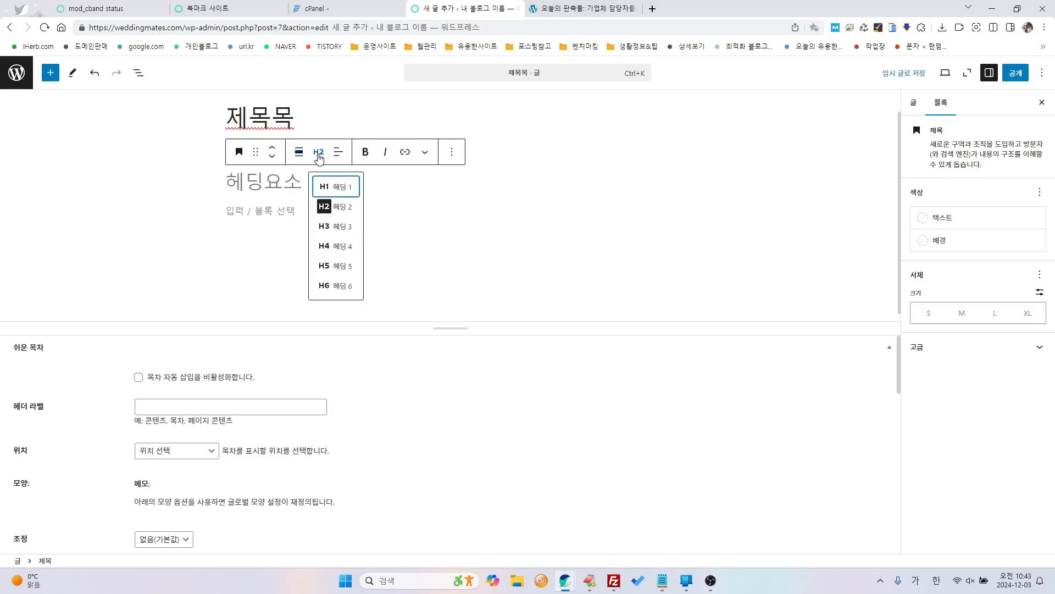
click(329, 227)
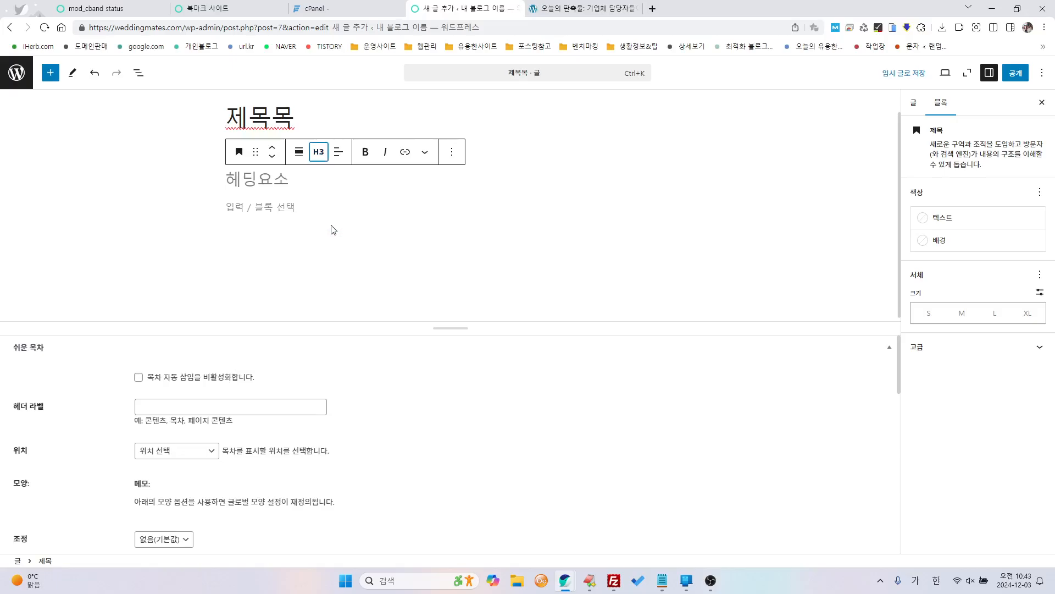
- Switch the empty heading block to level H1, and set it back to level H2
click(318, 153)
click(329, 184)
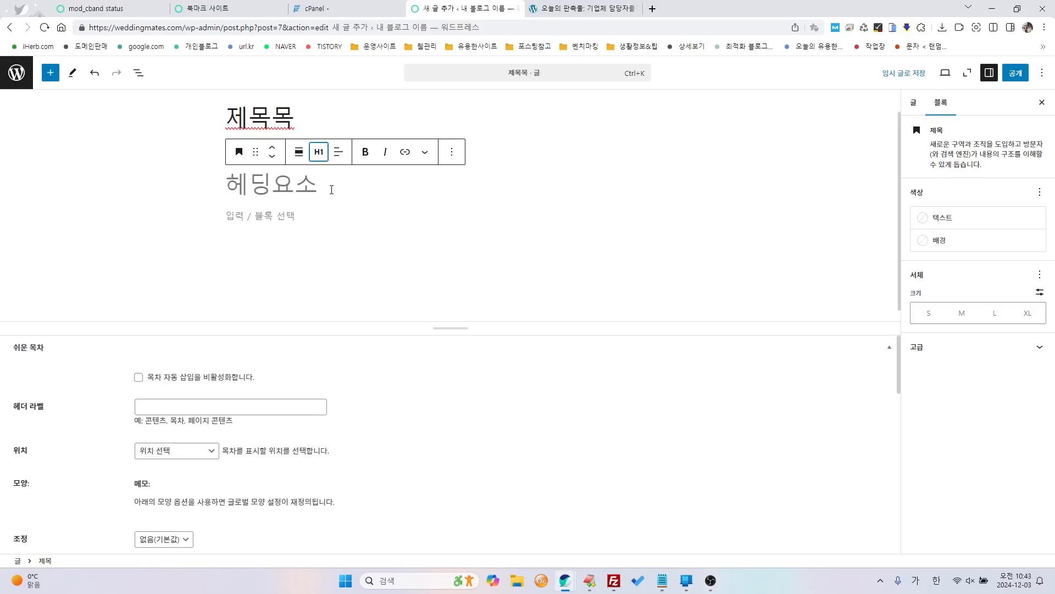
click(319, 151)
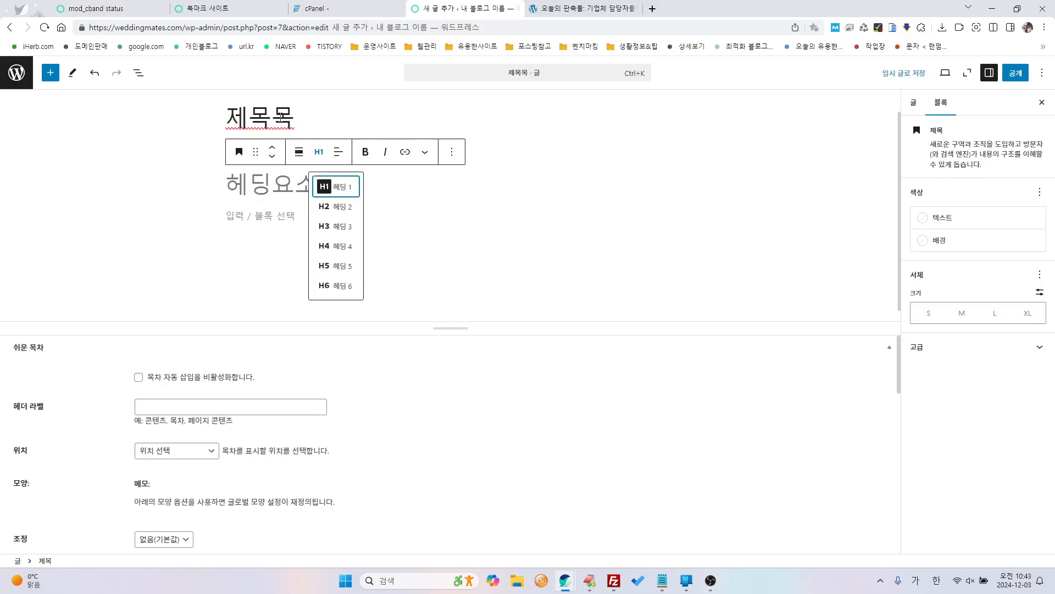
click(326, 208)
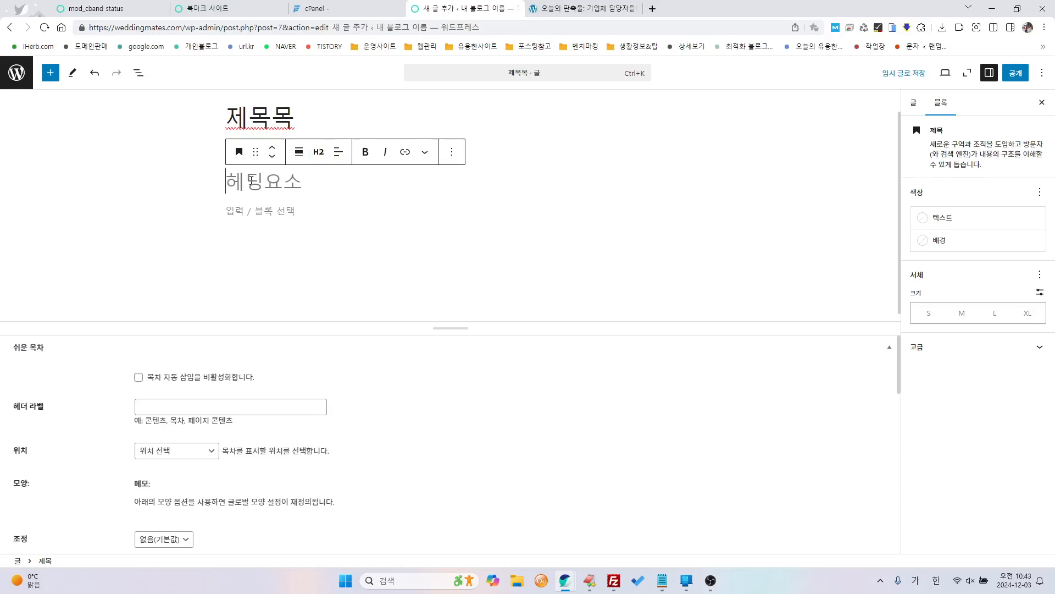
- Enter "h2" as the text of the empty level 2 heading
key(Return)
key(BackSpace)
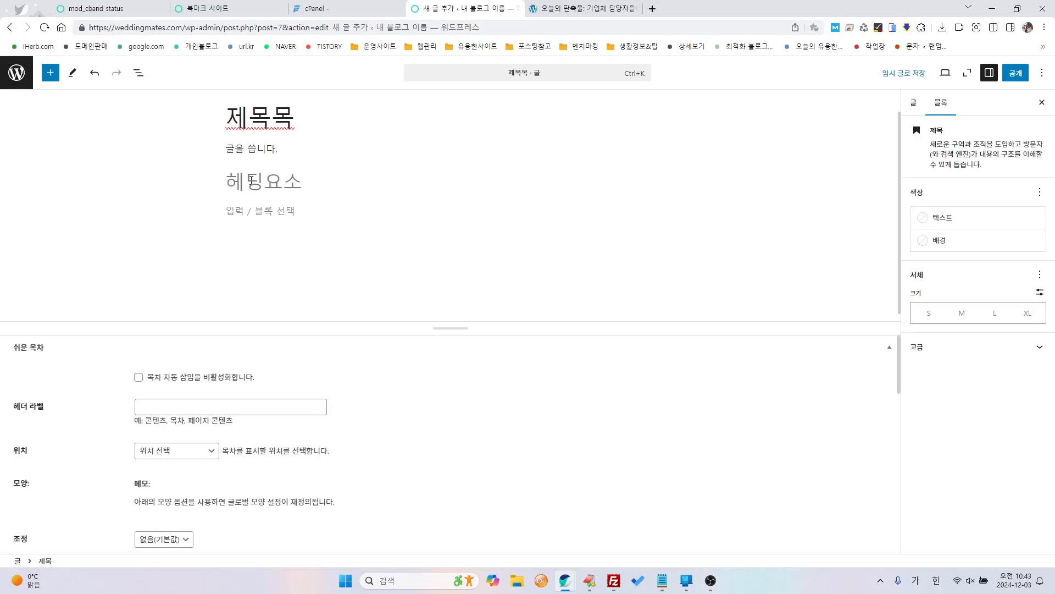
text(ㅗ)
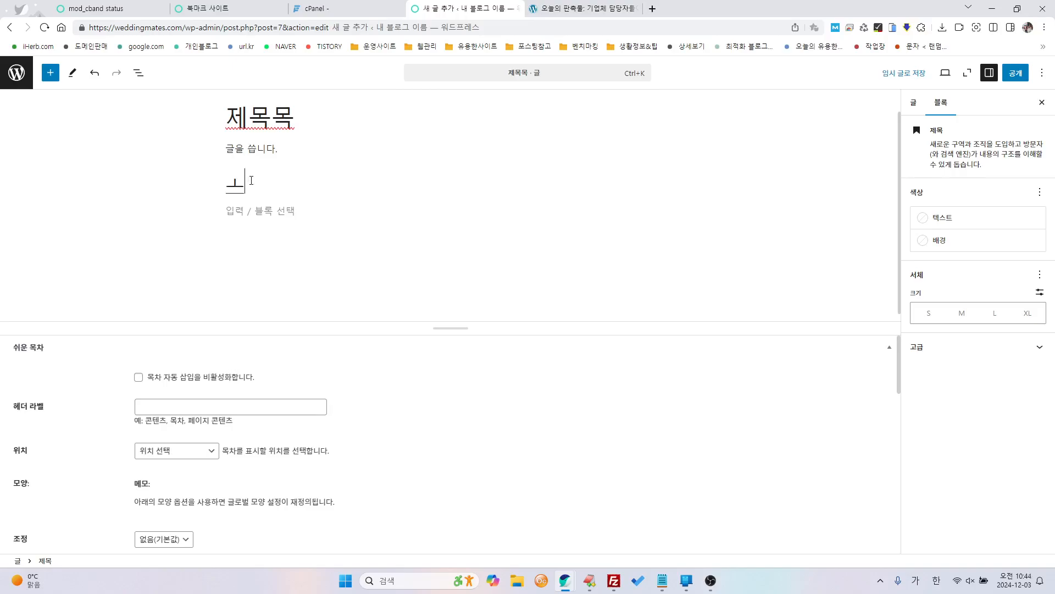
key(BackSpace)
text(ㅅ)
key(BackSpace)
key(BackSpace)
key(Hangul)
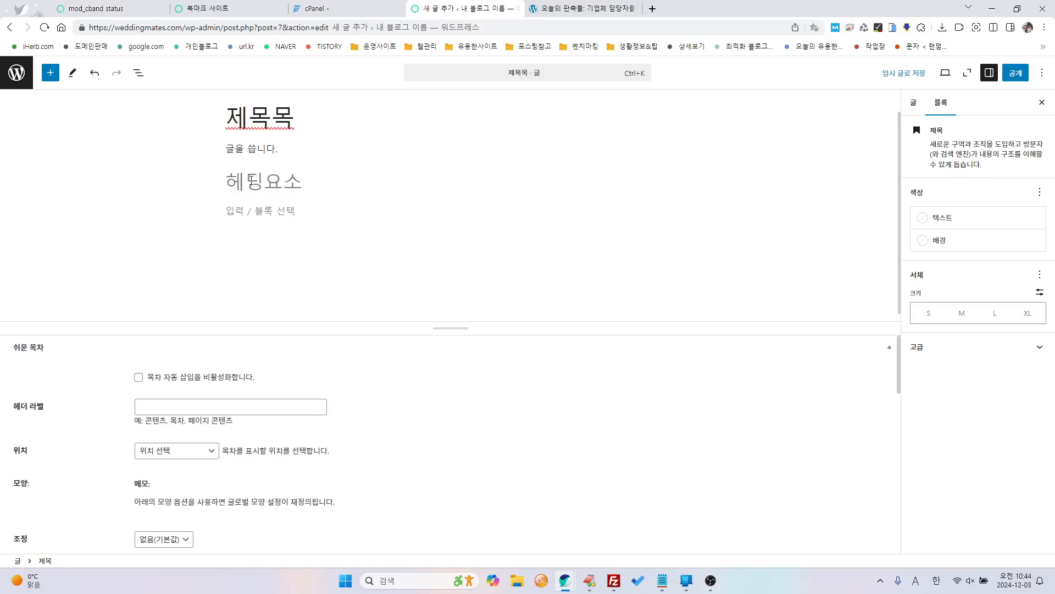
text(h2)
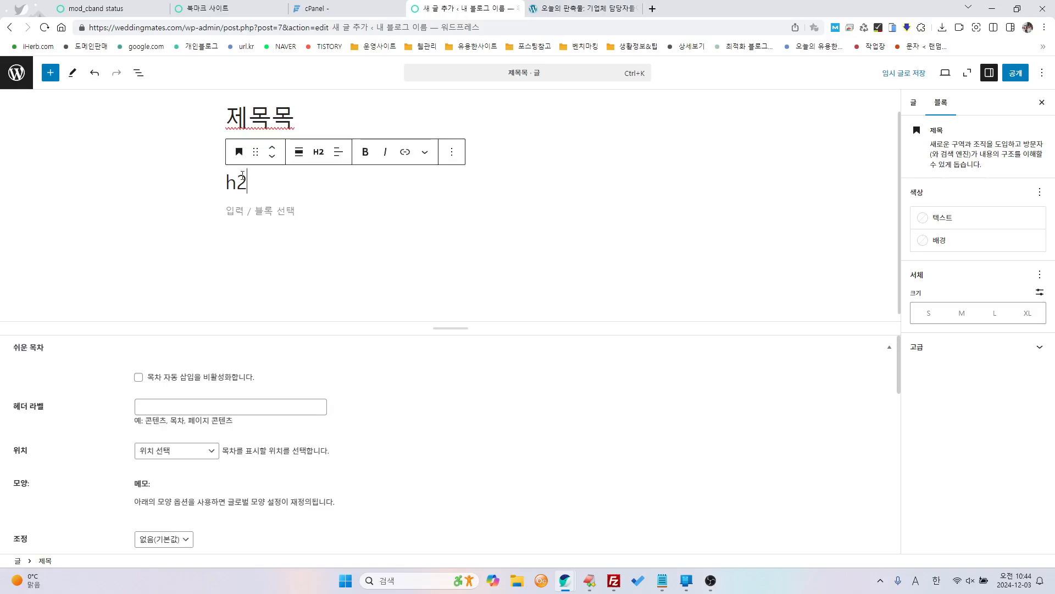
- Start a paragraph beneath the "h2" heading with the text "여기에"
key(Return)
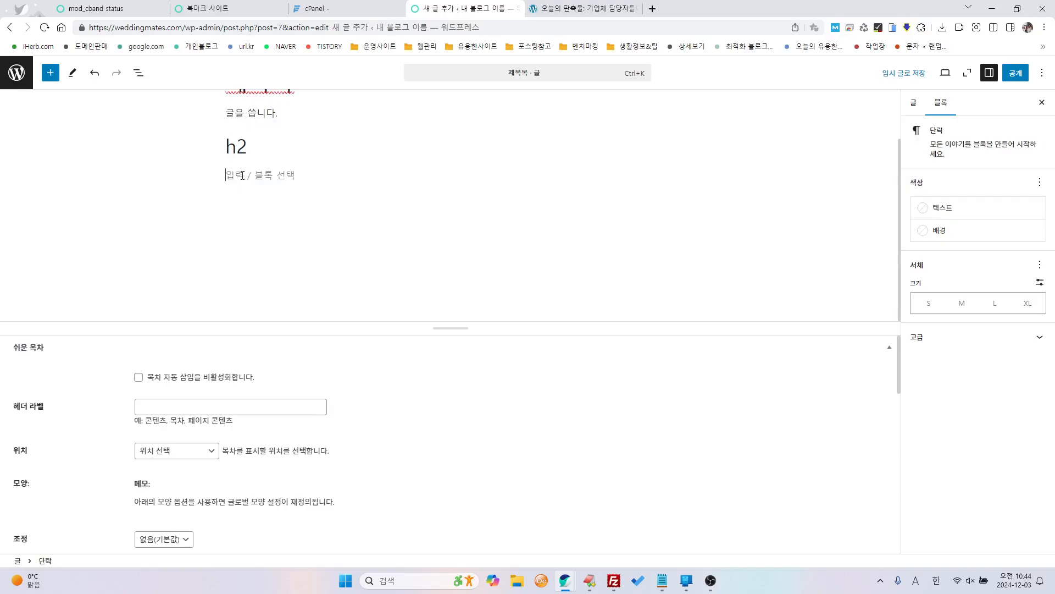
key(Return)
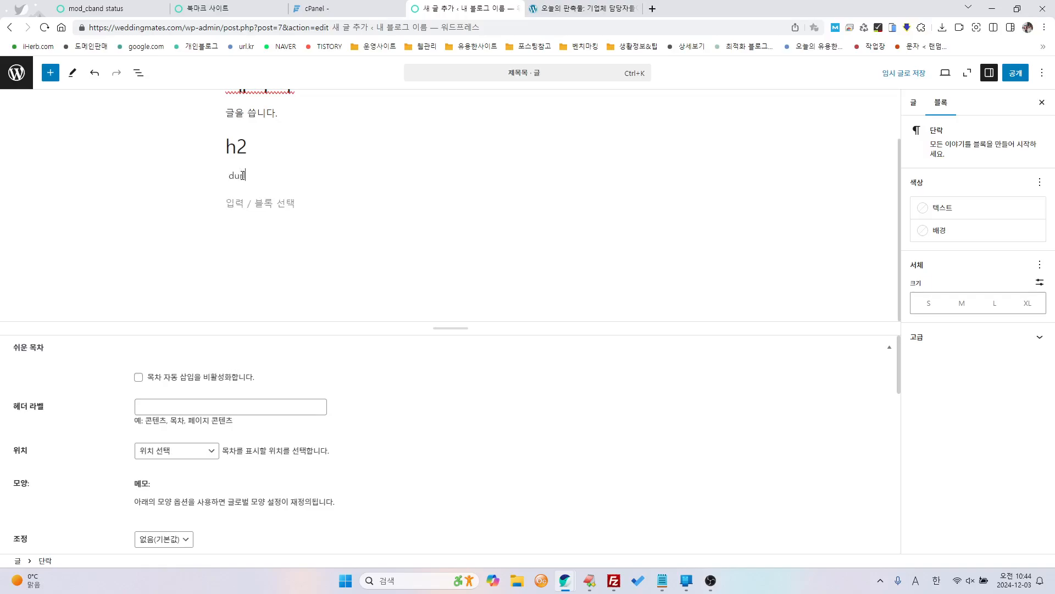
key(Hangul)
text(여기에)
- Replace the "h2" heading text with "첫번째 소재목" and remove the "여기에" text that followed it
click(259, 144)
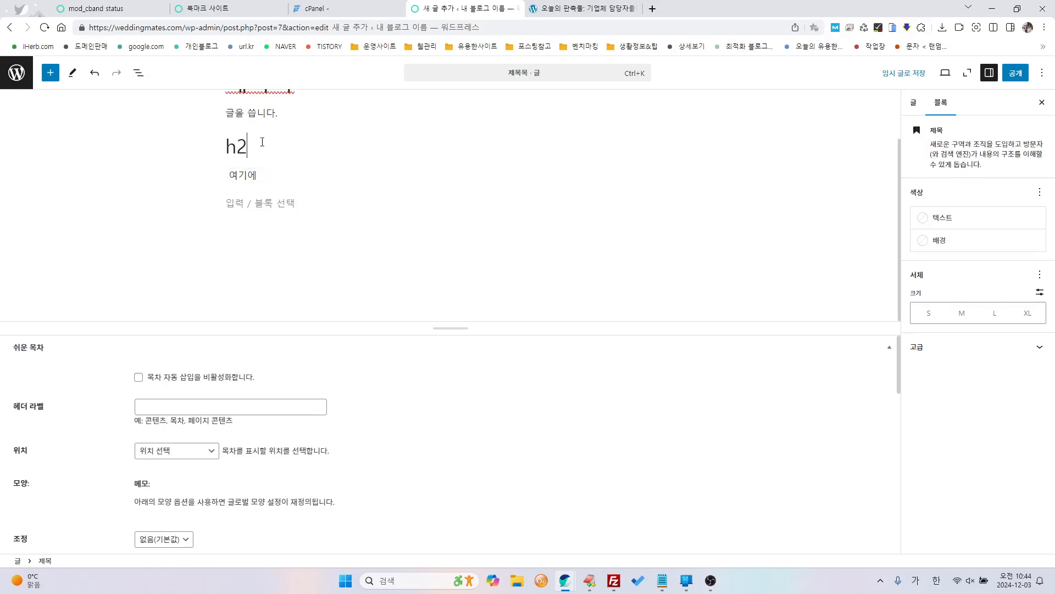
click(227, 147)
text(소)
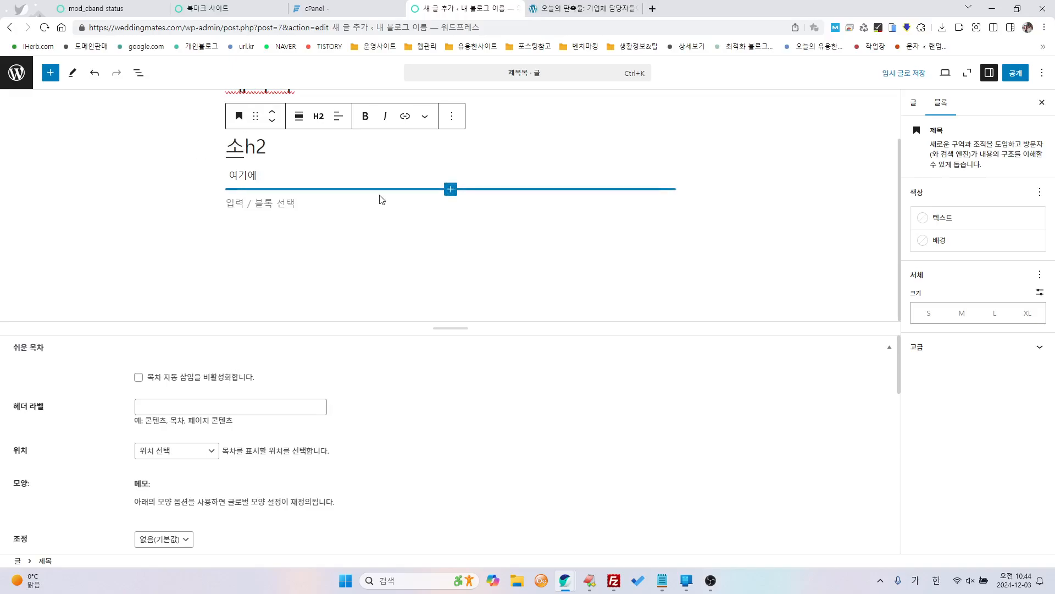
text(첫번째 소)
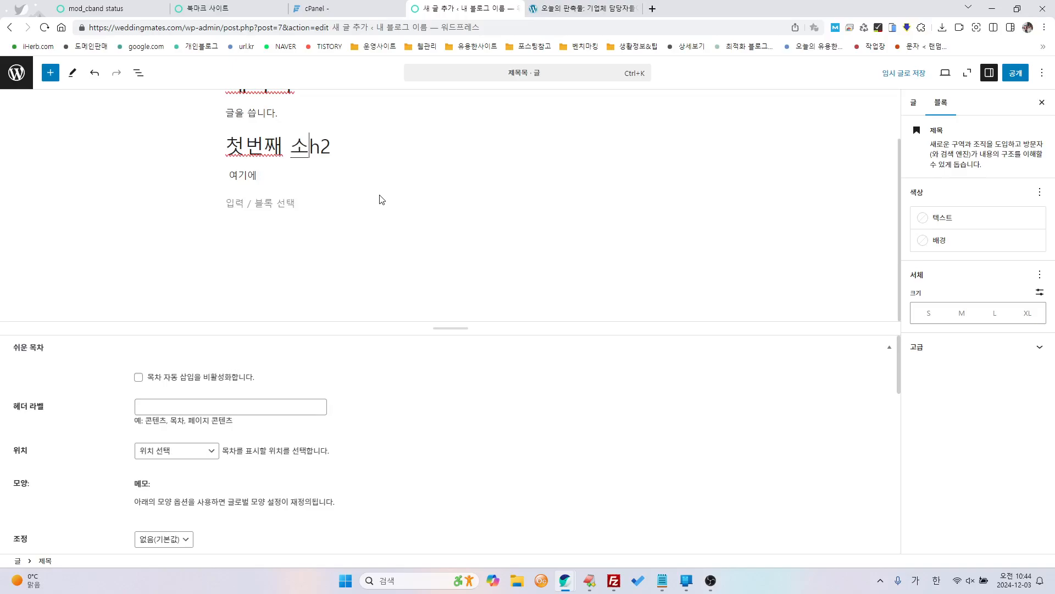
text(재목)
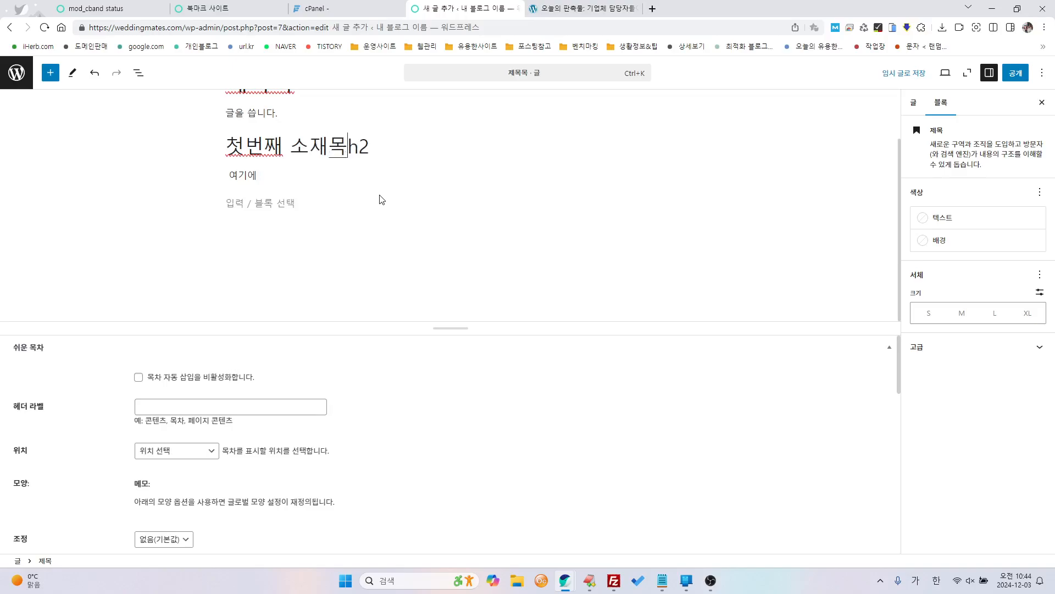
key(Delete)
key(Delete)
key(Delete)
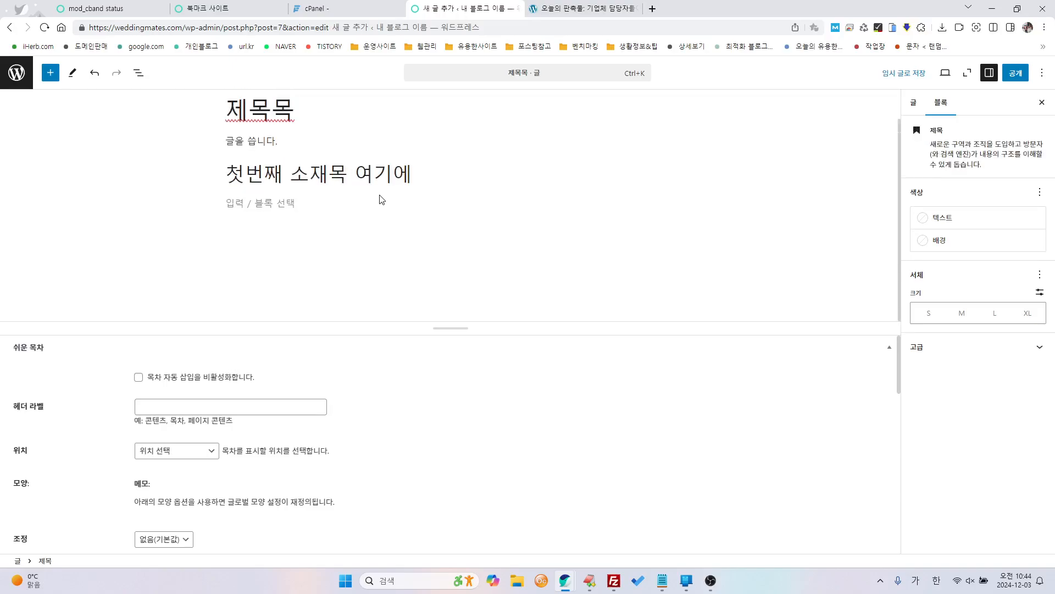
key(Delete)
key(Delete)
key(Delete)
key(Delete)
- Correct the heading to "첫번째 소제목" and write "소제목에 대한 내용을 여기에 적습니다." in a paragraph beneath it
key(Return)
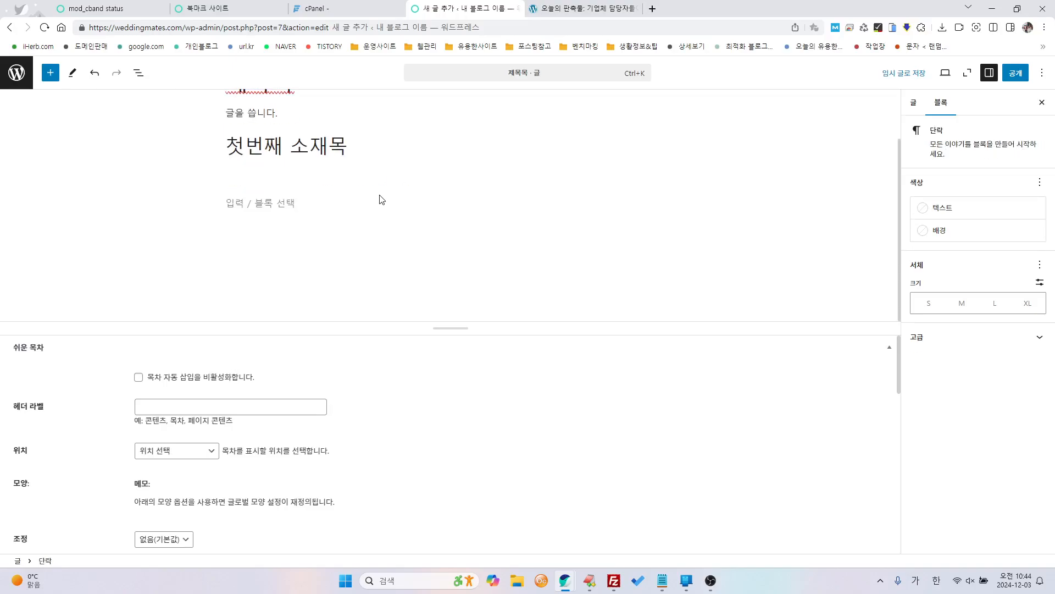
text(소제목)
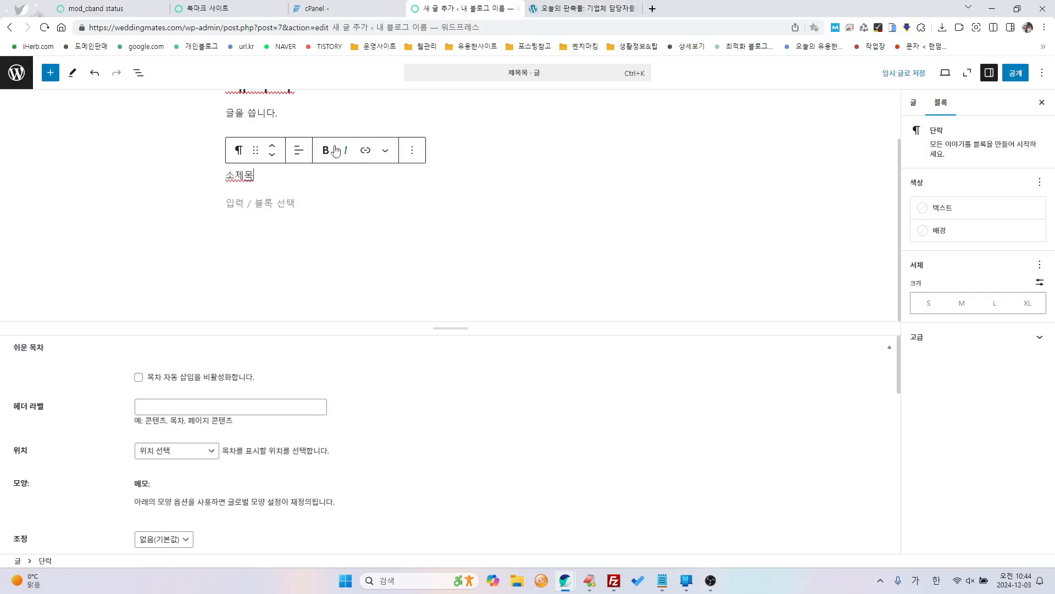
click(329, 146)
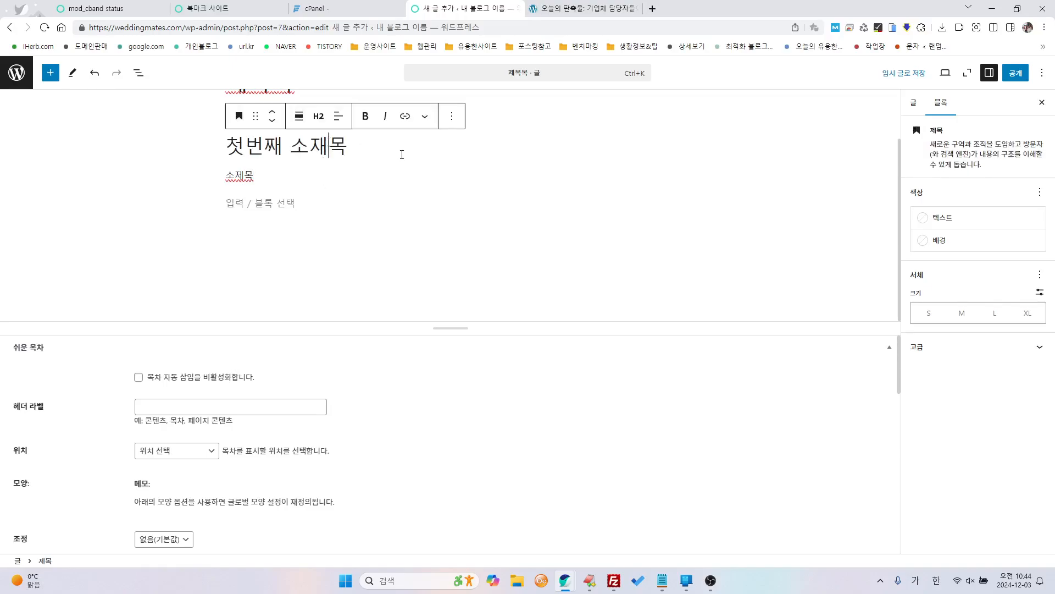
key(BackSpace)
text(제)
click(282, 180)
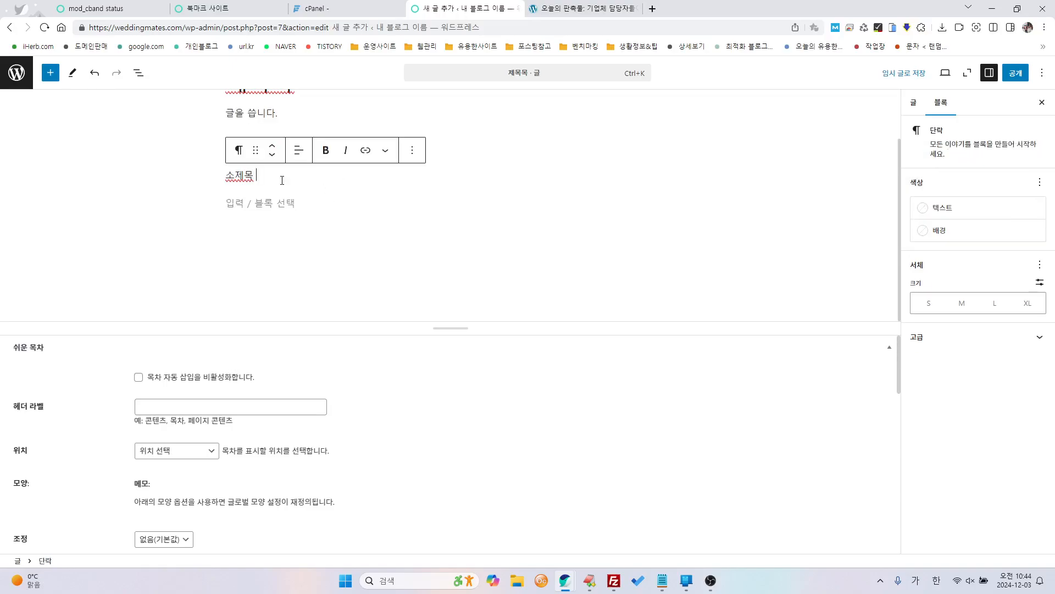
text(에 대한)
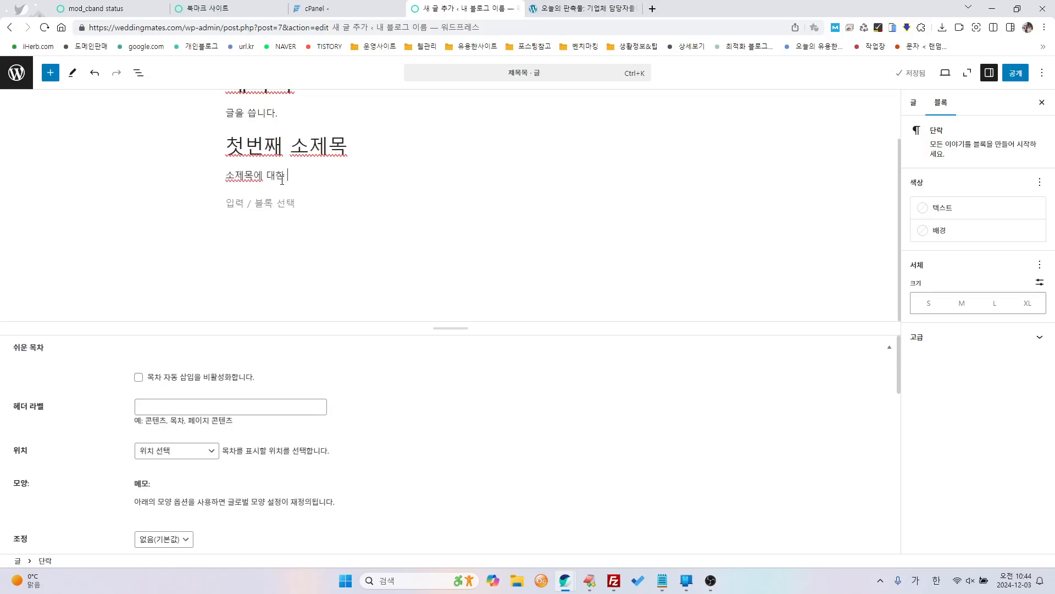
text( 내용을 여기에 적습니다.)
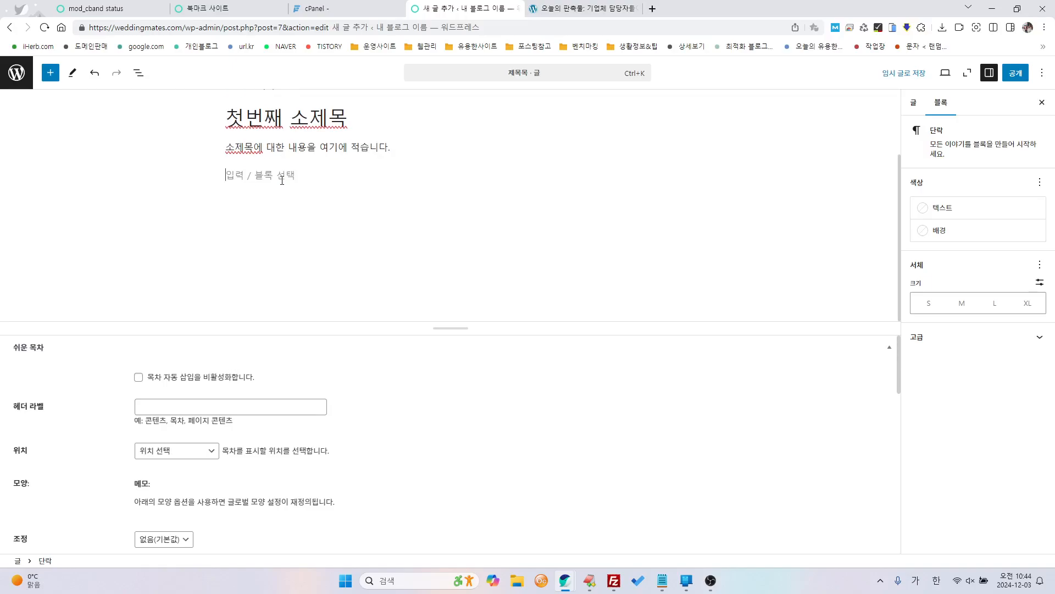
- Write "두번째 소제목" below the first section and turn it into a level 2 heading with "##" markup
text(두번째 스)
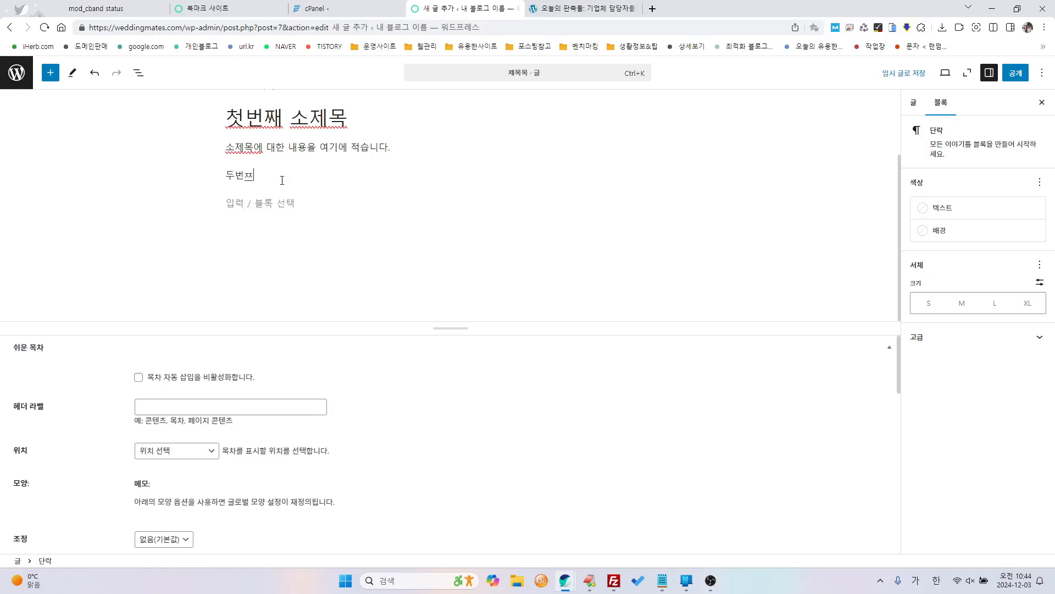
text(소지)
text(목)
text(##)
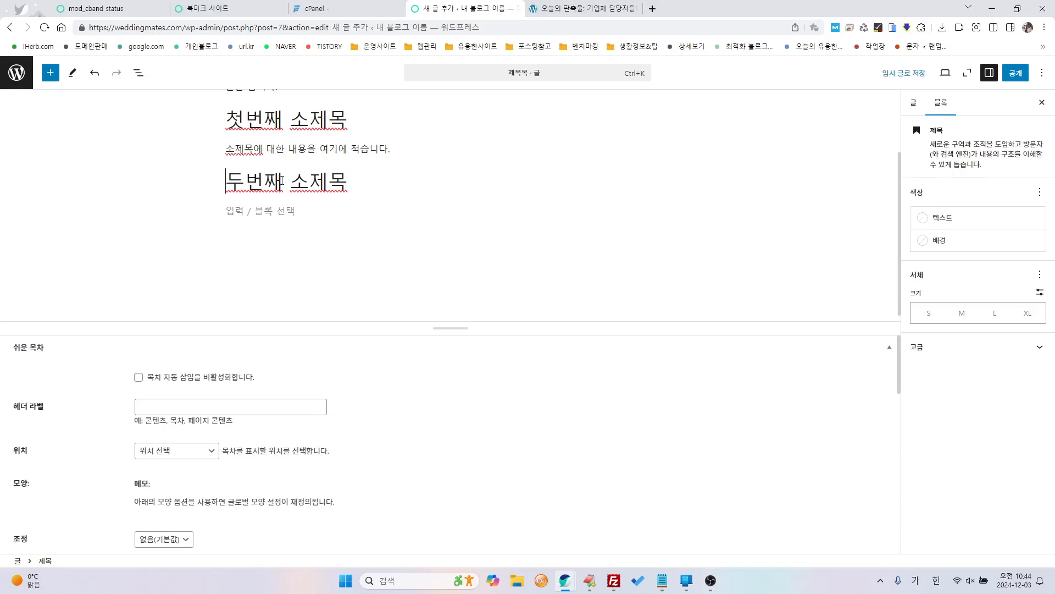
- Add a paragraph beneath the "두번째 소제목" heading reading "두번째 소제목 내용을 여기에 적습니다."
click(278, 210)
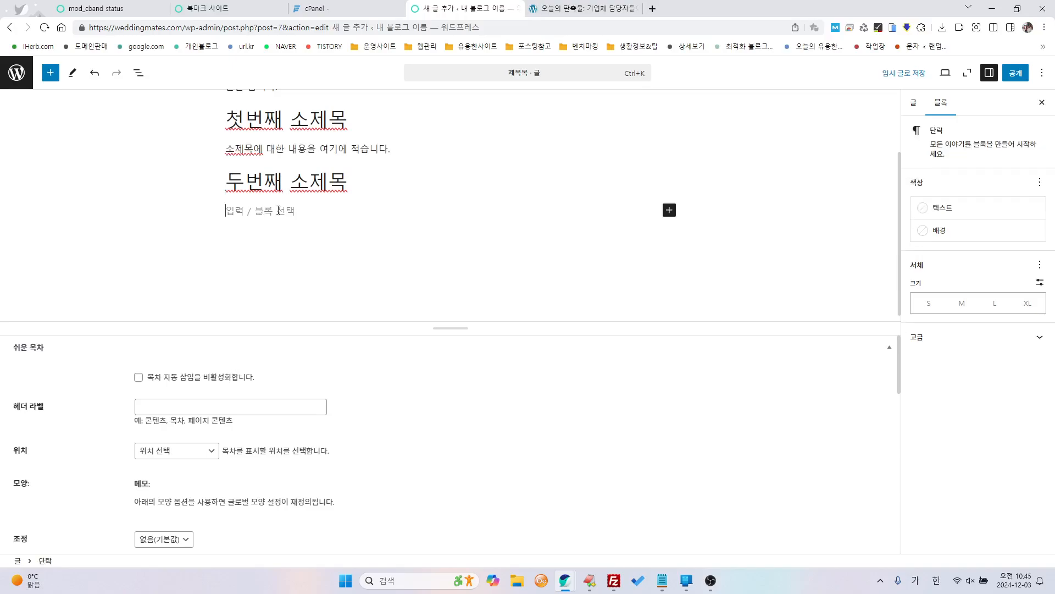
click(352, 190)
key(Return)
text(ㅅ)
key(BackSpace)
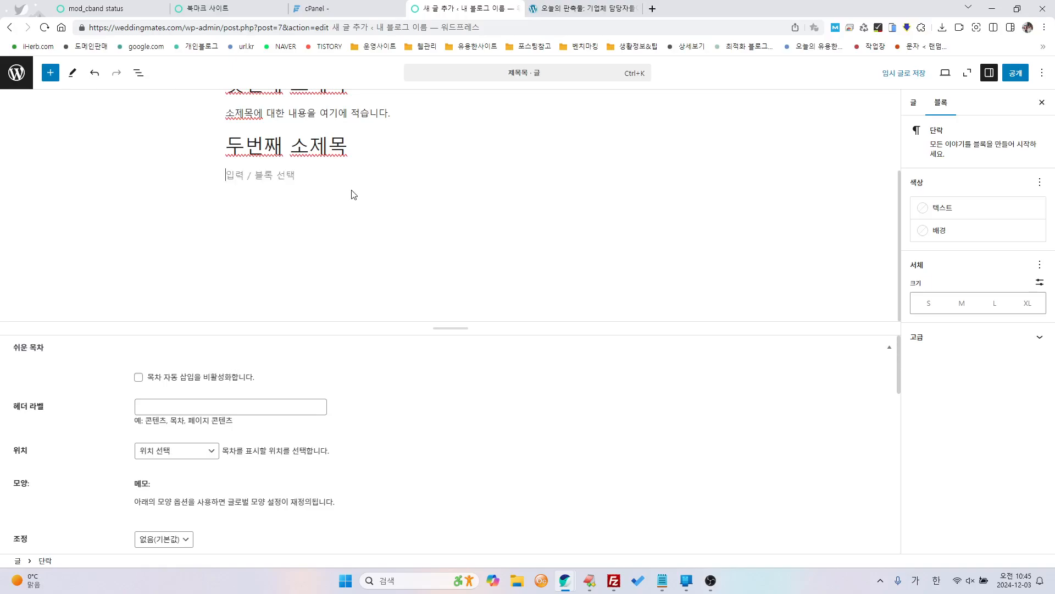
text(두번째 소)
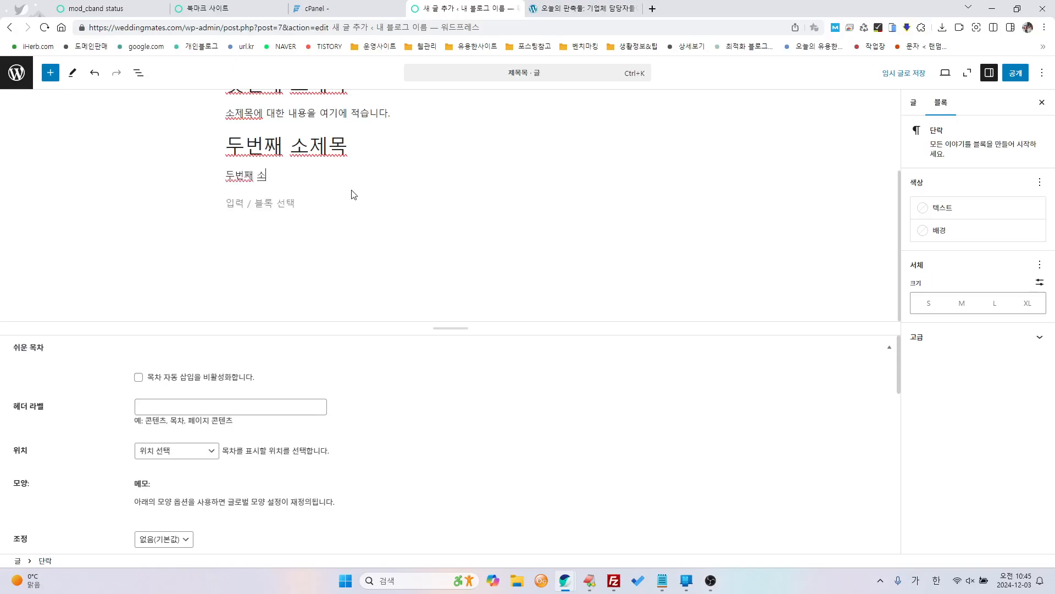
key(BackSpace)
text(소제목 내용을 여기에 적습)
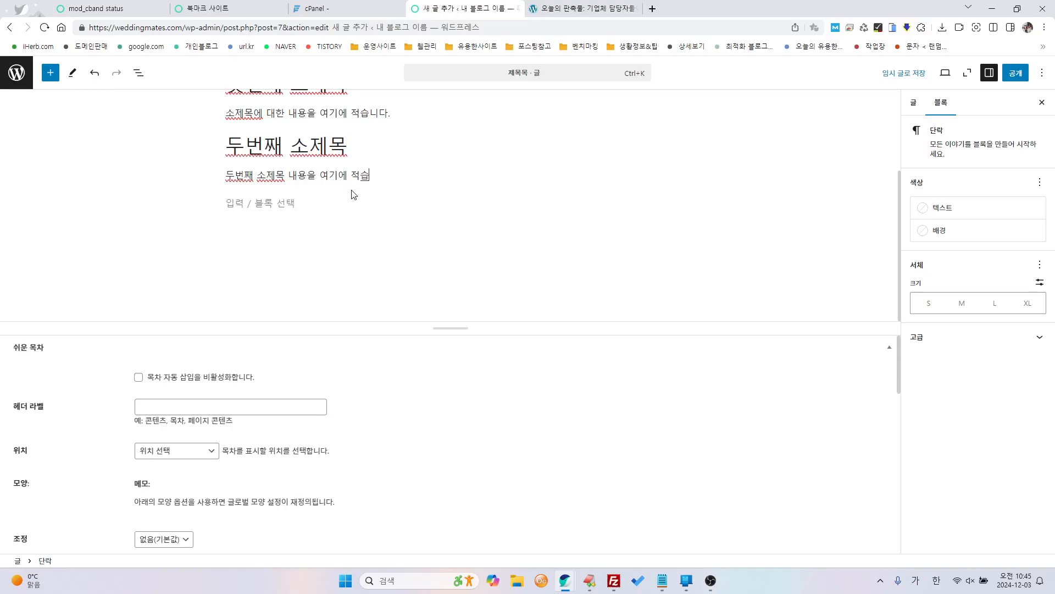
text(니다.)
- Add a second paragraph to that section reading "두줄로 적어 보겠습니다."
key(Return)
text(둘)
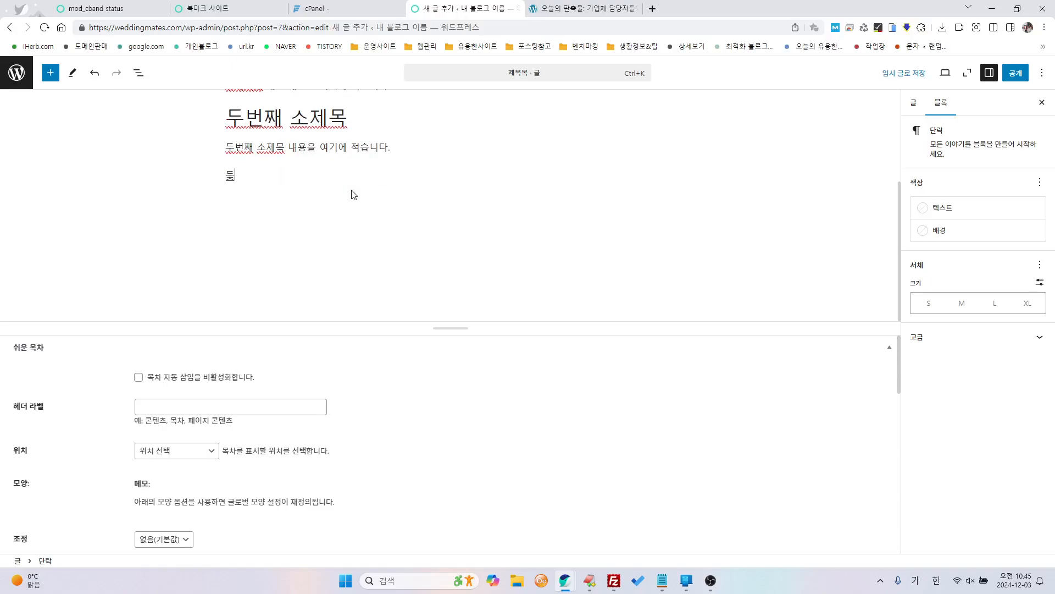
text(줄로 적어 보게)
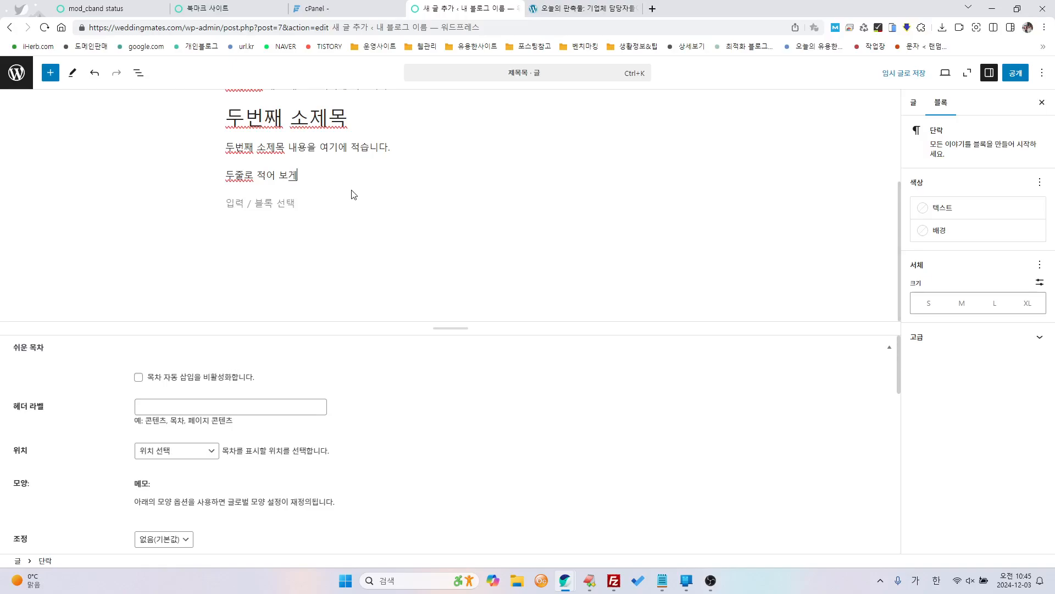
key(BackSpace)
text(겠습니다.)
key(Return)
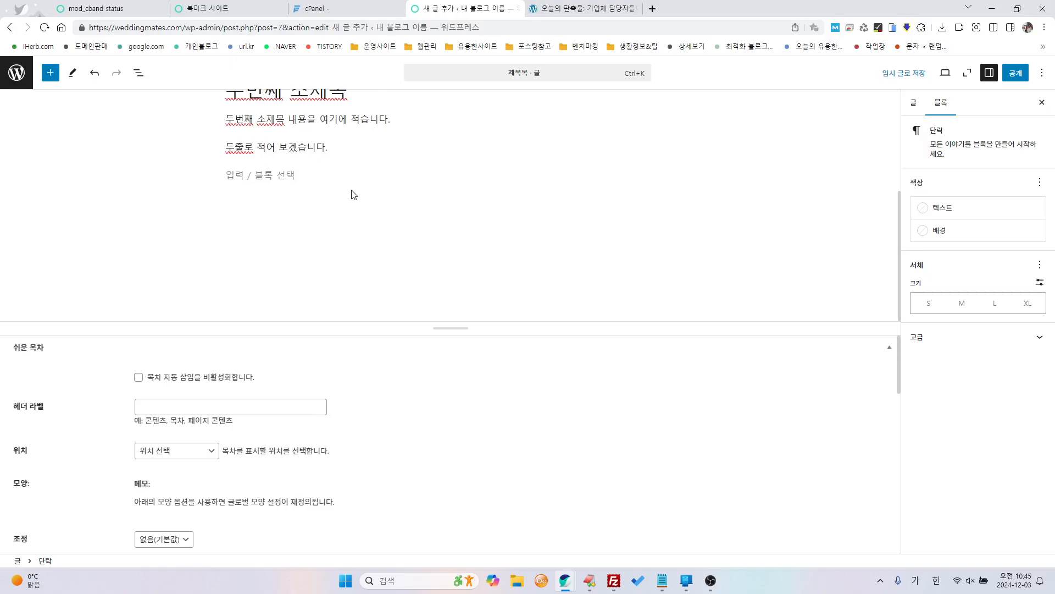
- Leave one empty paragraph below the second section and create an empty level 2 heading after it with "##" markup
key(Return)
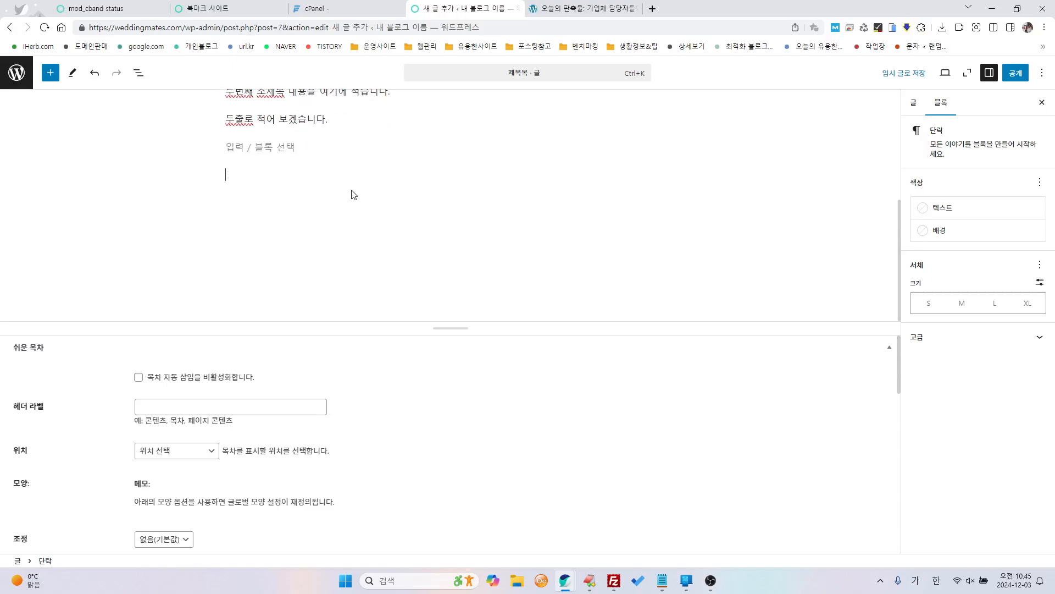
text(세번)
key(BackSpace)
key(BackSpace)
key(BackSpace)
key(BackSpace)
text(##)
key(space)
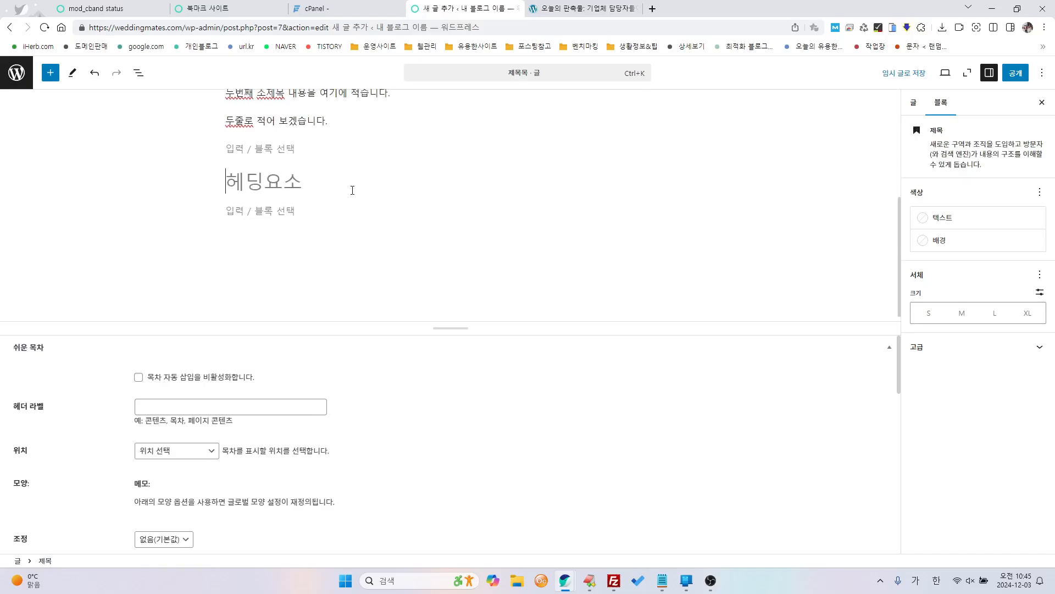
- Create an empty level 3 heading beneath the empty level 2 heading with "###" markup
key(Return)
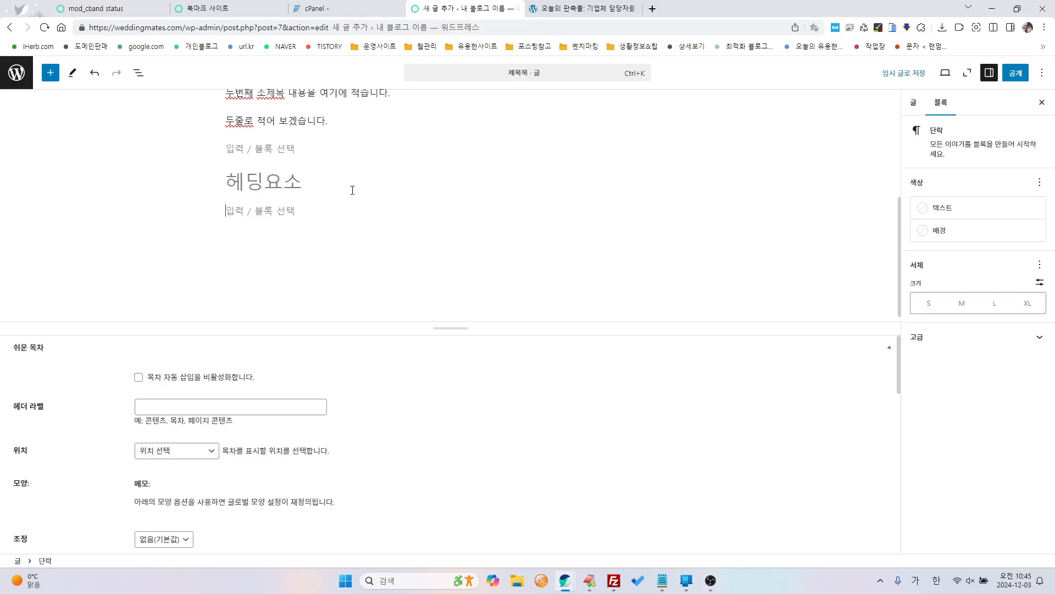
text(###)
key(space)
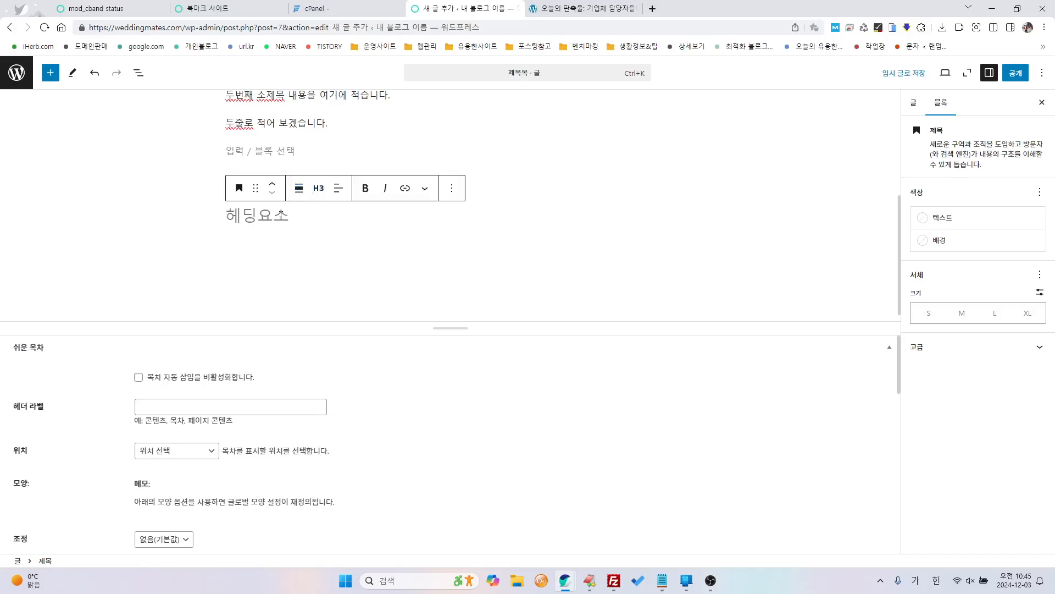
- Turn the empty paragraph above the empty headings into a level 1 heading with "#" markup and compare the three heading levels
click(229, 180)
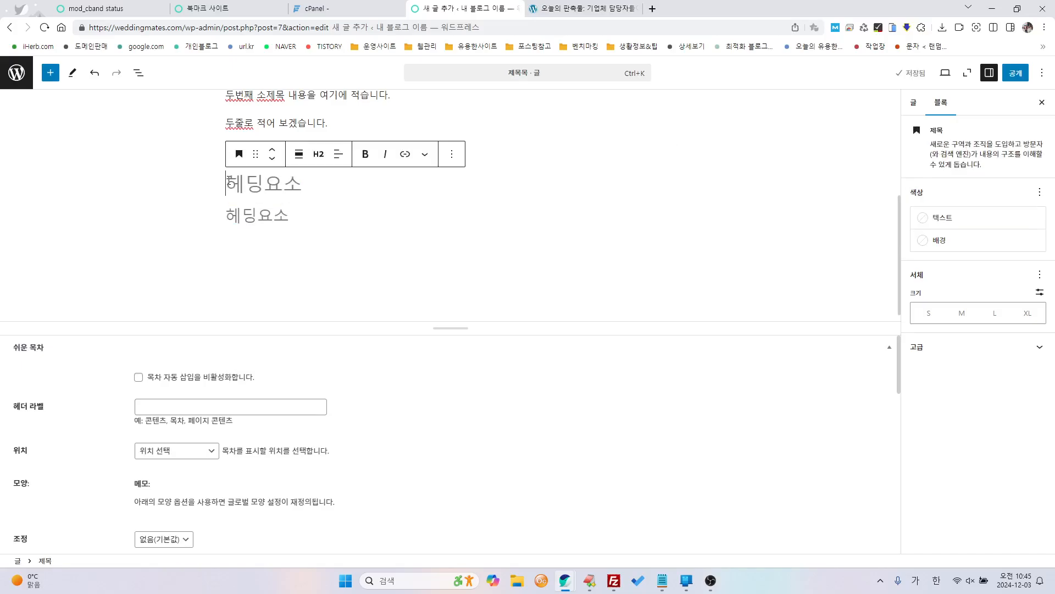
click(263, 135)
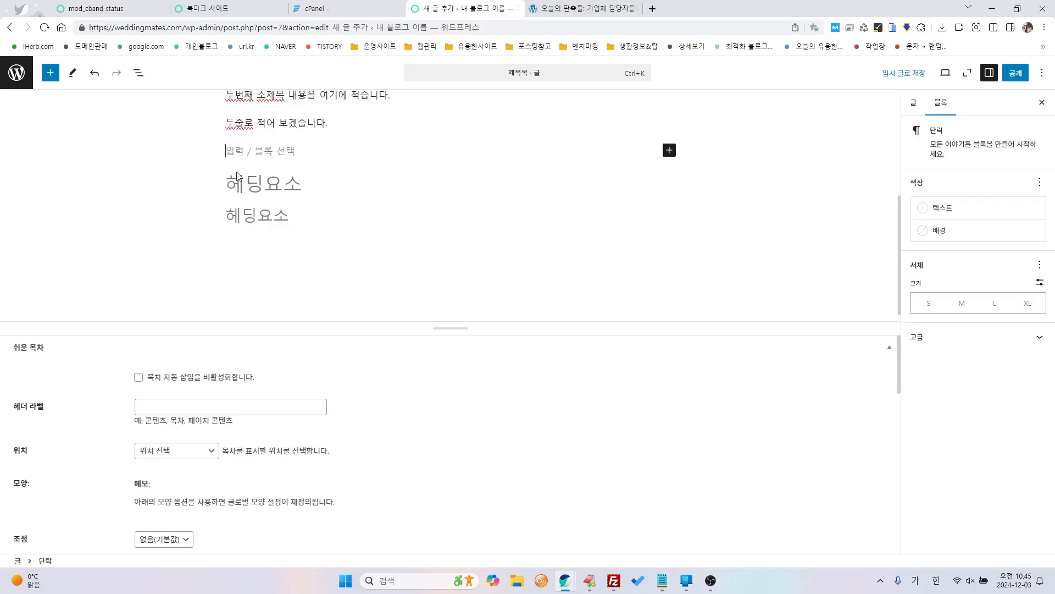
scroll(233, 165, up, 1)
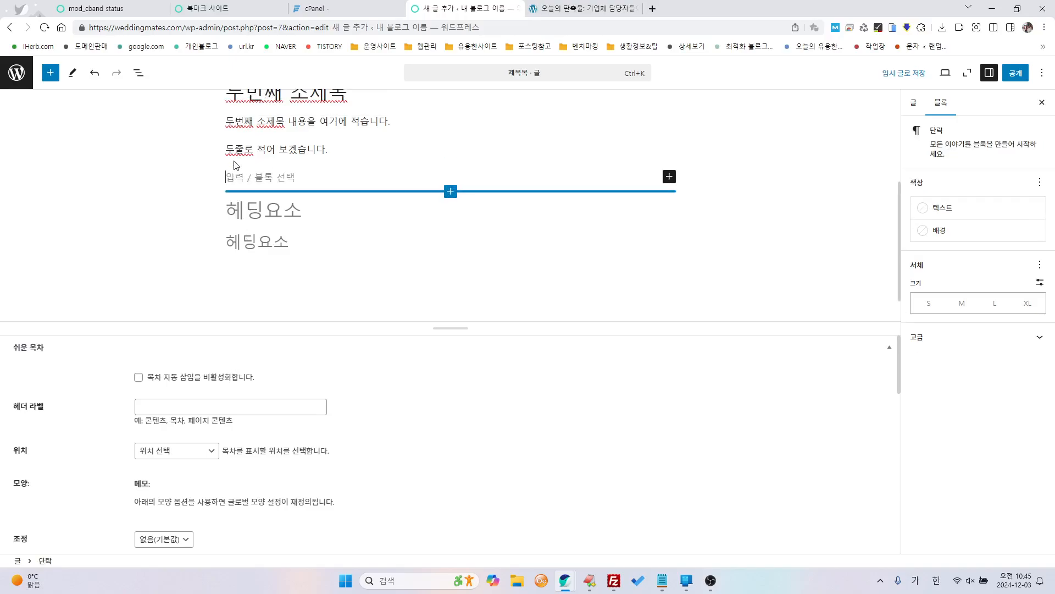
text(#)
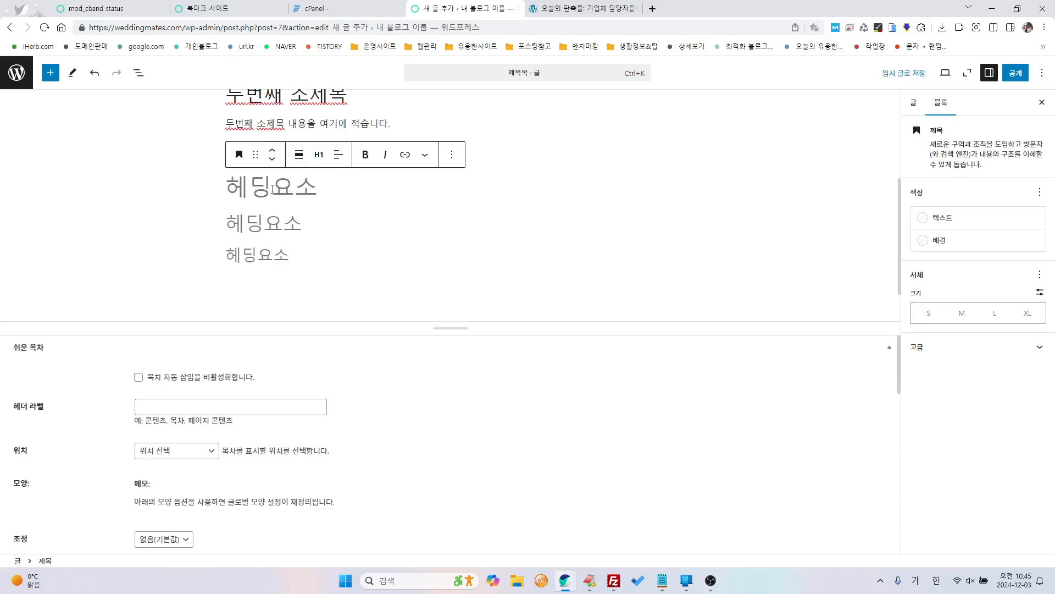
click(245, 224)
click(243, 259)
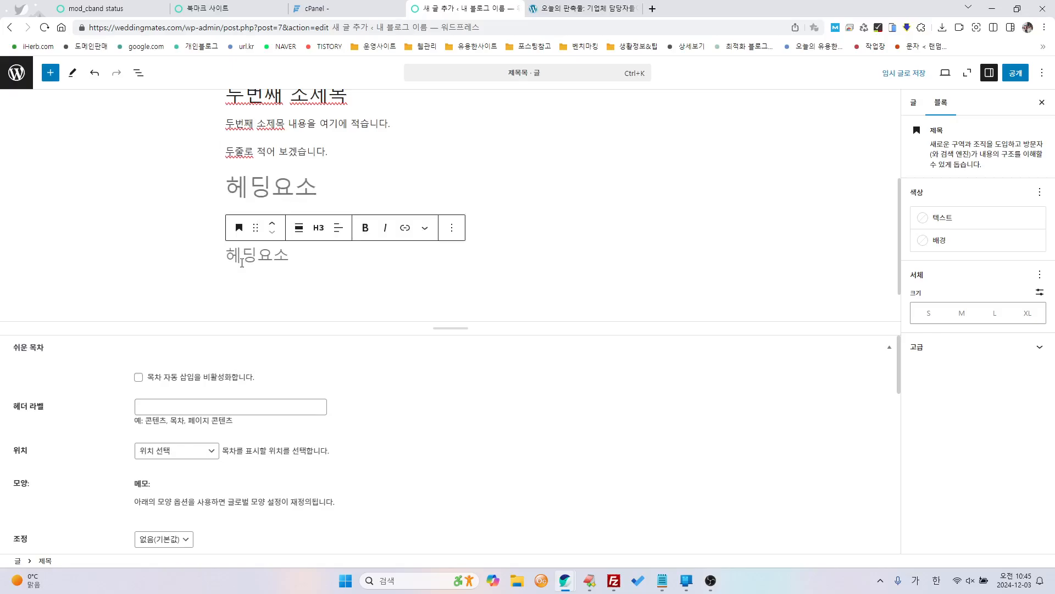
- Delete the empty level 1, level 2 and level 3 headings at the end of the post
key(Up)
key(Up)
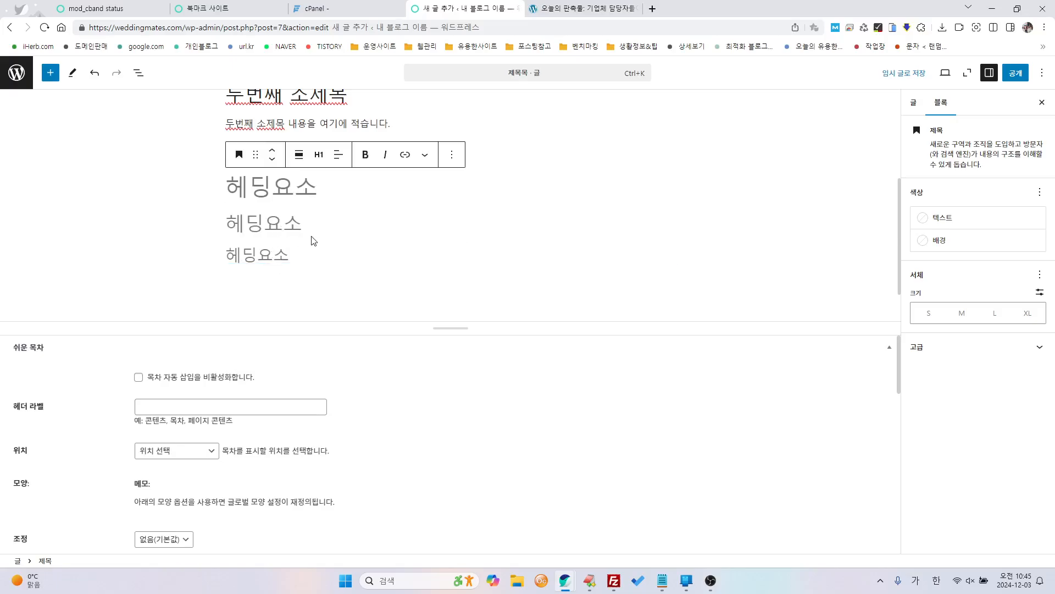
mouse_move(368, 248)
key(Delete)
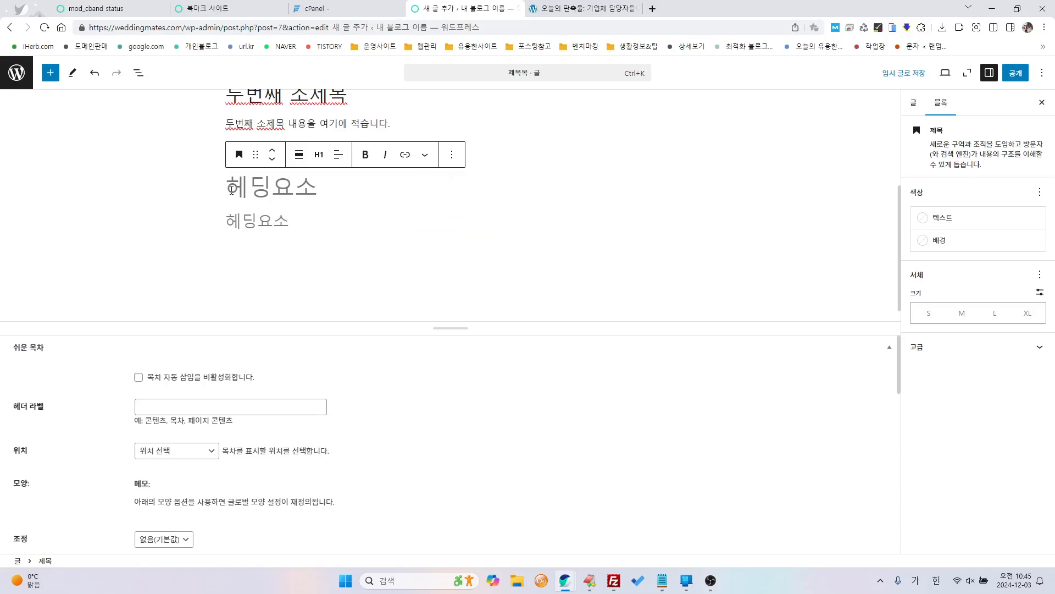
click(452, 157)
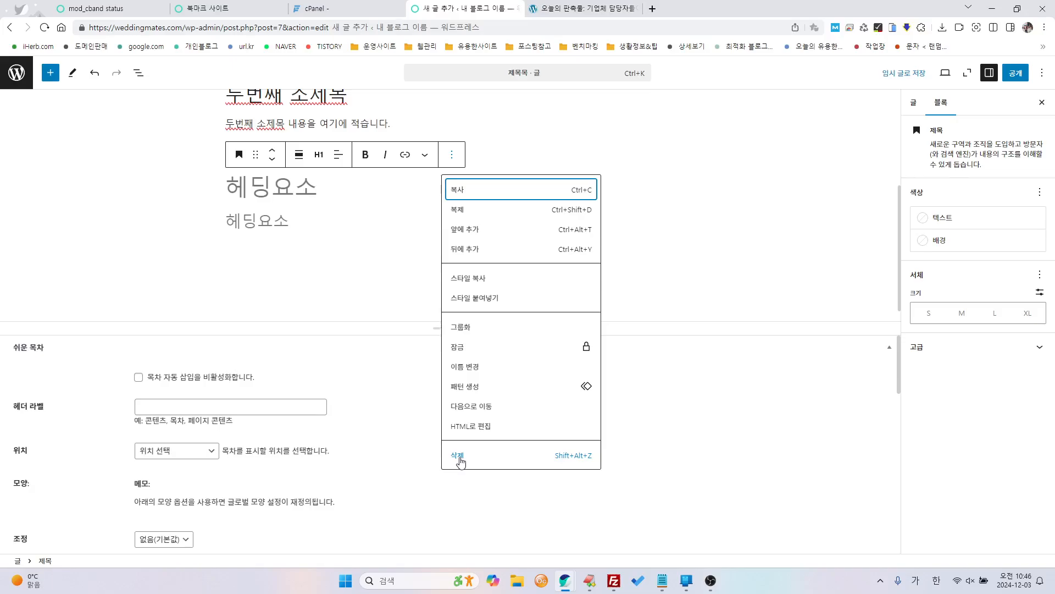
click(459, 455)
click(257, 205)
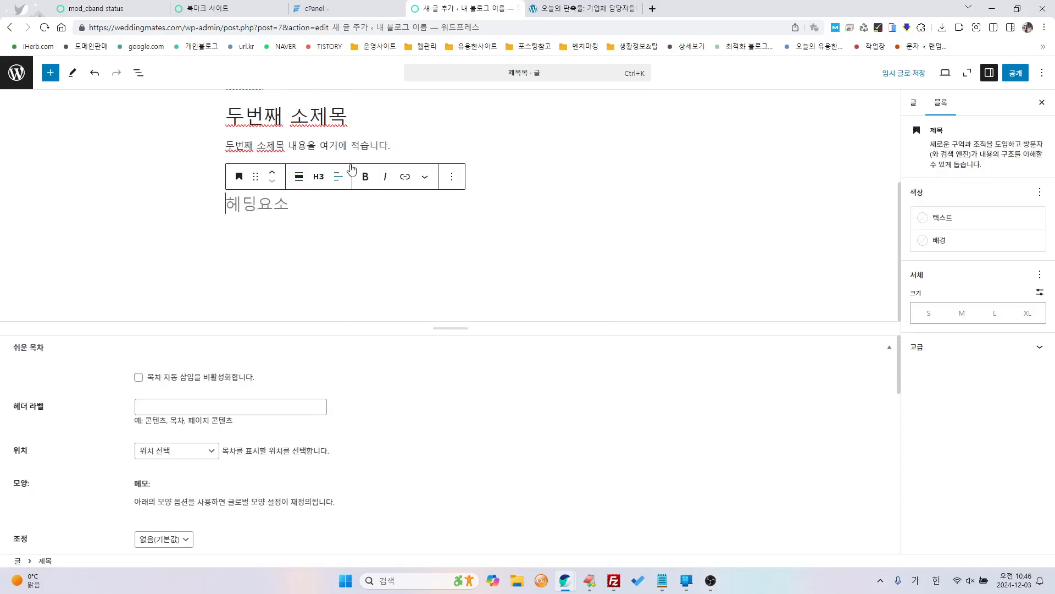
click(396, 150)
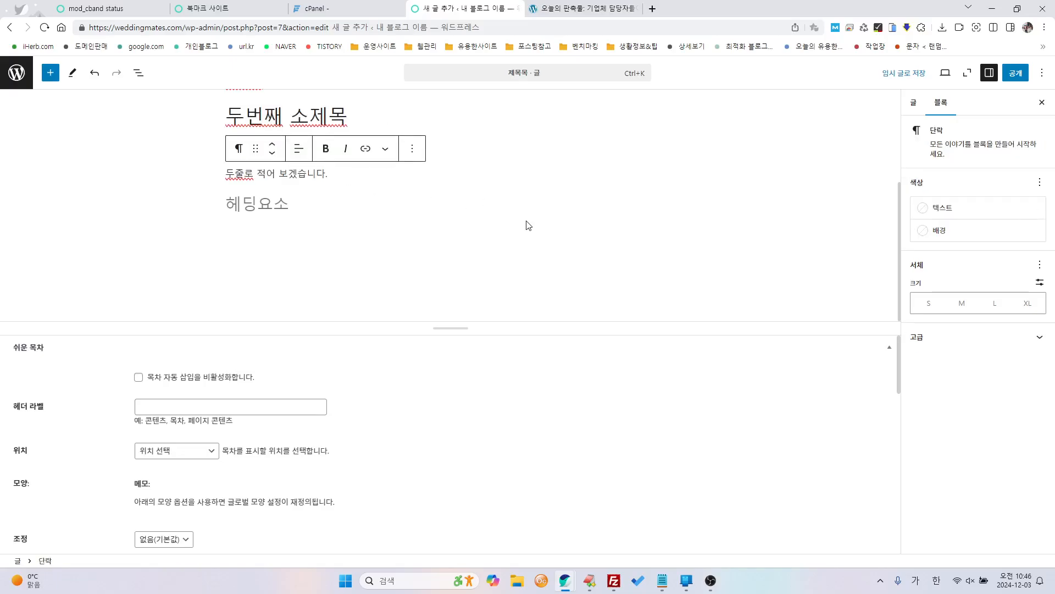
key(Delete)
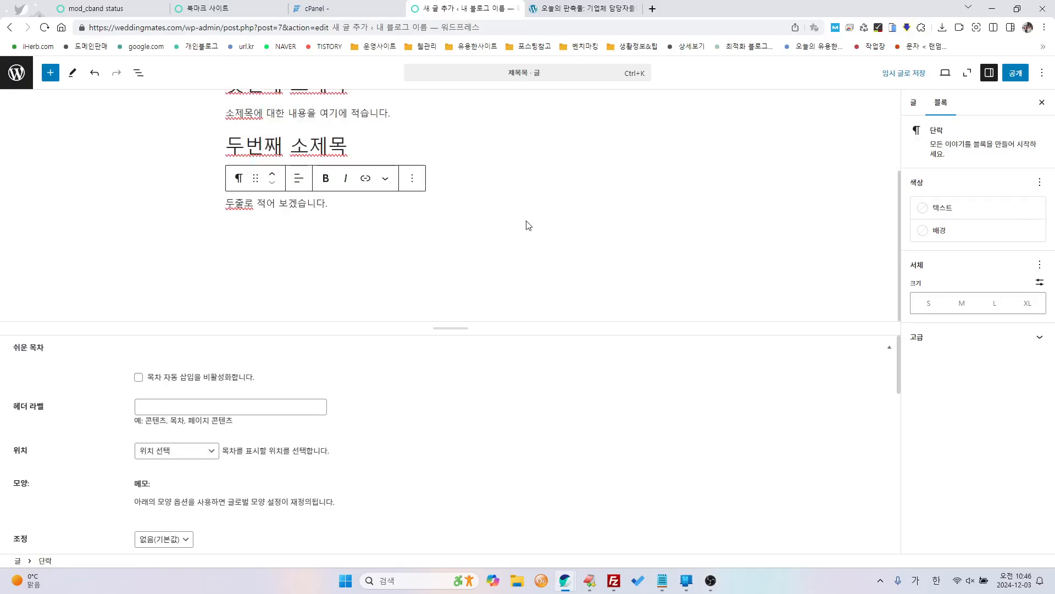
- Add a level 3 heading "두번째의 소제목의 소제목" after the second section, with a paragraph beneath it beginning "소제목의 소제목의"
key(Left)
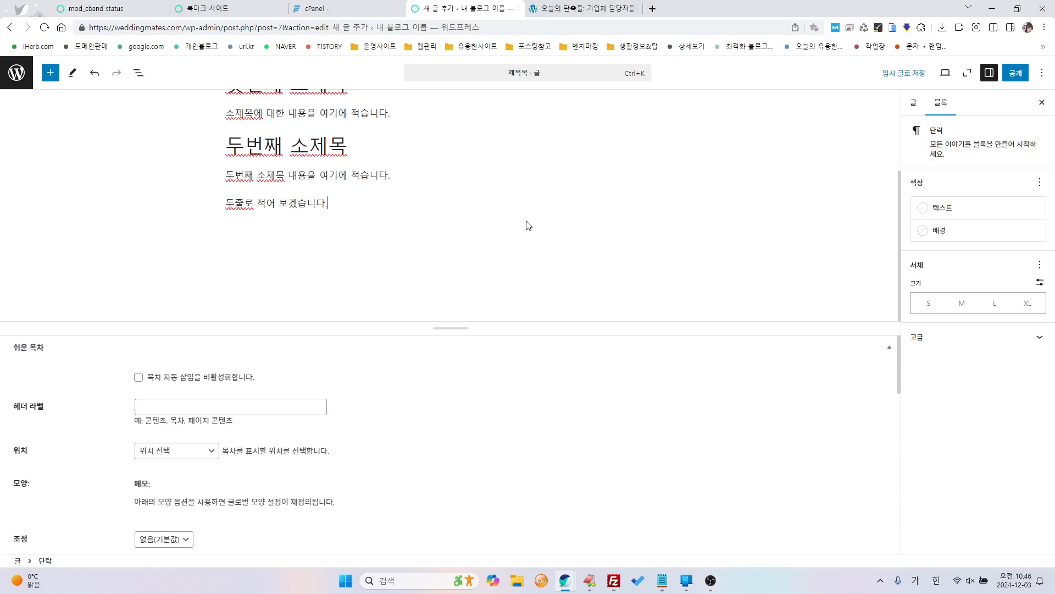
key(Return)
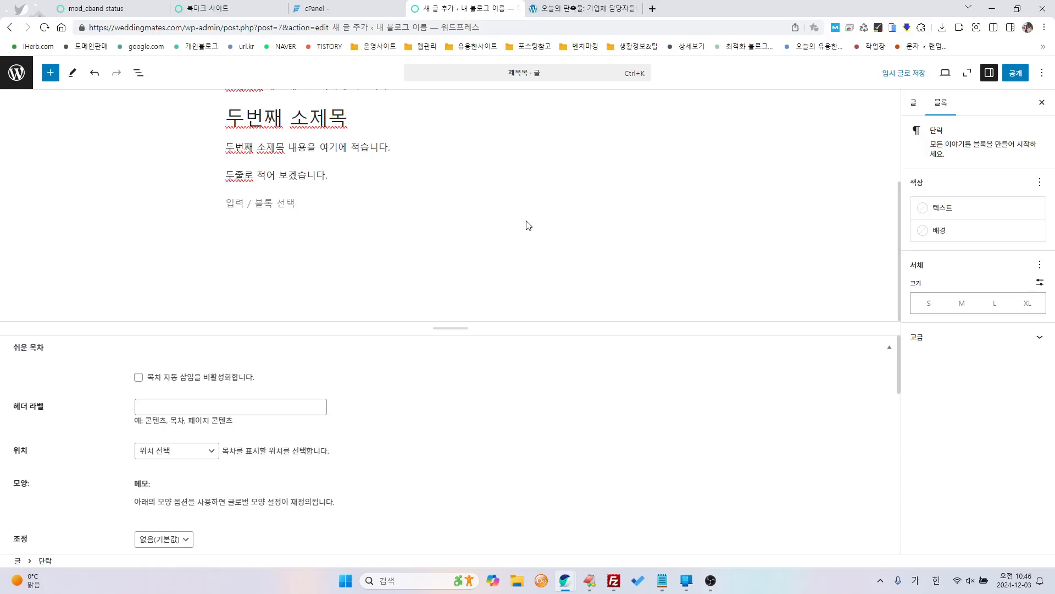
text(### )
text(두번째의 )
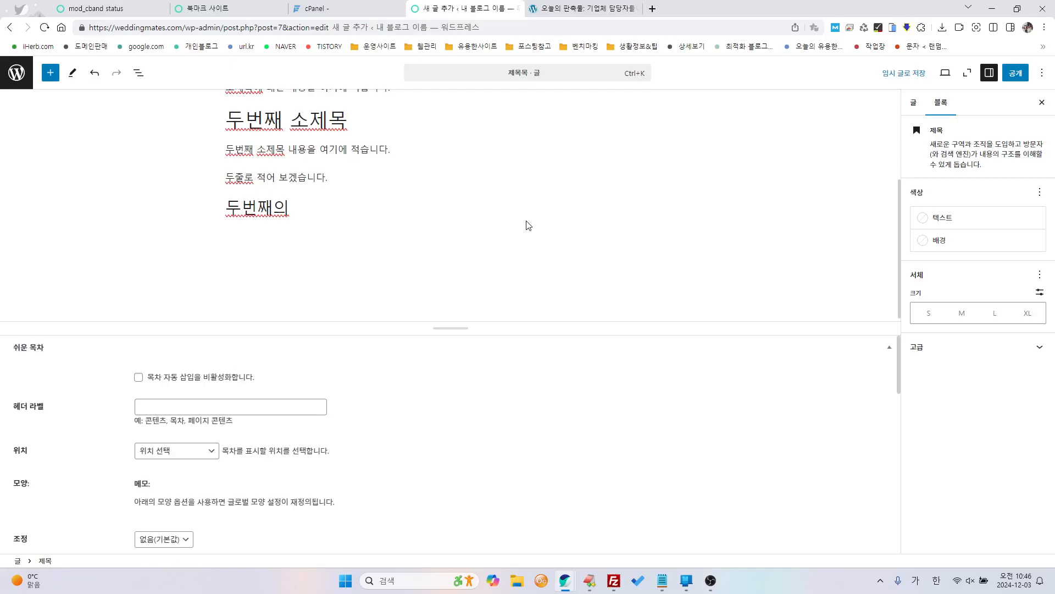
text(소제목의 숫)
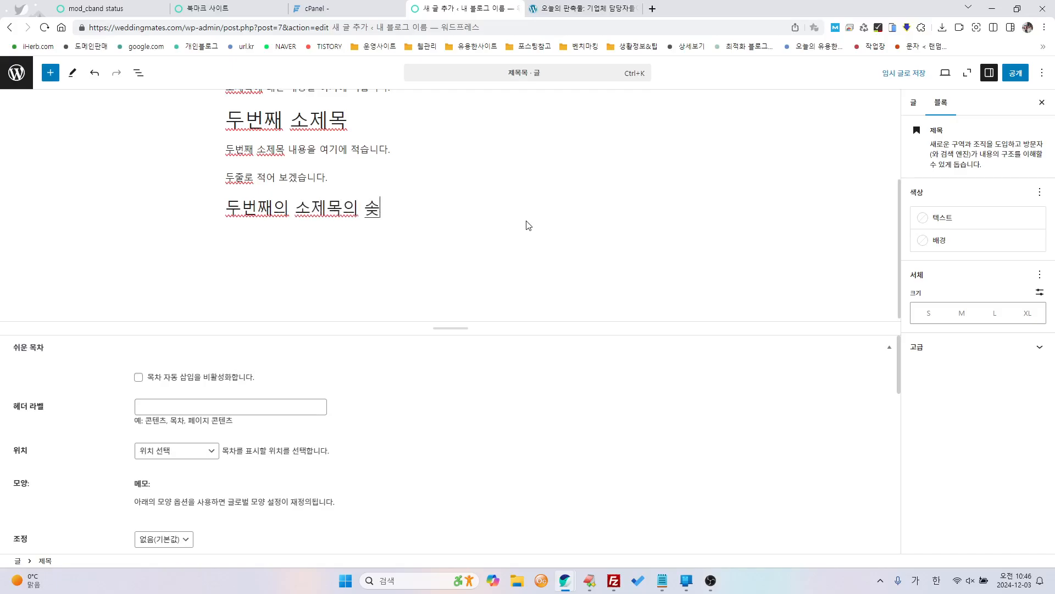
text(제목)
key(Return)
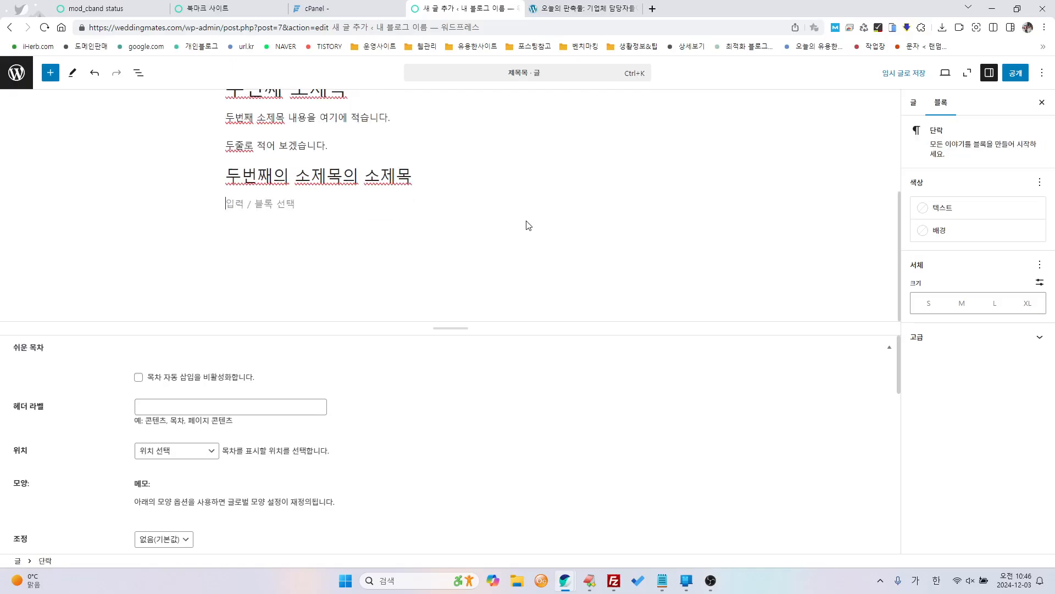
text(소제목의 소제목의 내요)
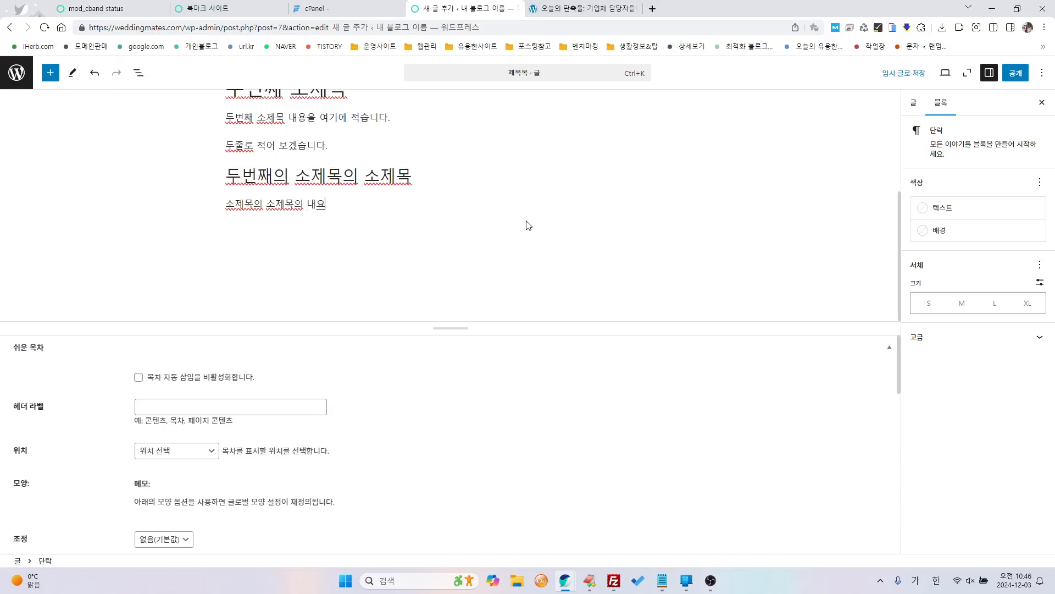
- Change the post title to "제목 입니다."
scroll(605, 253, up, 3)
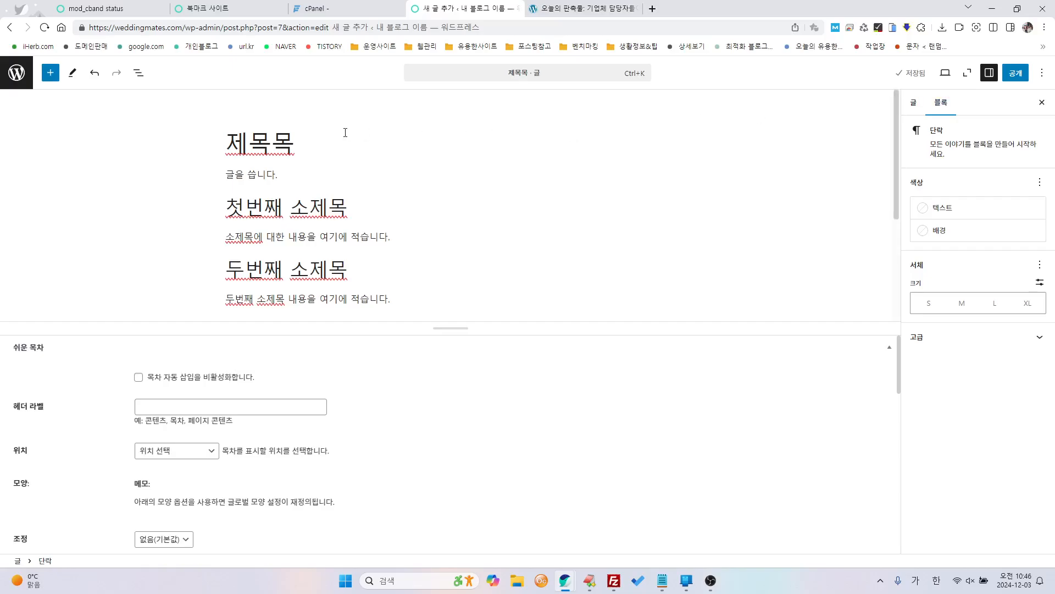
scroll(303, 139, down, 1)
scroll(303, 140, up, 1)
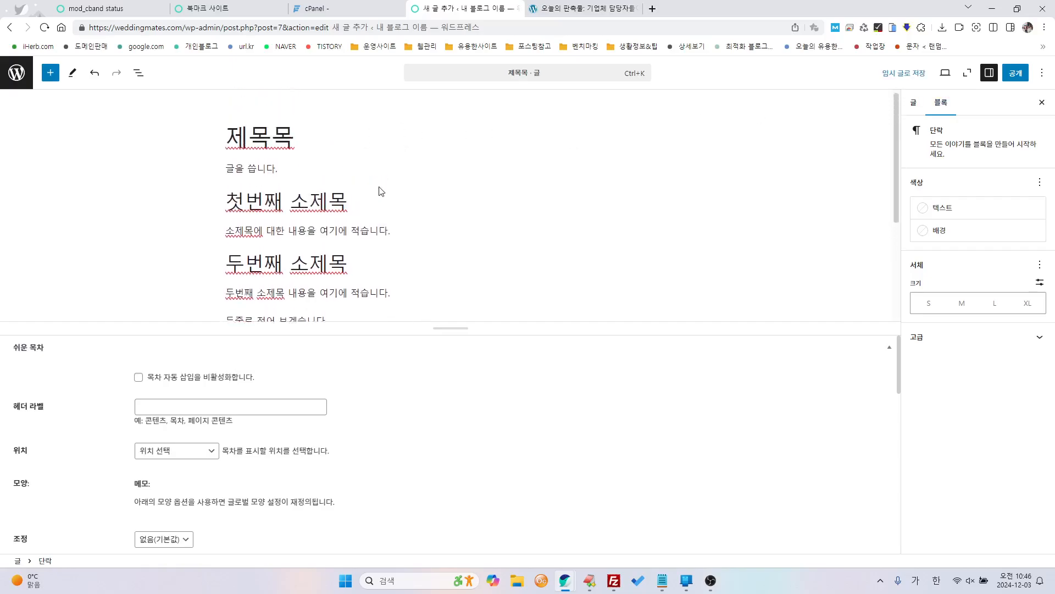
click(298, 144)
key(BackSpace)
text(입니다.)
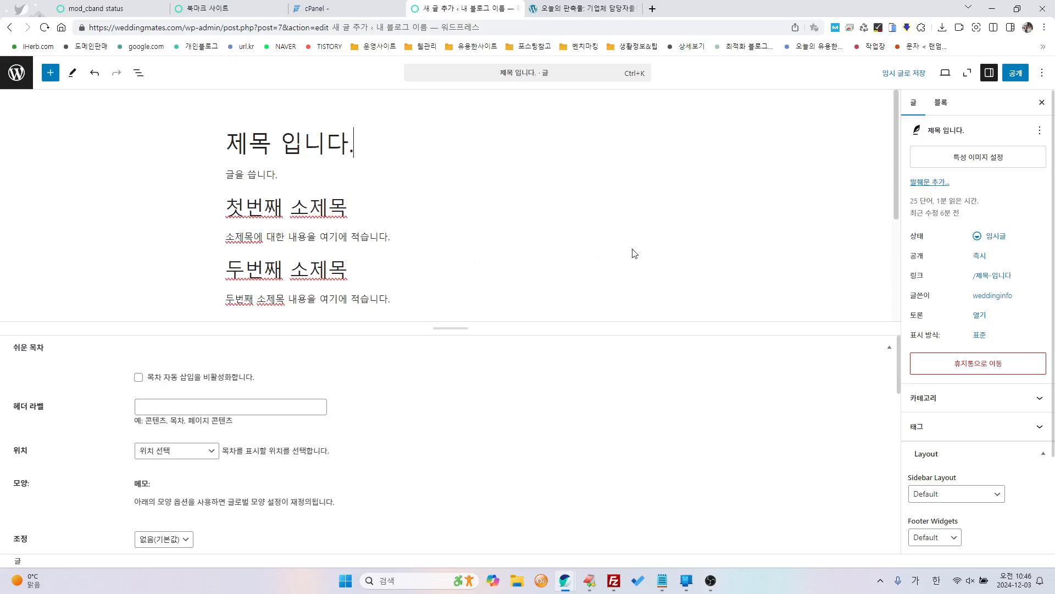
- Publish the post with immediate public visibility and open its live page
click(1016, 75)
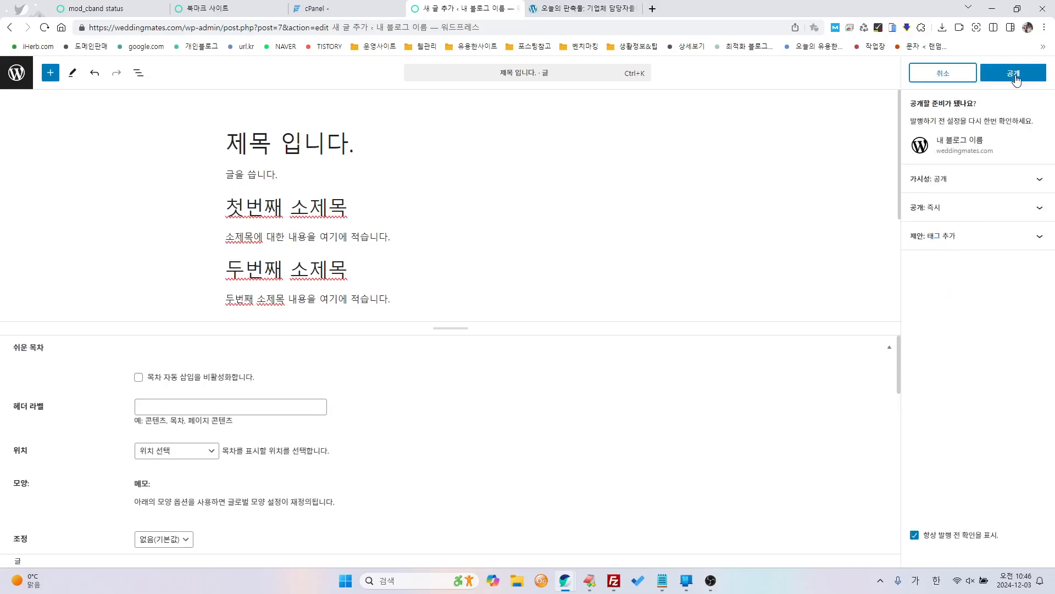
click(1016, 75)
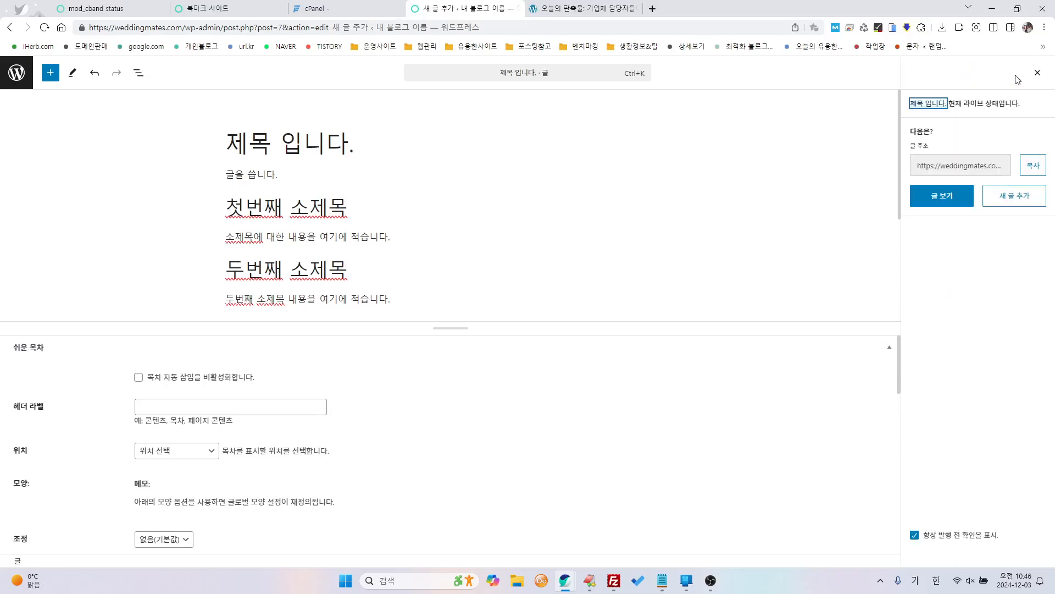
click(114, 548)
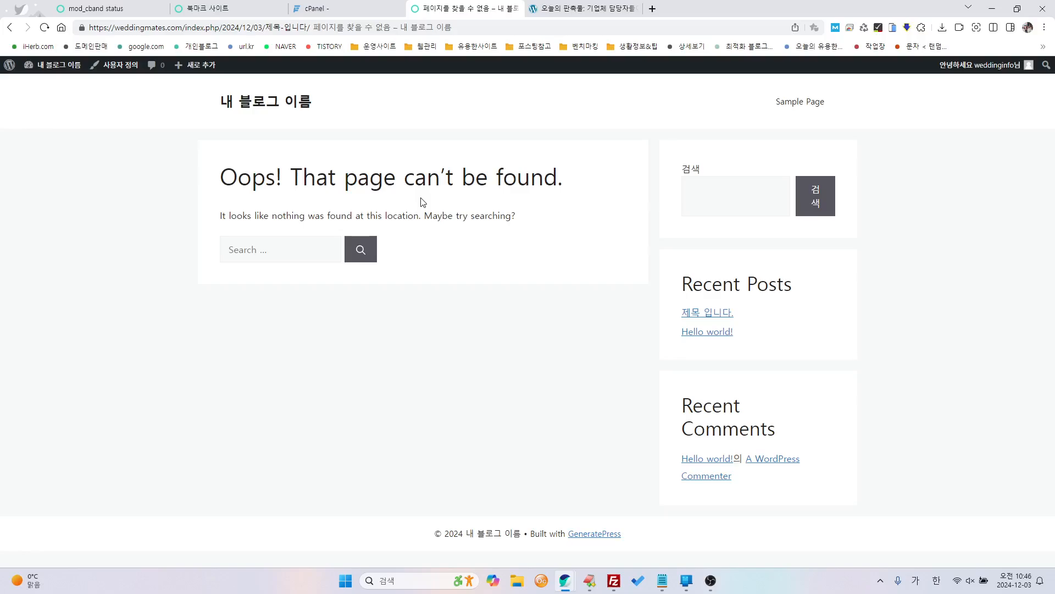
- Return to the admin dashboard and view the "제목 입니다." post from the list of all posts
click(64, 71)
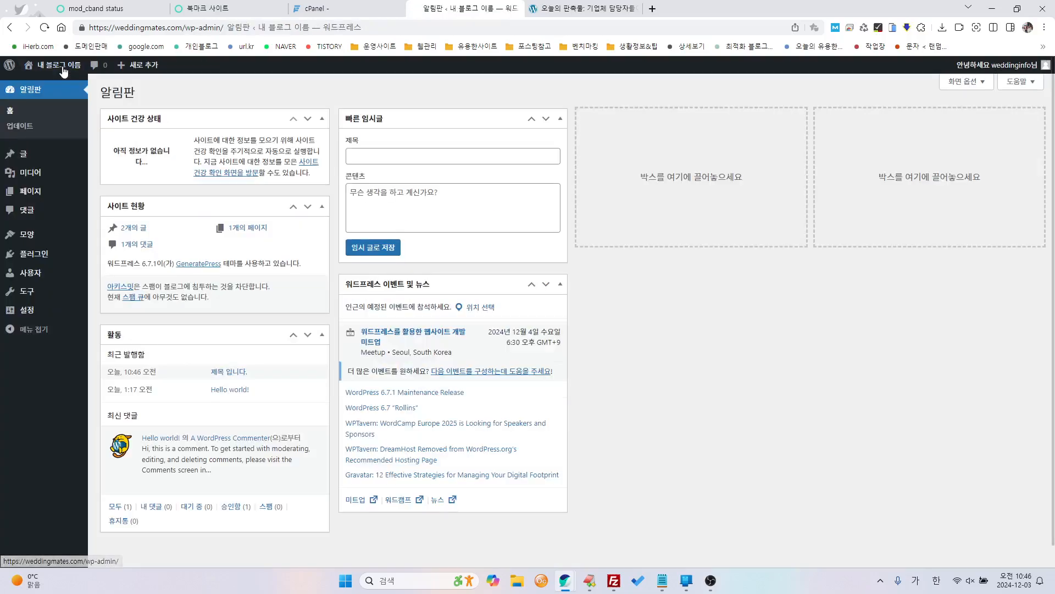
click(24, 159)
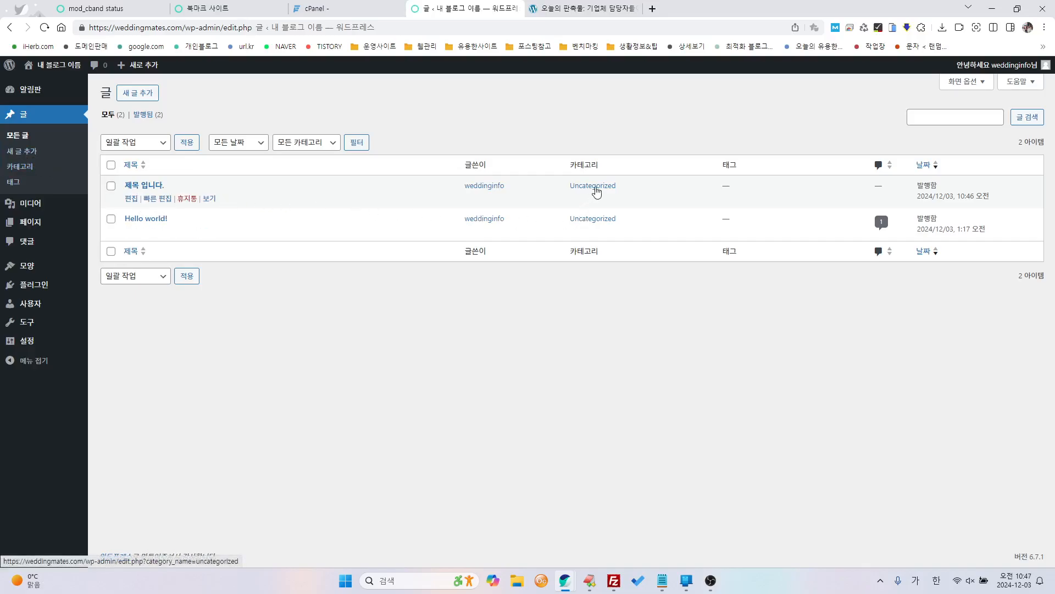
click(212, 199)
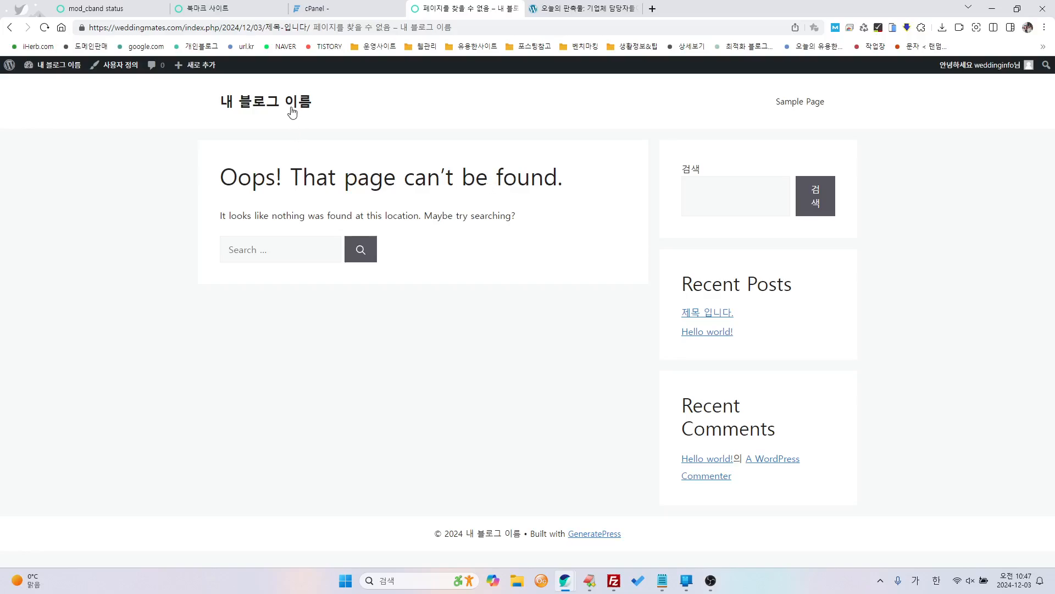
- Open the "제목 입니다." and "Hello world!" entries under Recent Posts to compare how their pages load
click(691, 315)
click(701, 332)
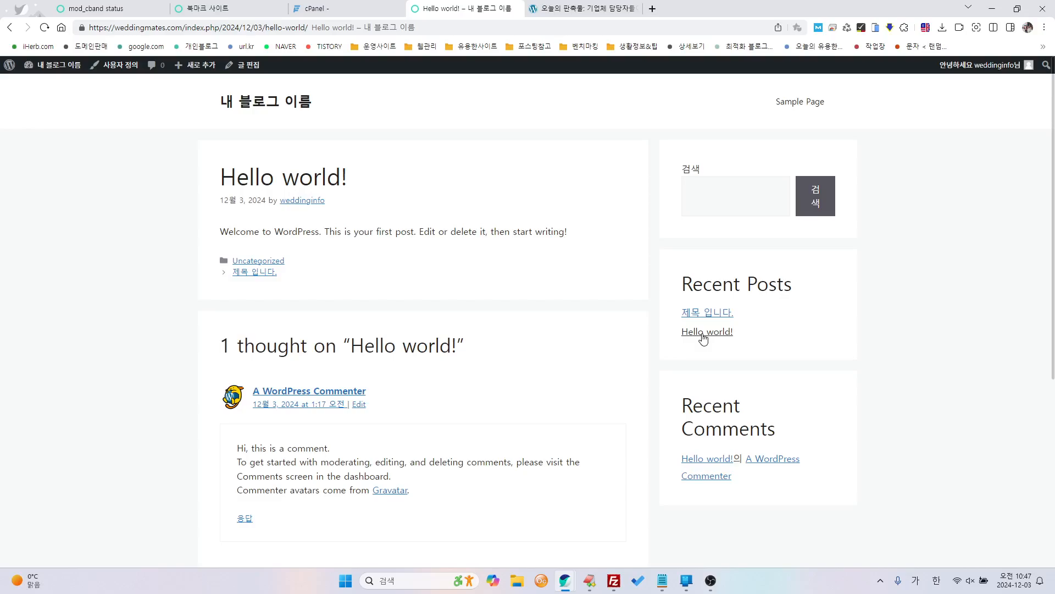
click(708, 313)
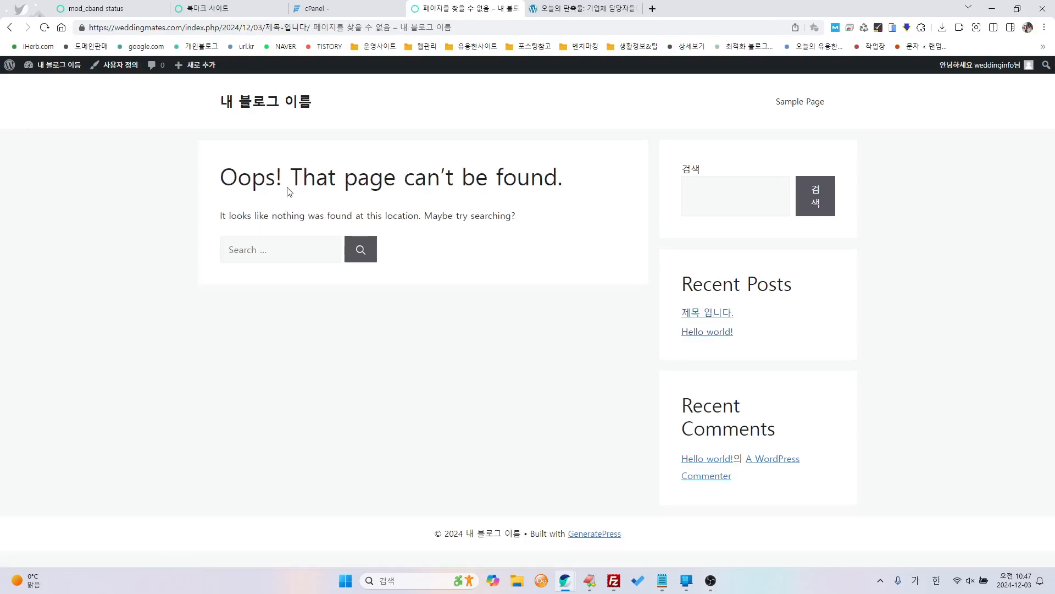
- Examine the full web address of the "제목 입니다." post page
click(144, 28)
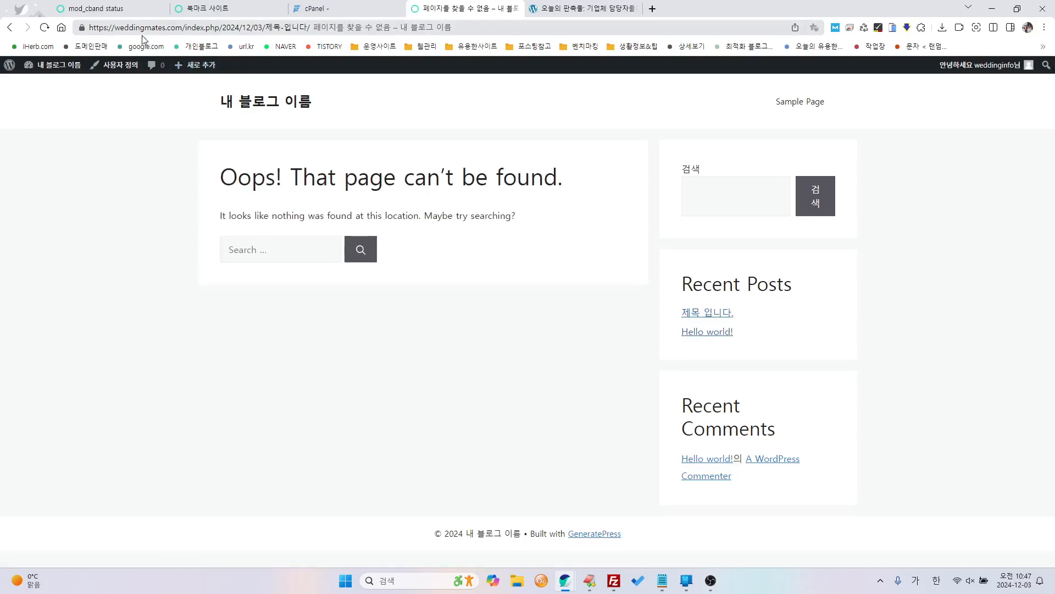
click(186, 27)
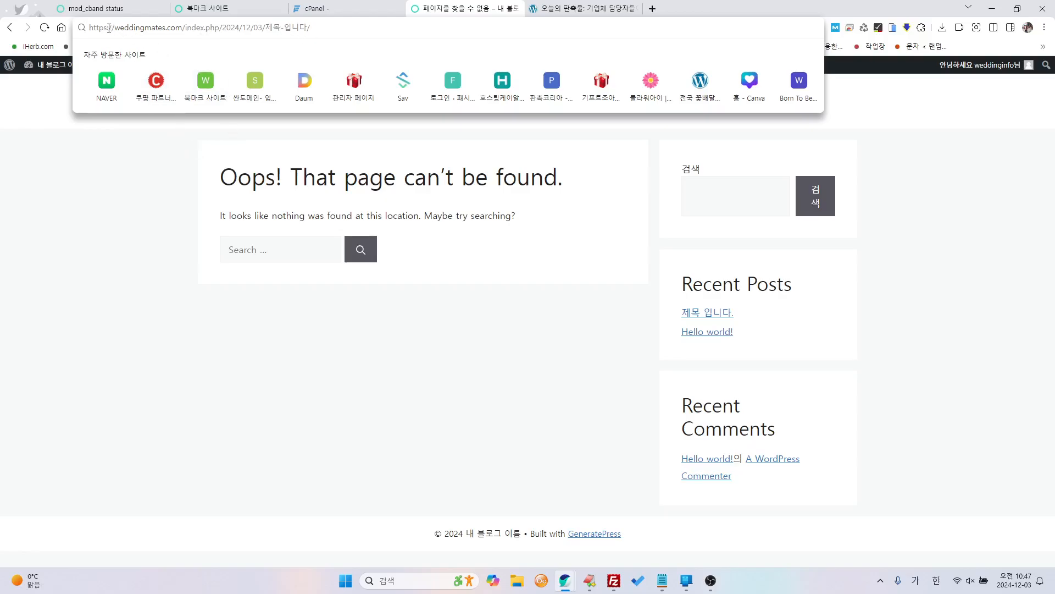
click(124, 184)
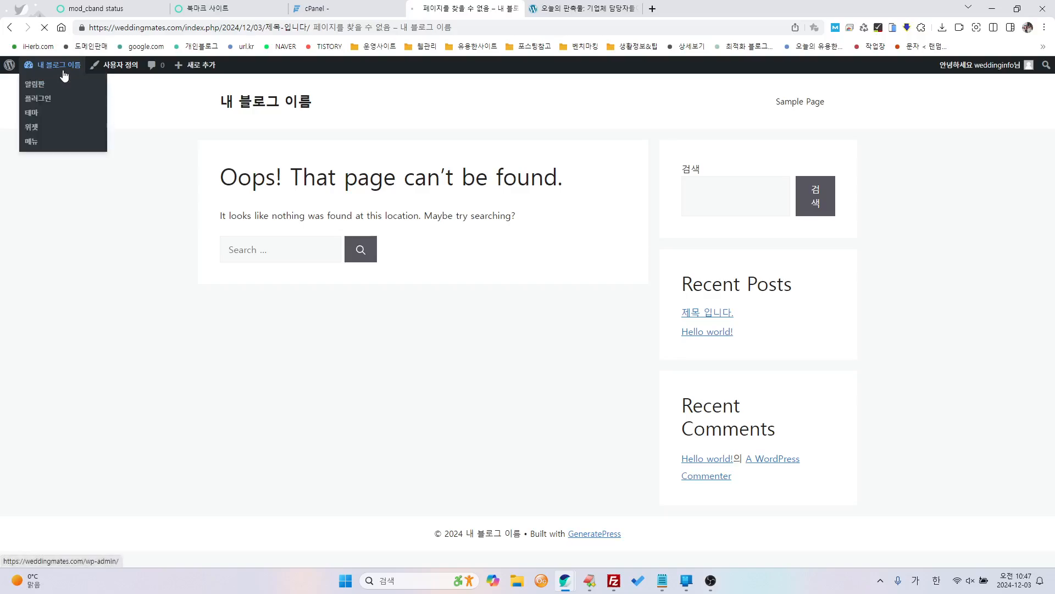
- Set the site's permalink structure to 글 이름 (/%postname%/) and save the changes
click(66, 74)
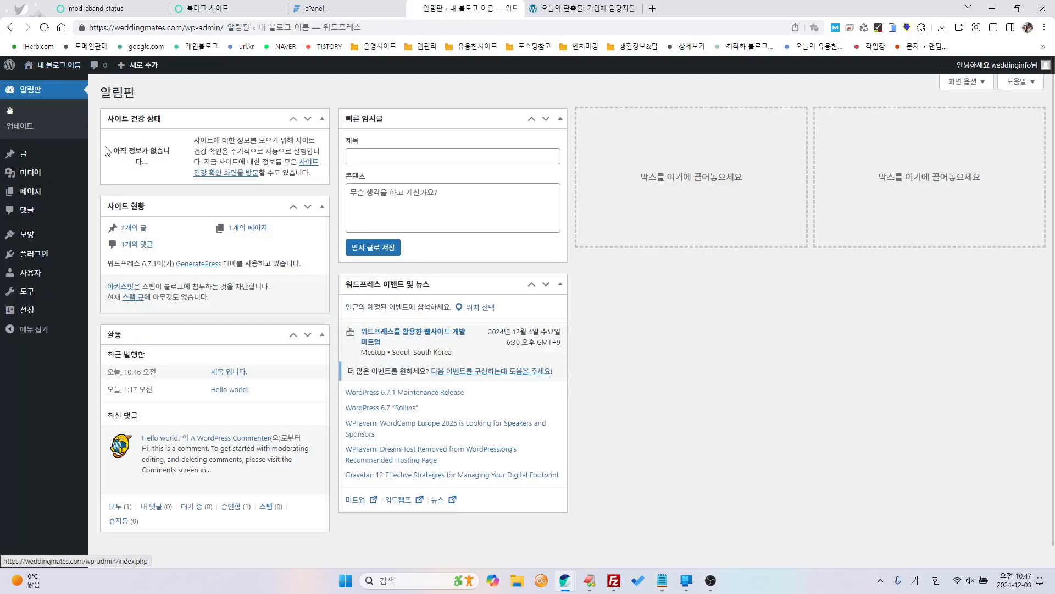
click(24, 314)
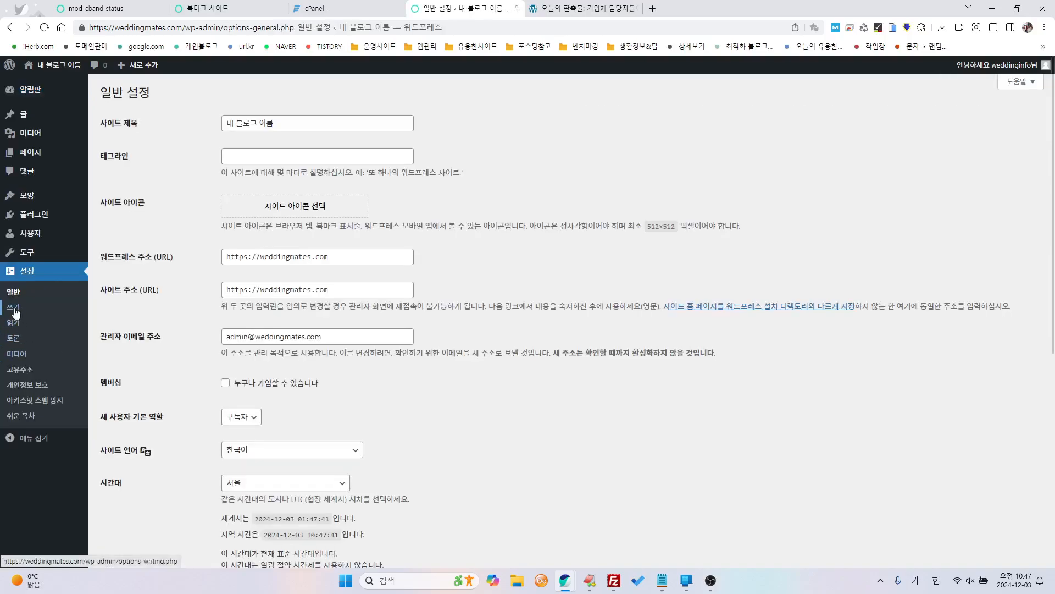
click(24, 371)
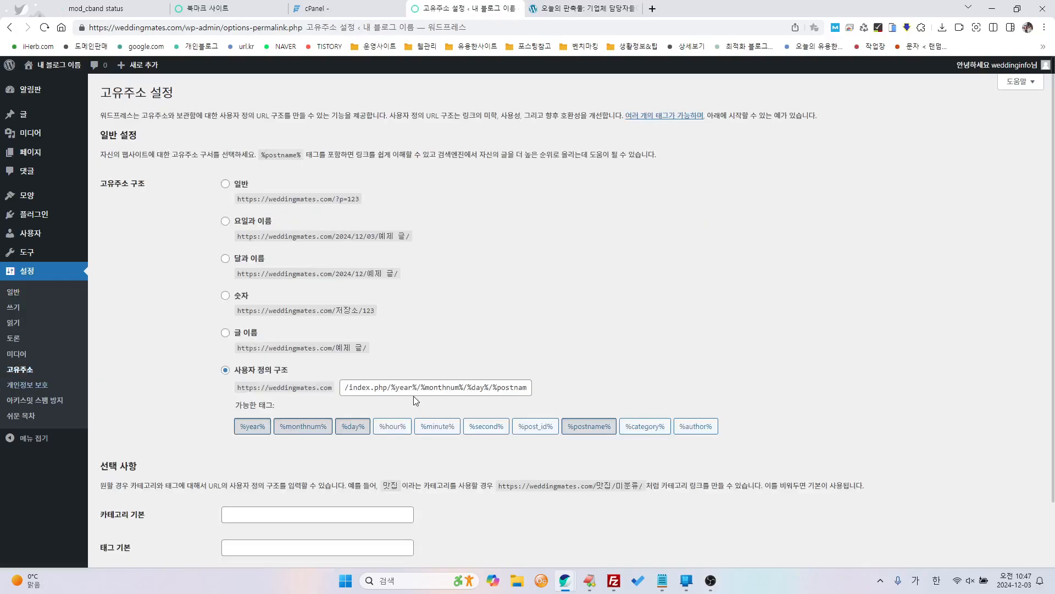
click(225, 333)
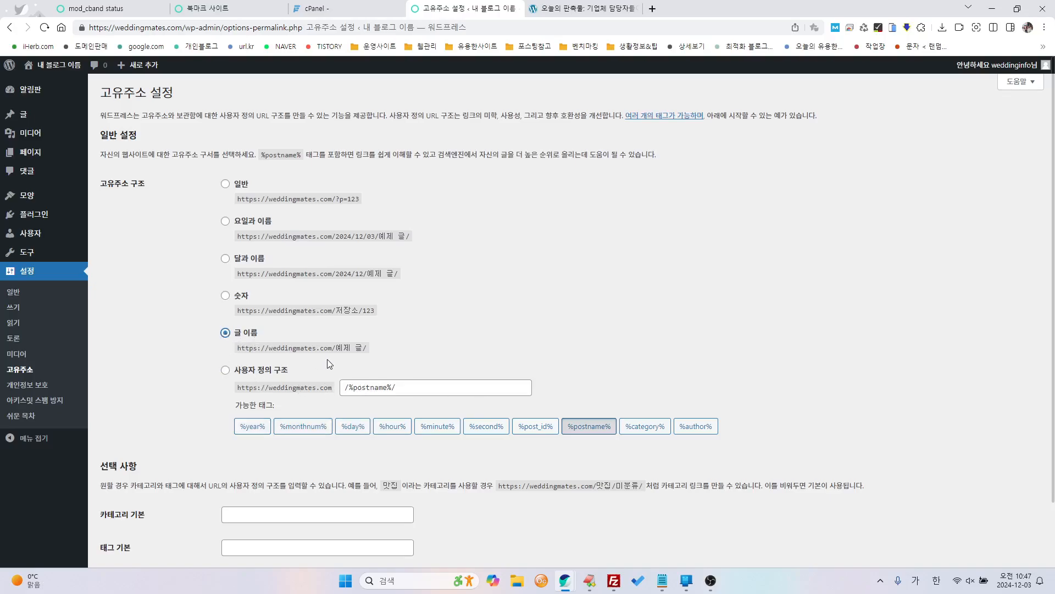
drag(271, 350, 365, 348)
double_click(352, 348)
scroll(186, 461, down, 2)
click(129, 510)
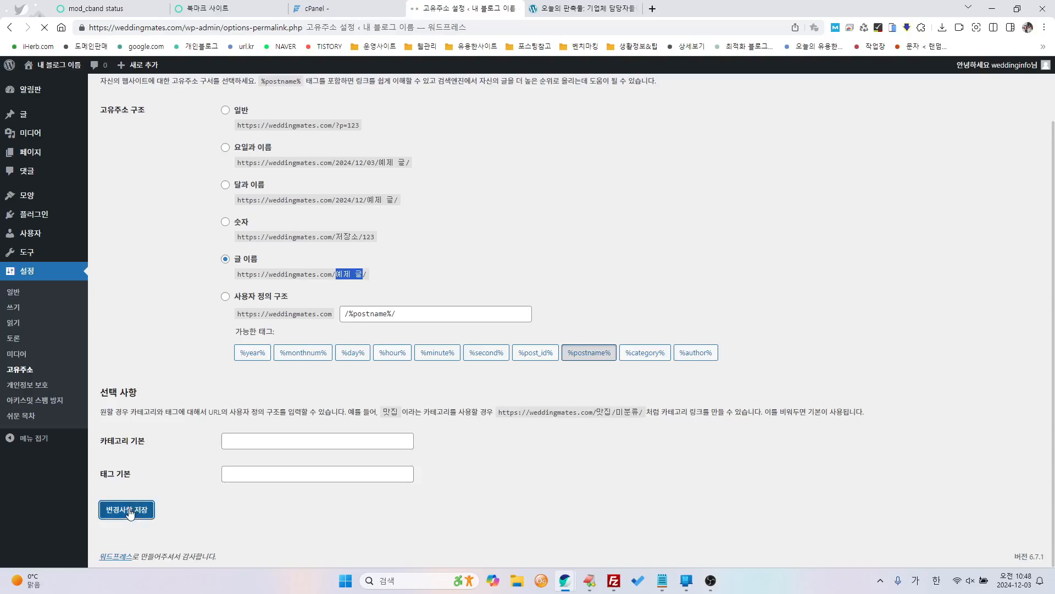
- Open the "제목 입니다." post from the site's front page, then expand and collapse its table of contents
mouse_move(32, 115)
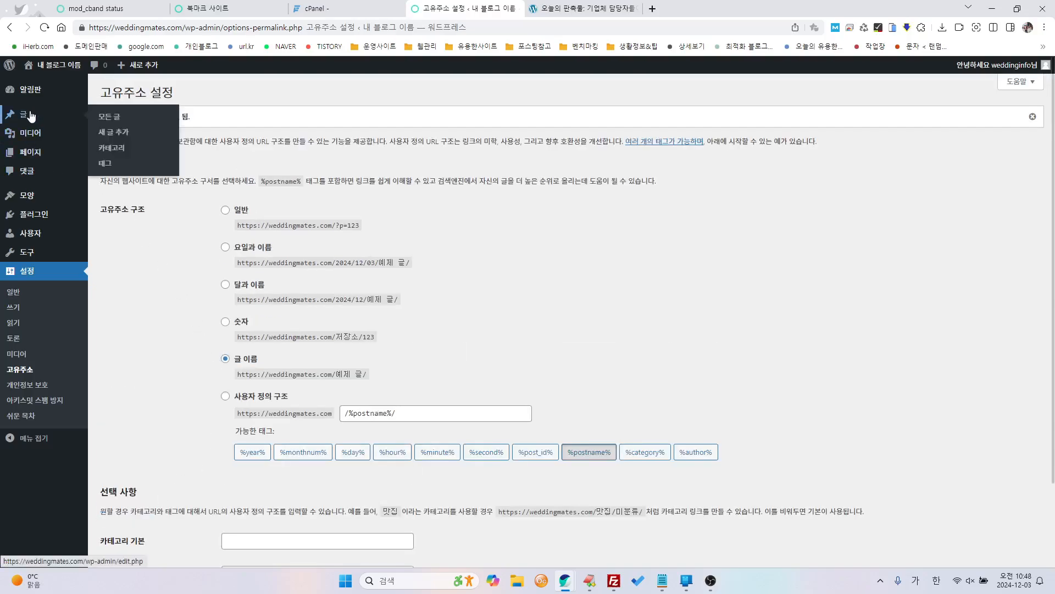
click(56, 65)
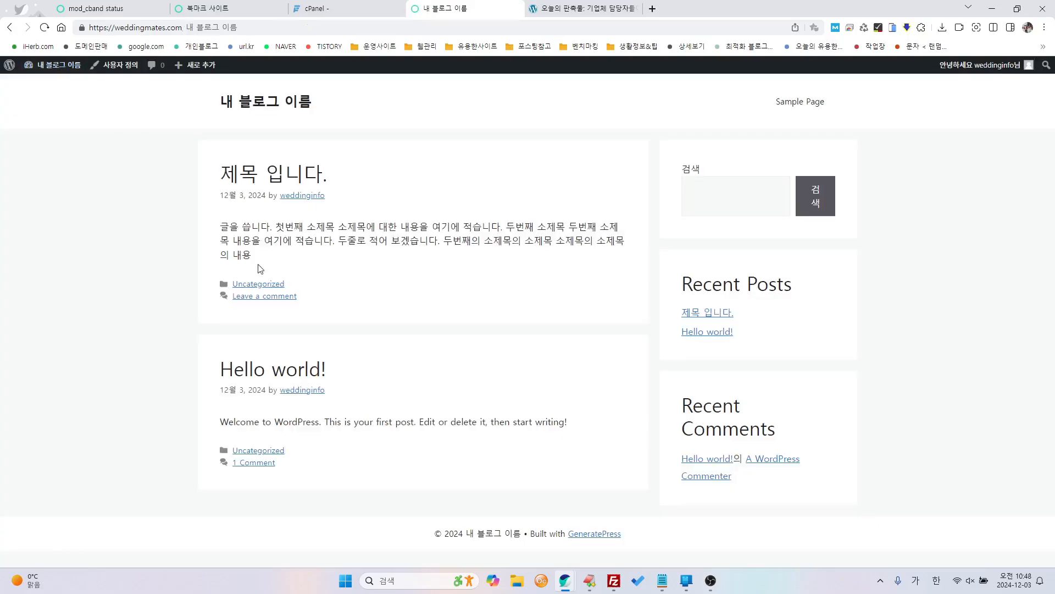
click(279, 179)
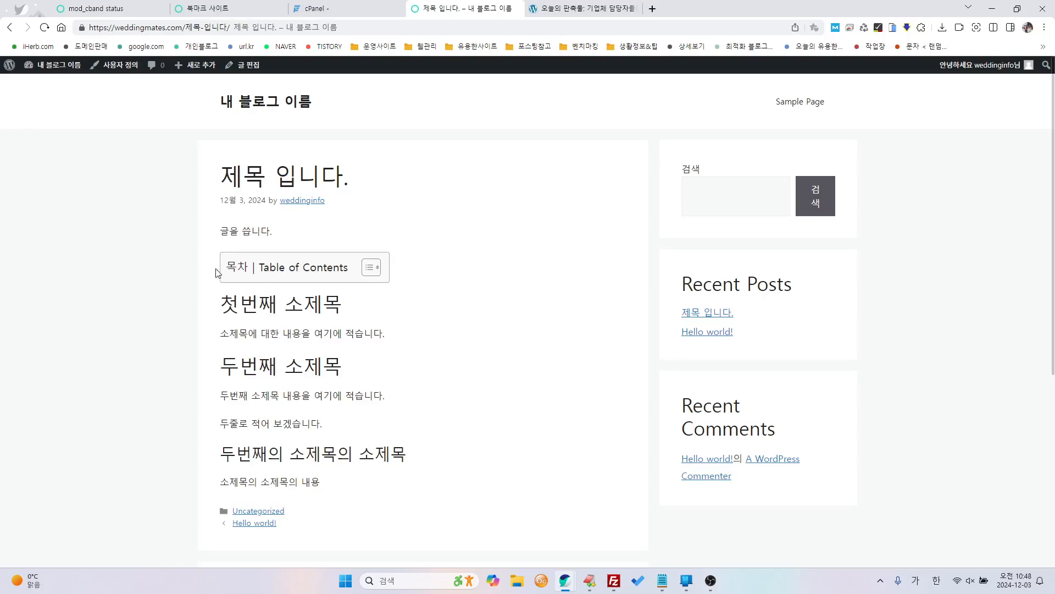
click(375, 271)
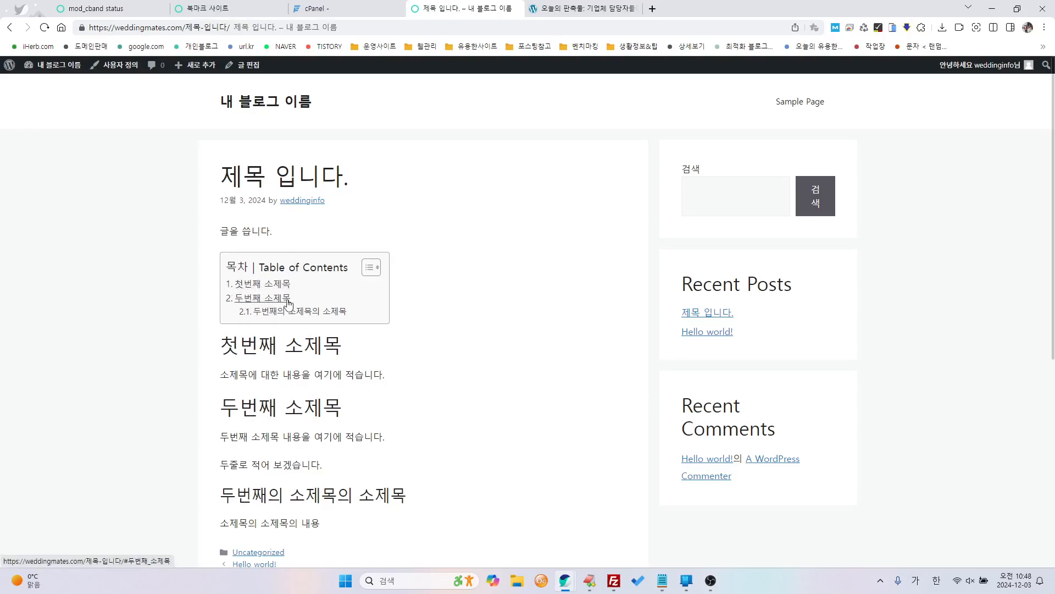
scroll(474, 395, down, 2)
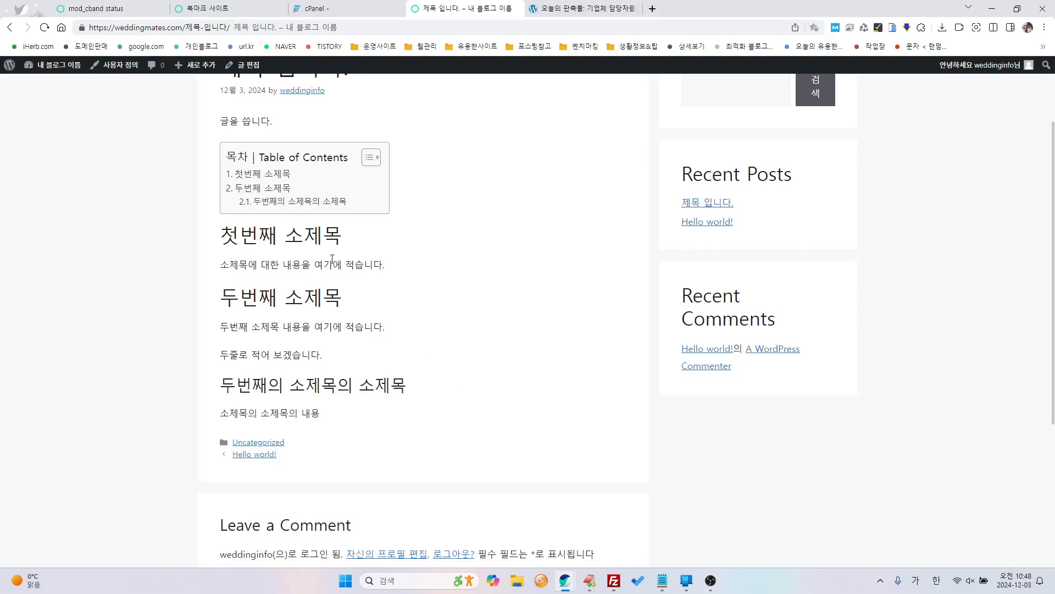
click(371, 157)
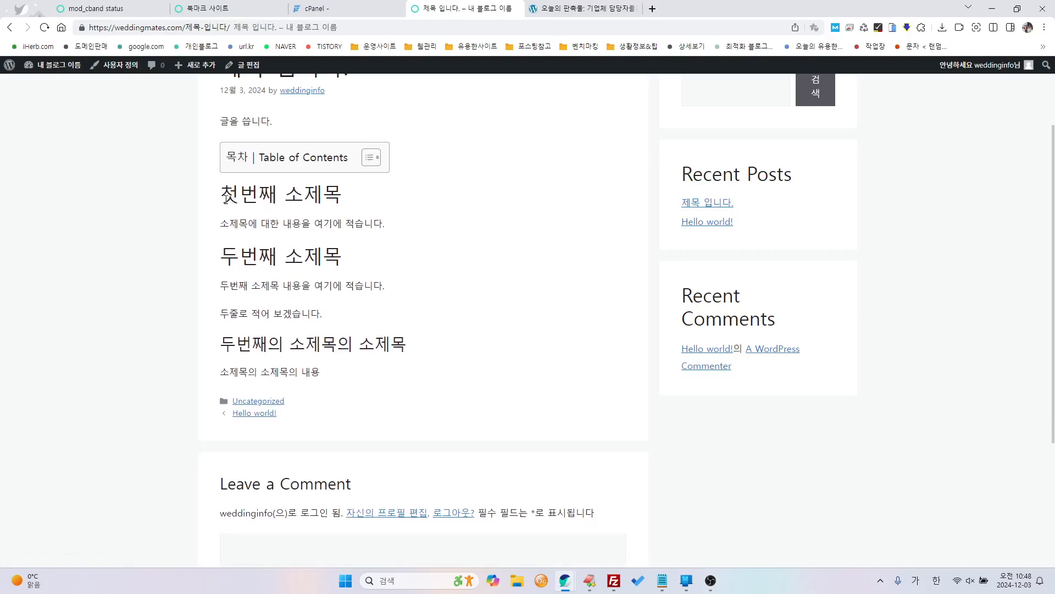
- Examine the post's subheadings, from "첫번째 소제목" to "두번째의 소제목의 소제목", against the table of contents
drag(226, 199, 365, 208)
drag(238, 230, 349, 275)
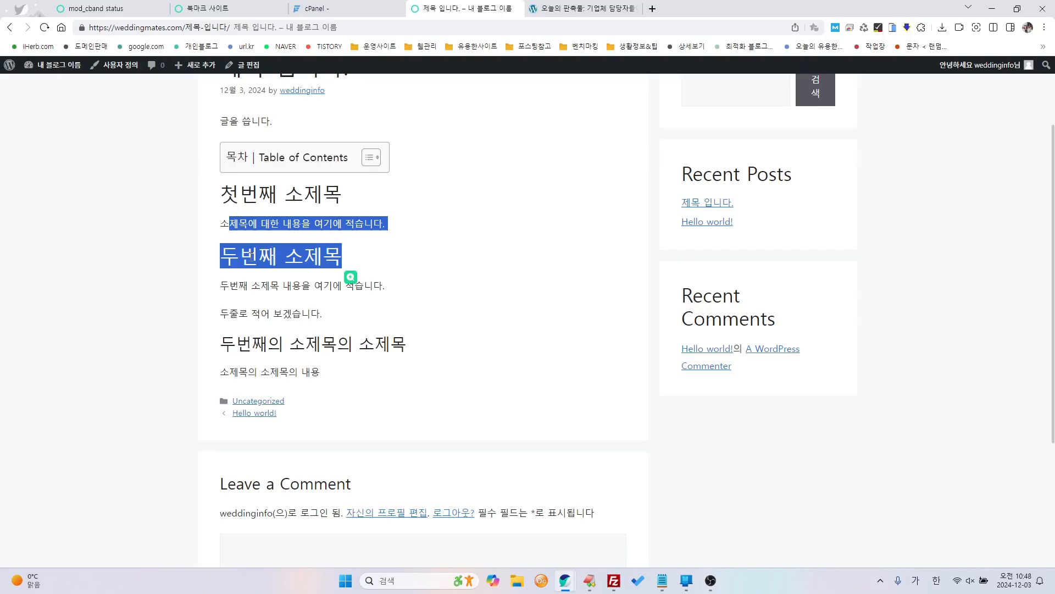
click(236, 257)
drag(220, 255, 420, 280)
click(221, 306)
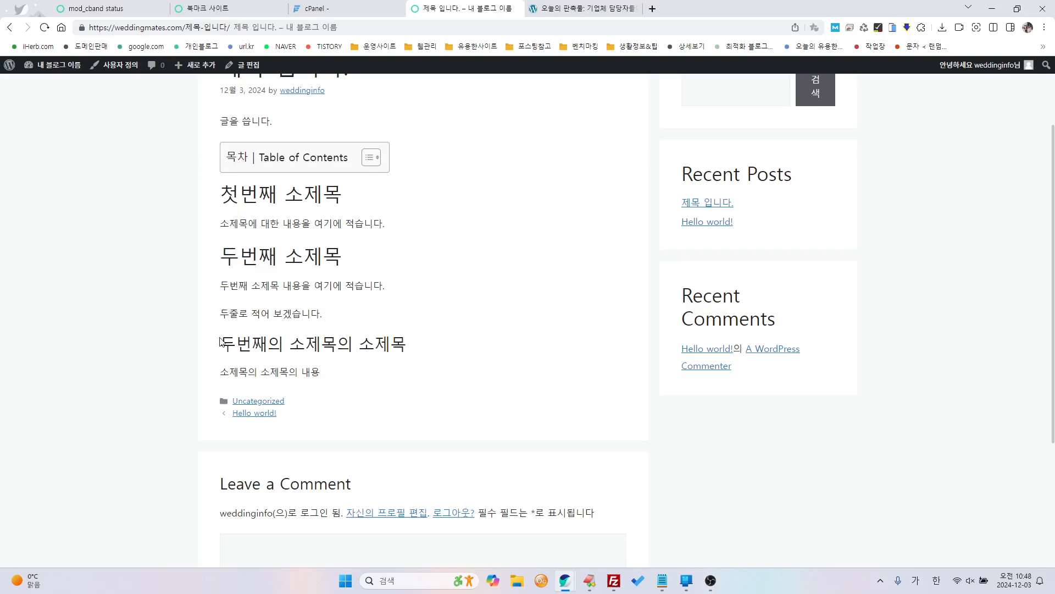
drag(221, 342, 460, 349)
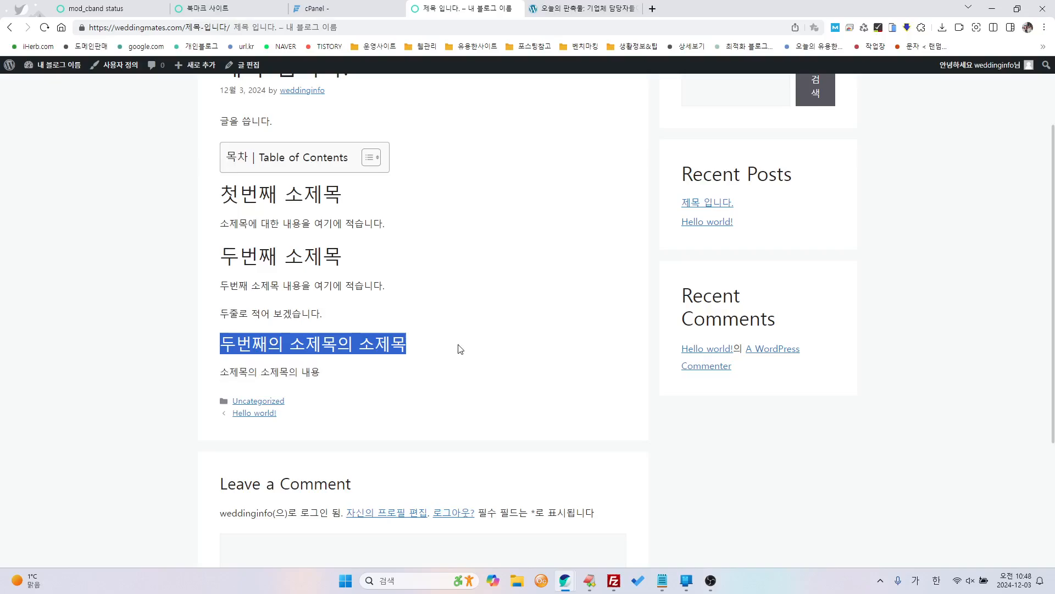
click(322, 376)
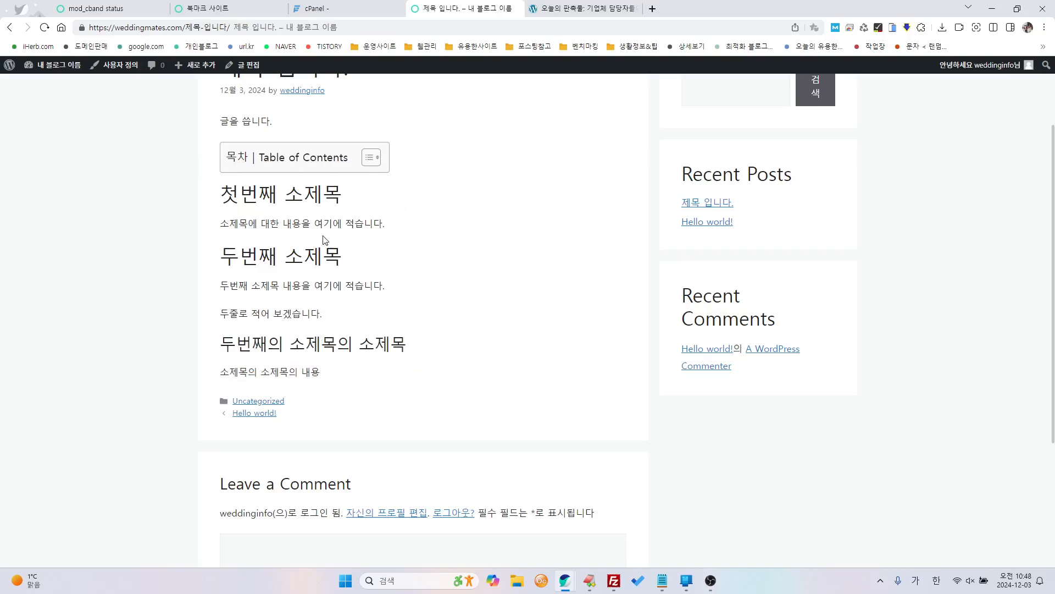
scroll(321, 354, up, 2)
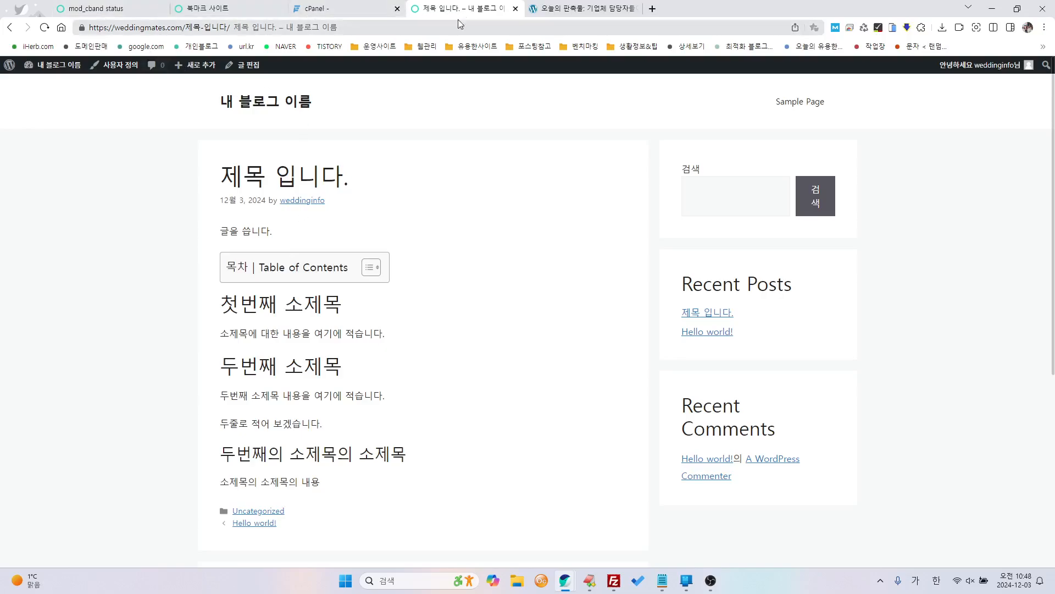
- Return to the admin dashboard and open the list of installed plugins
click(55, 64)
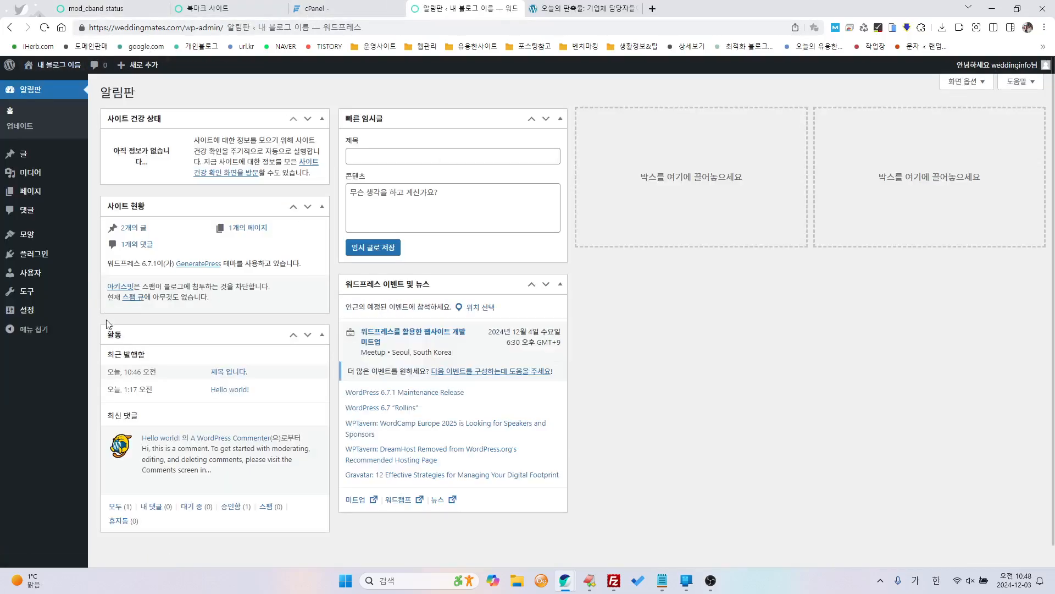
click(77, 255)
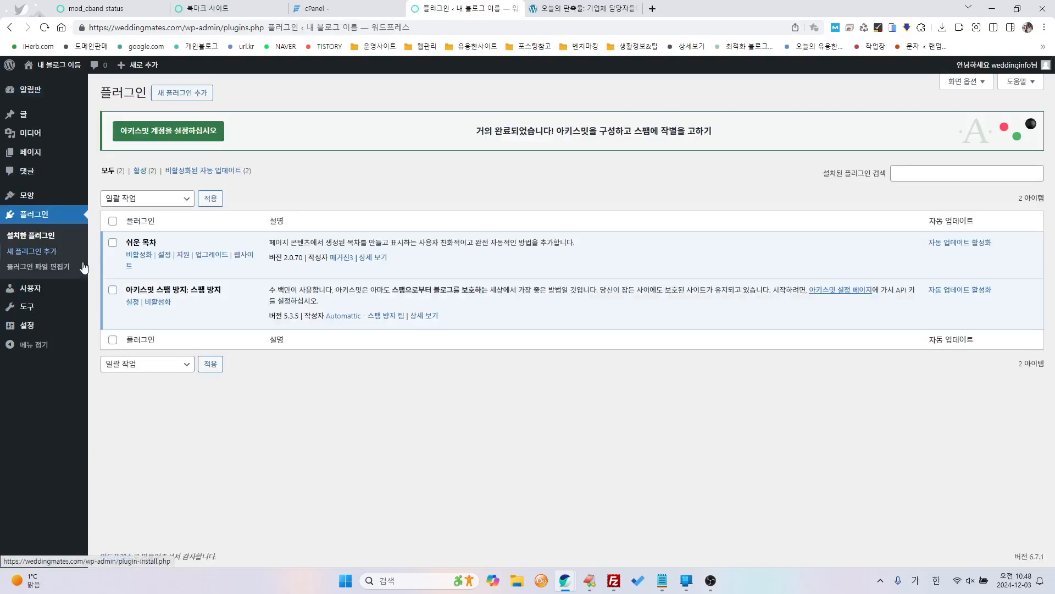